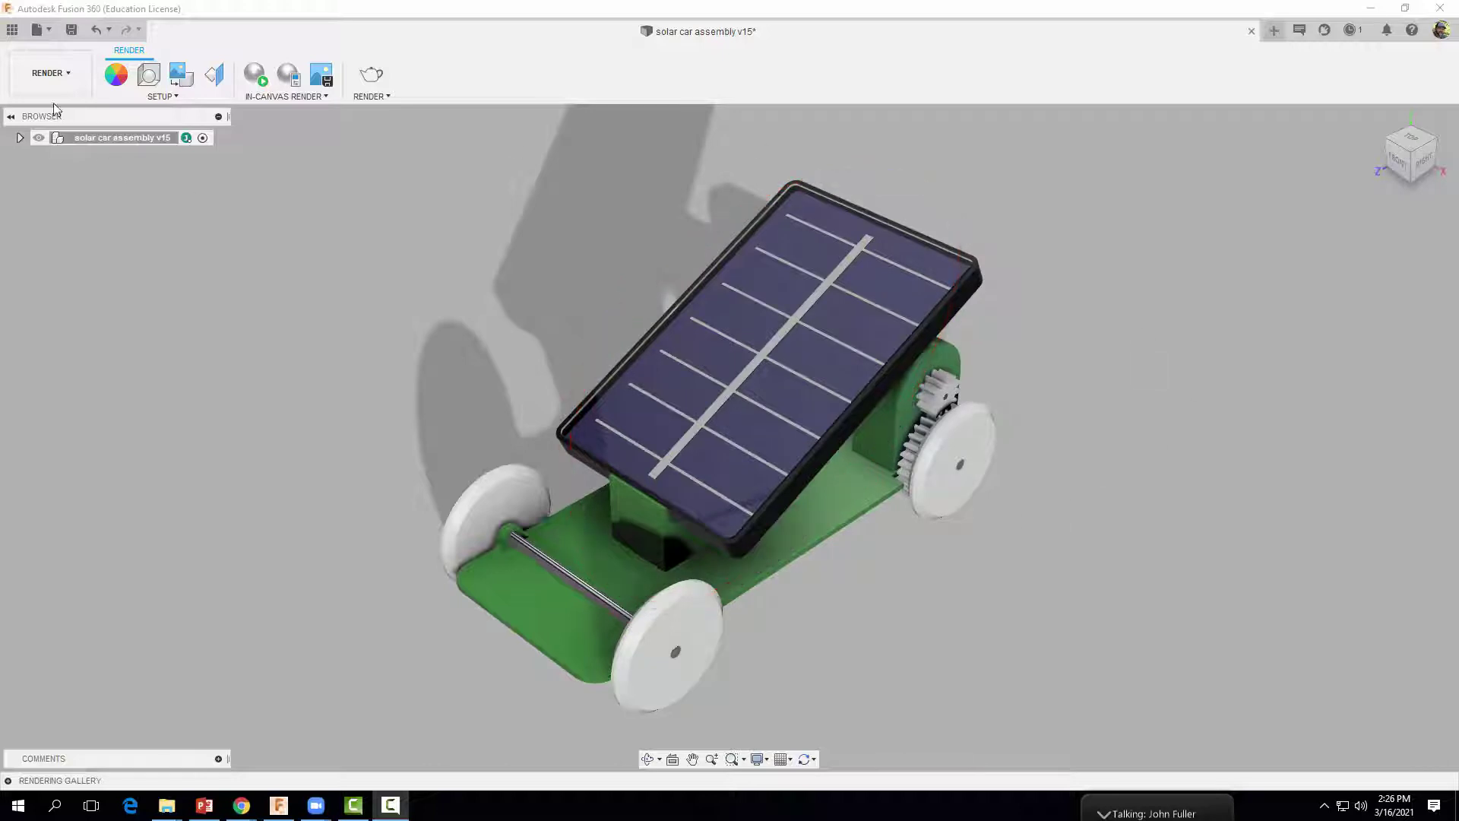
Create a new design and start a sketch on the front origin plane
click(44, 30)
click(53, 60)
click(59, 114)
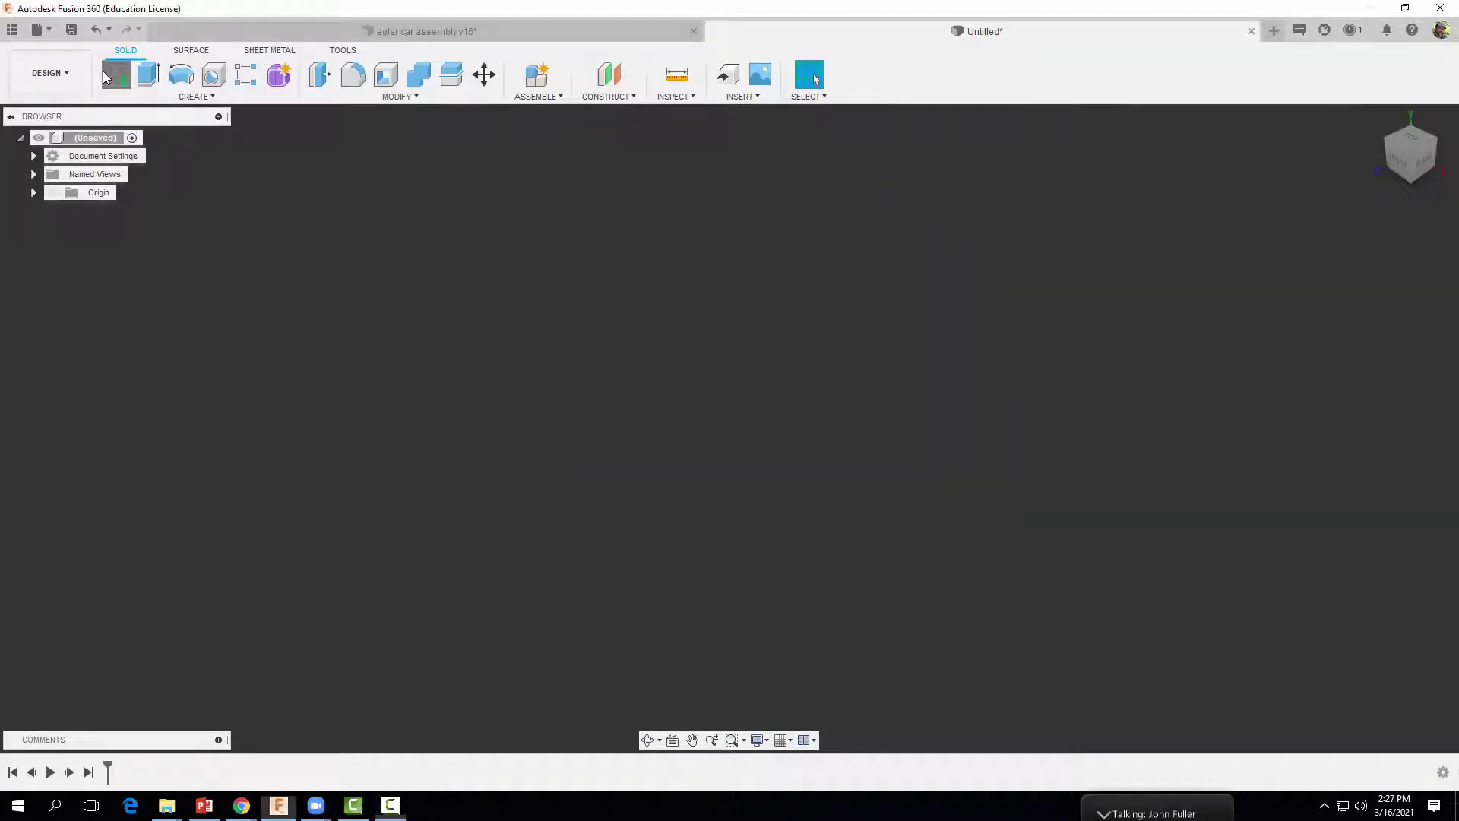
click(105, 74)
click(760, 409)
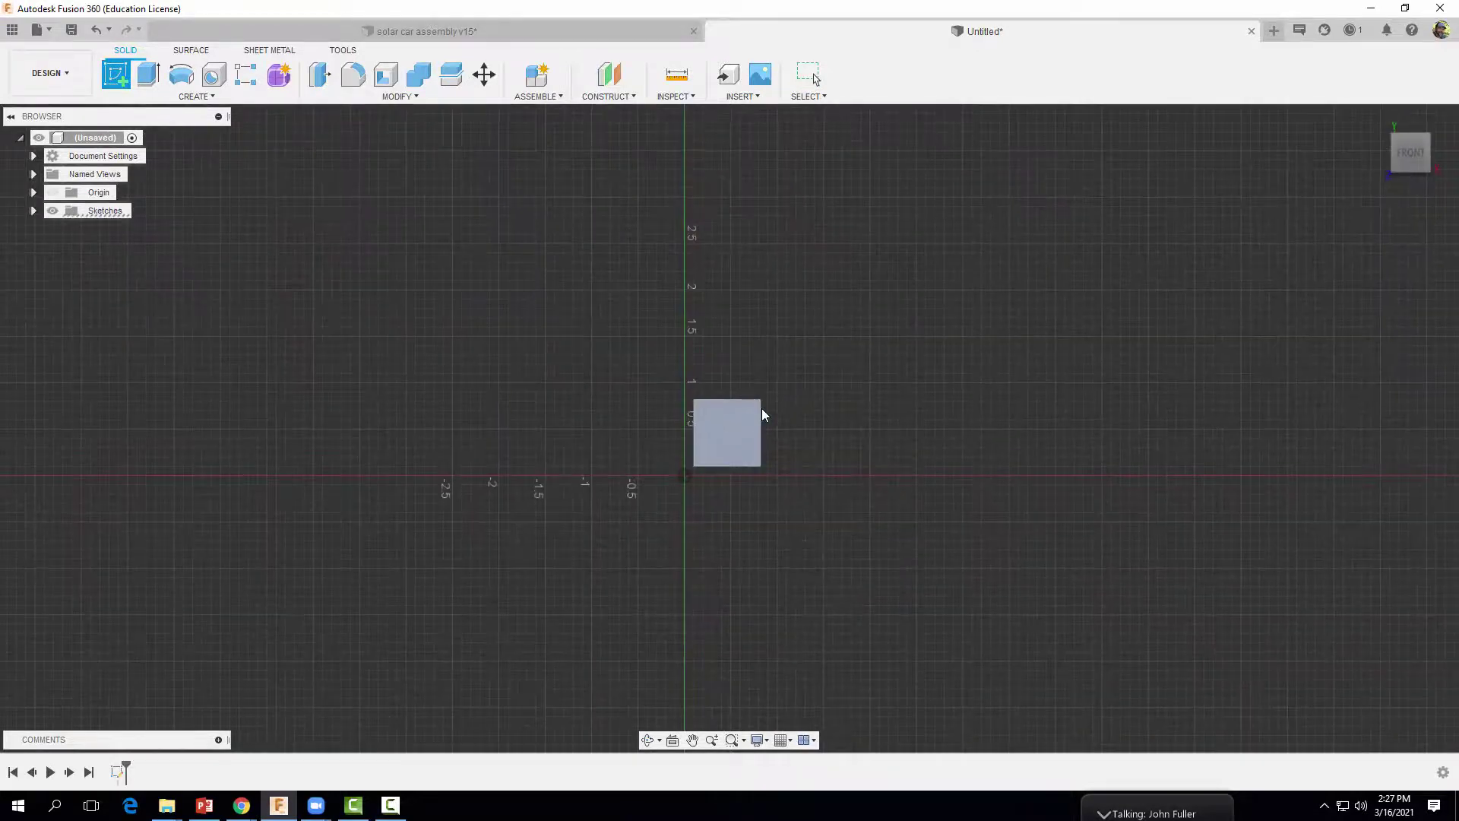
Sketch a center rectangle on the origin, 3.75 in high and 2.5 in wide, and finish the sketch
click(196, 96)
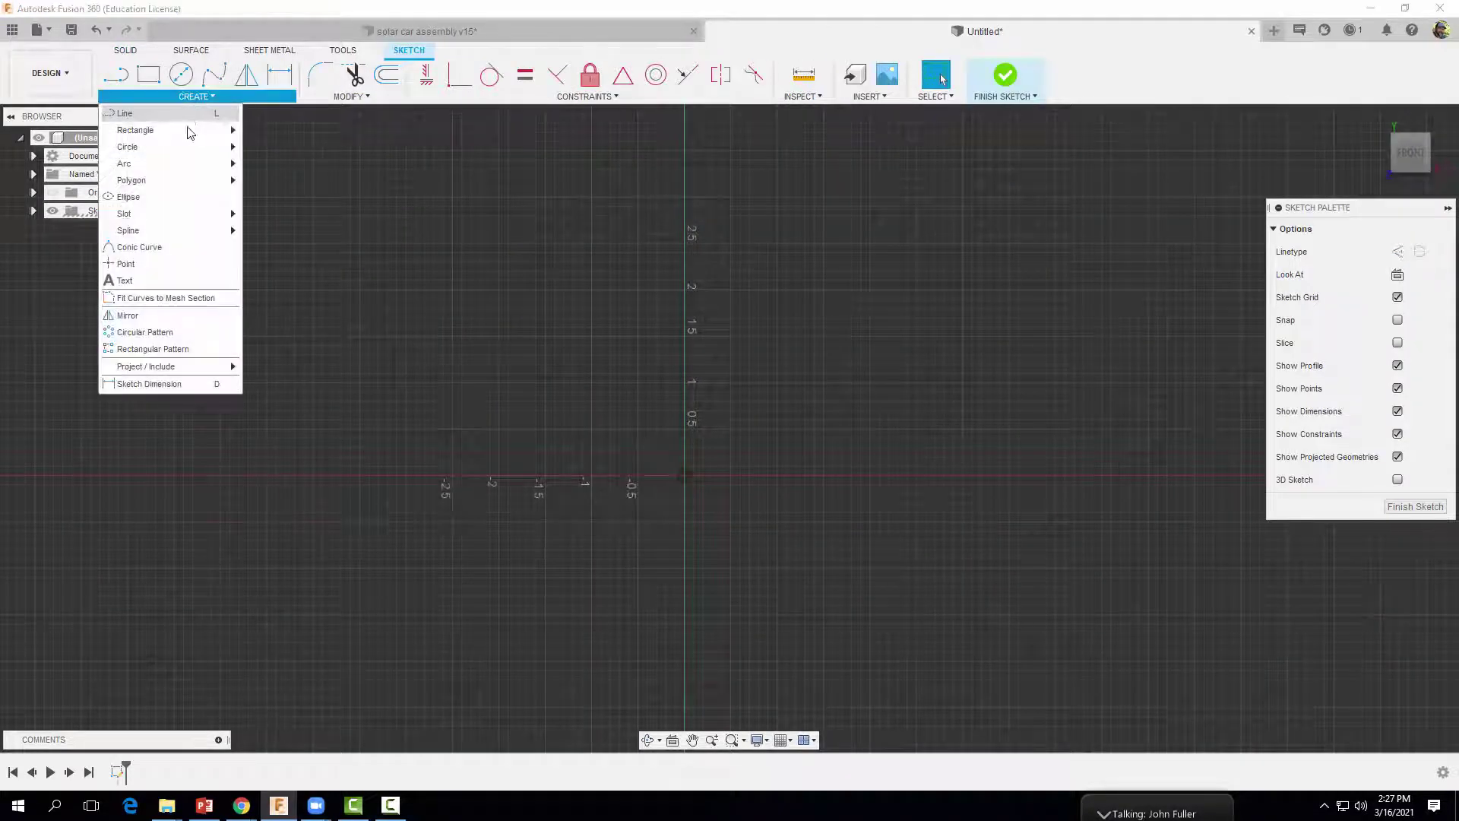
mouse_move(182, 130)
click(267, 152)
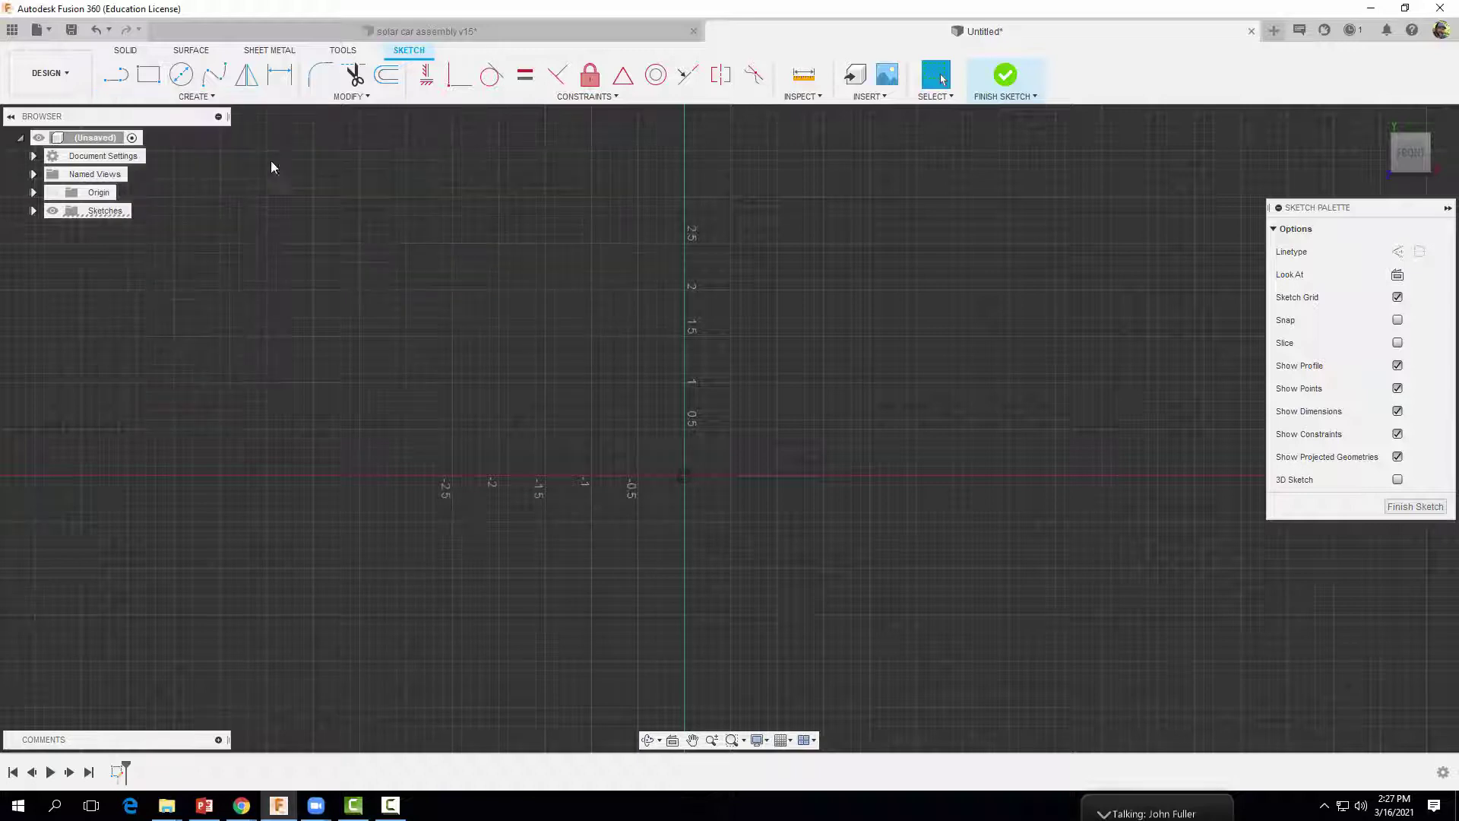
click(684, 474)
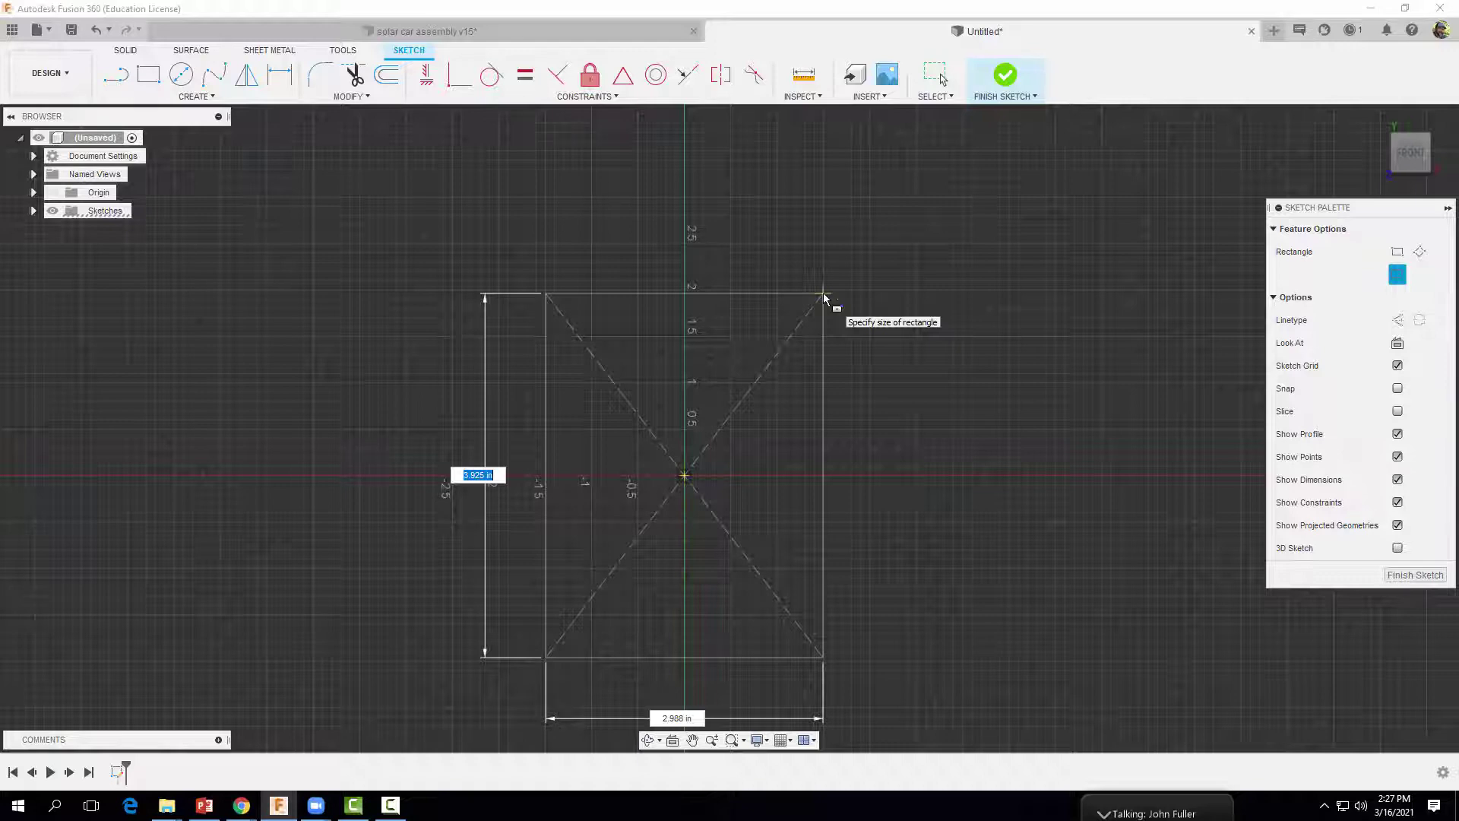
text(3.75)
key(Tab)
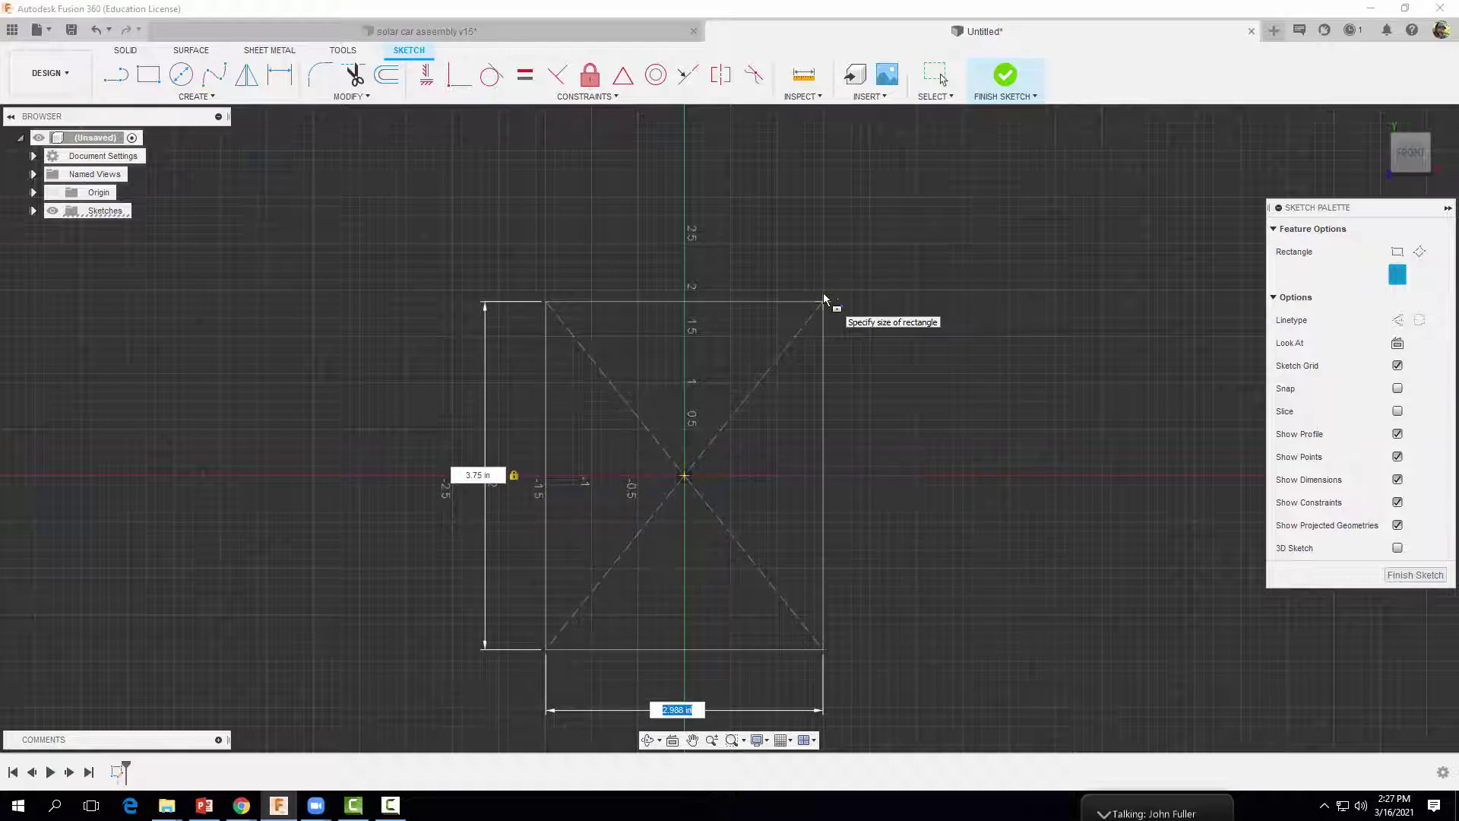
text(2.5)
key(Return)
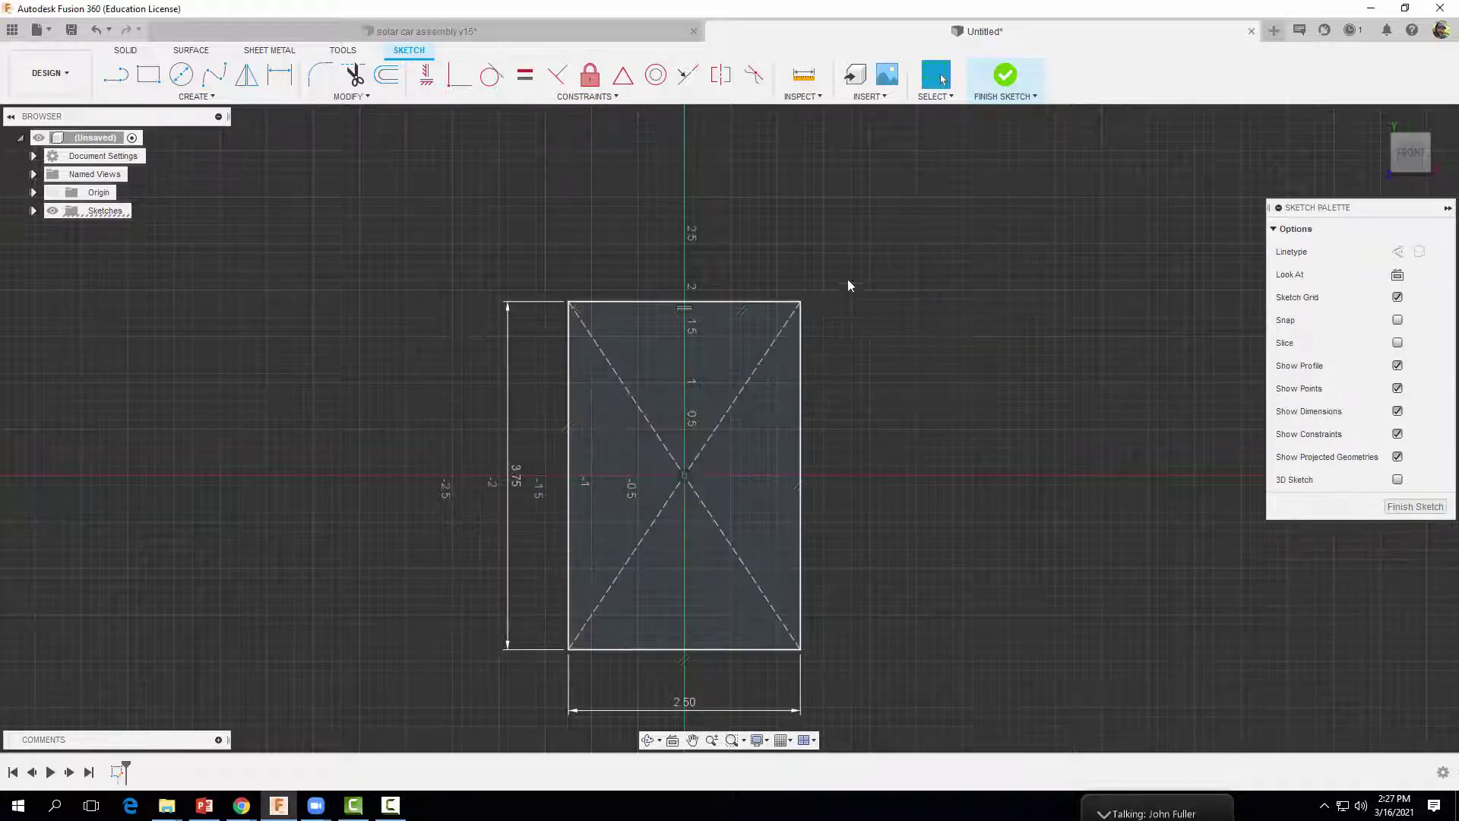
click(1000, 74)
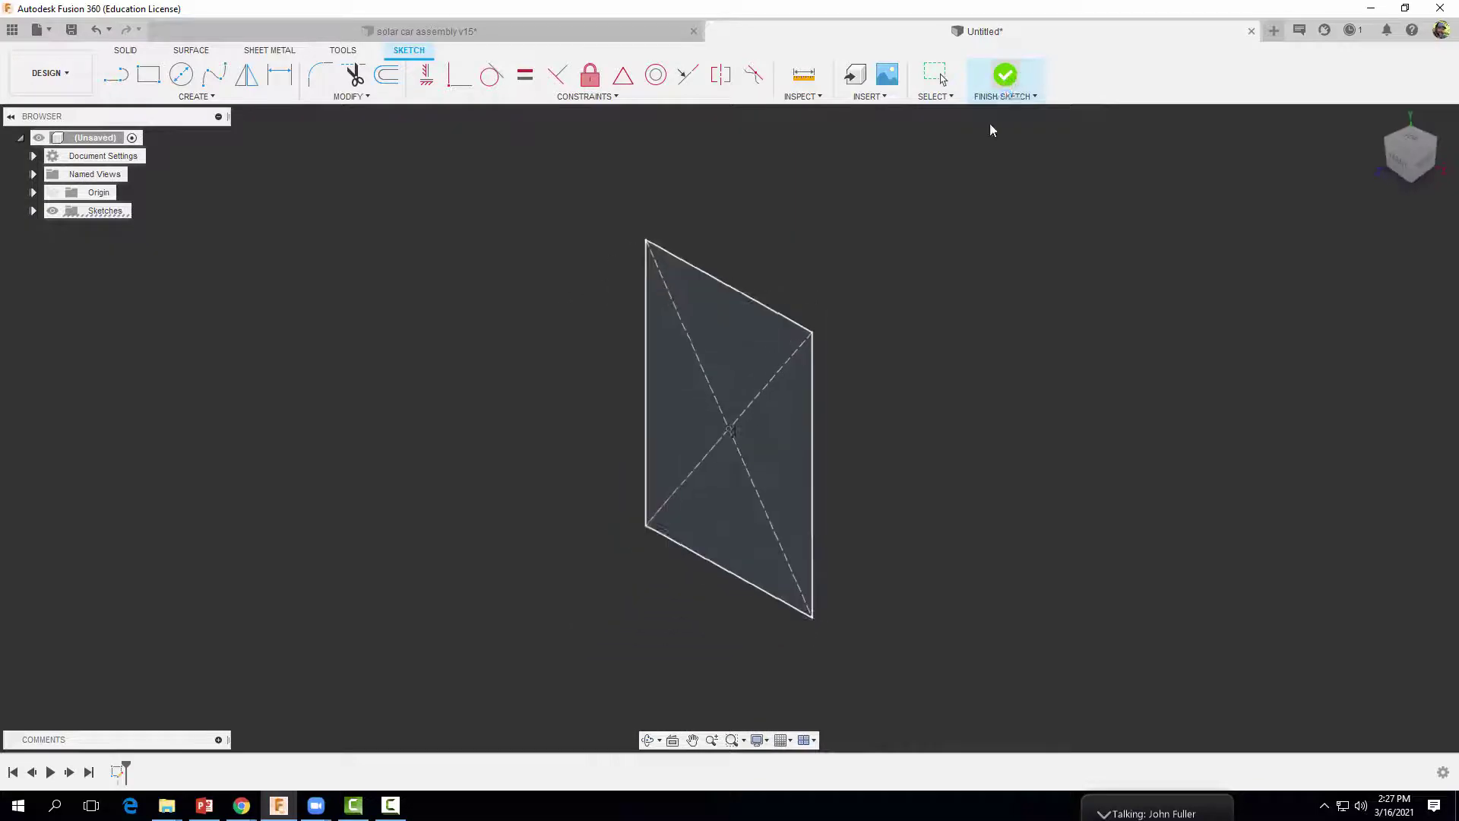
Extrude the rectangle 0.25 in as a new body
click(148, 74)
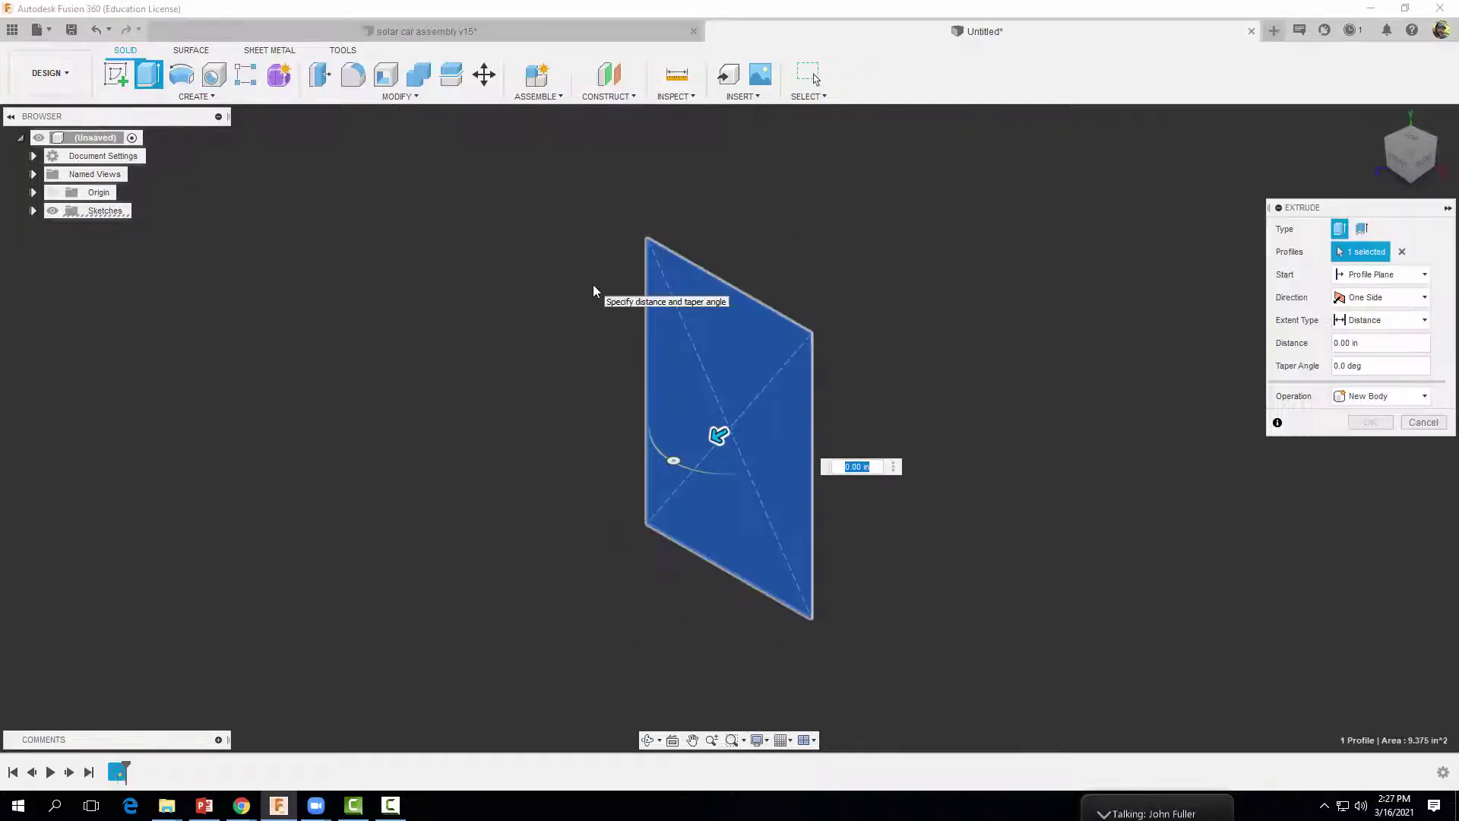
key(BackSpace)
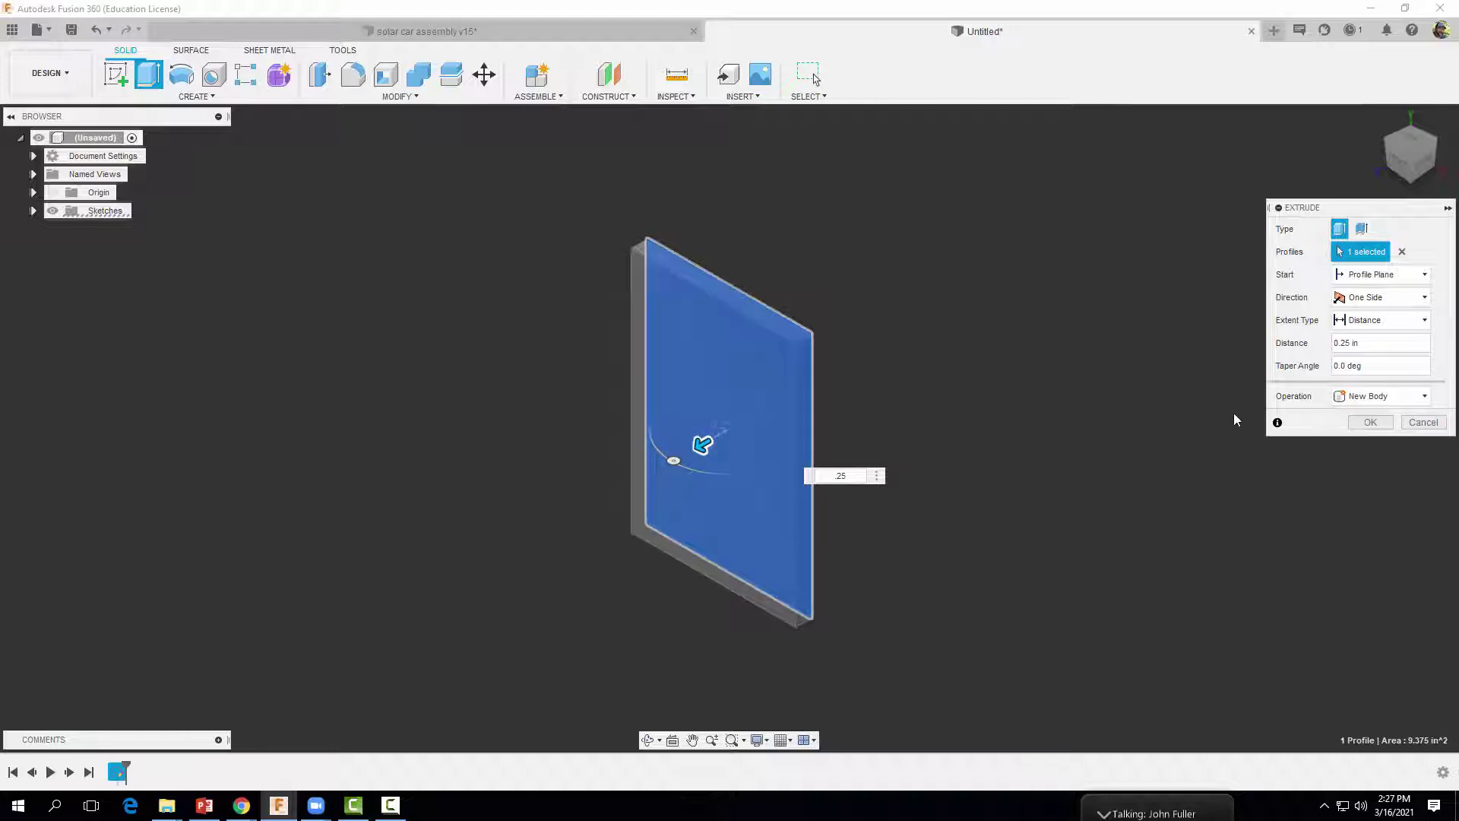
click(1369, 423)
Fillet the four short corner edges of the plate with a 0.125 in radius
click(353, 74)
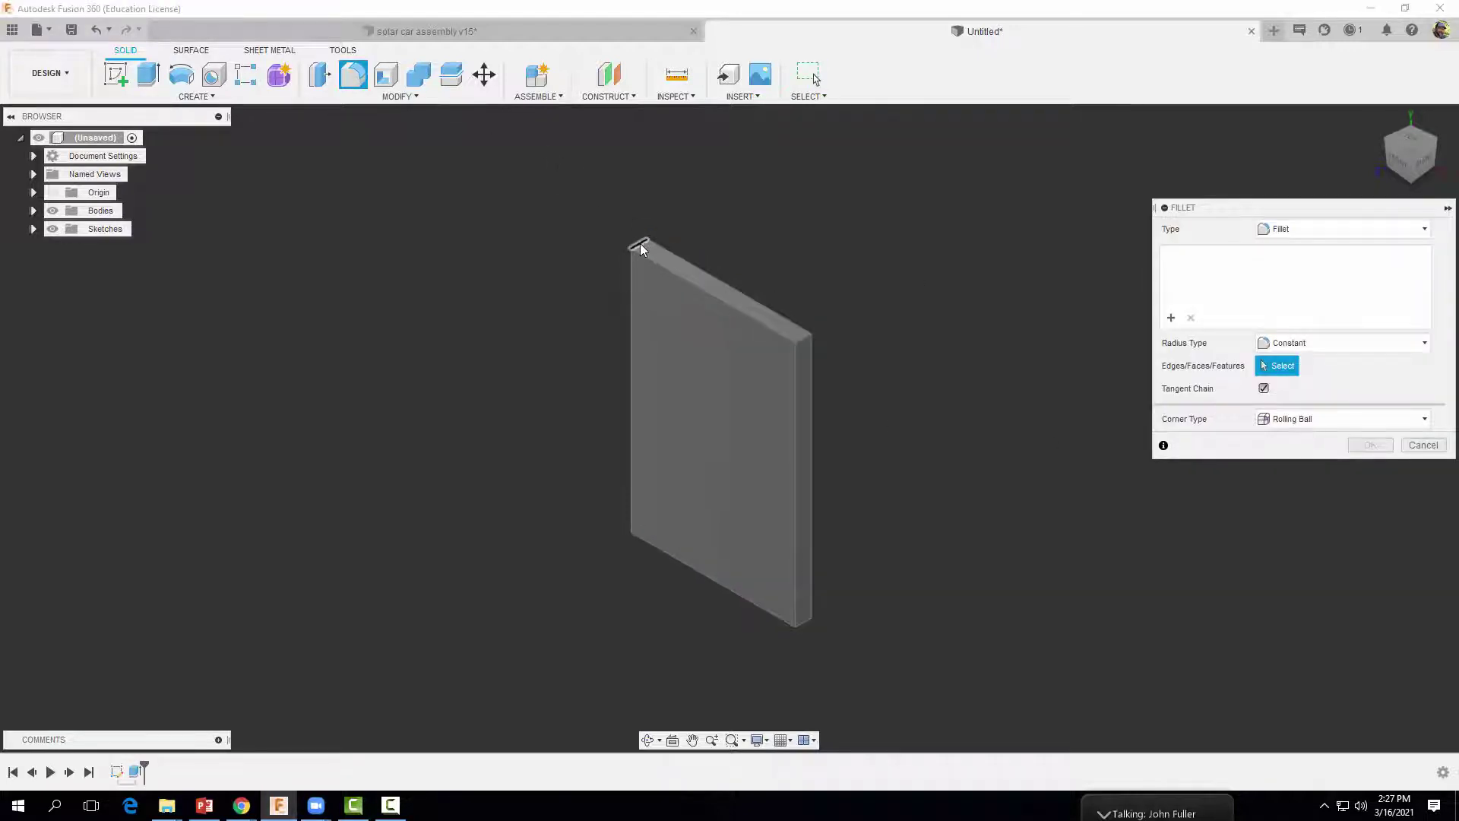
click(641, 249)
click(804, 344)
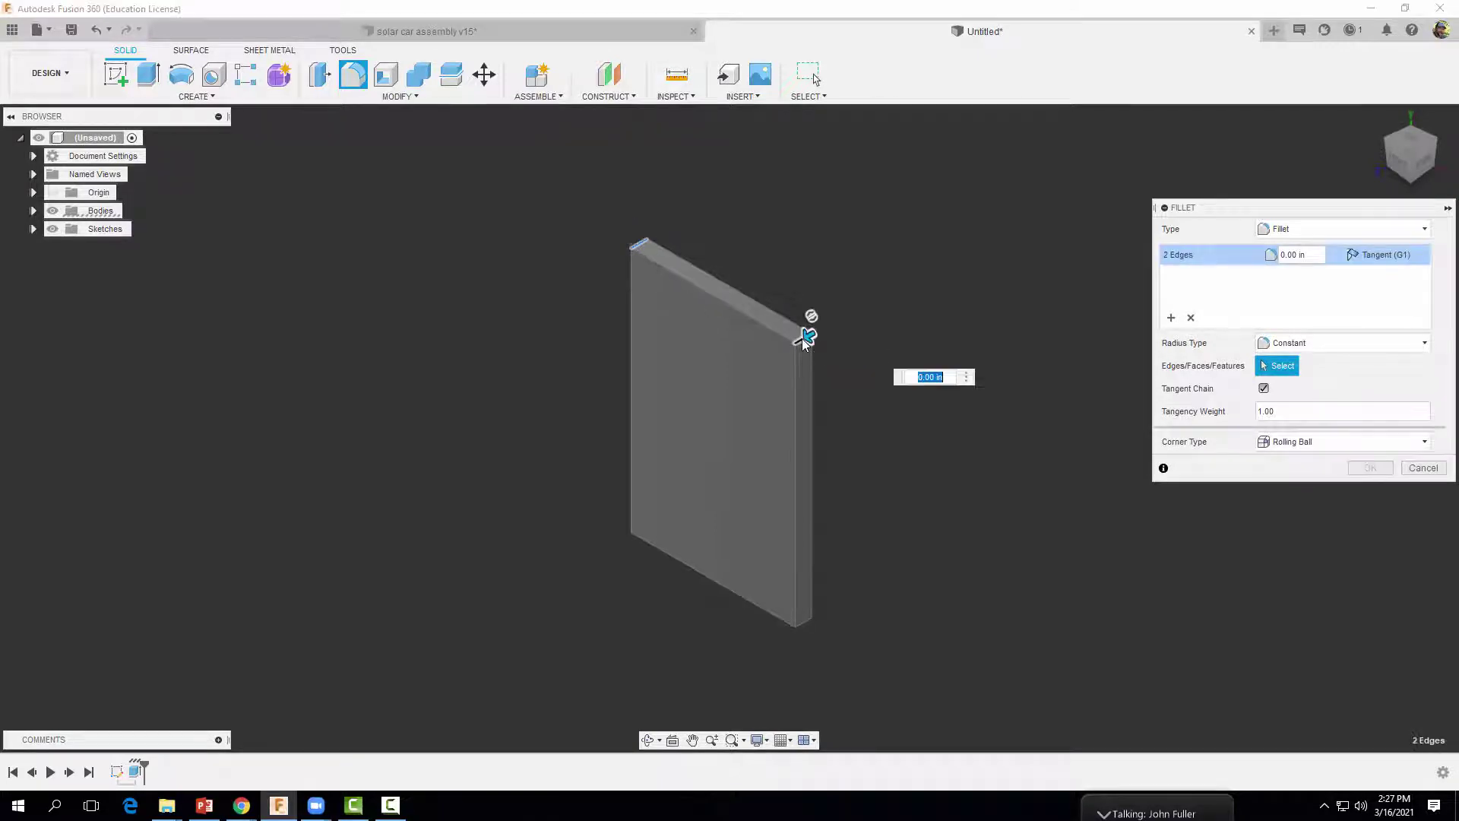
click(806, 625)
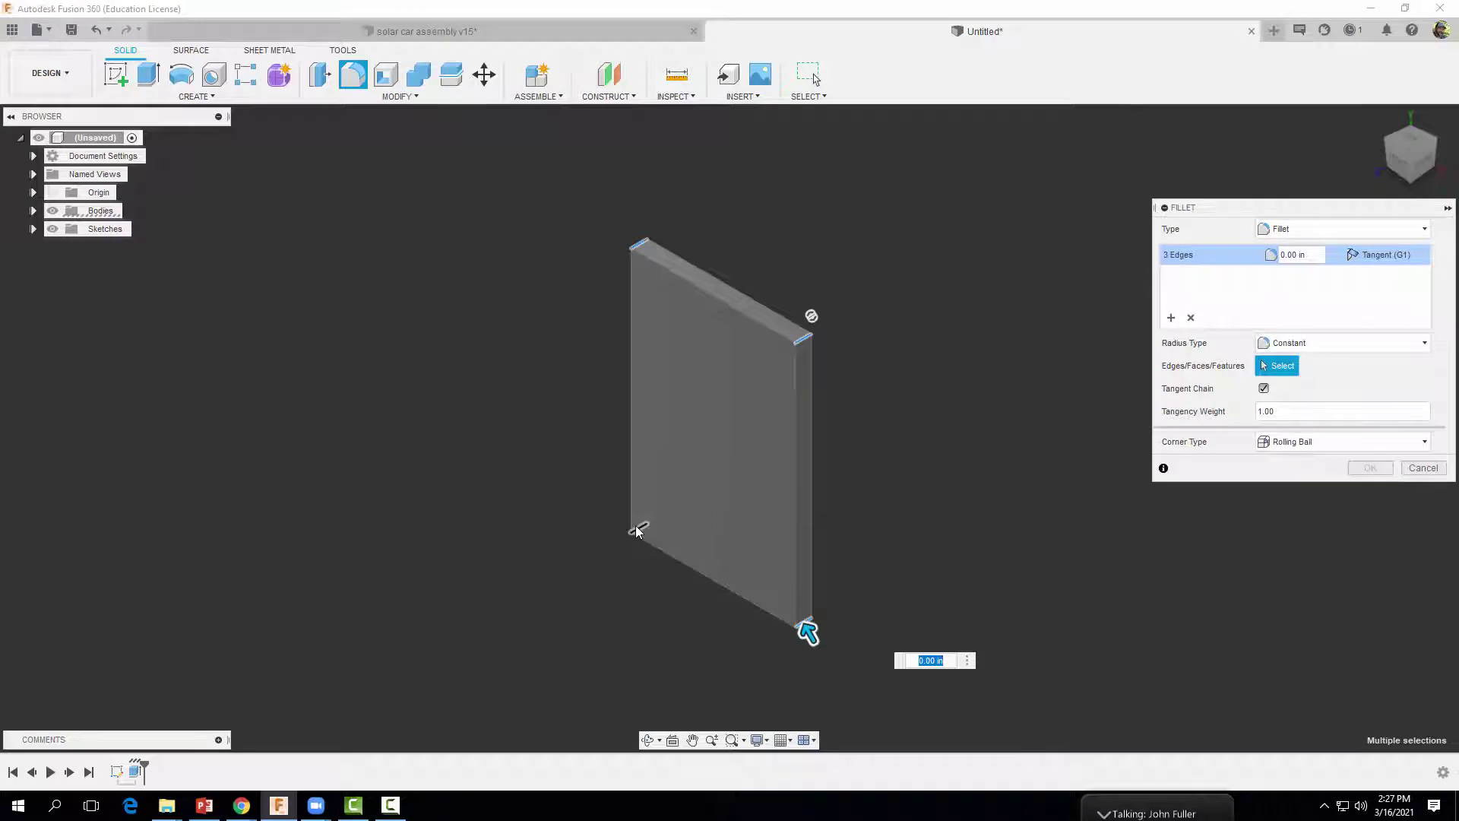
click(637, 530)
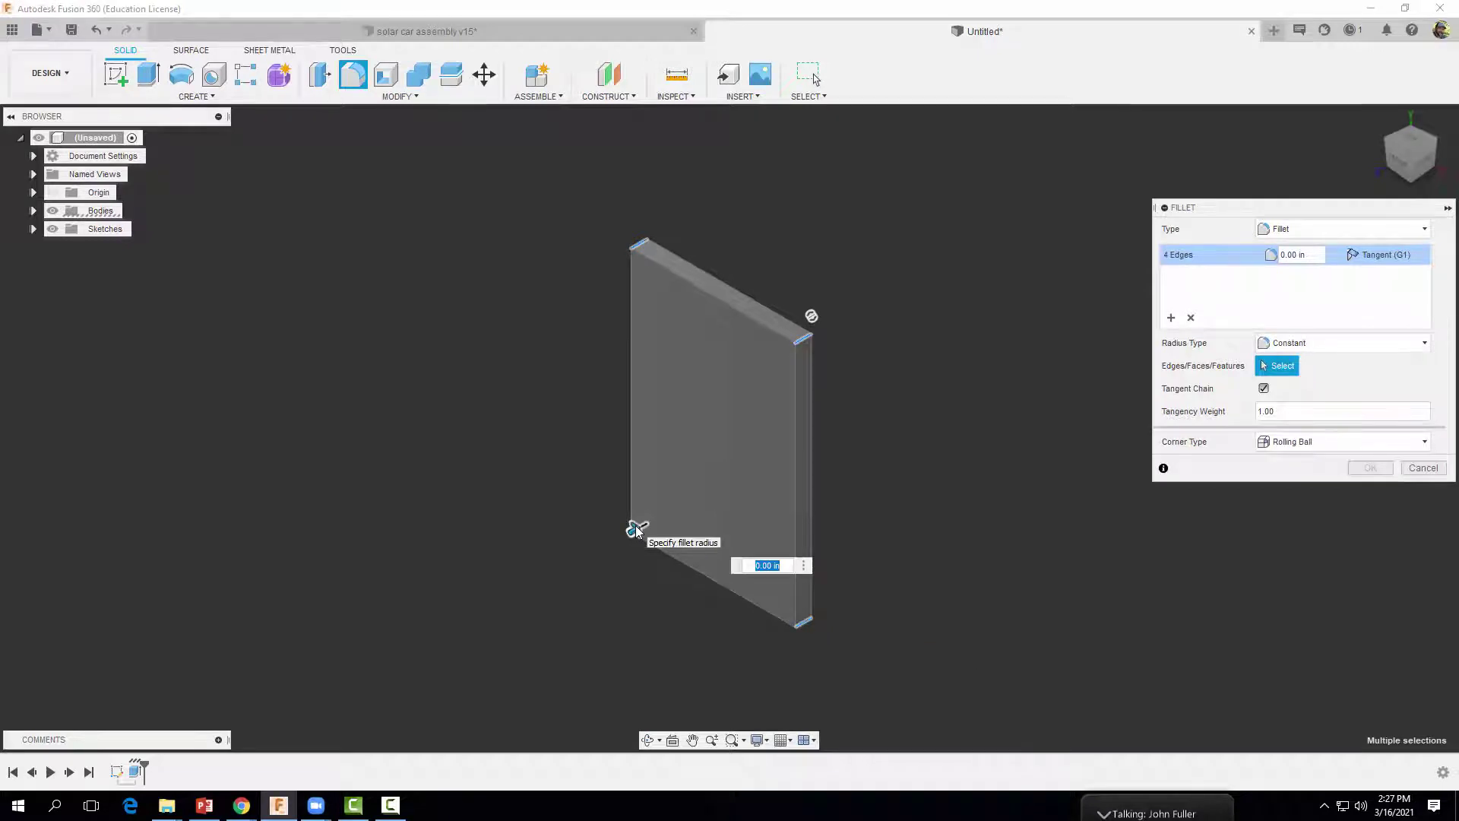
key(BackSpace)
text(.125)
key(Return)
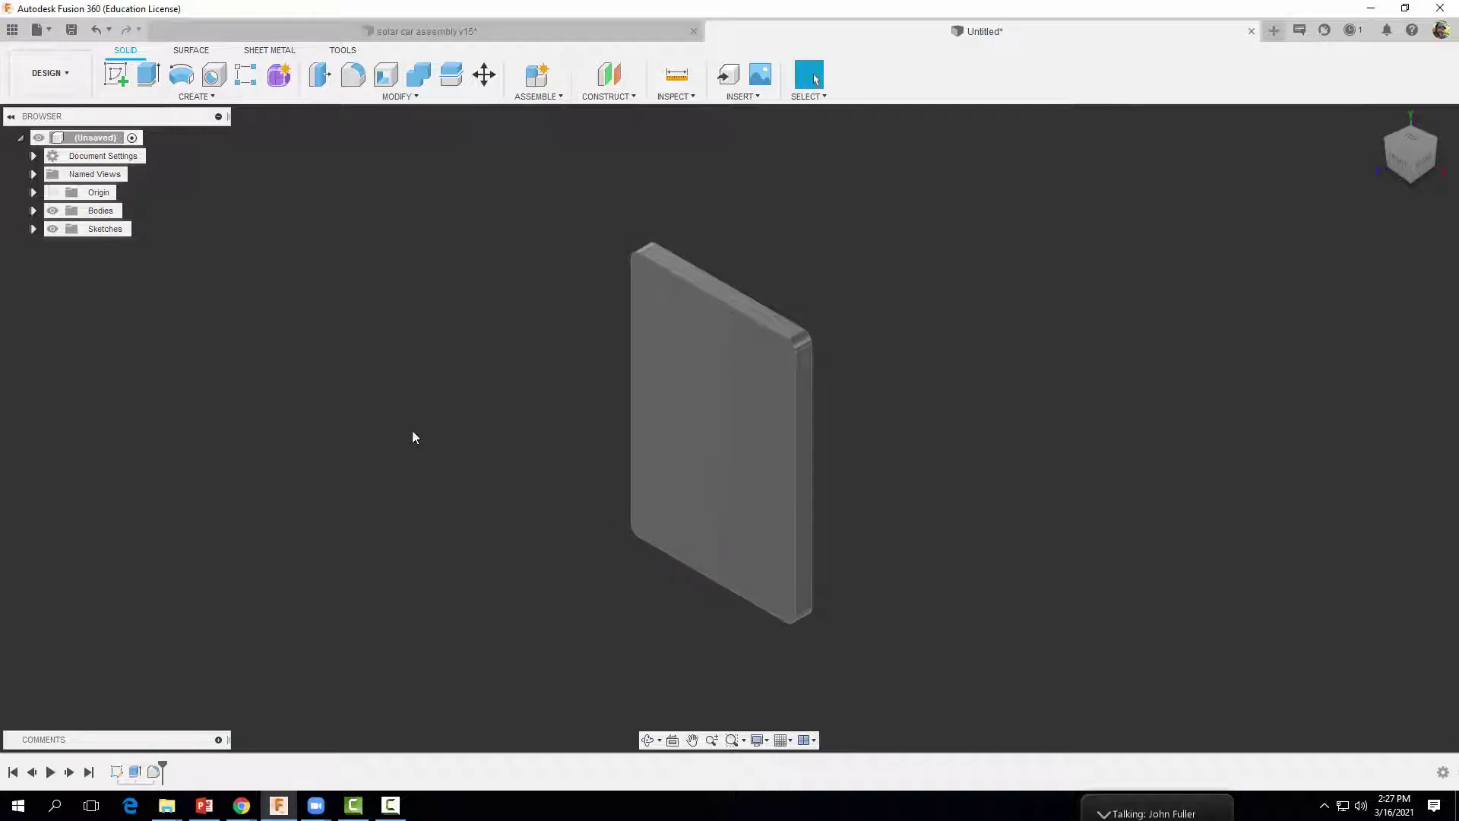
Apply the Paint - Enamel Glossy (Black) appearance to the whole plate body
click(398, 97)
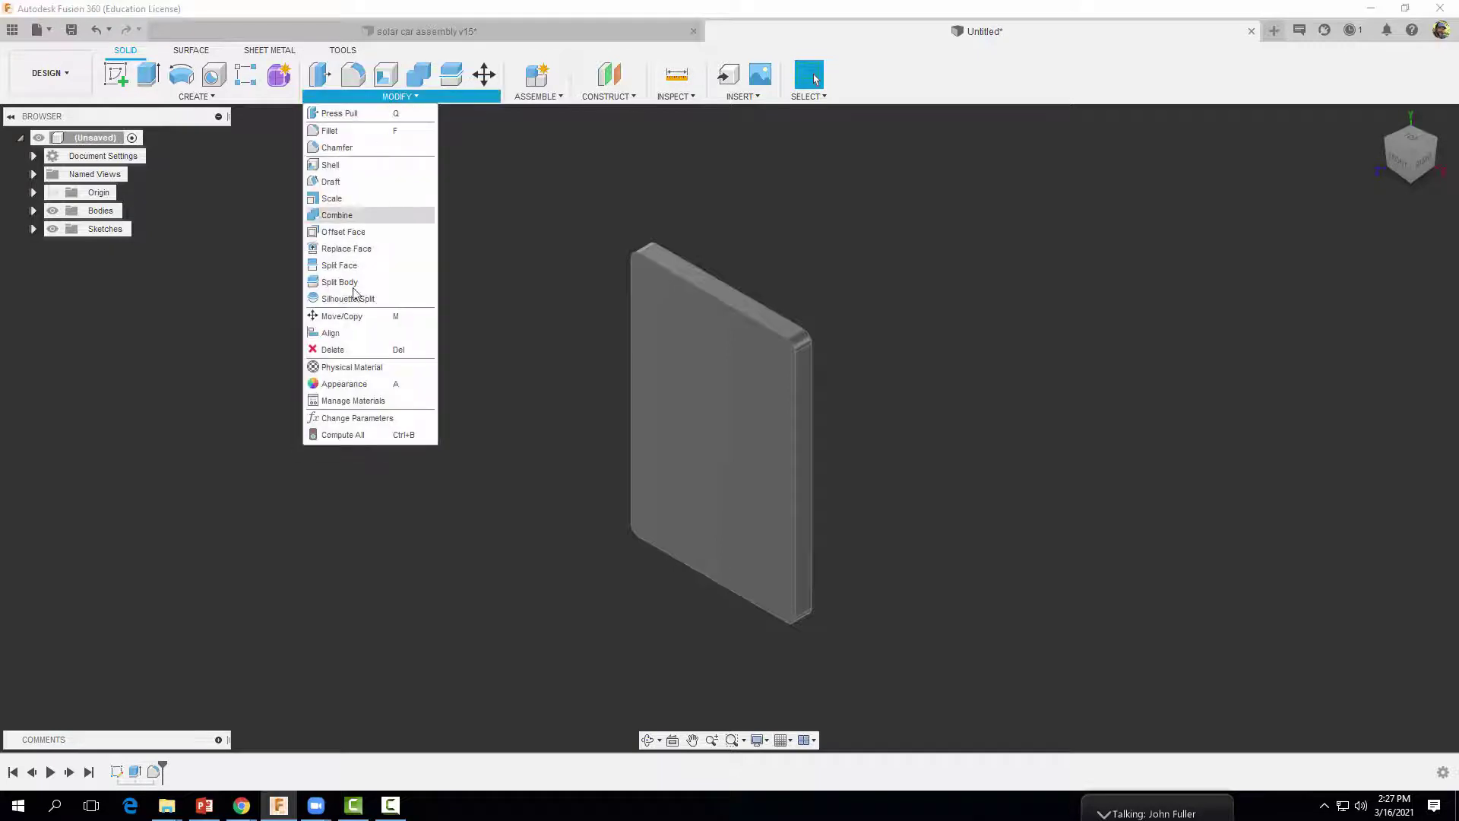
click(338, 383)
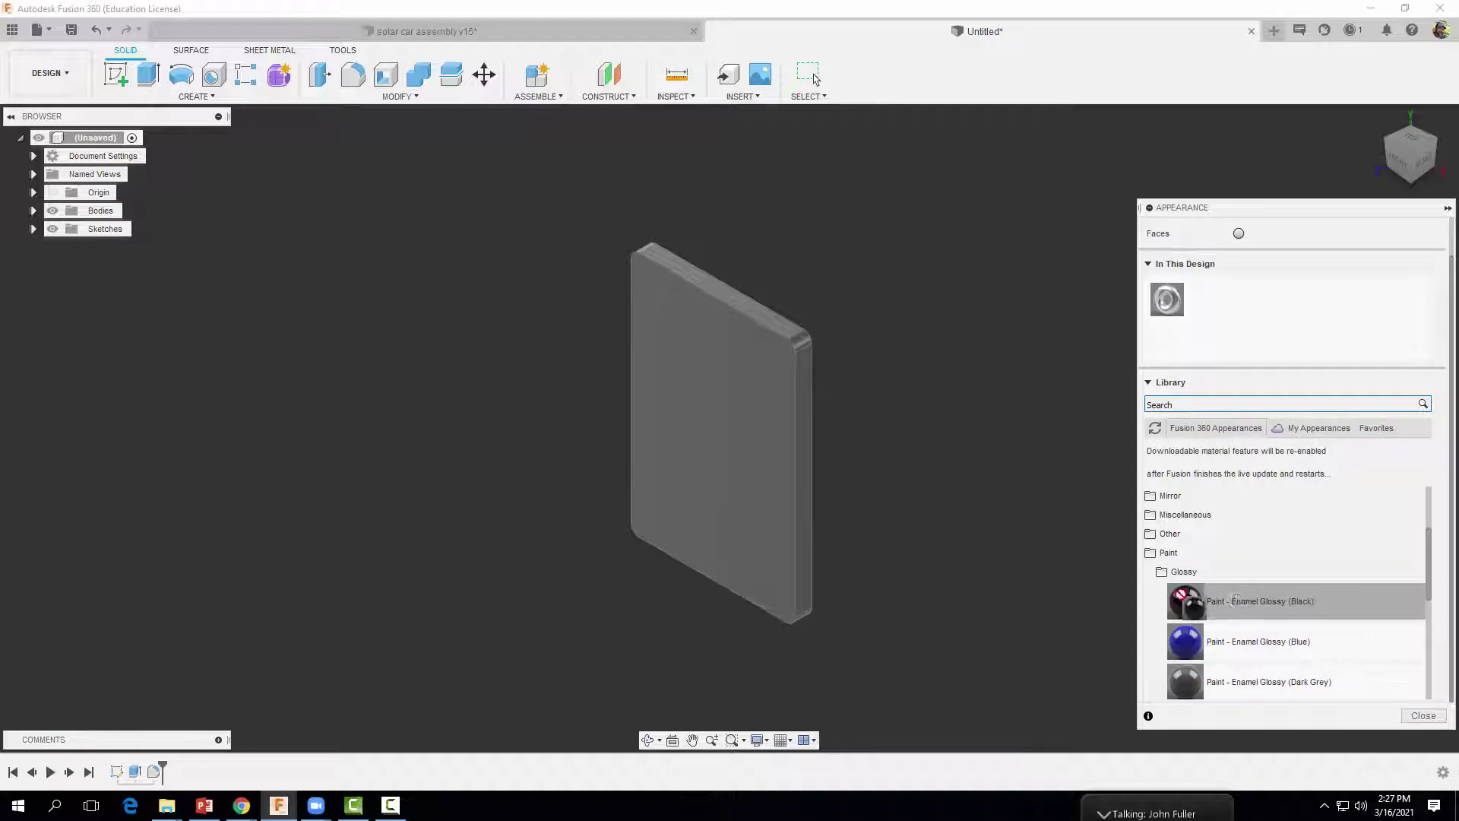
drag(1186, 601, 771, 493)
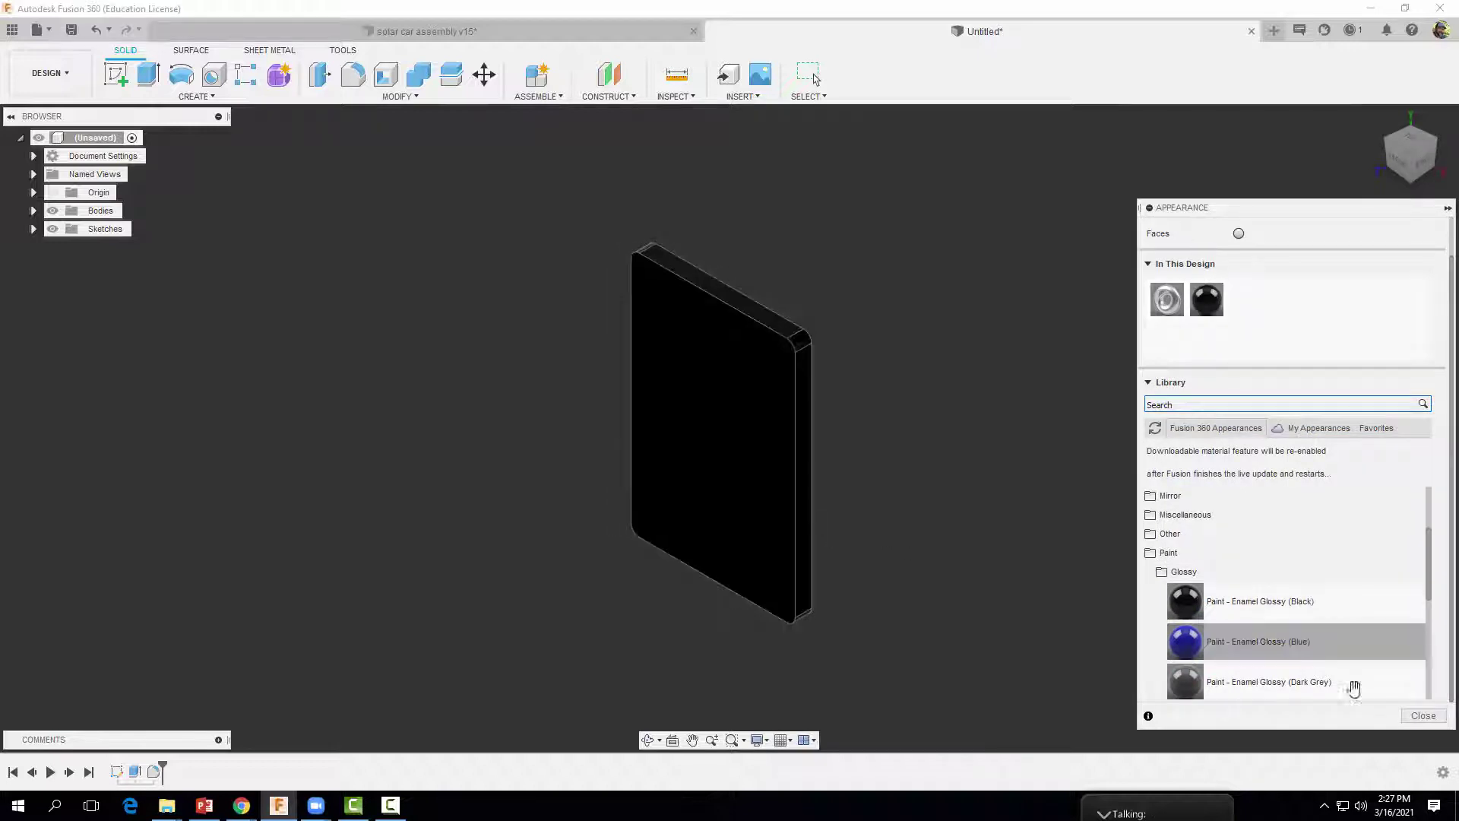
click(1433, 718)
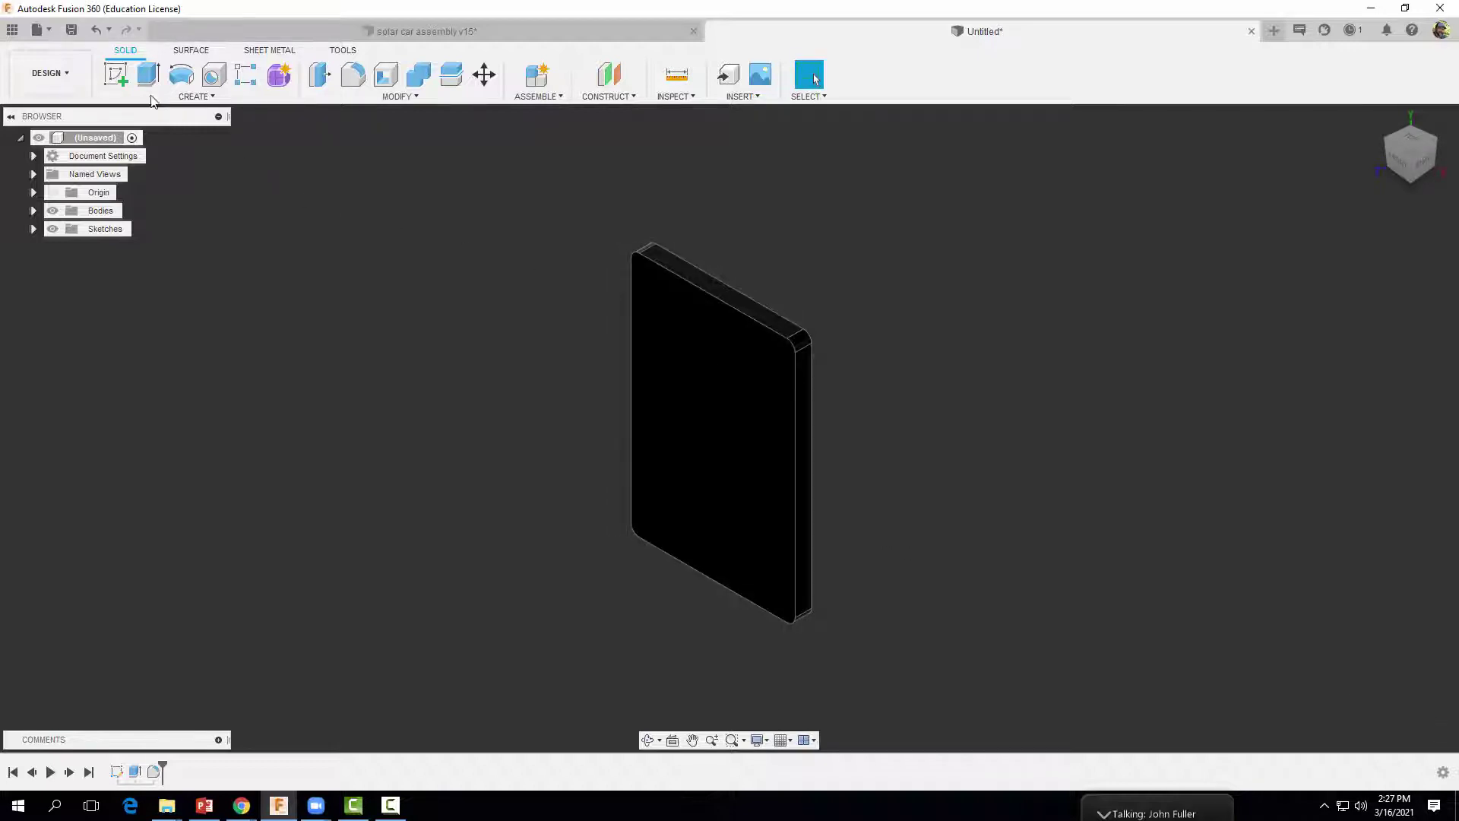
Sketch on the plate's large front face an outline offset 0.05 in inward from its edges, and finish the sketch
click(116, 73)
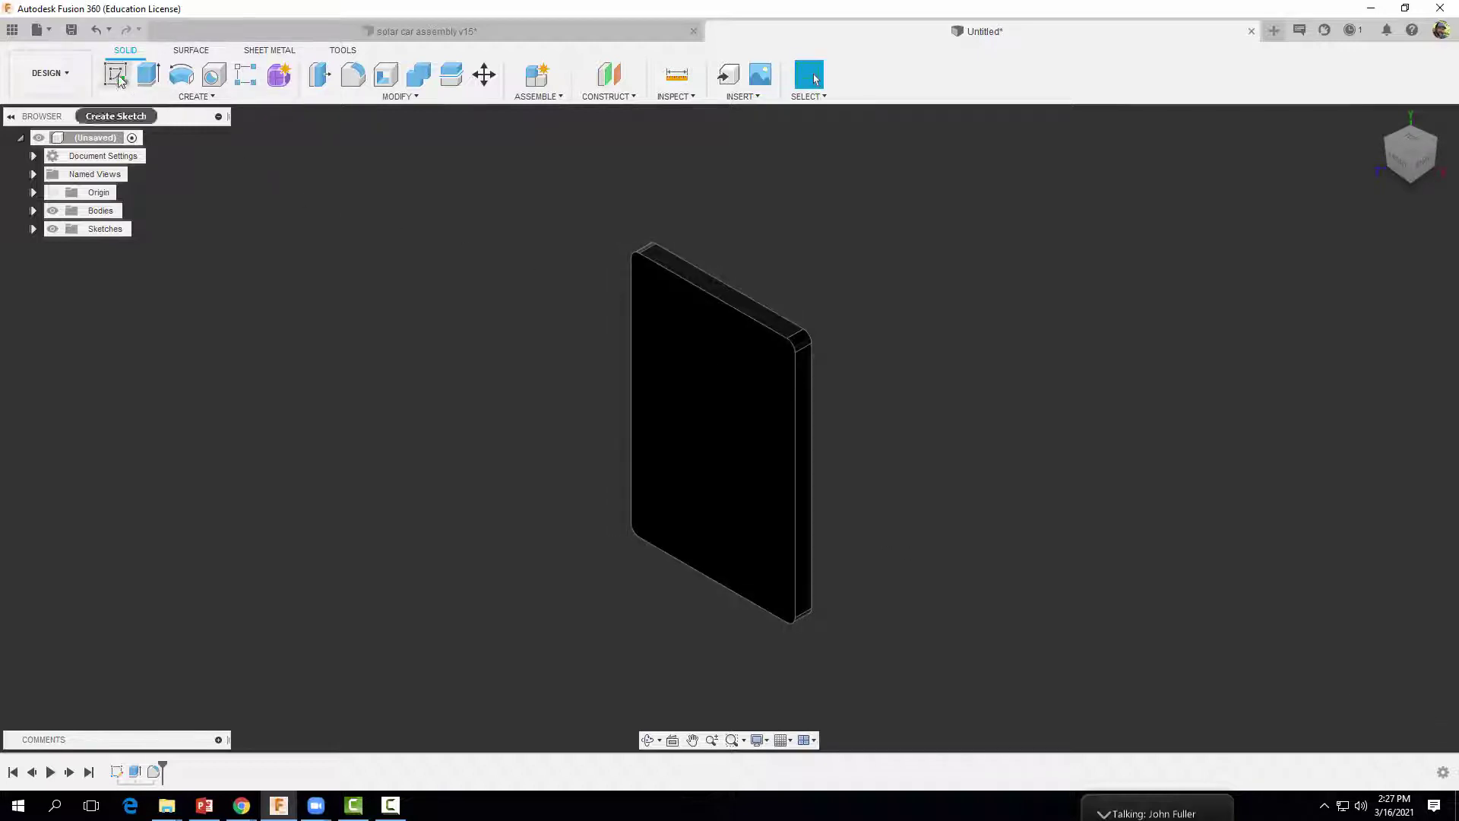
click(676, 345)
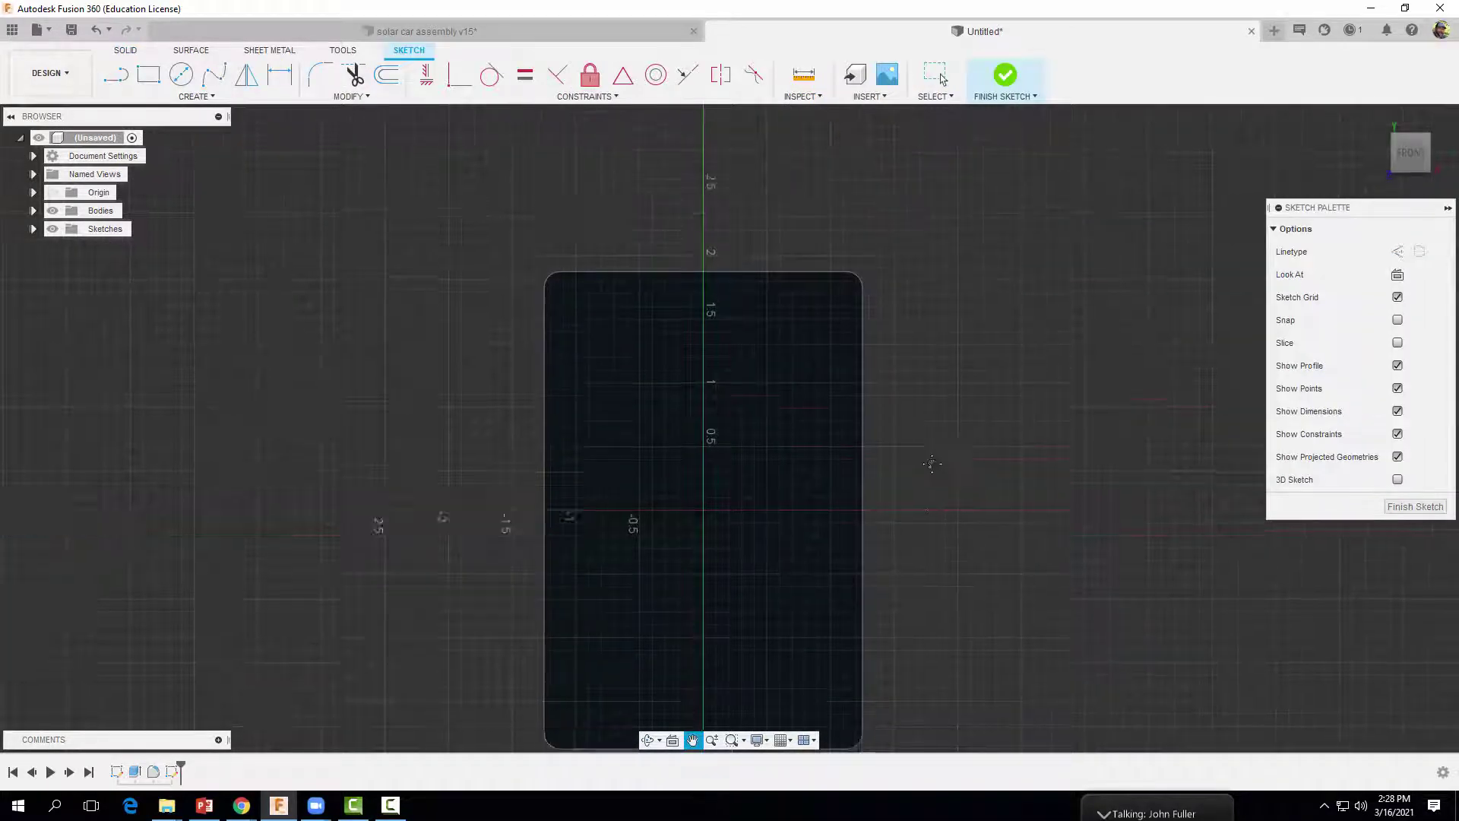
click(386, 73)
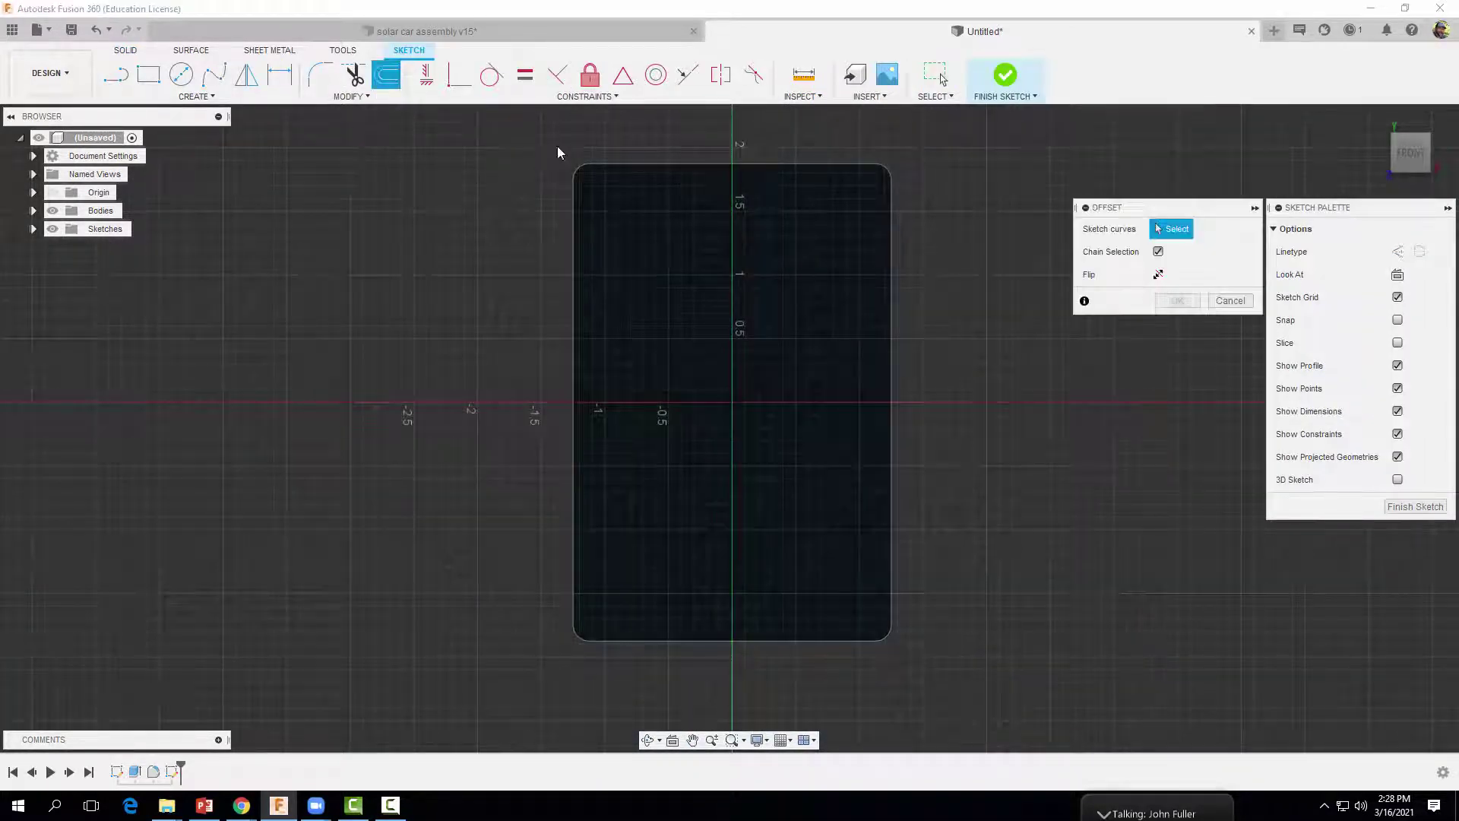
click(590, 169)
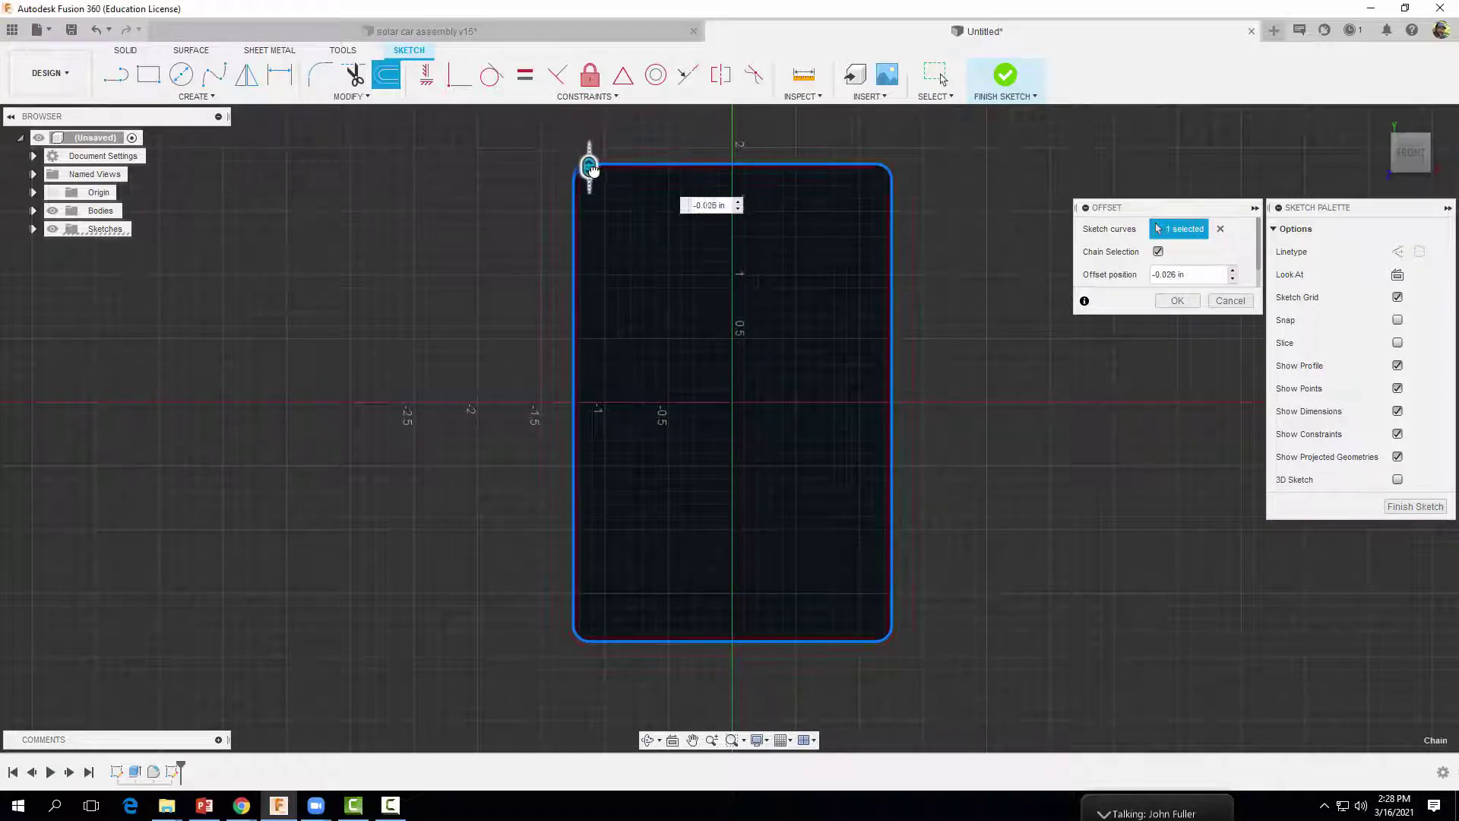
drag(593, 169, 601, 175)
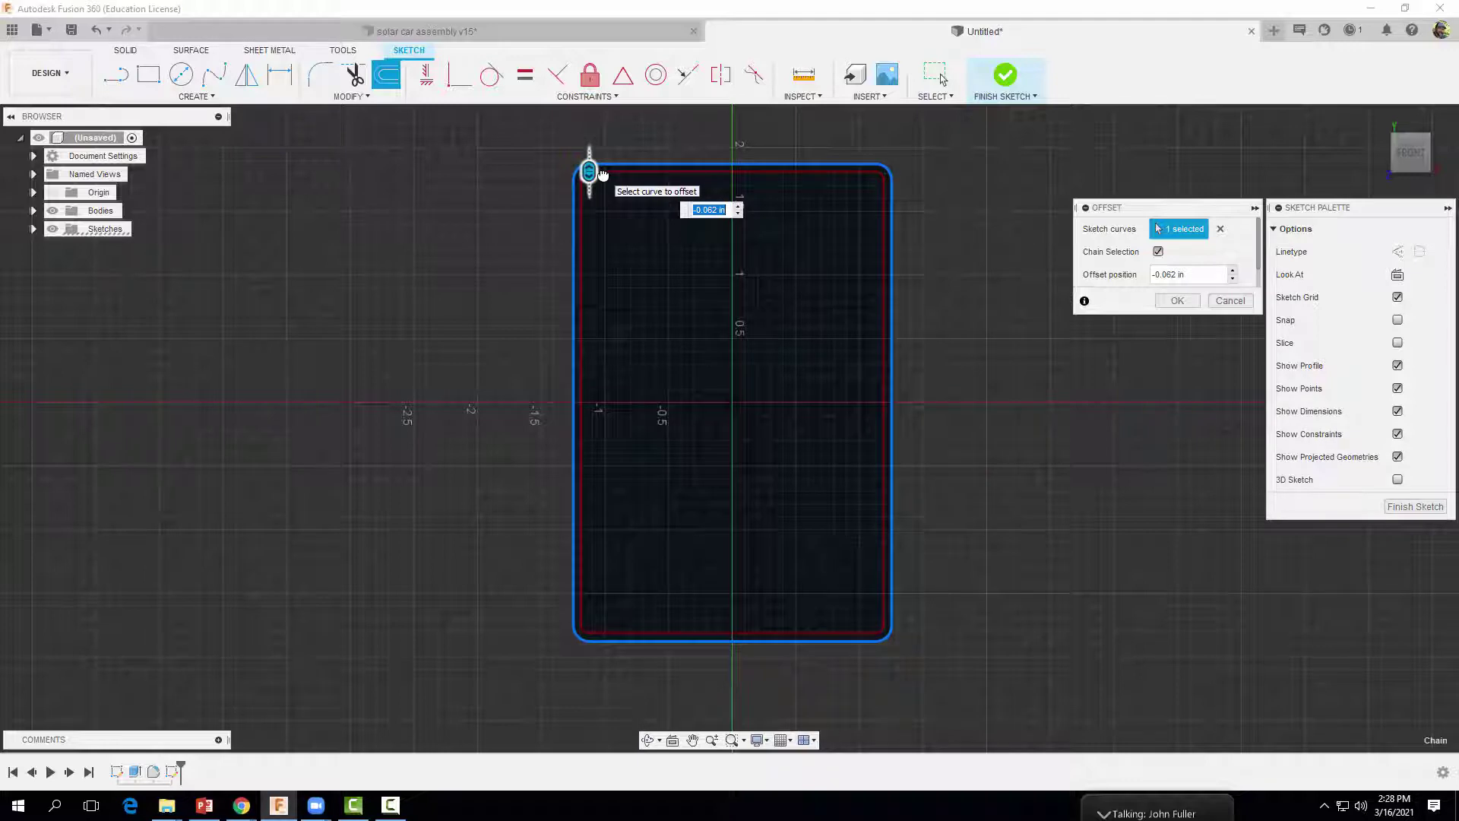
text(-.05)
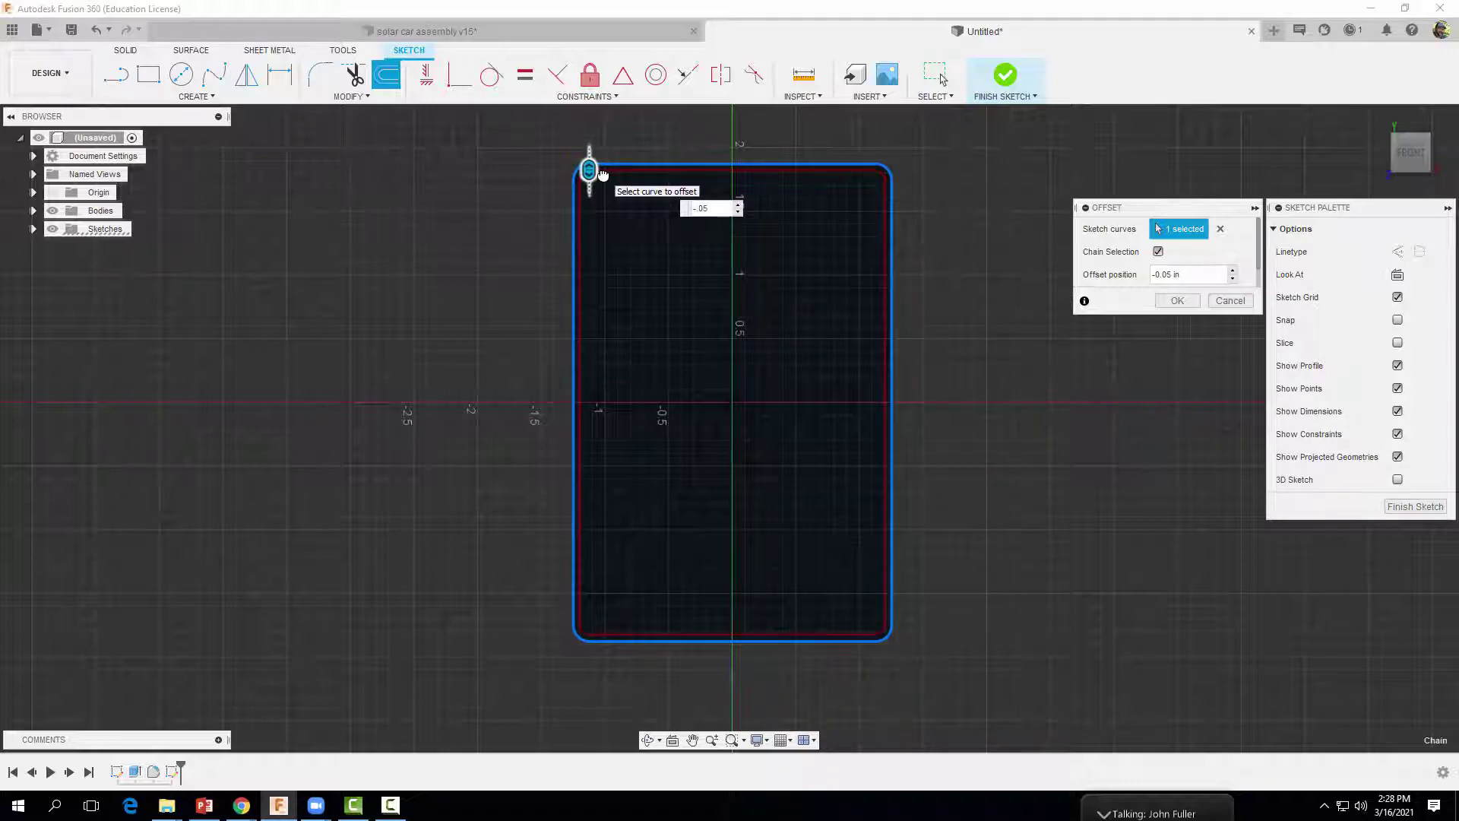
key(Return)
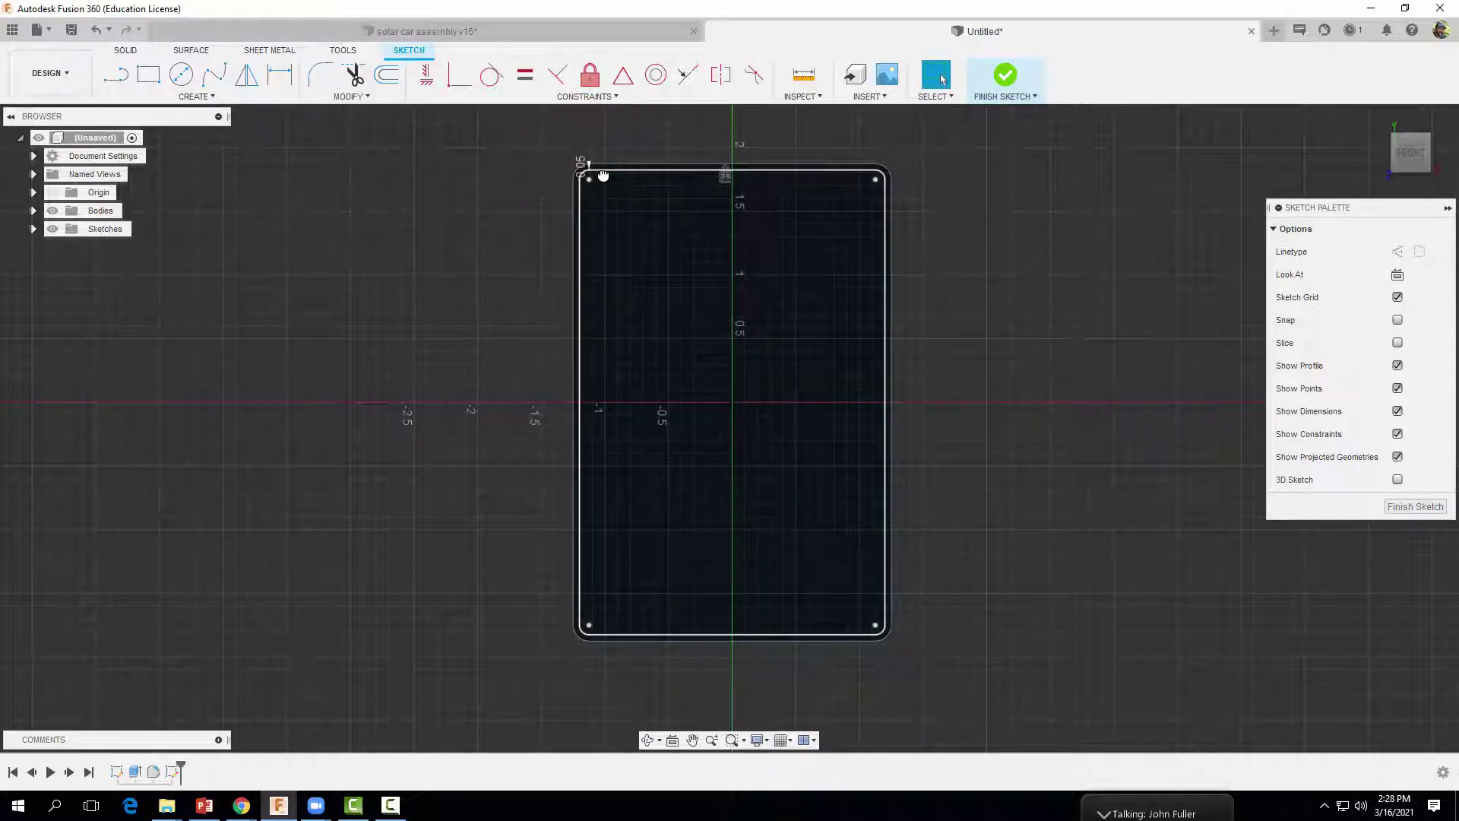
click(1005, 74)
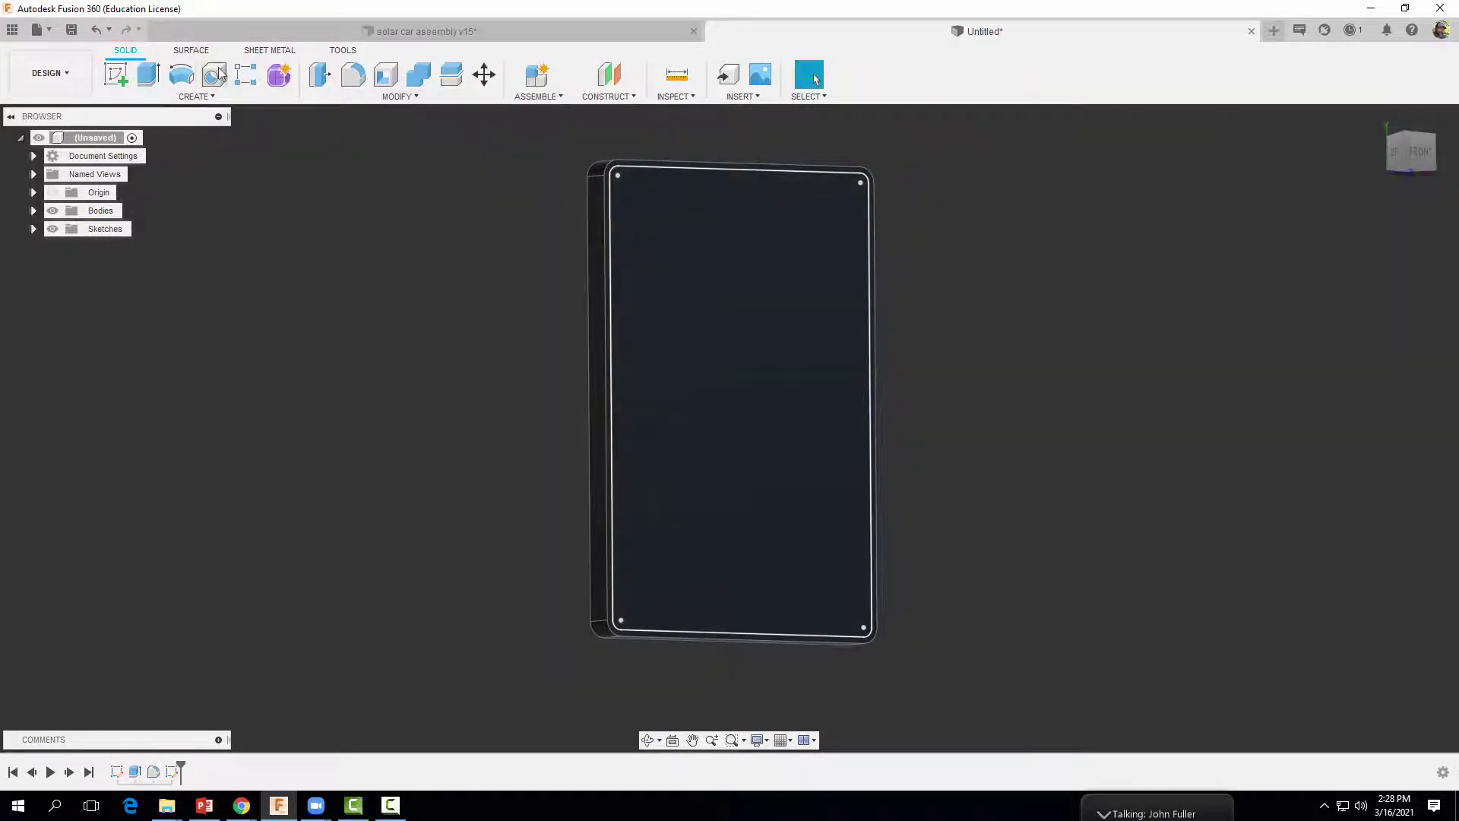
Cut the inner offset profile 0.11 in deep into the plate with Extrude
click(149, 75)
click(732, 300)
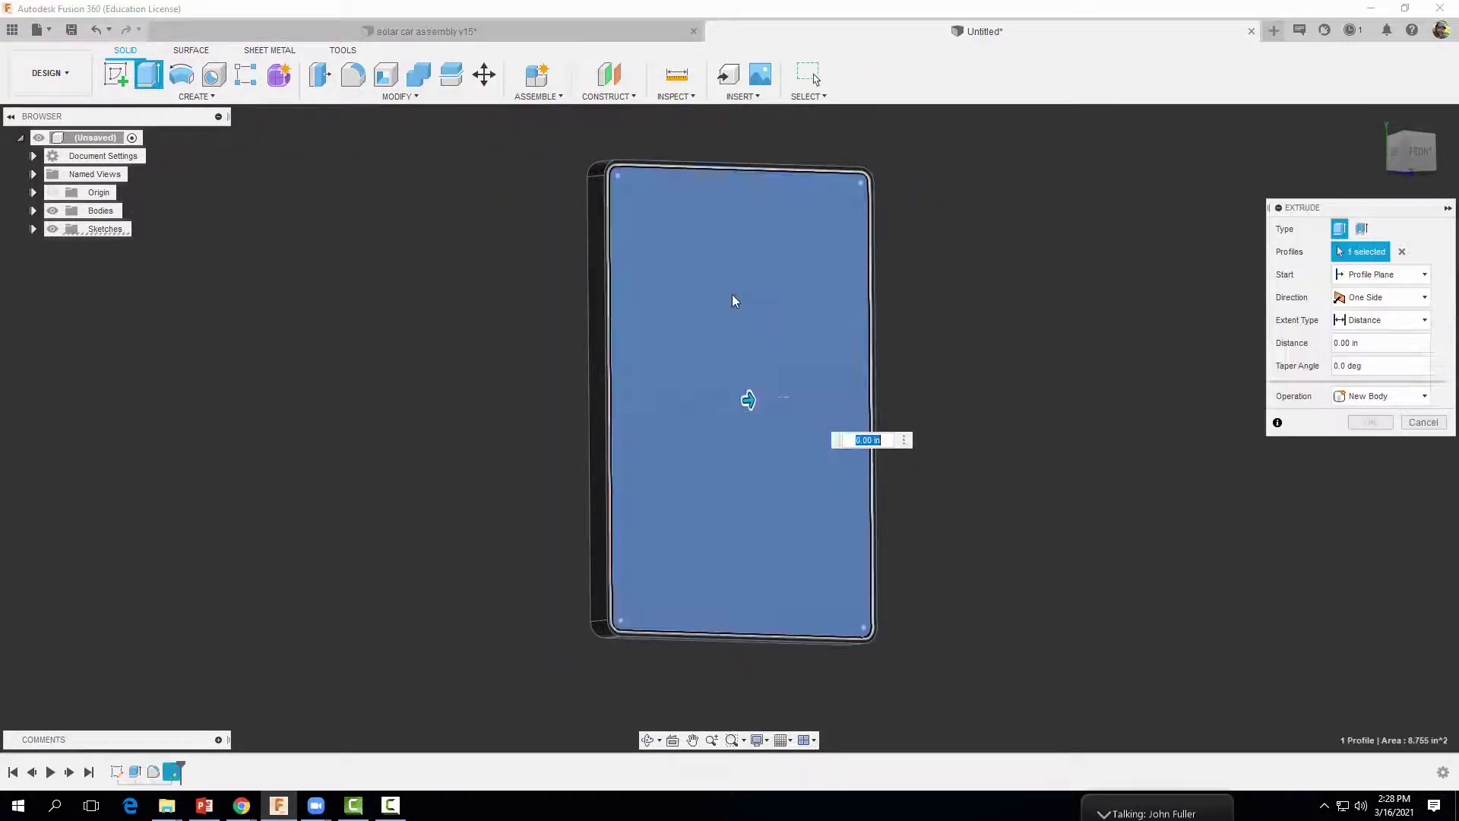
drag(748, 399, 724, 403)
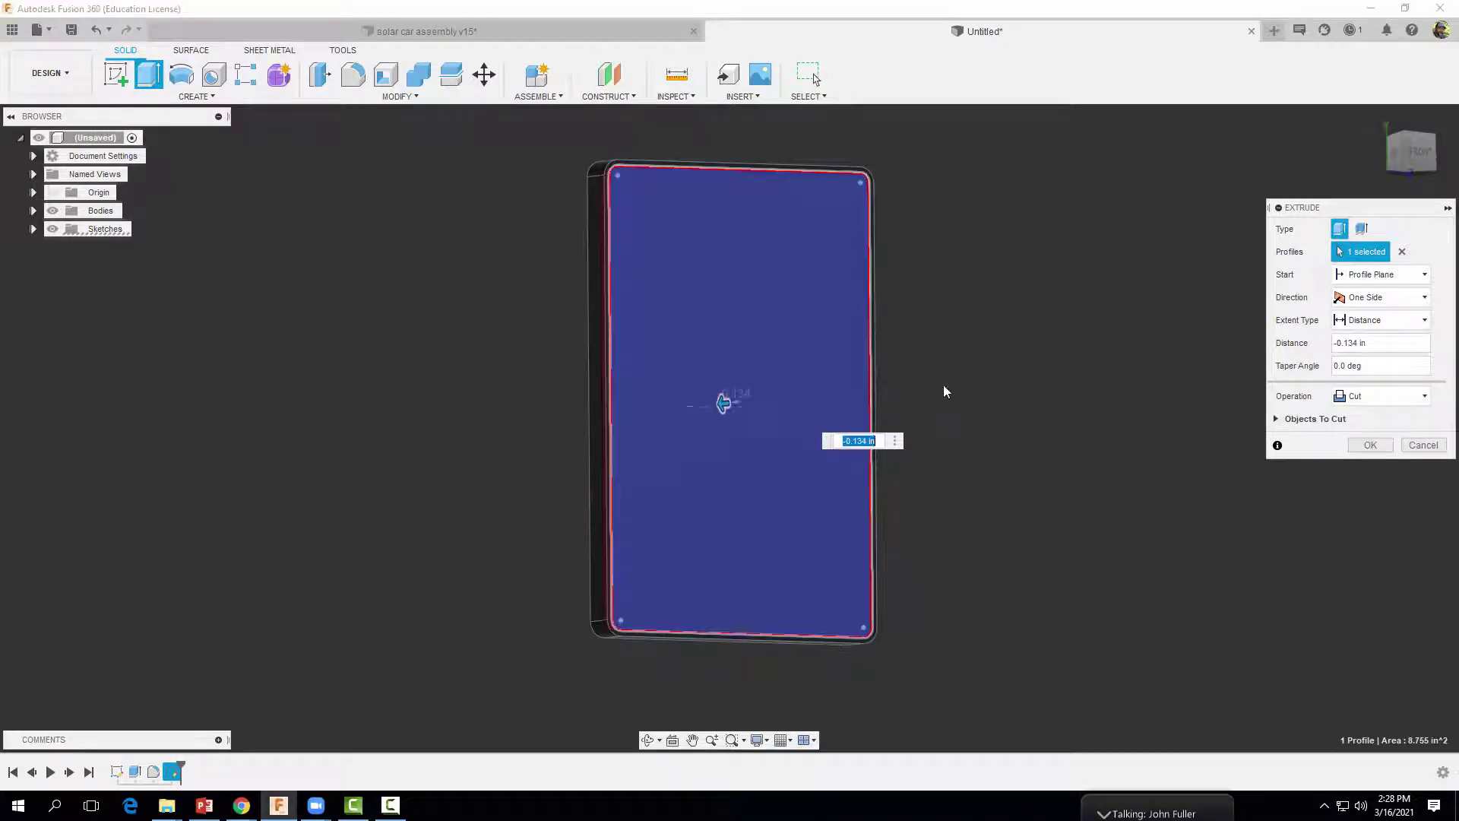
text(-.11)
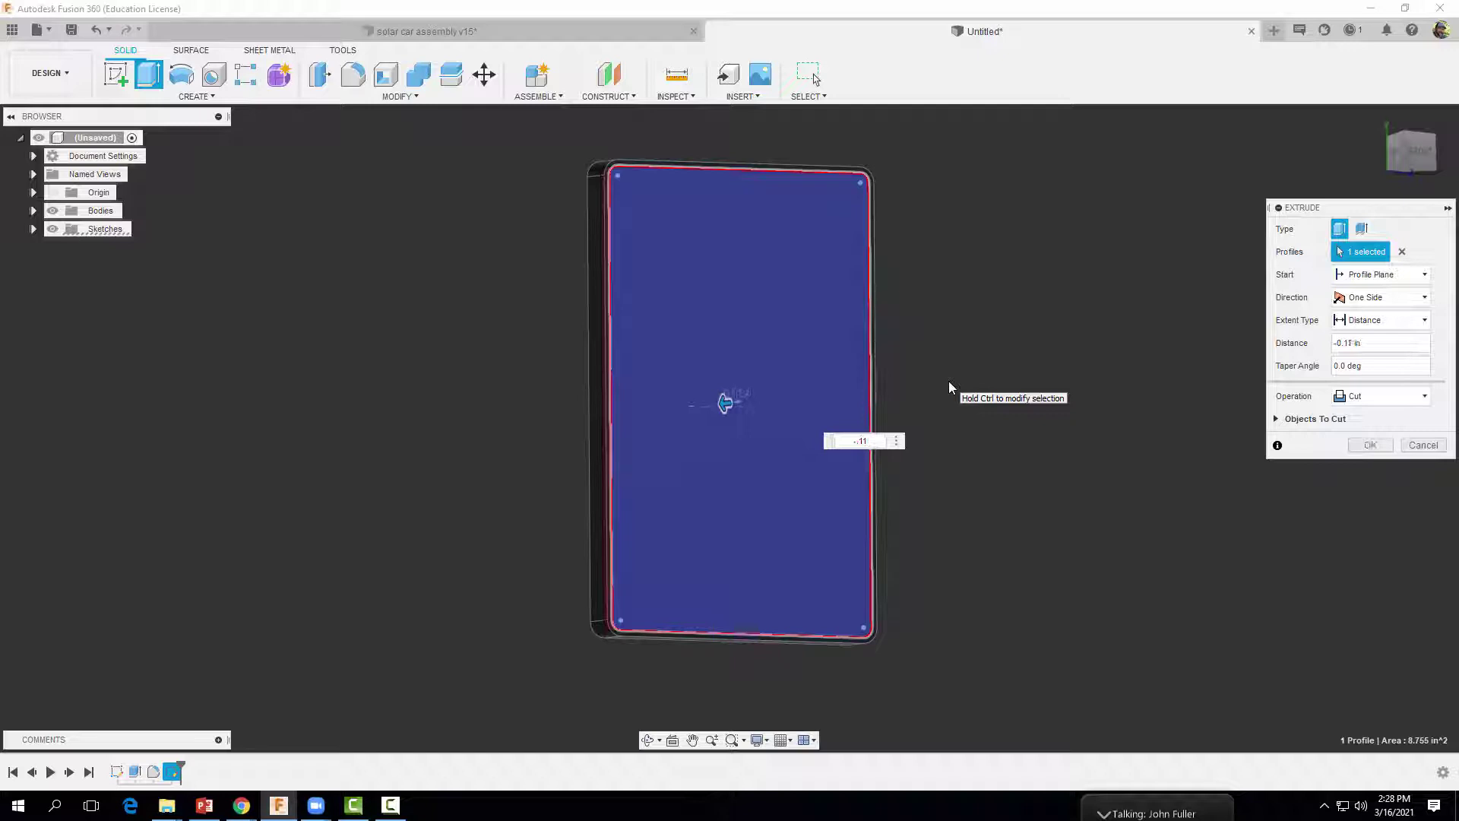
key(Return)
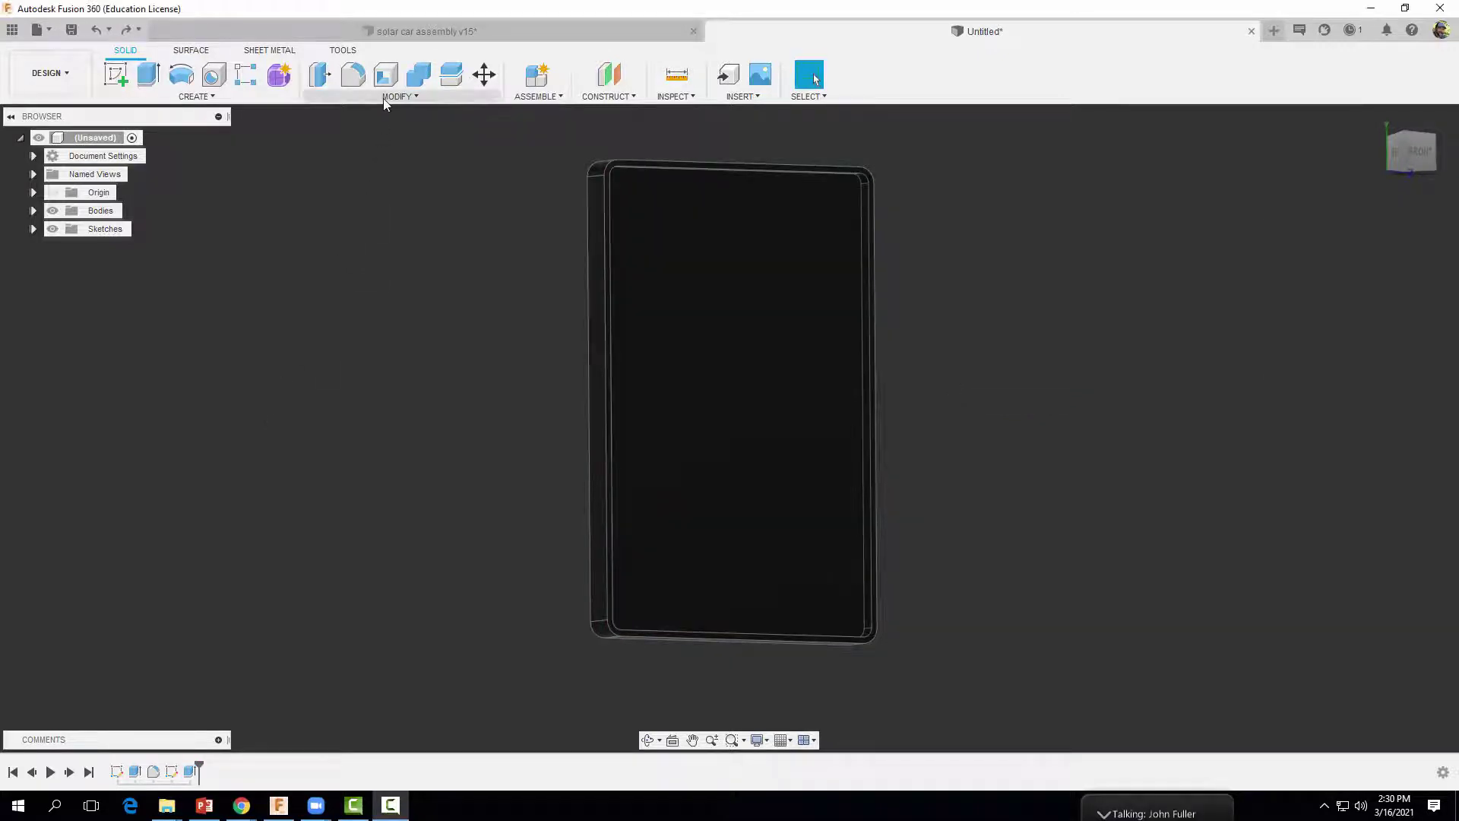
Apply the Paint - Enamel Glossy (Blue) appearance to only the recessed front face
click(383, 98)
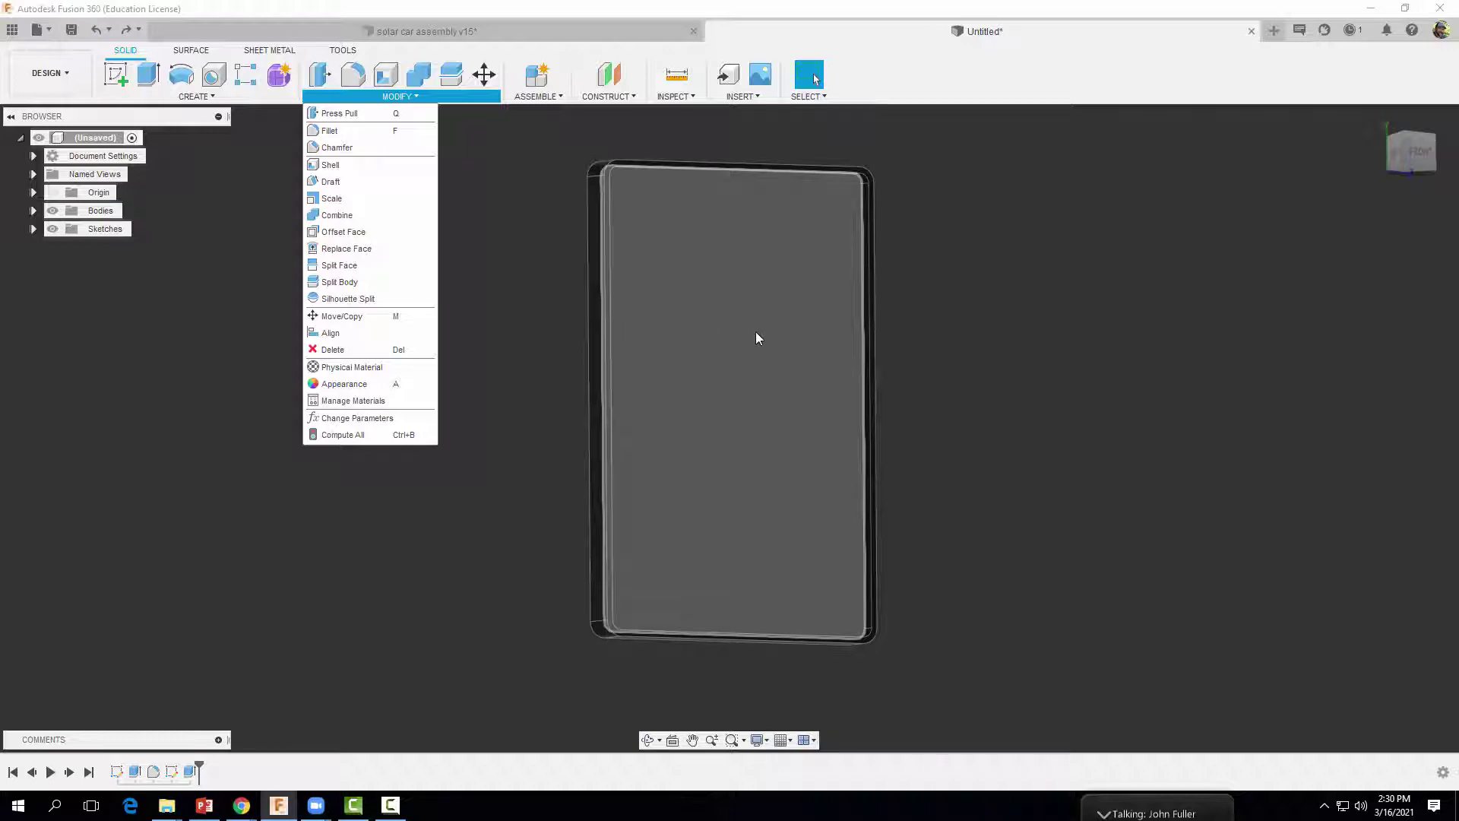
click(358, 385)
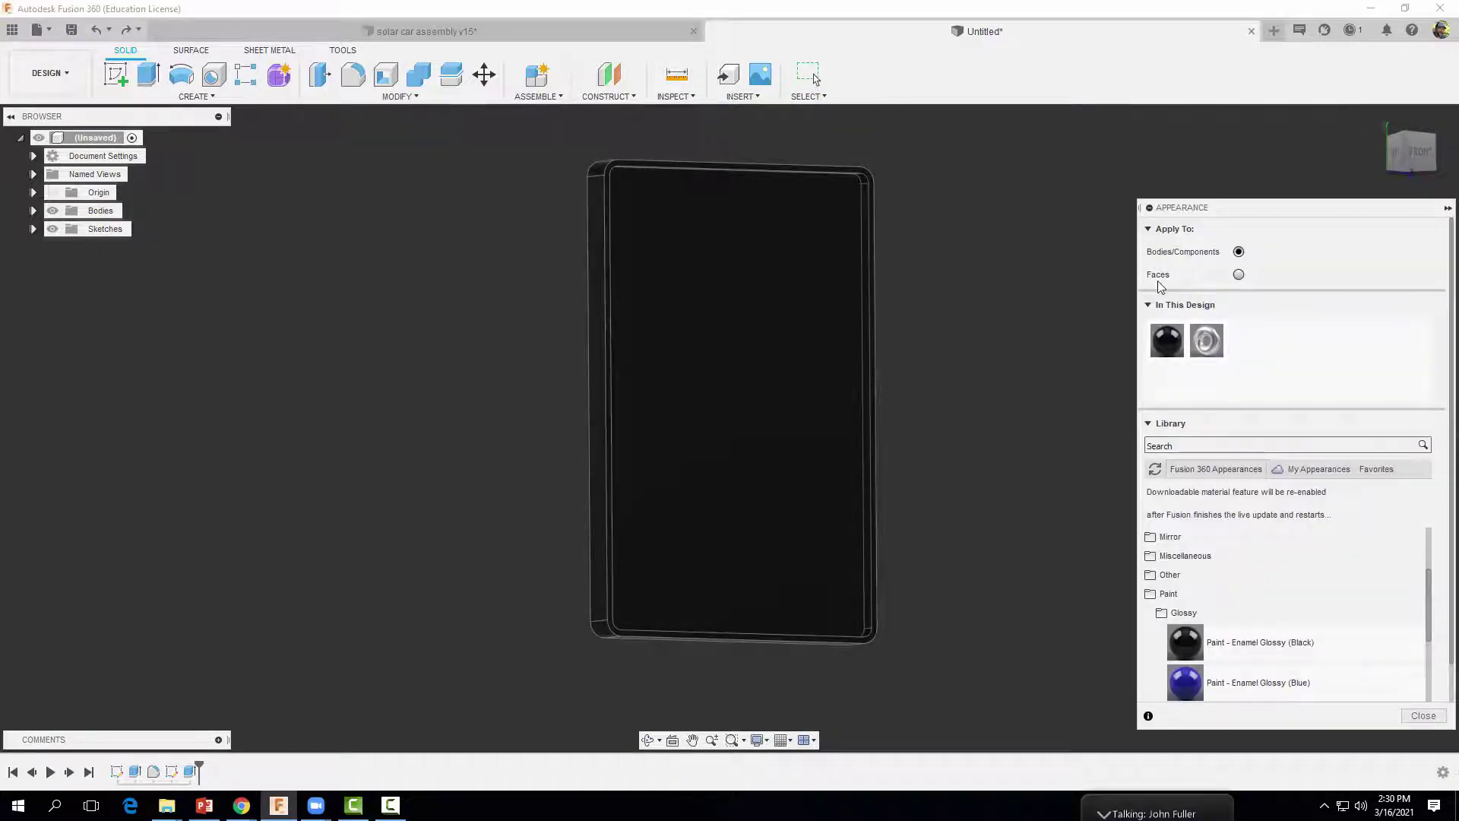
click(1239, 274)
mouse_move(1197, 682)
mouse_down()
mouse_move(1212, 688)
mouse_move(788, 496)
mouse_up()
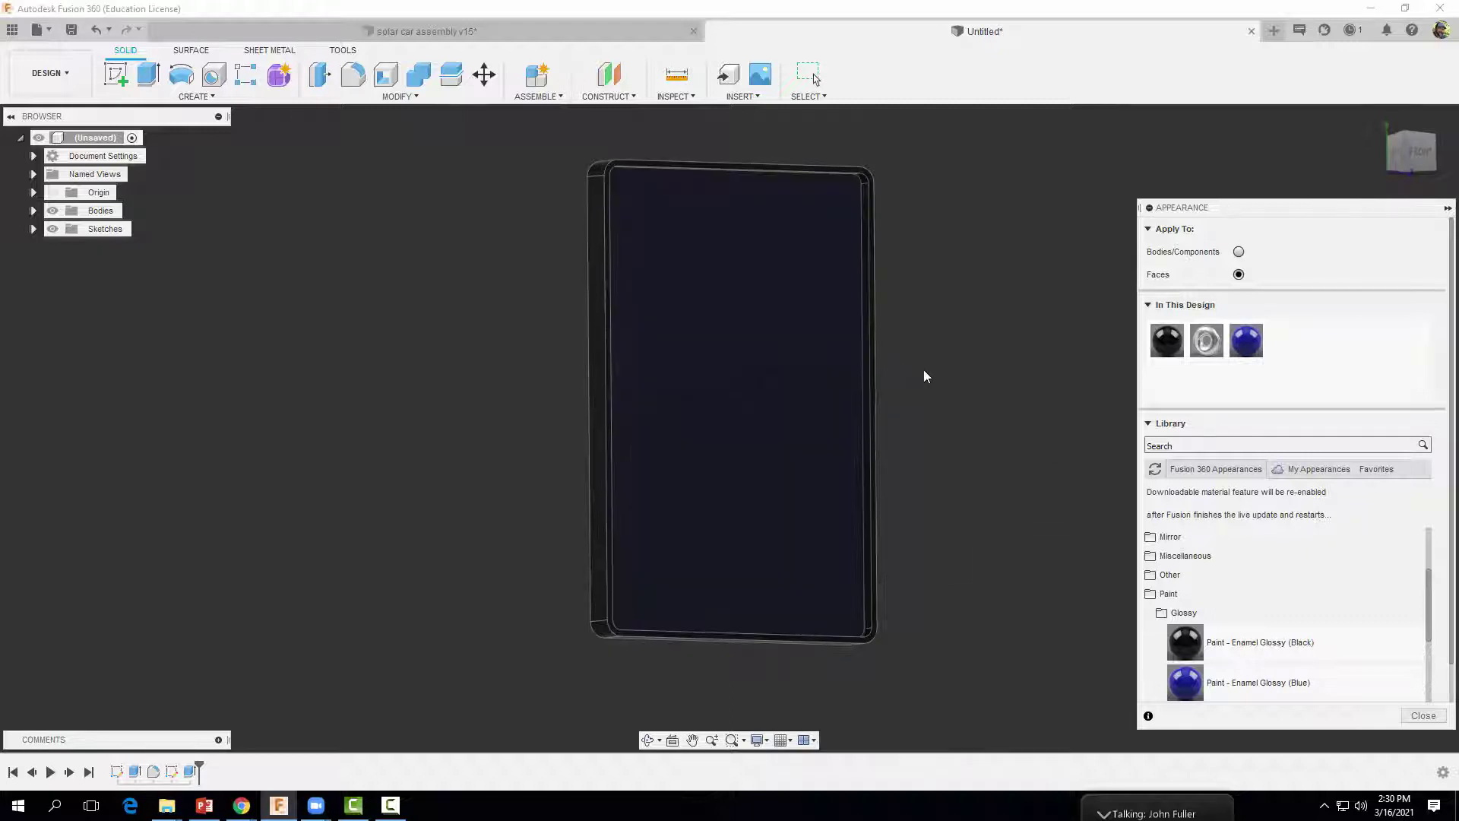
click(1423, 716)
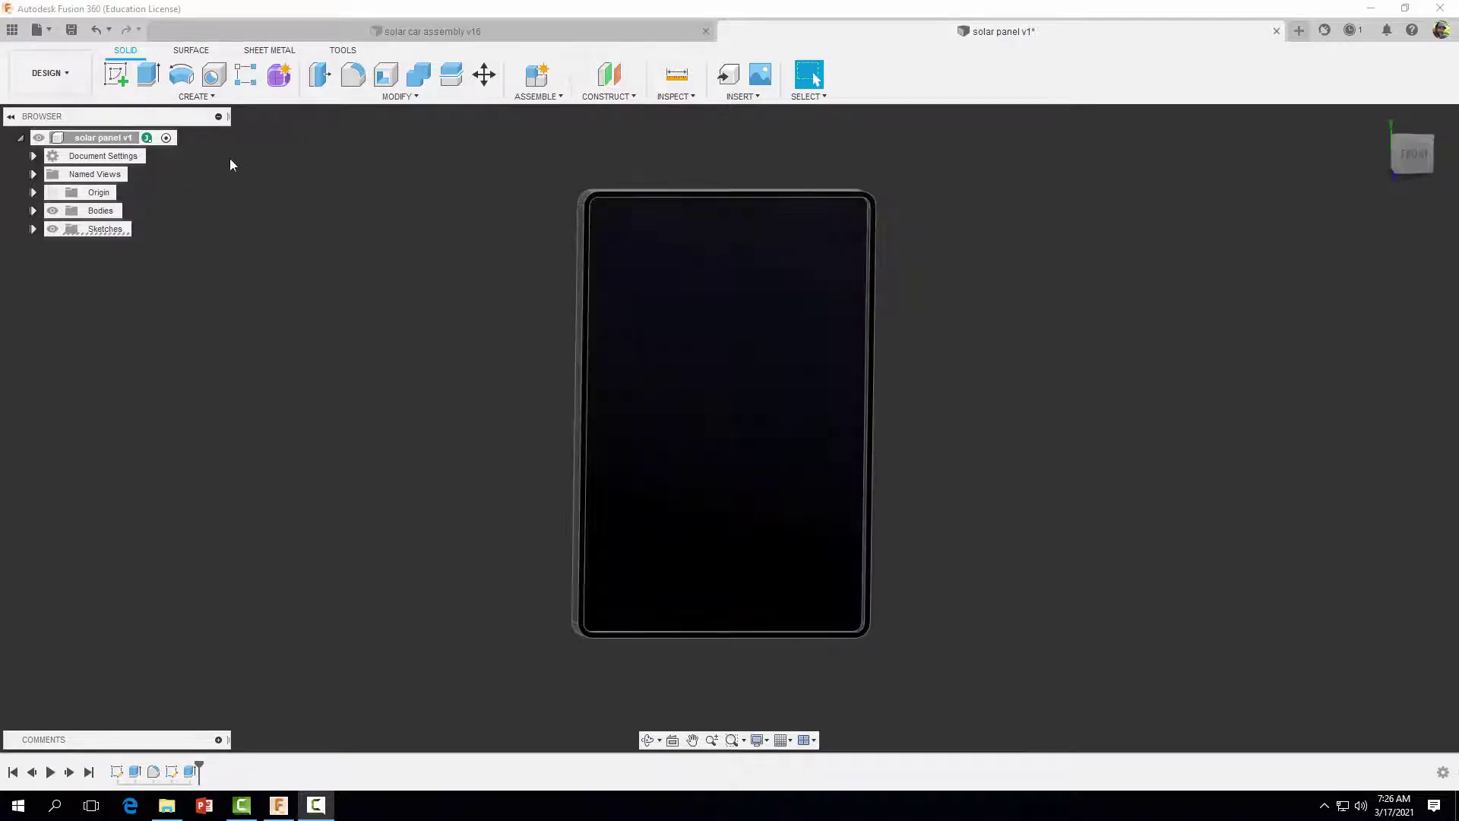
Start a sketch on the recessed blue face and draw a thin horizontal rectangle about 2.26 by 0.04 in near its upper edge
click(121, 74)
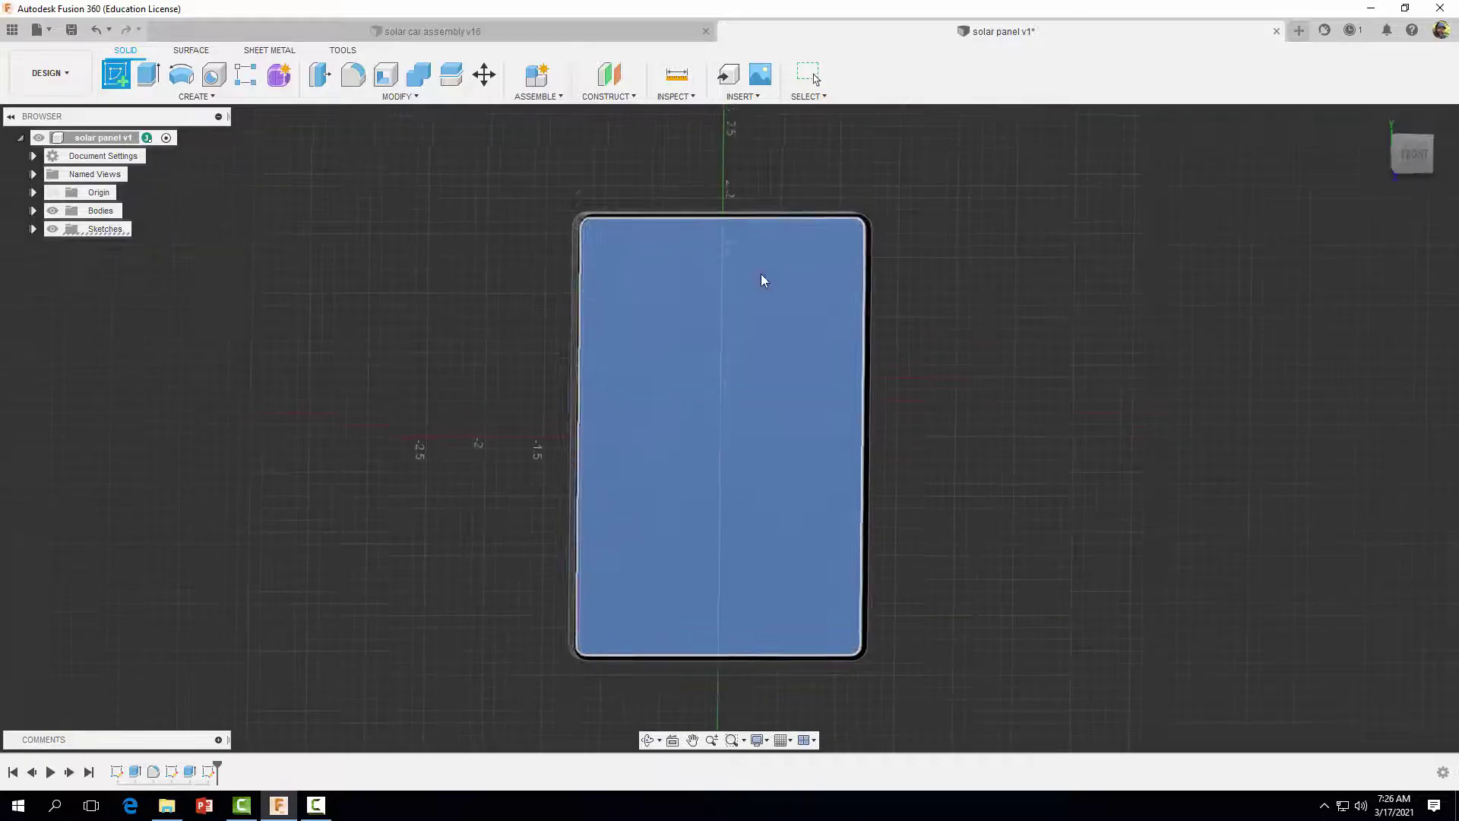
click(760, 275)
scroll(549, 456, up, 5)
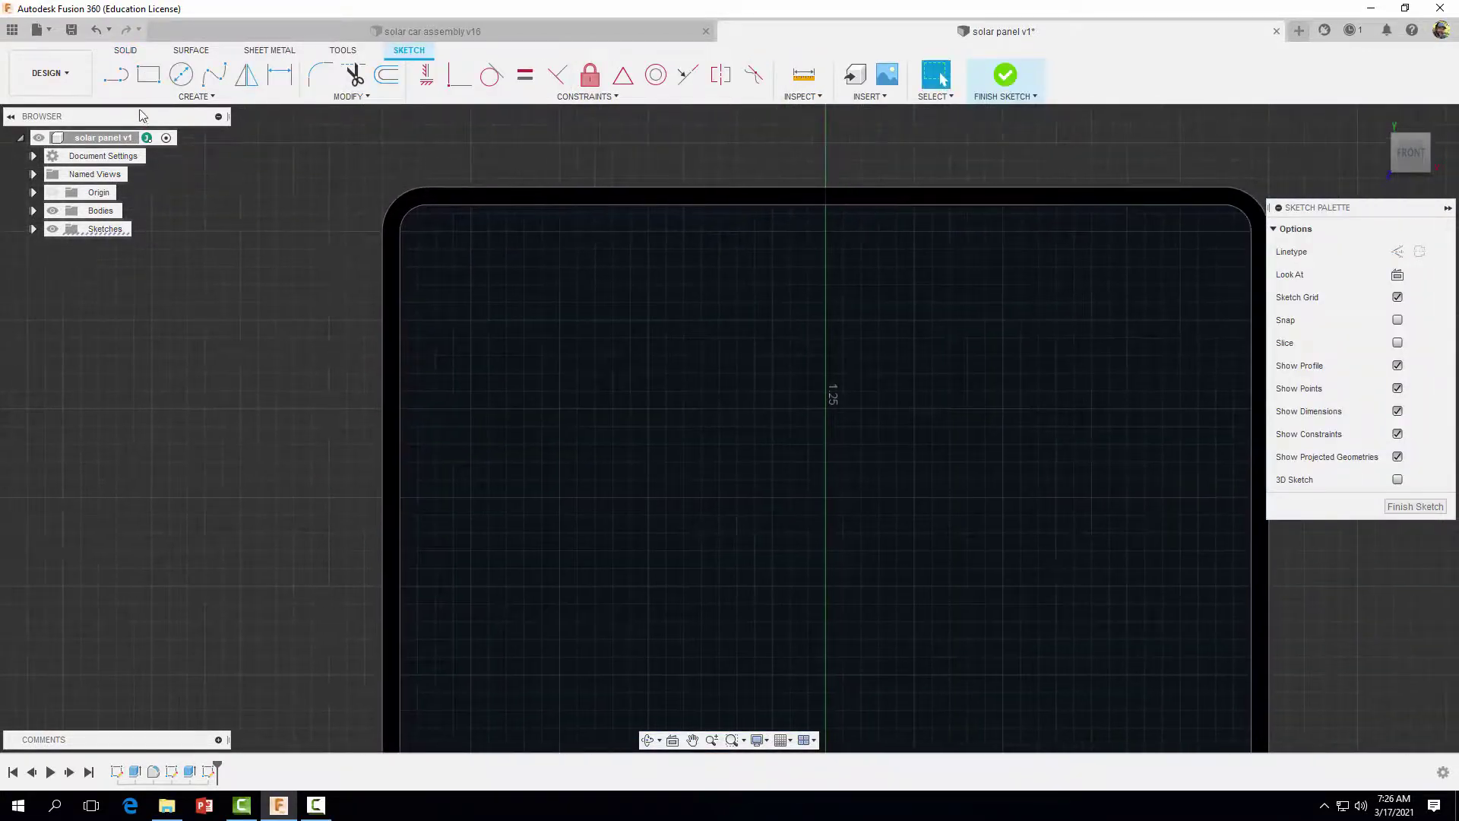
click(148, 74)
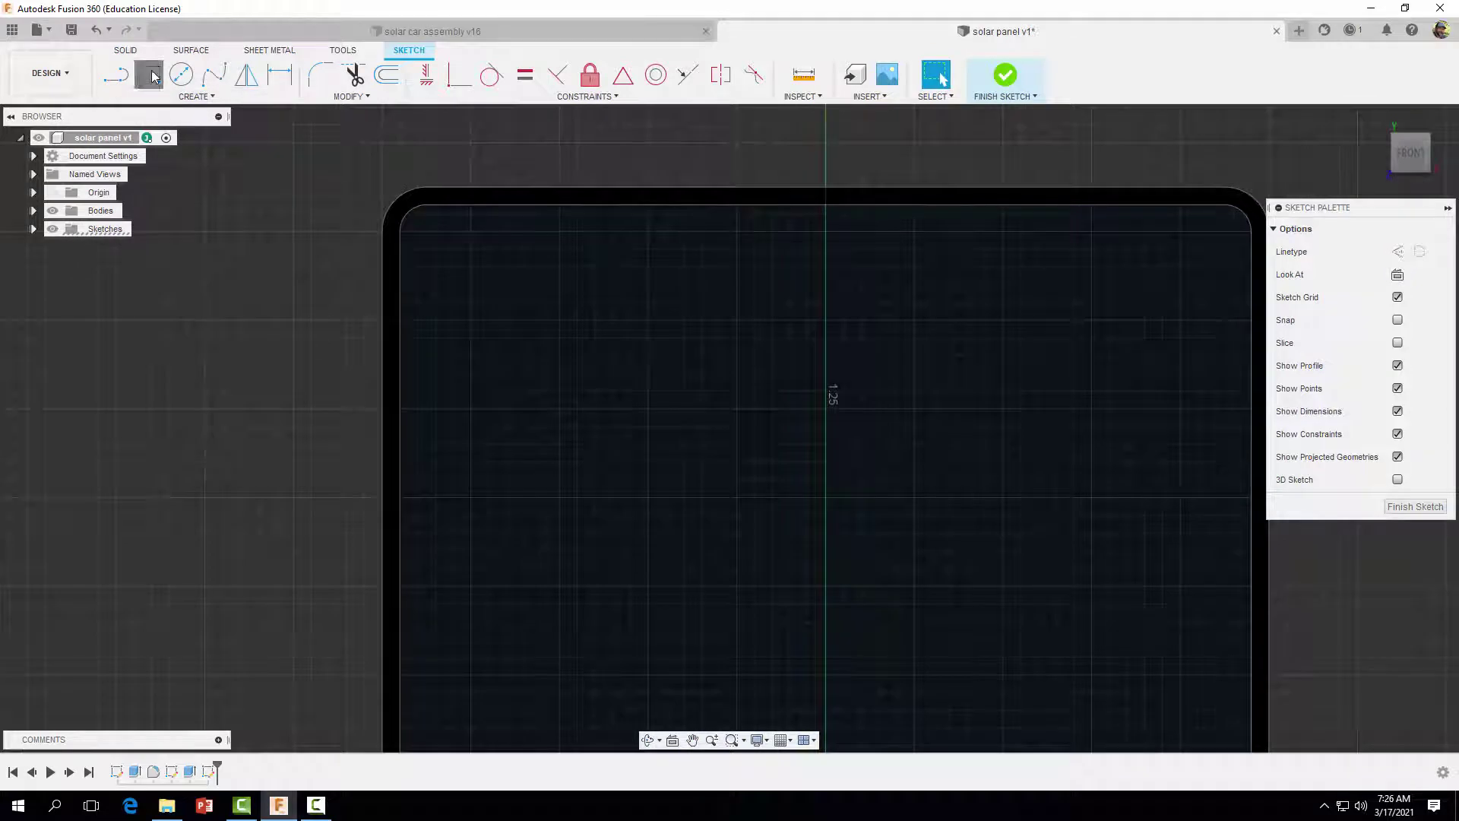
click(437, 253)
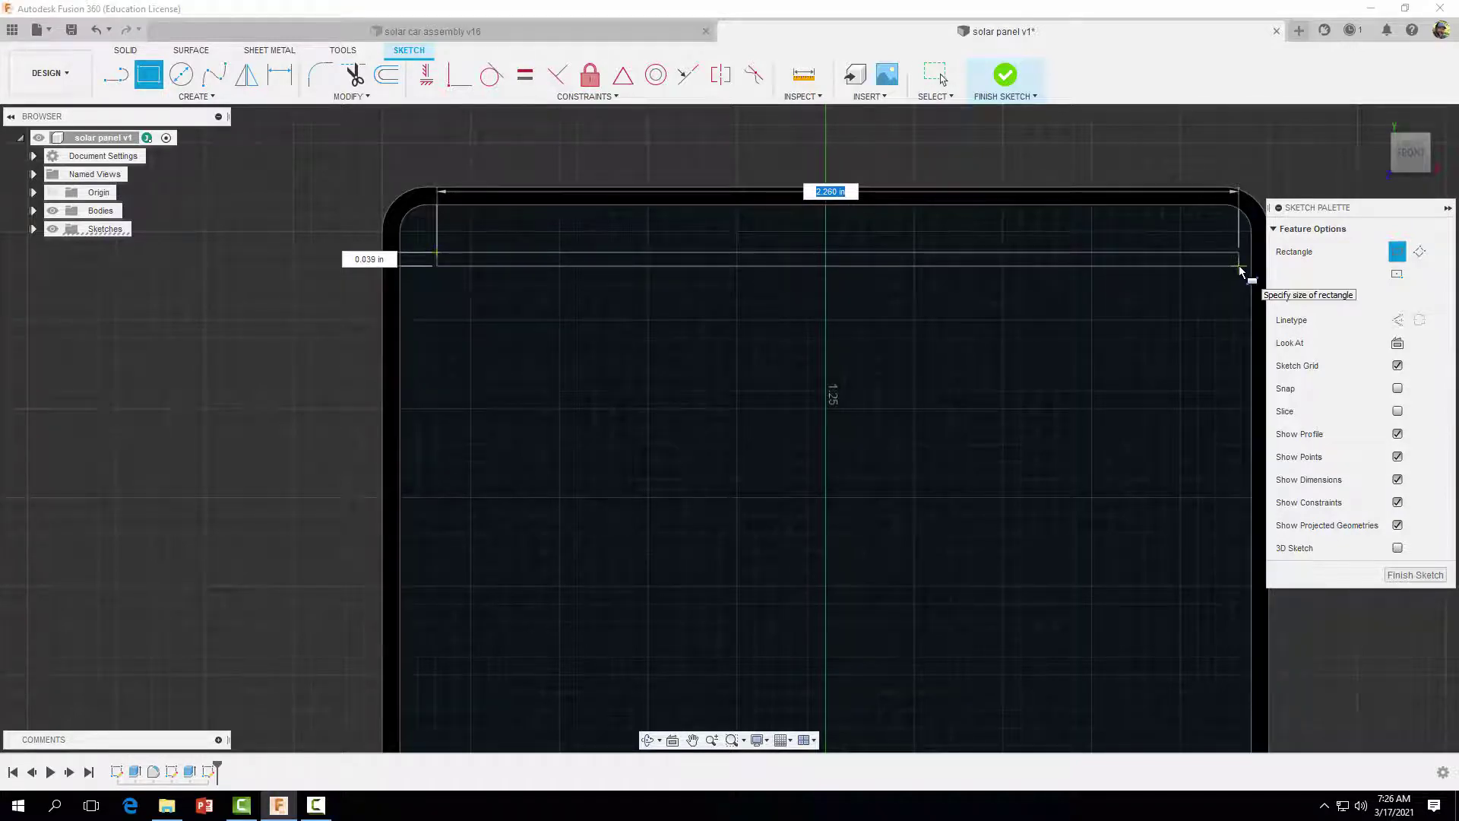
click(1239, 266)
Dimension the thin rectangle's height to 0.02 in at its left end
click(280, 75)
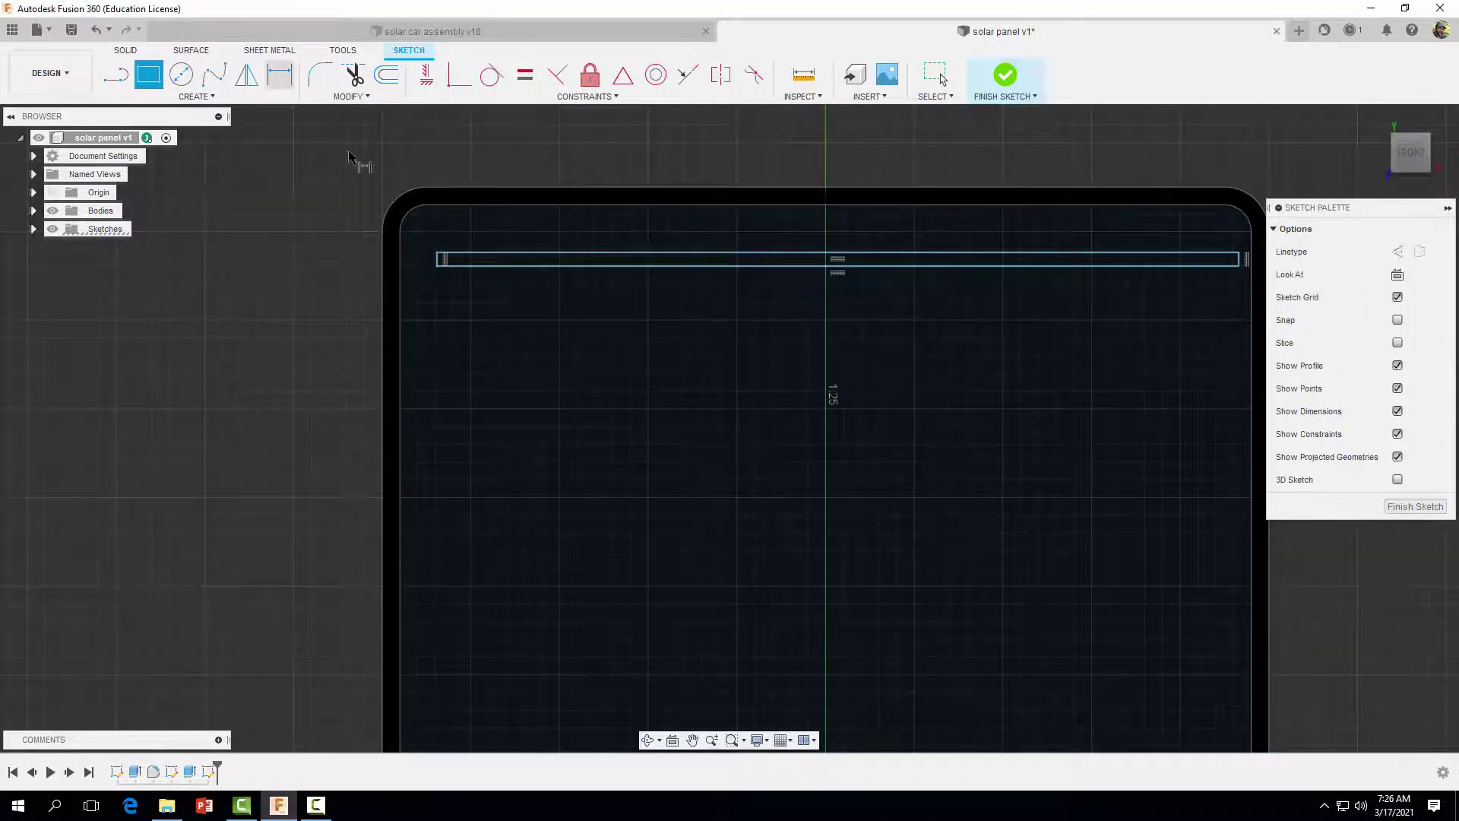
scroll(439, 259, up, 3)
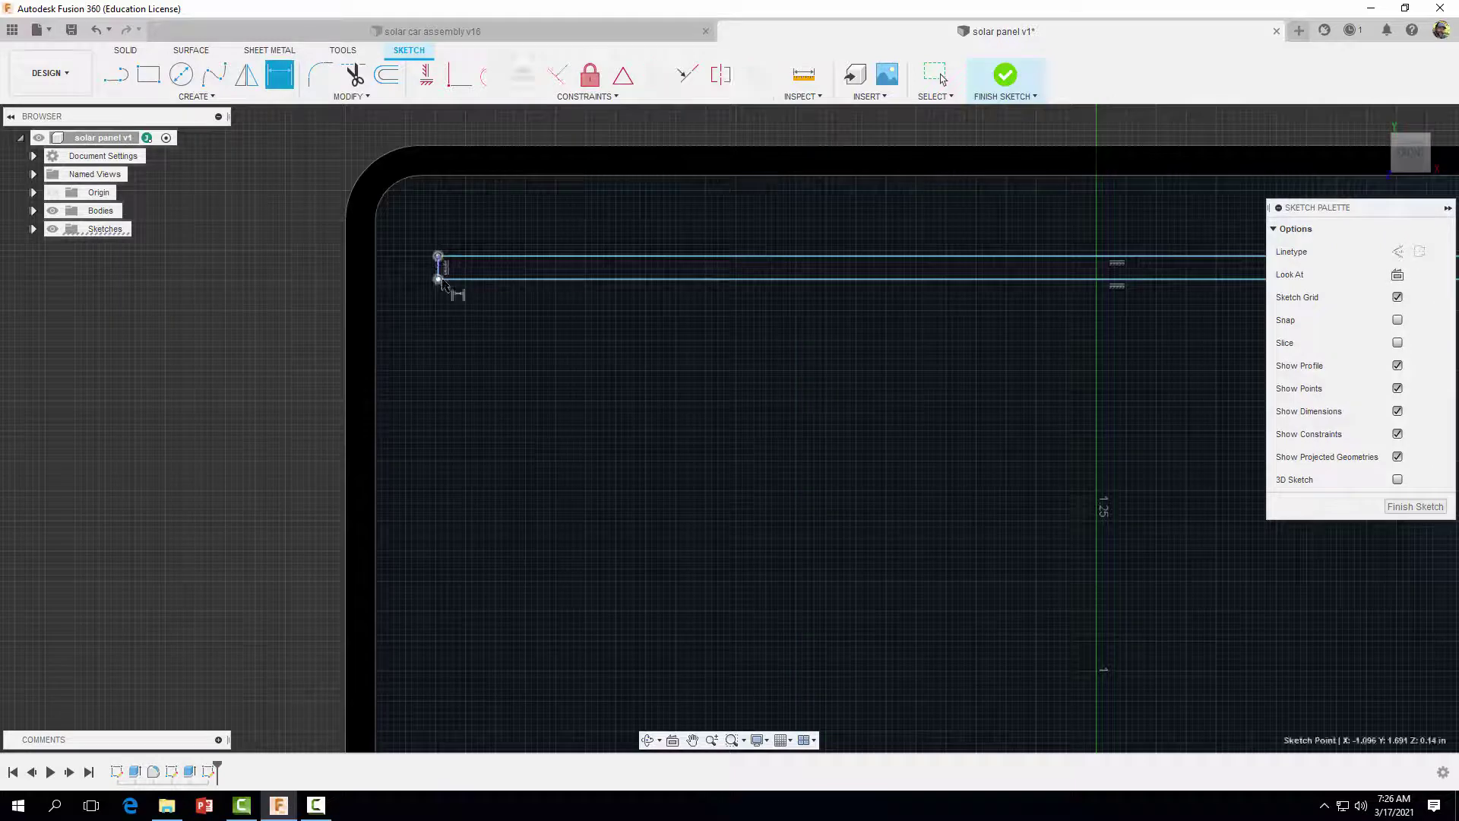
click(439, 270)
click(403, 266)
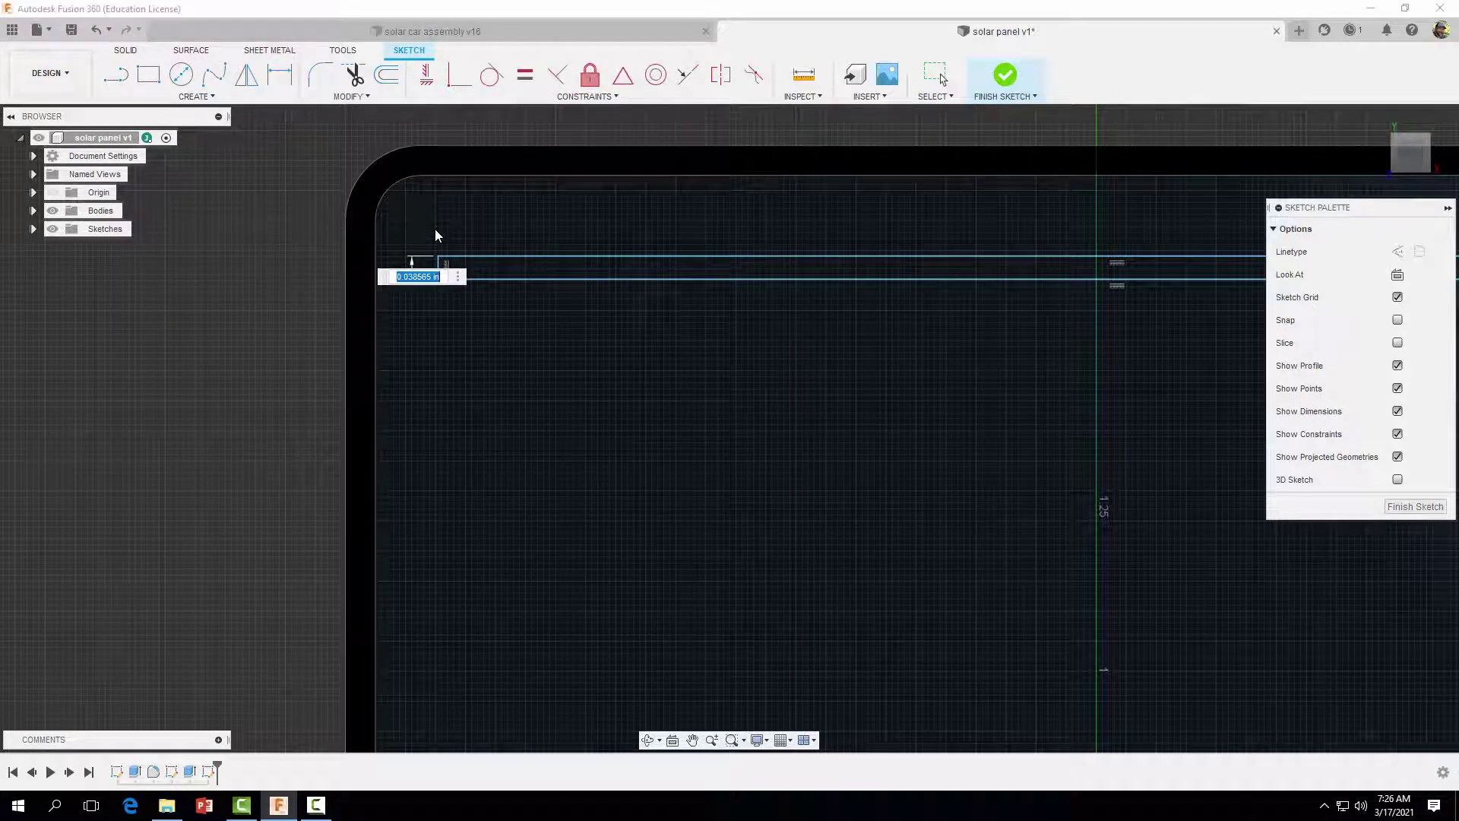
text(.02)
key(Return)
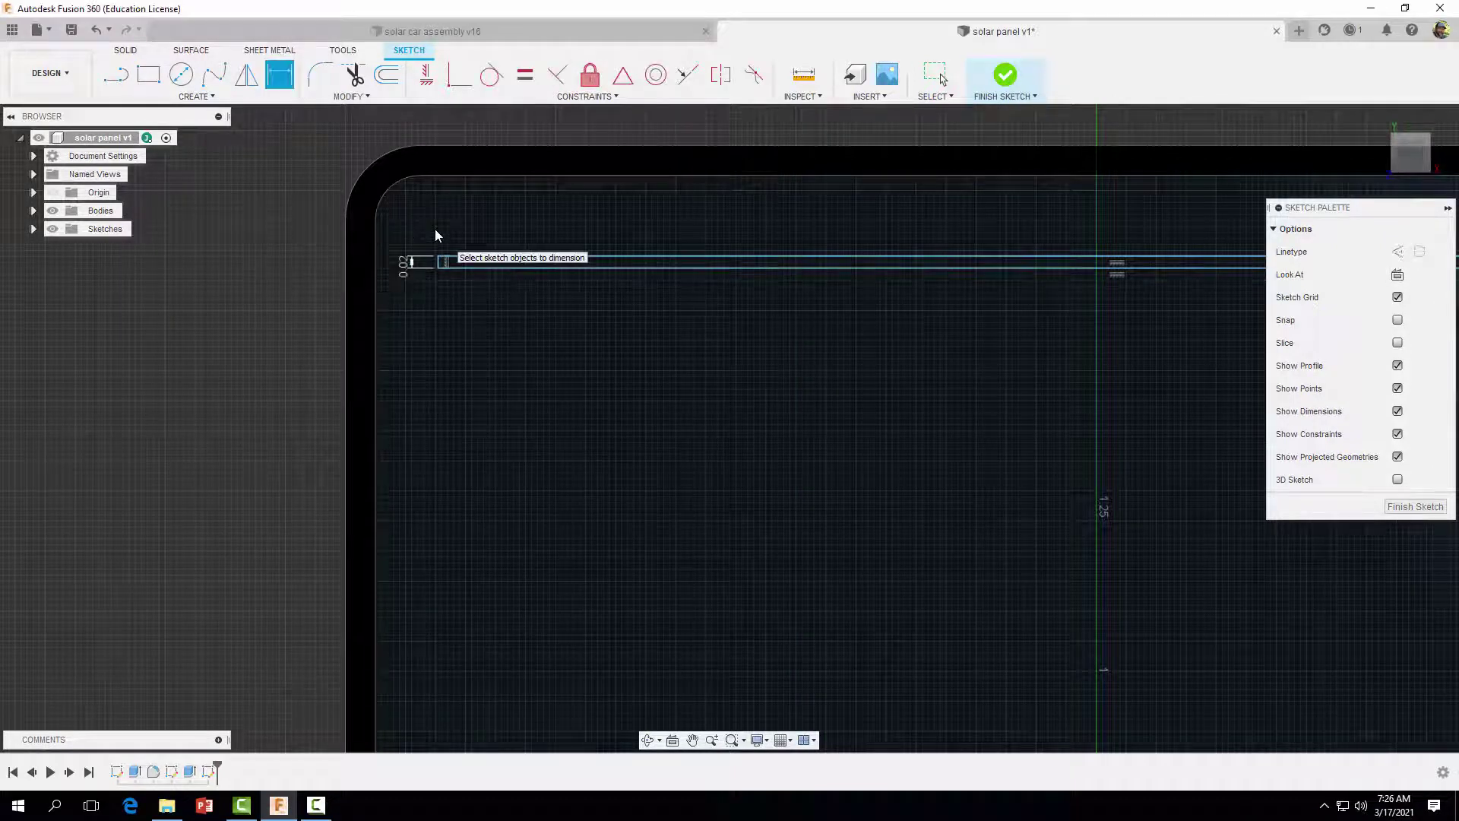
scroll(915, 365, down, 1)
middle_drag(1004, 365, 963, 380)
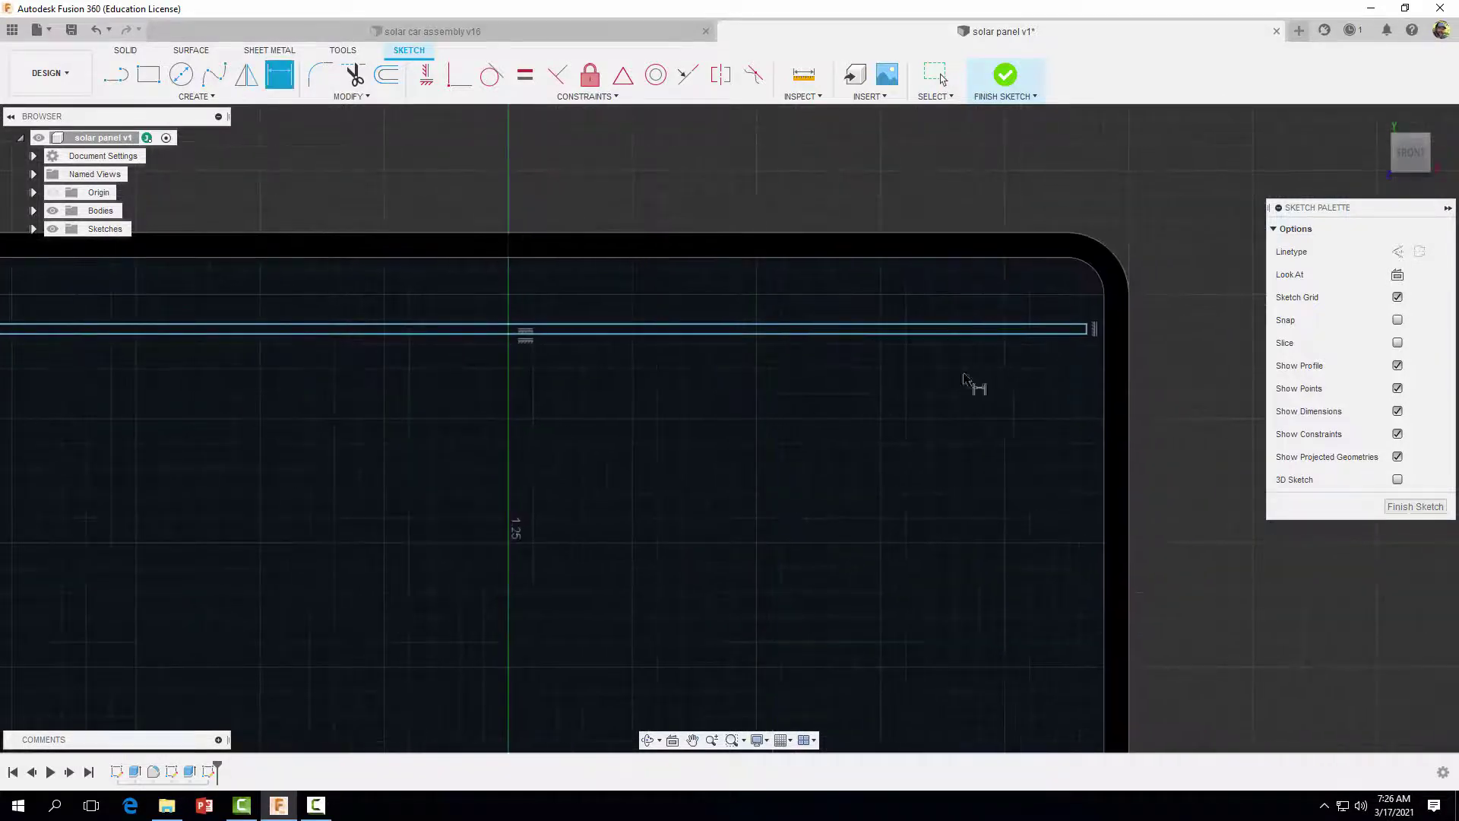
click(1087, 326)
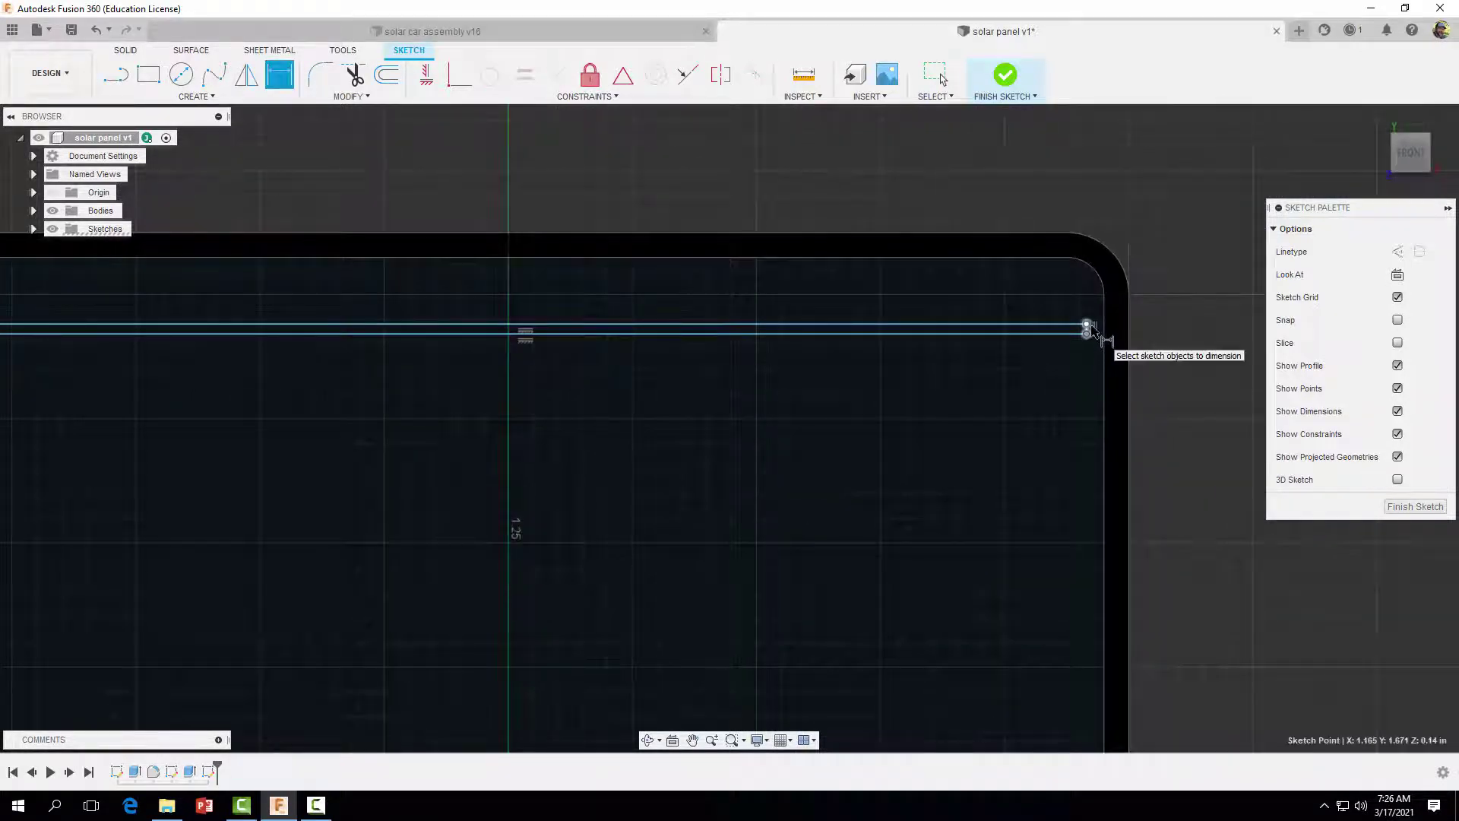
click(1088, 333)
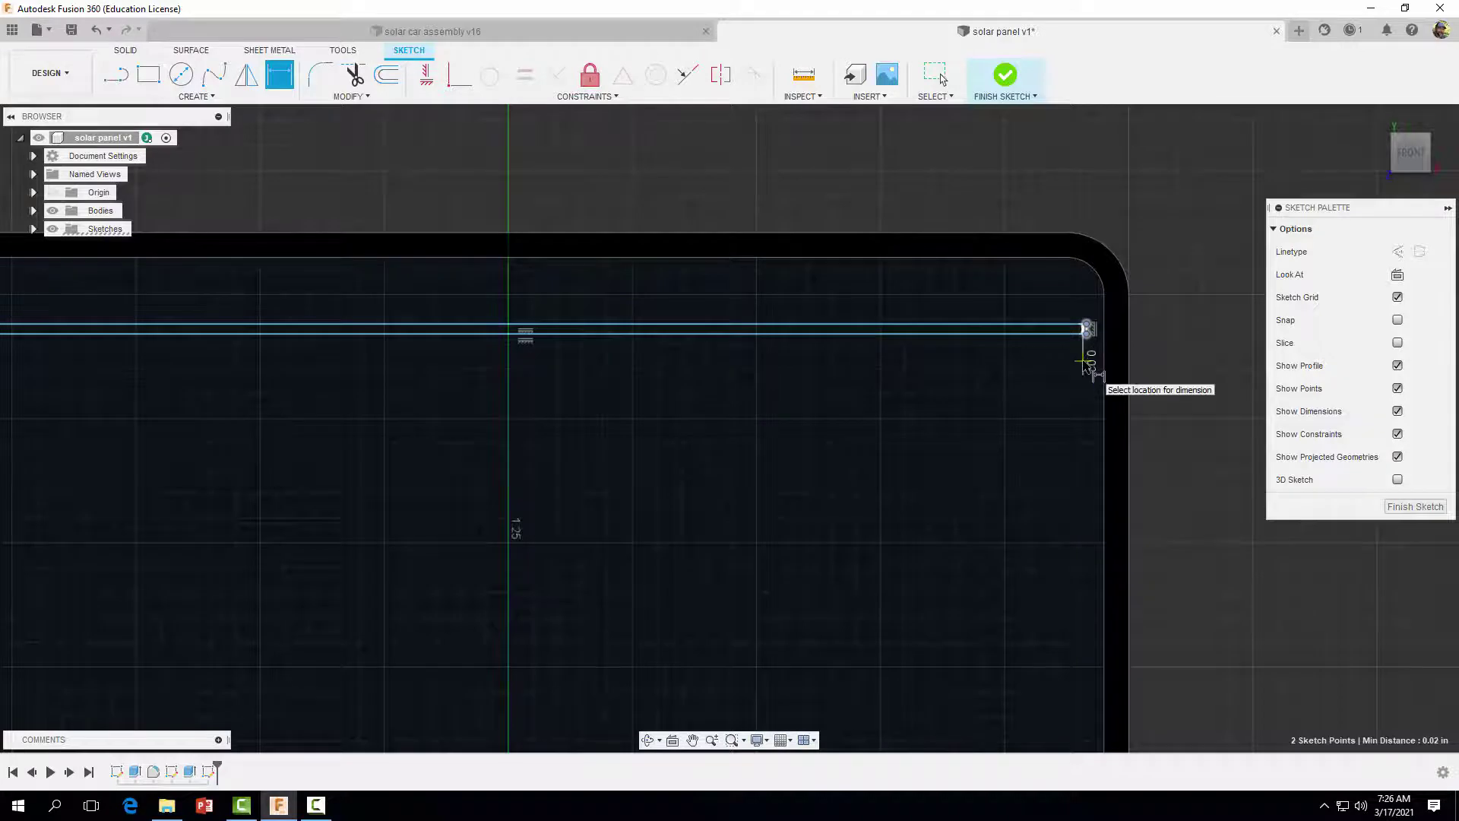
click(1081, 354)
key(Escape)
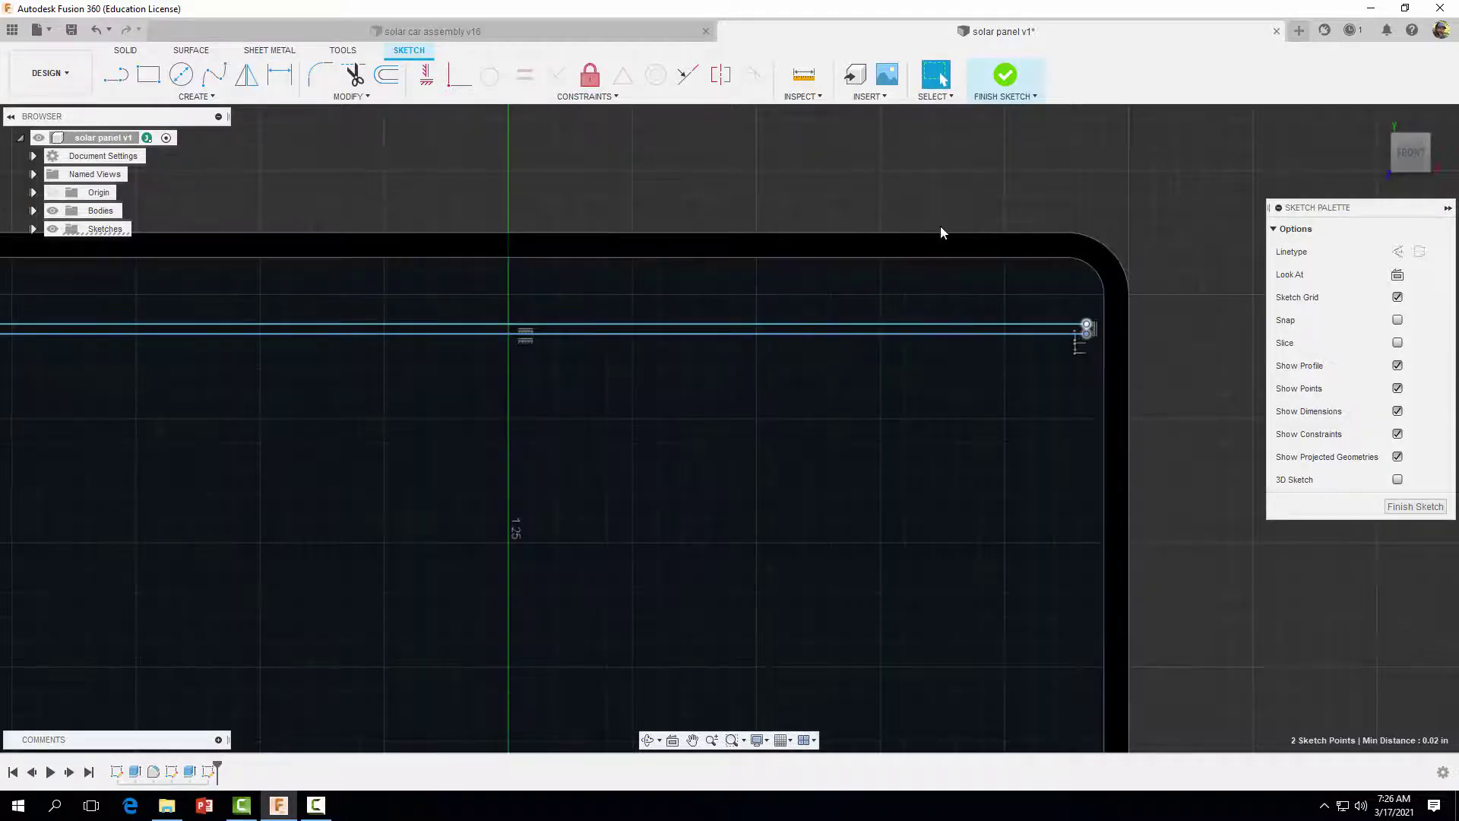
click(280, 74)
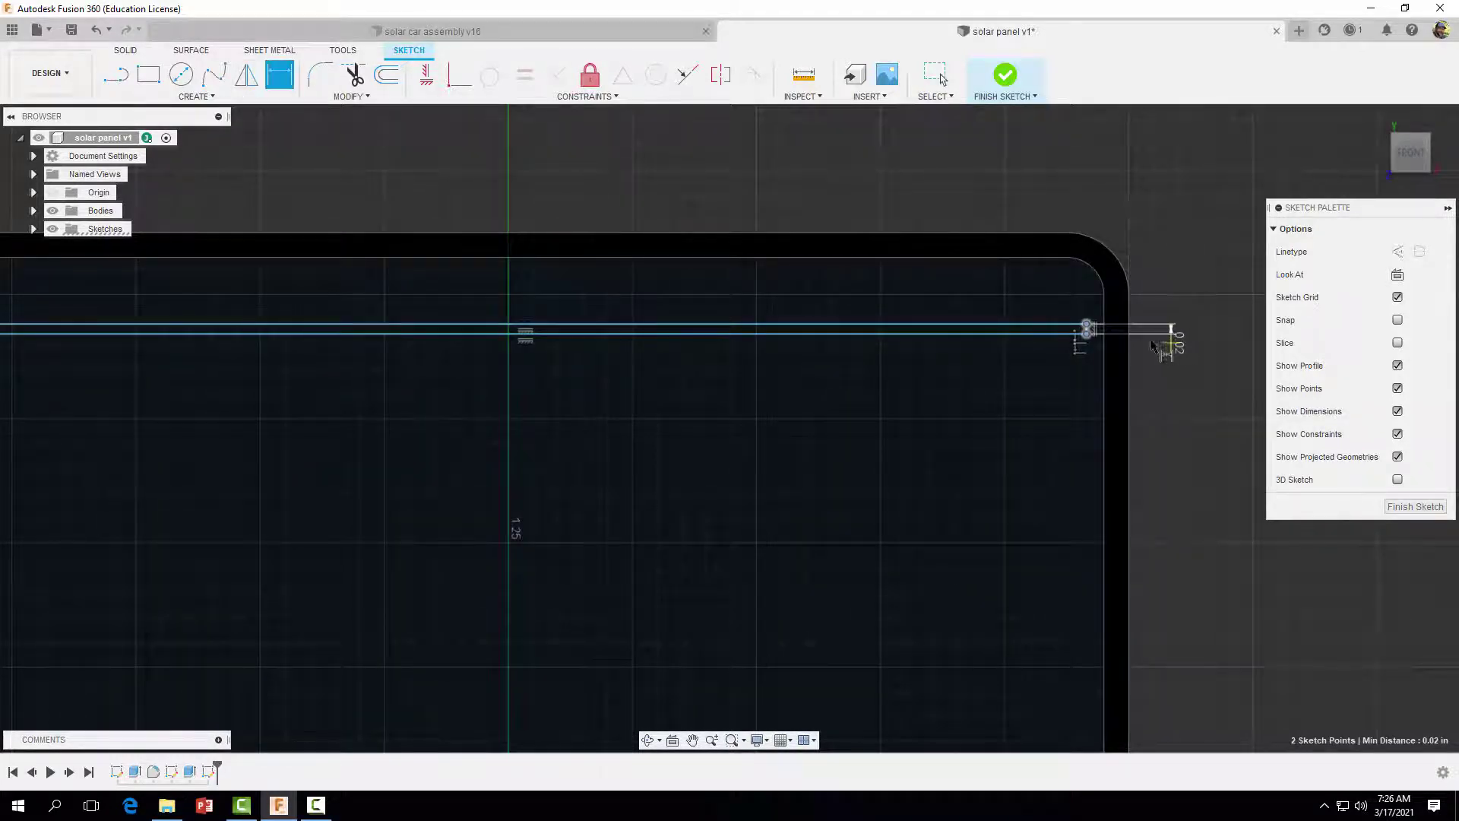
key(Escape)
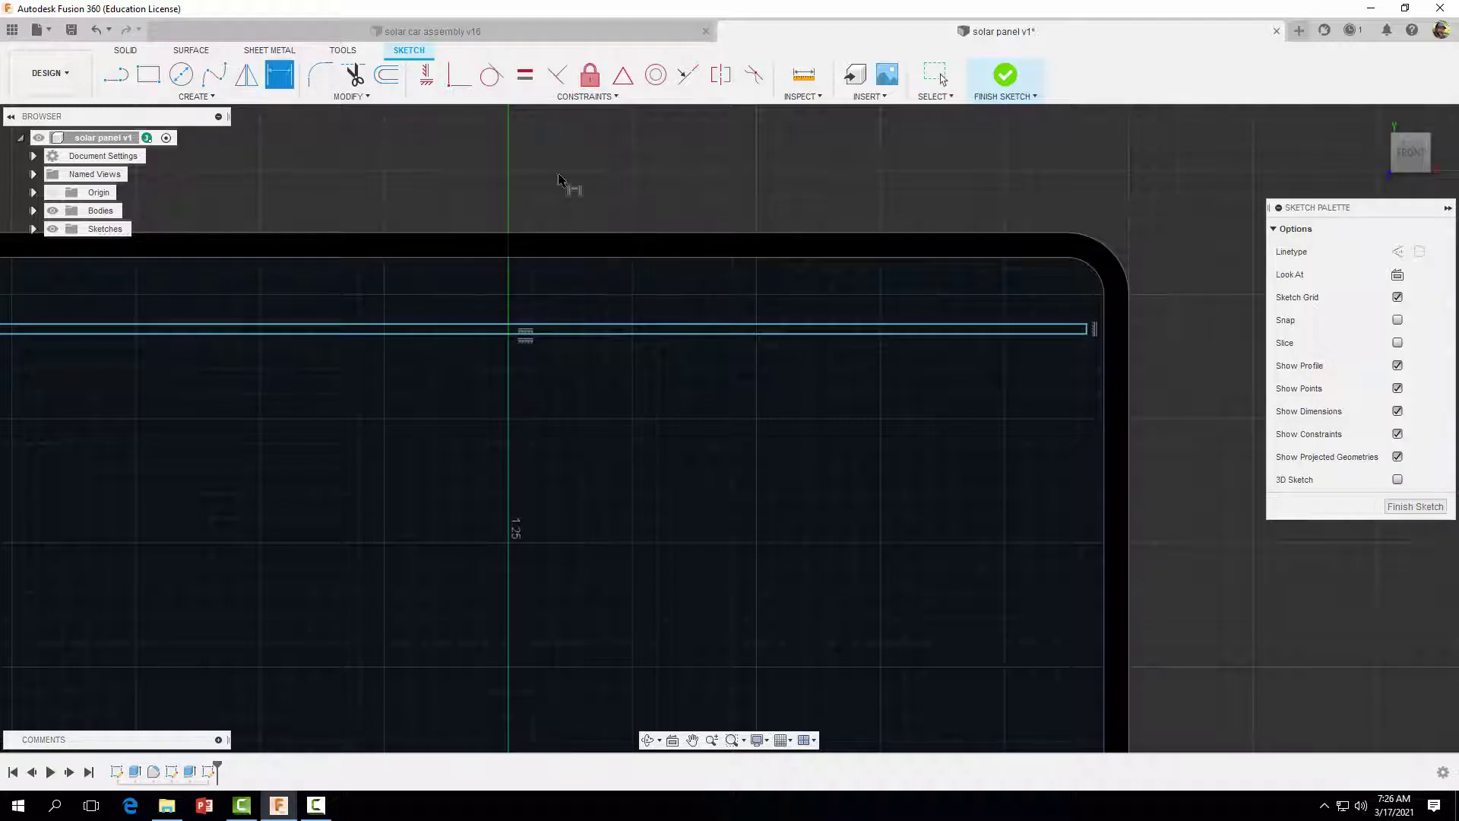
Dimension the gap between the rectangle's right end and the recess's right edge to 0.05 in
click(1102, 327)
click(1105, 338)
click(1096, 182)
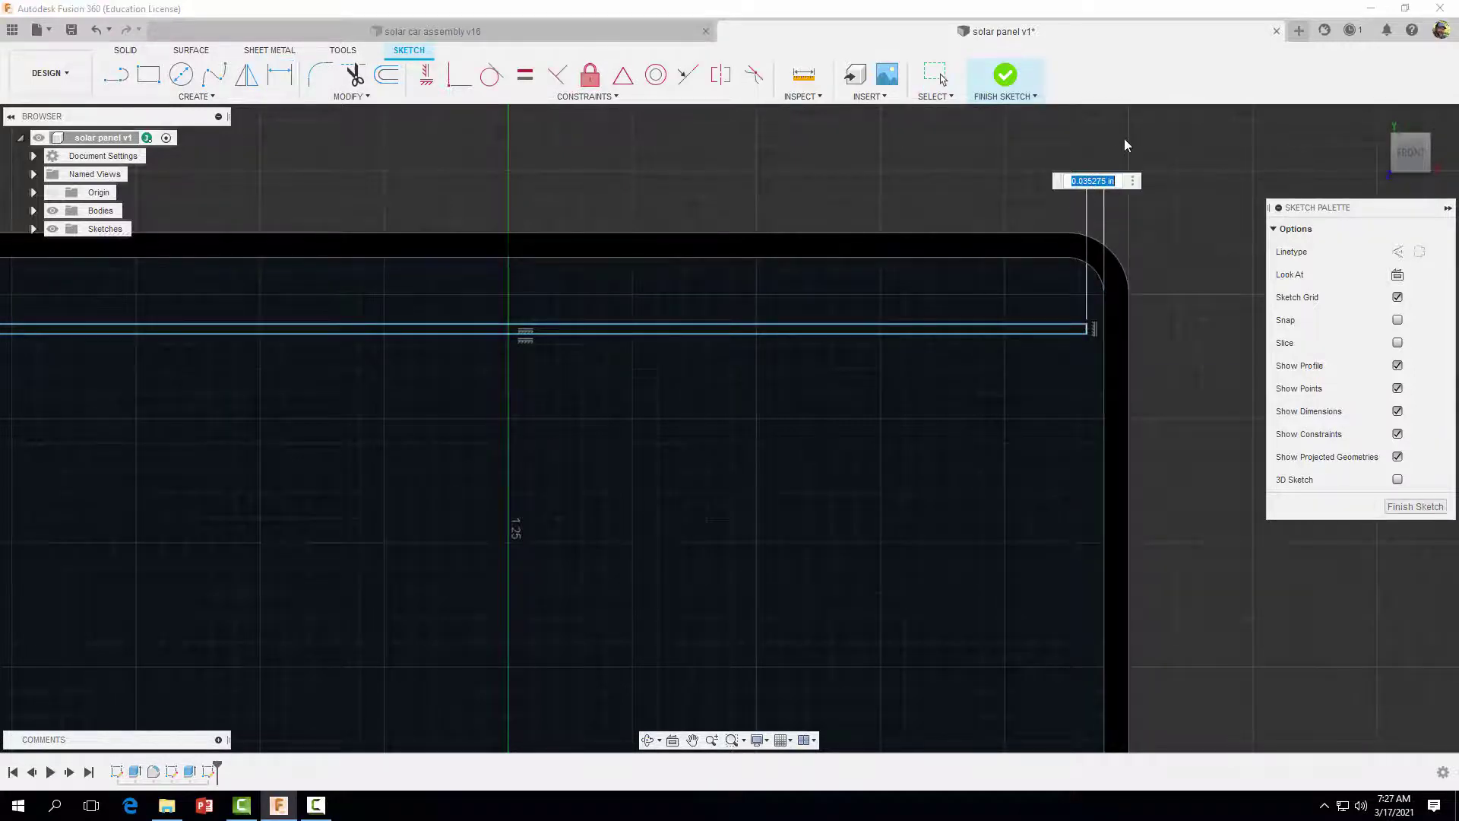
key(BackSpace)
text(.05)
key(Return)
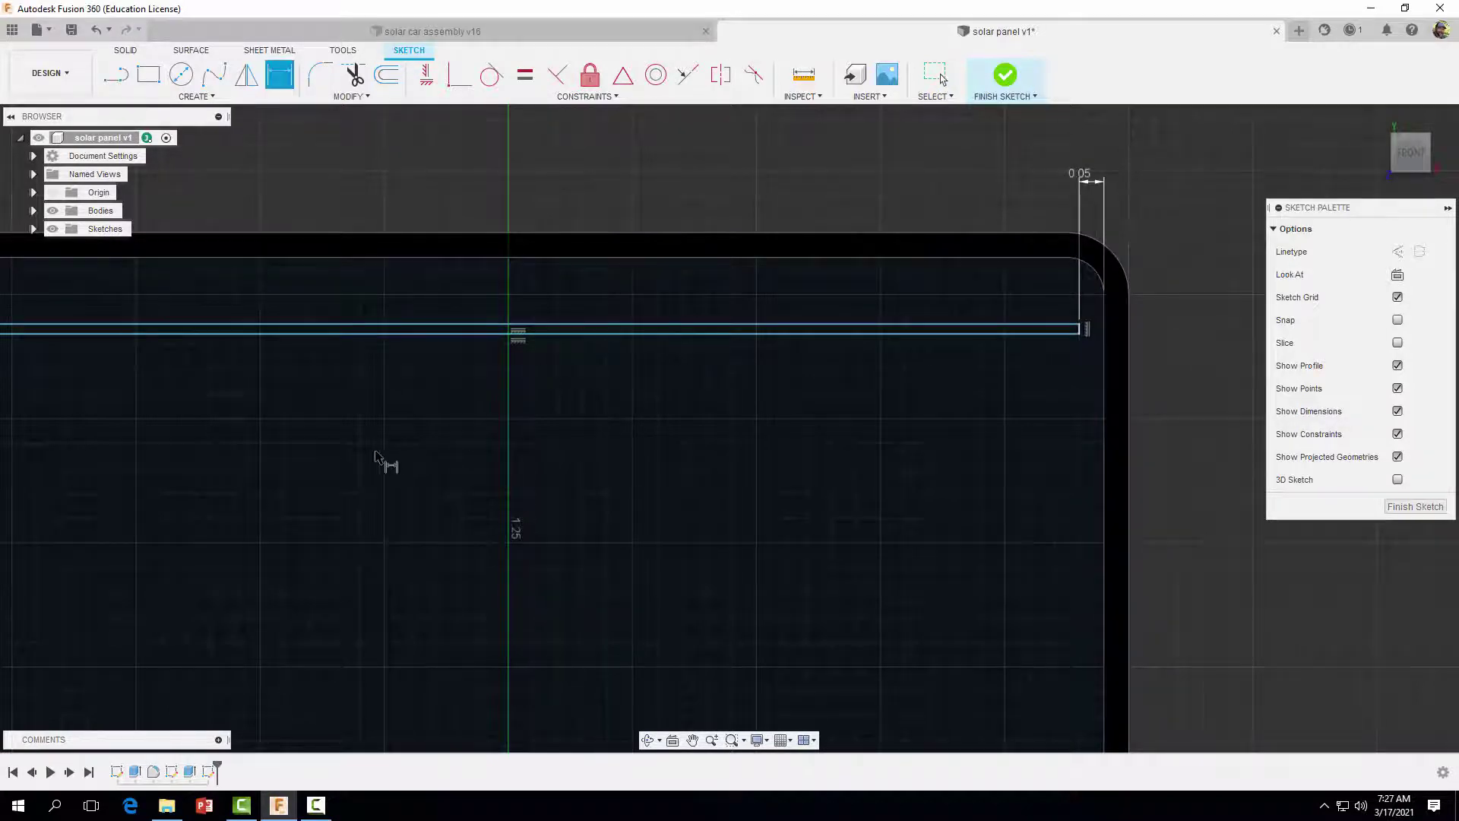
Dimension the gap between the recess's left edge and the rectangle's left end to 0.05 in
scroll(378, 459, down, 1)
middle_drag(216, 443, 479, 476)
scroll(293, 423, up, 2)
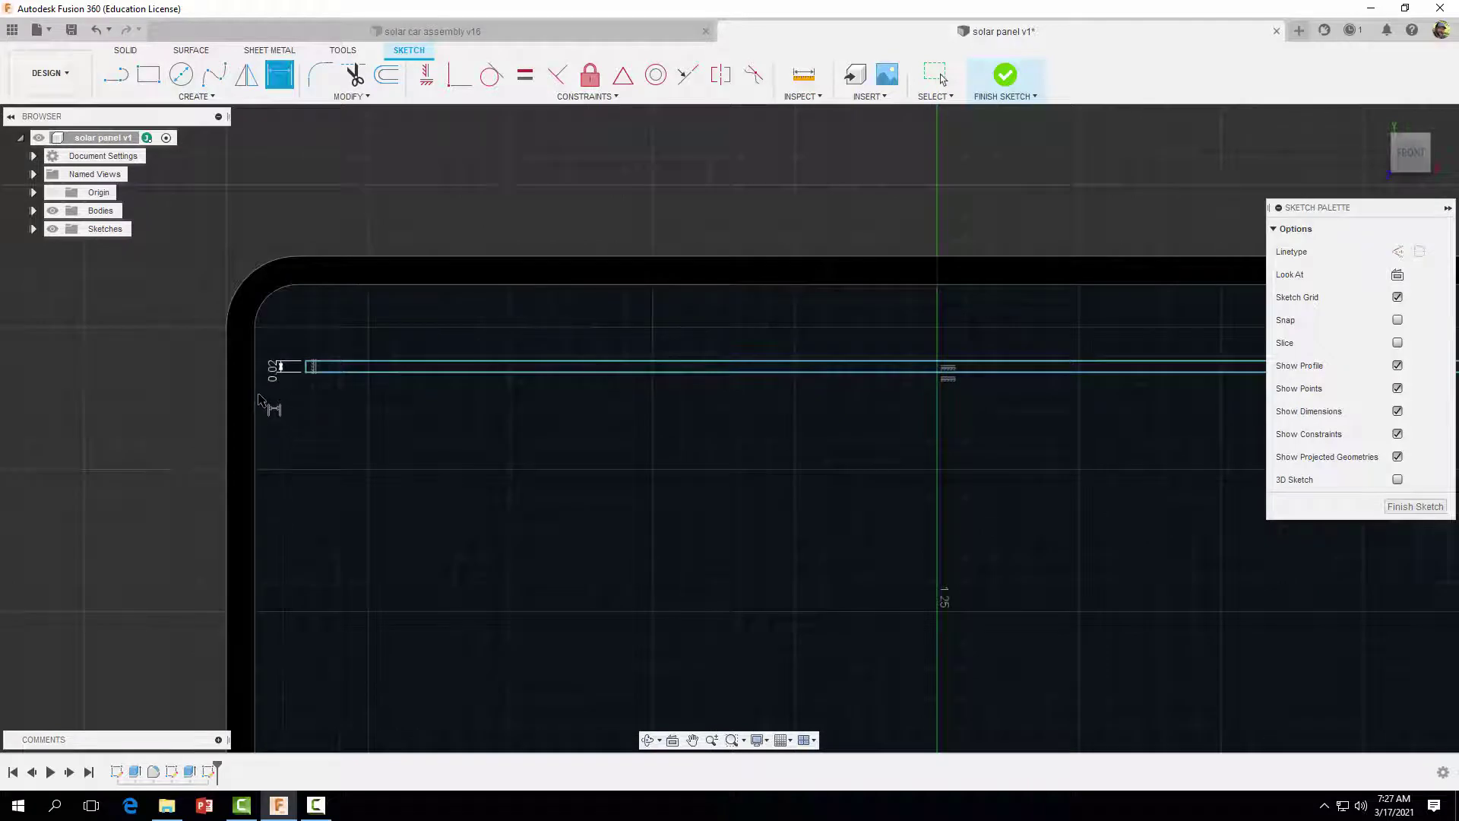
click(258, 399)
click(307, 368)
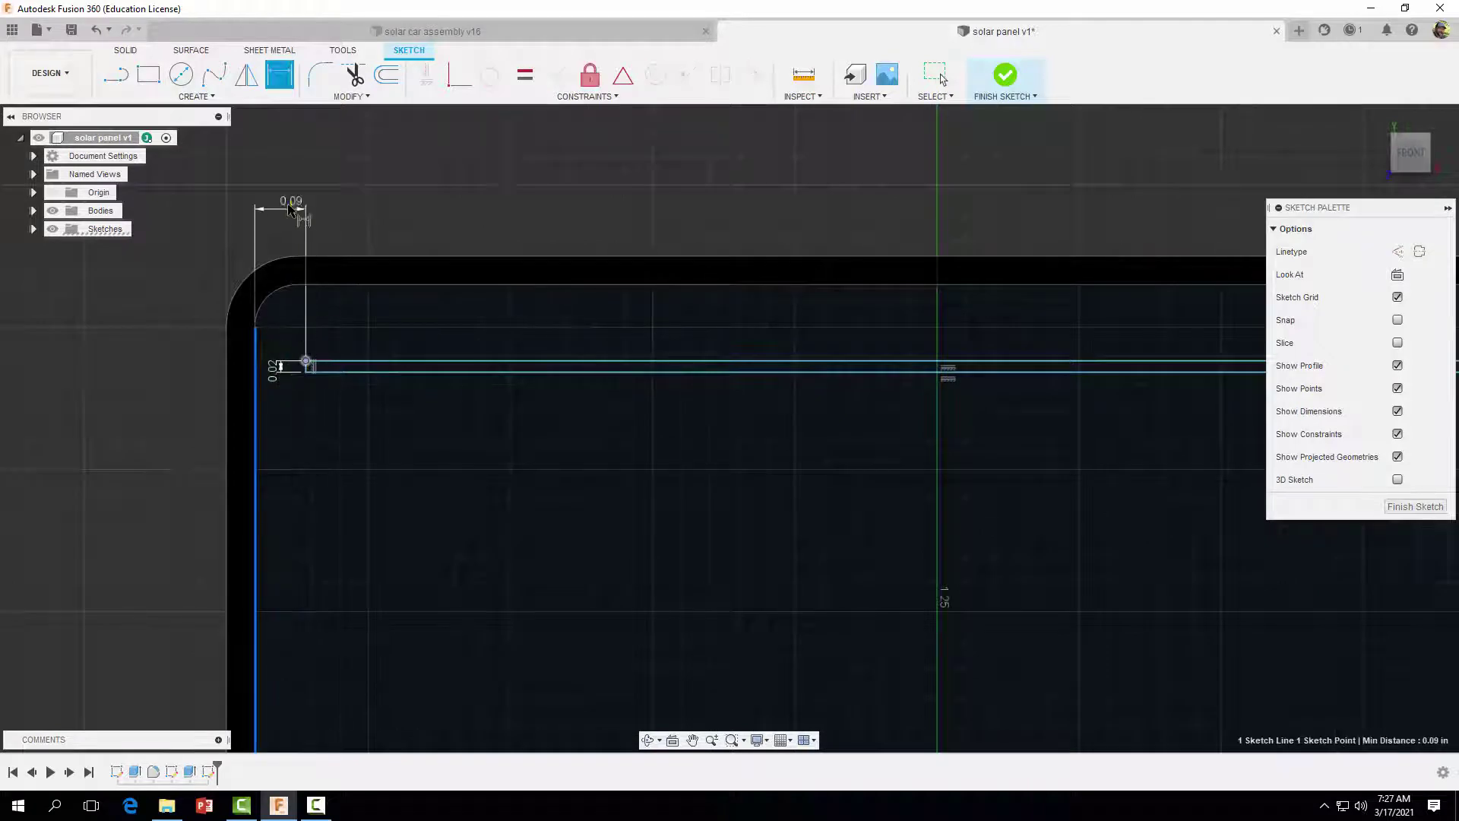
click(291, 200)
text(.05)
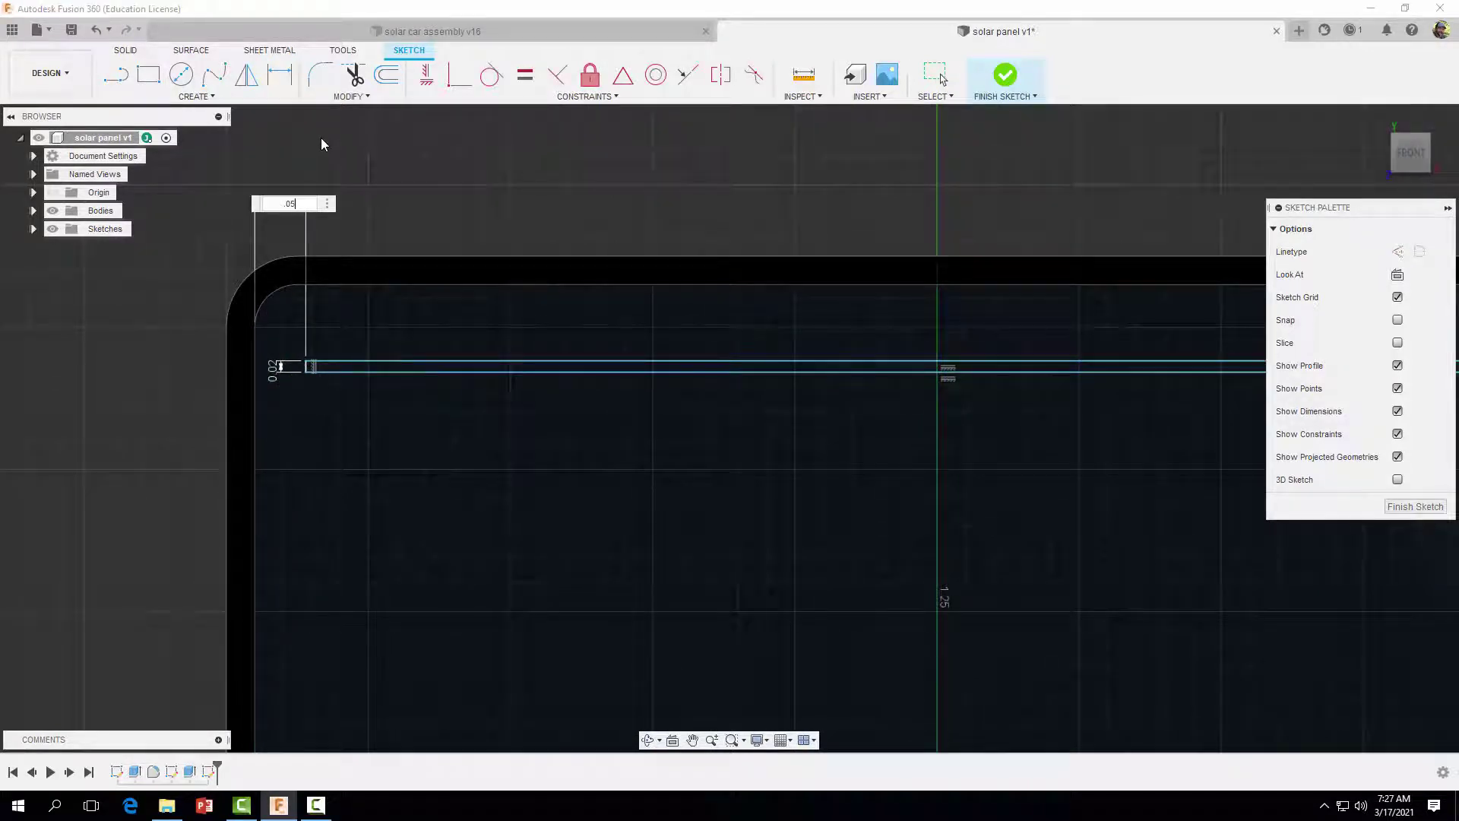
key(Return)
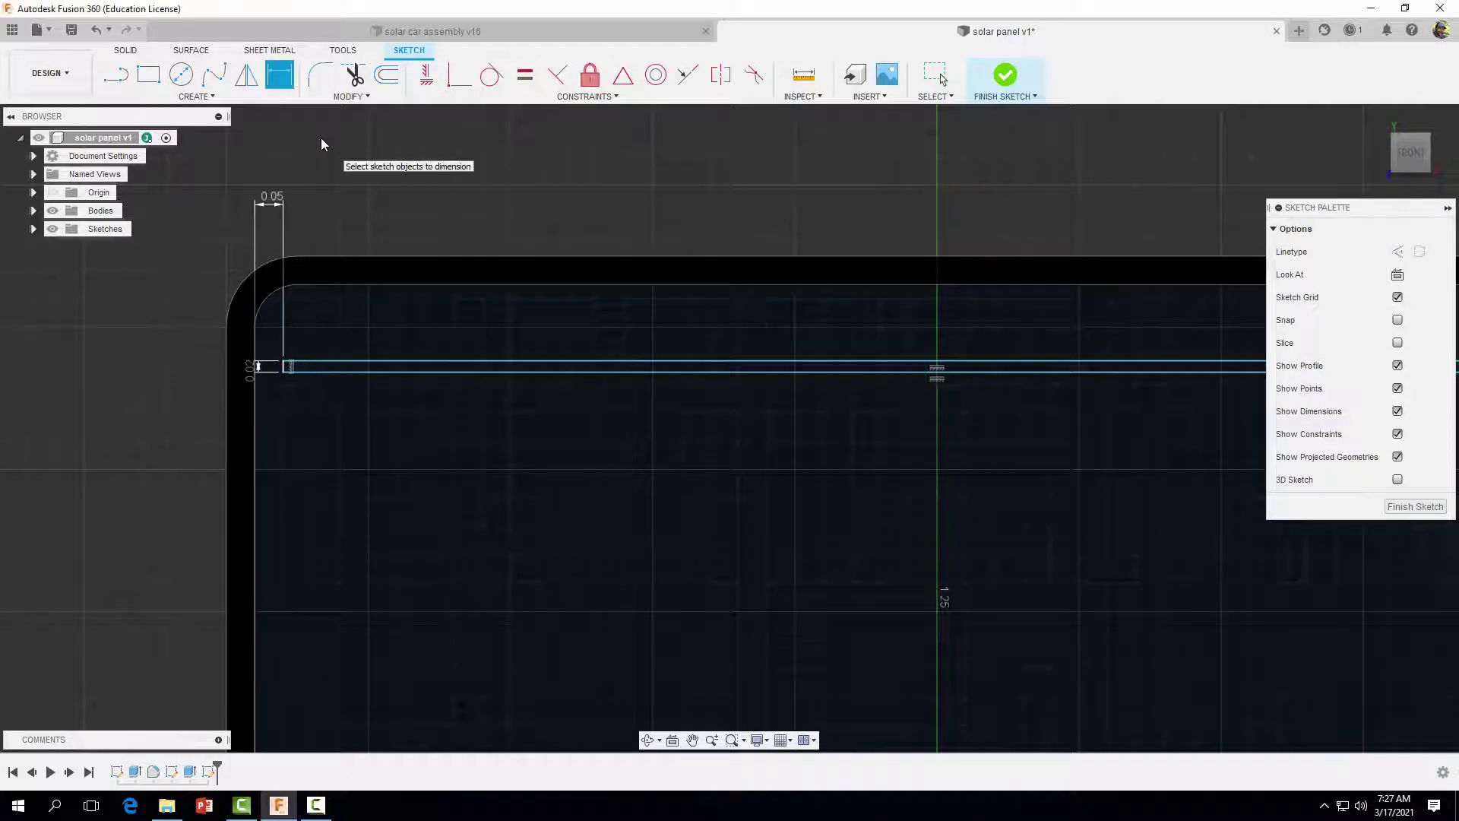
Set the distance from the recess's upper edge to the rectangle's upper line to 0.1 in, and finish the sketch
click(497, 289)
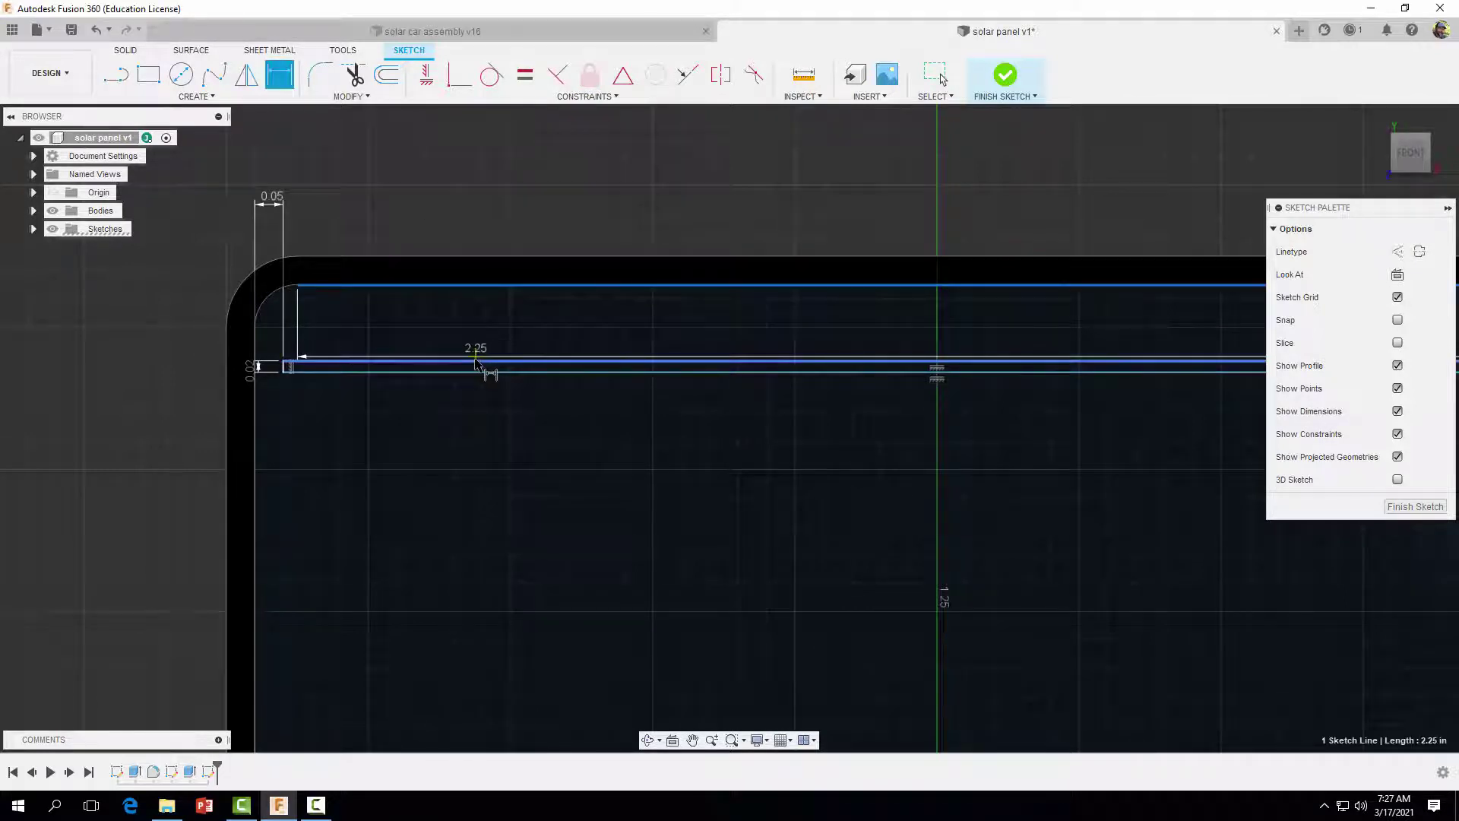
click(477, 362)
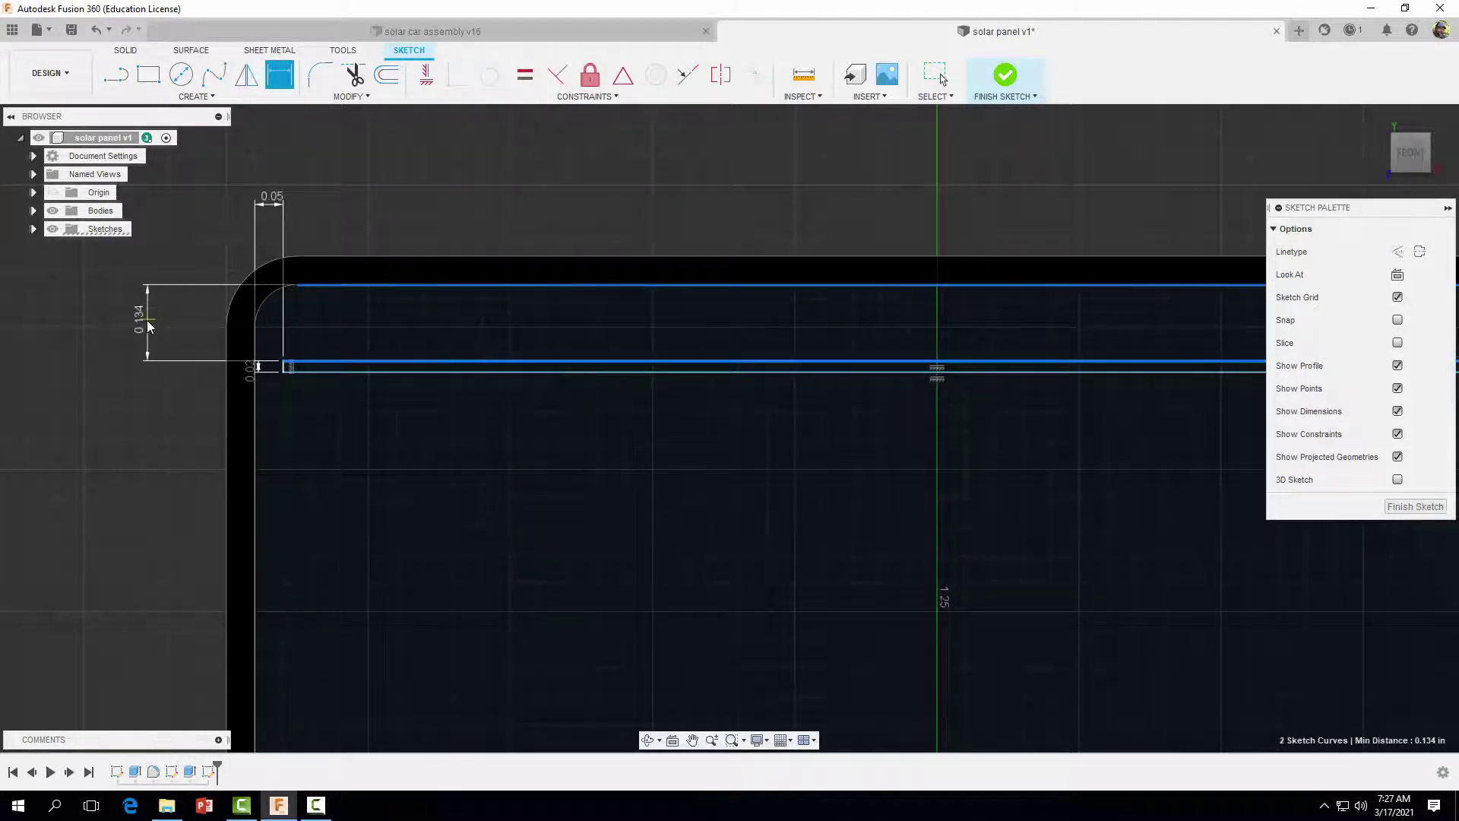
click(148, 321)
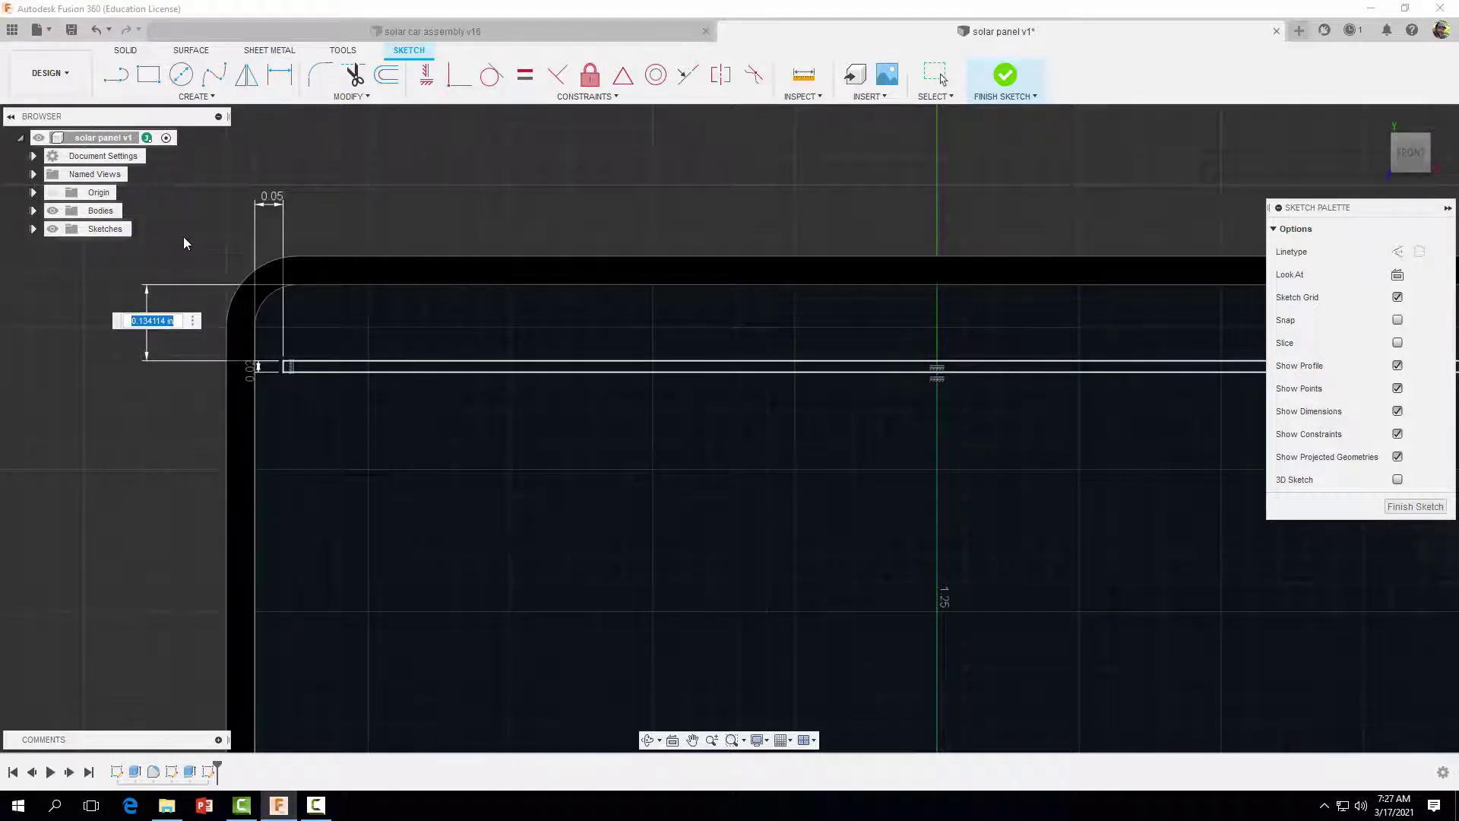
text(.1)
key(Return)
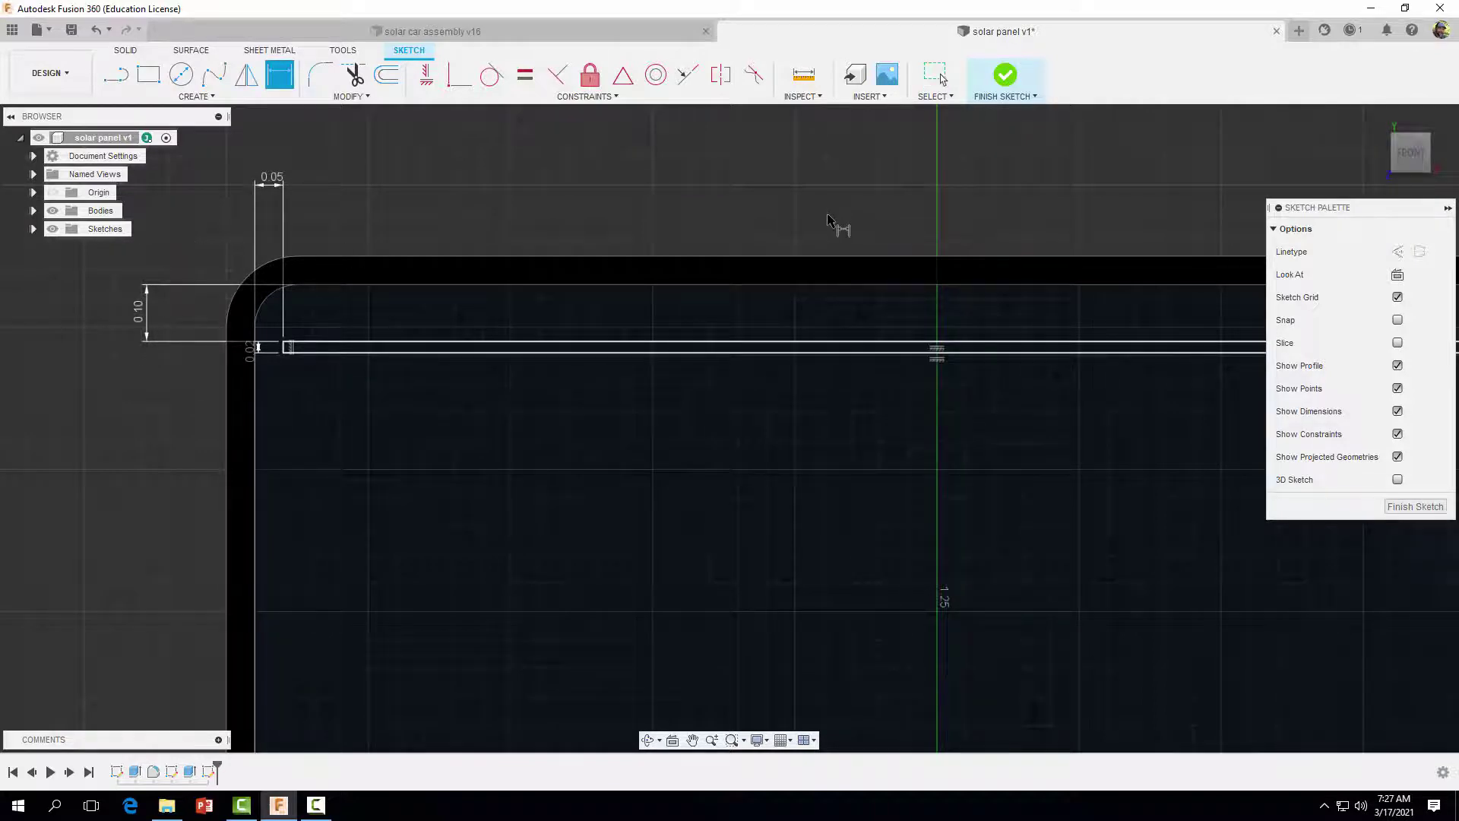
key(Escape)
click(1006, 76)
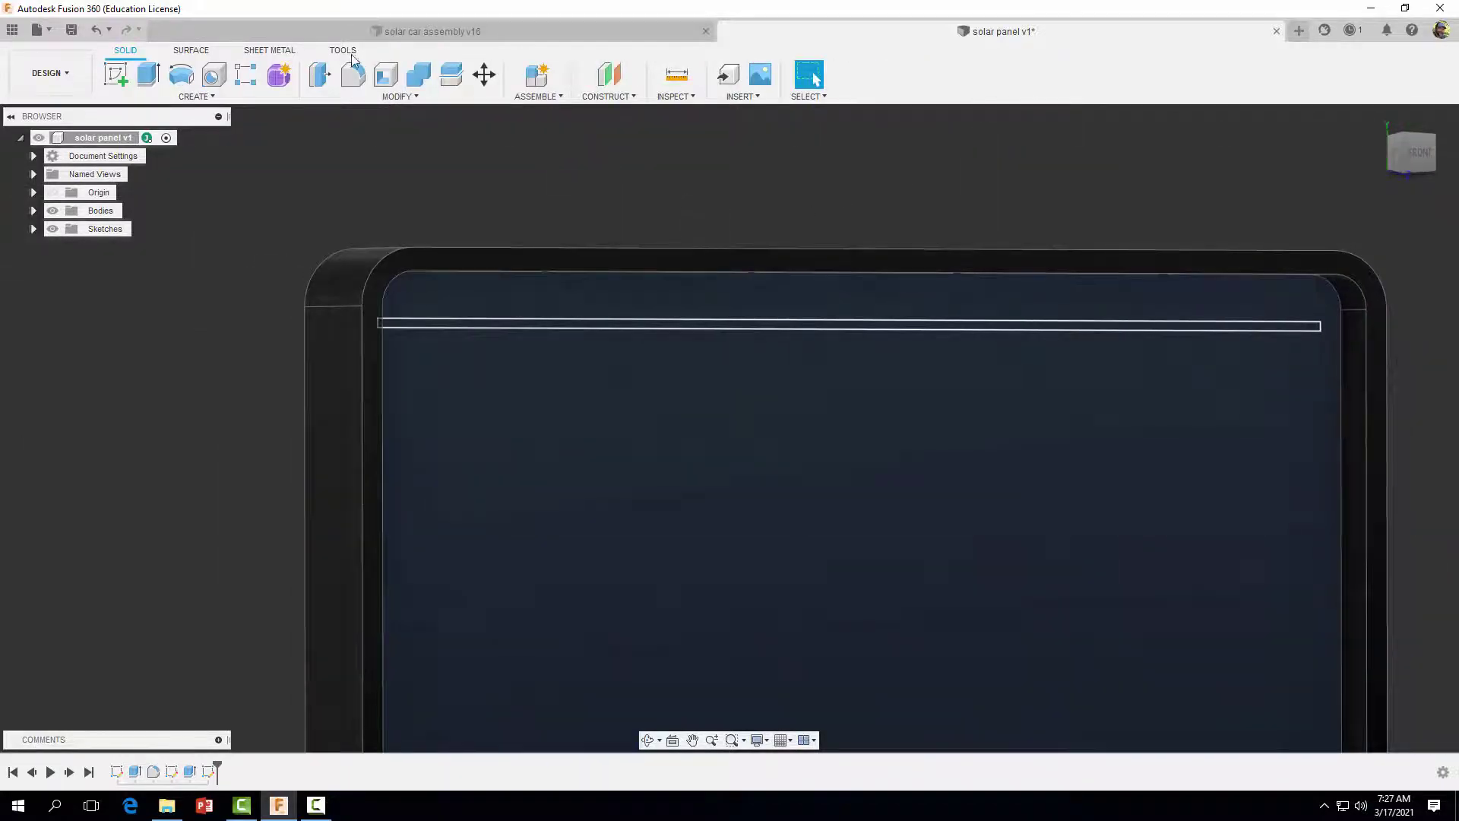
Extrude the thin rectangle profile 0.01 in from the recessed face
click(155, 76)
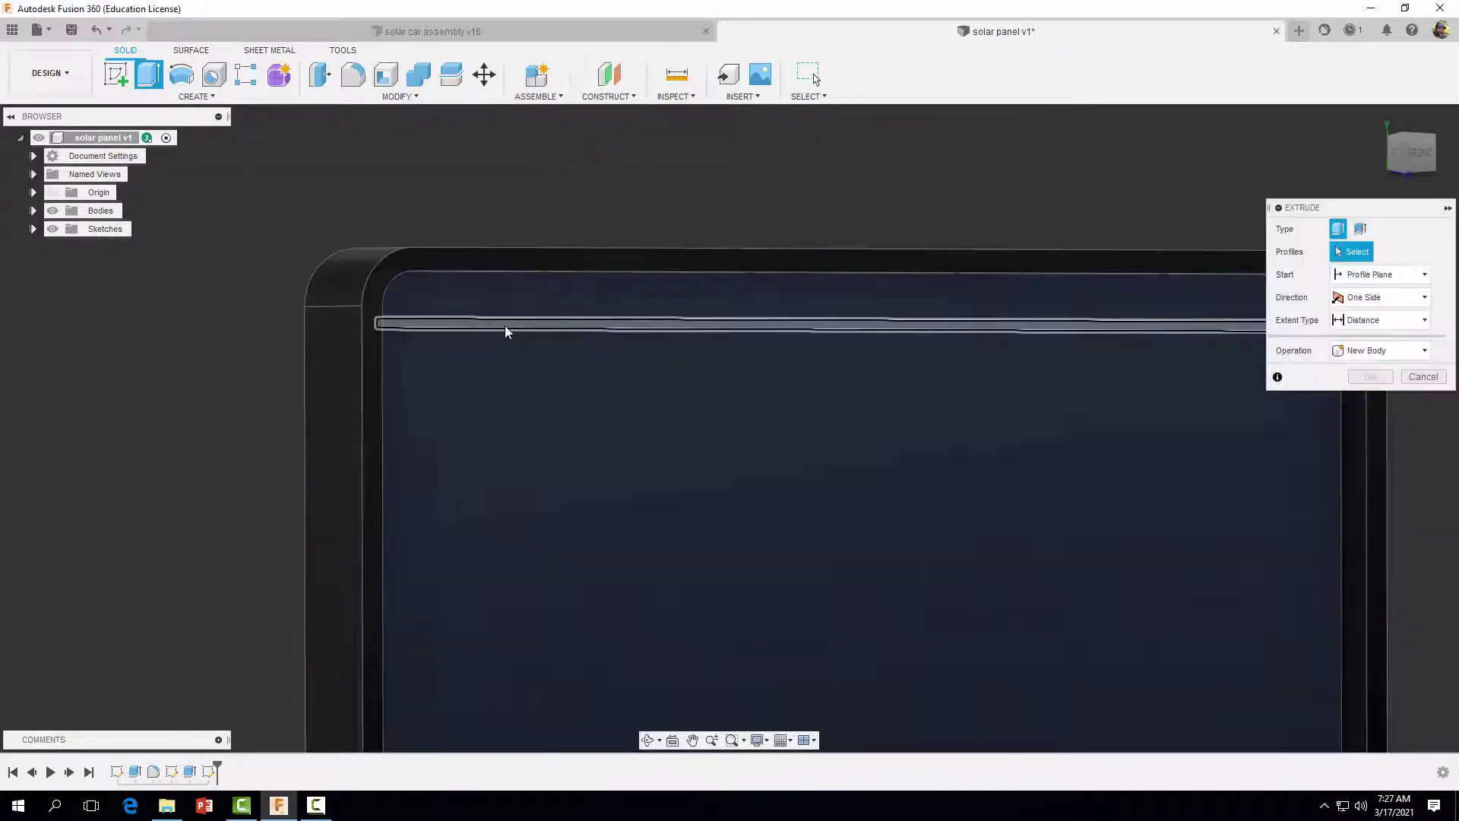
click(504, 324)
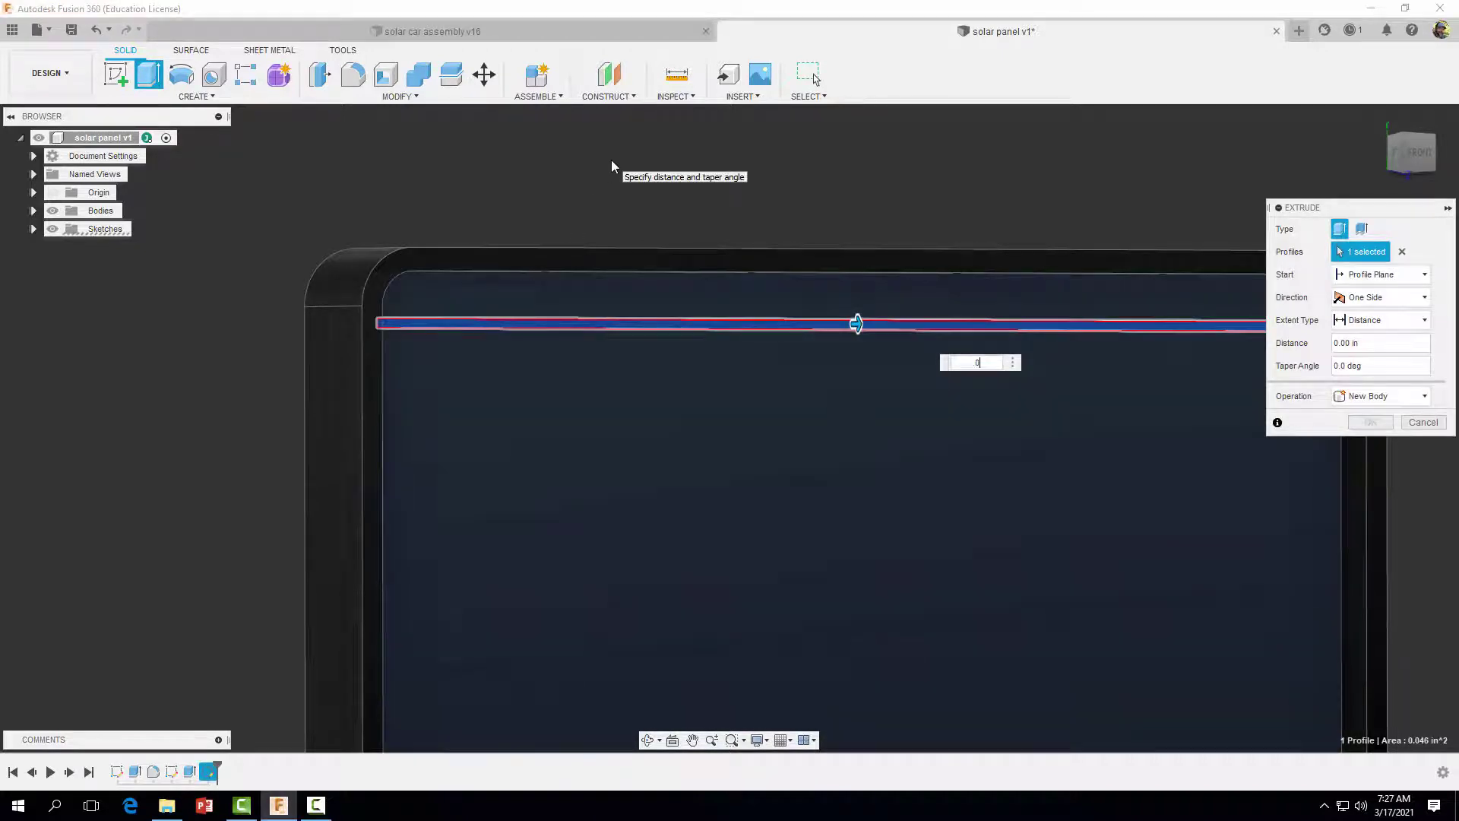
text(01)
key(Return)
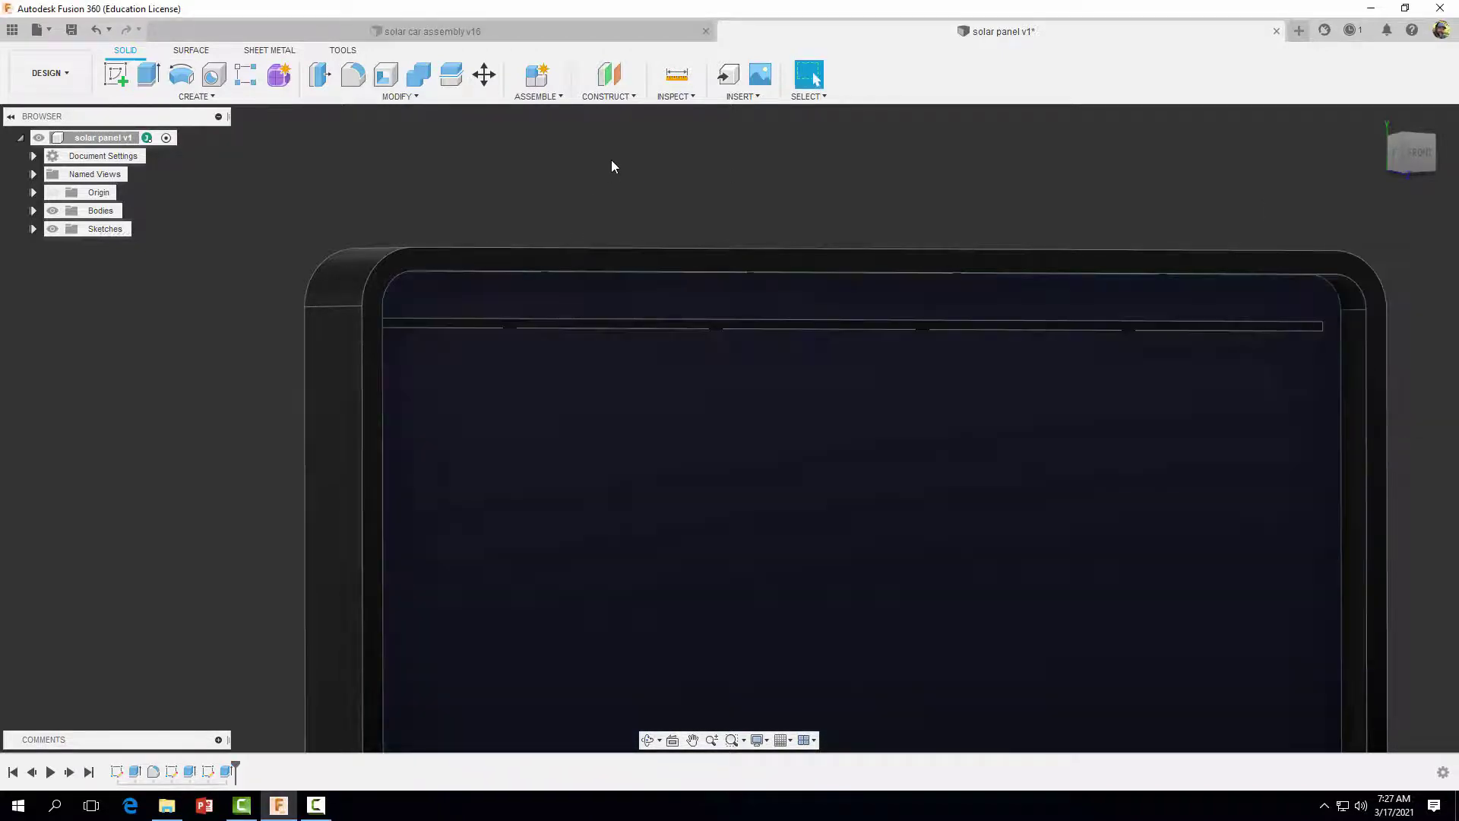
Open the Appearance settings and browse the library to the glossy enamel paints
shift+middle_drag(631, 162, 601, 168)
click(405, 97)
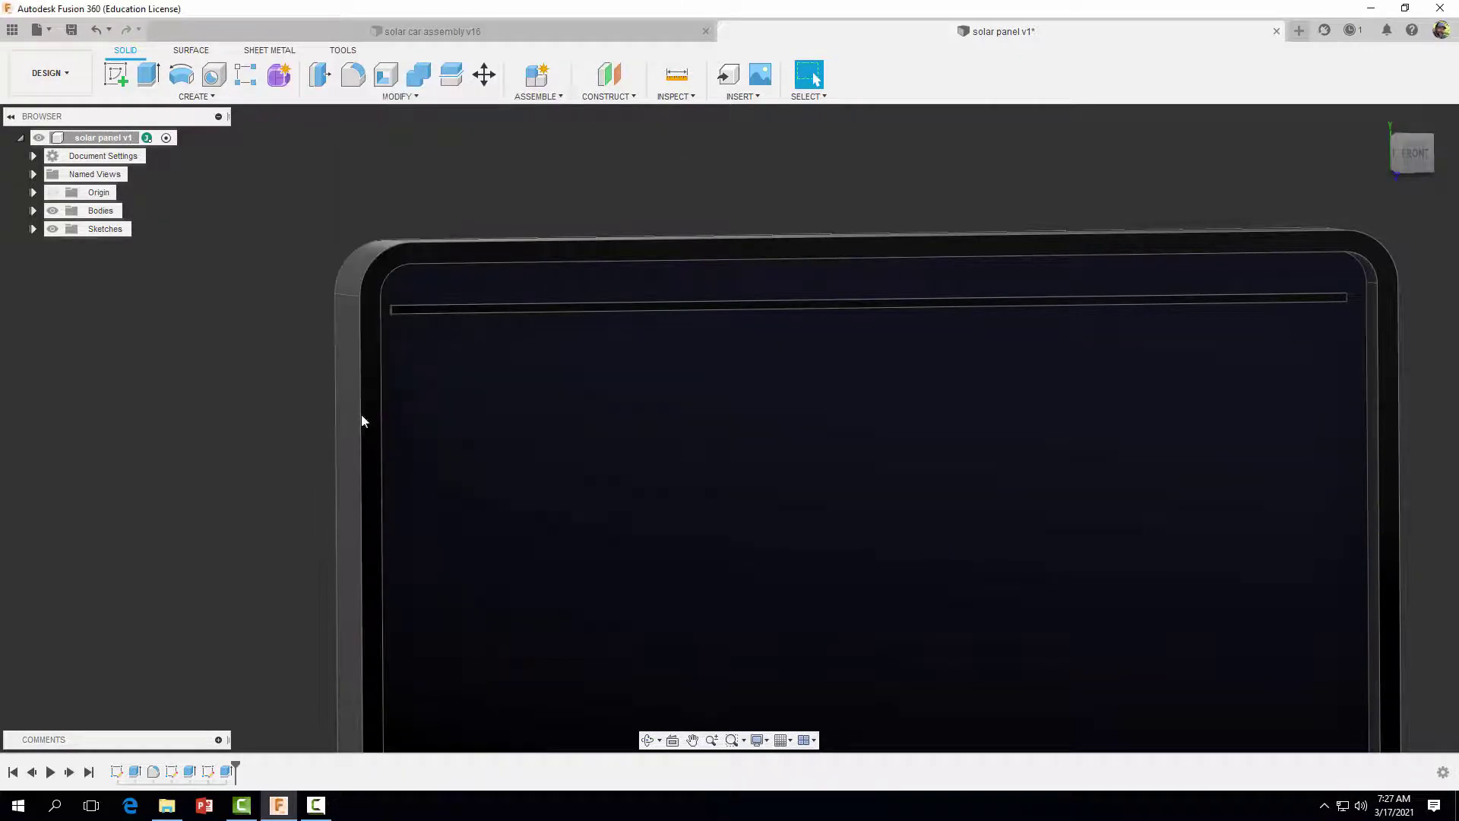
key(a)
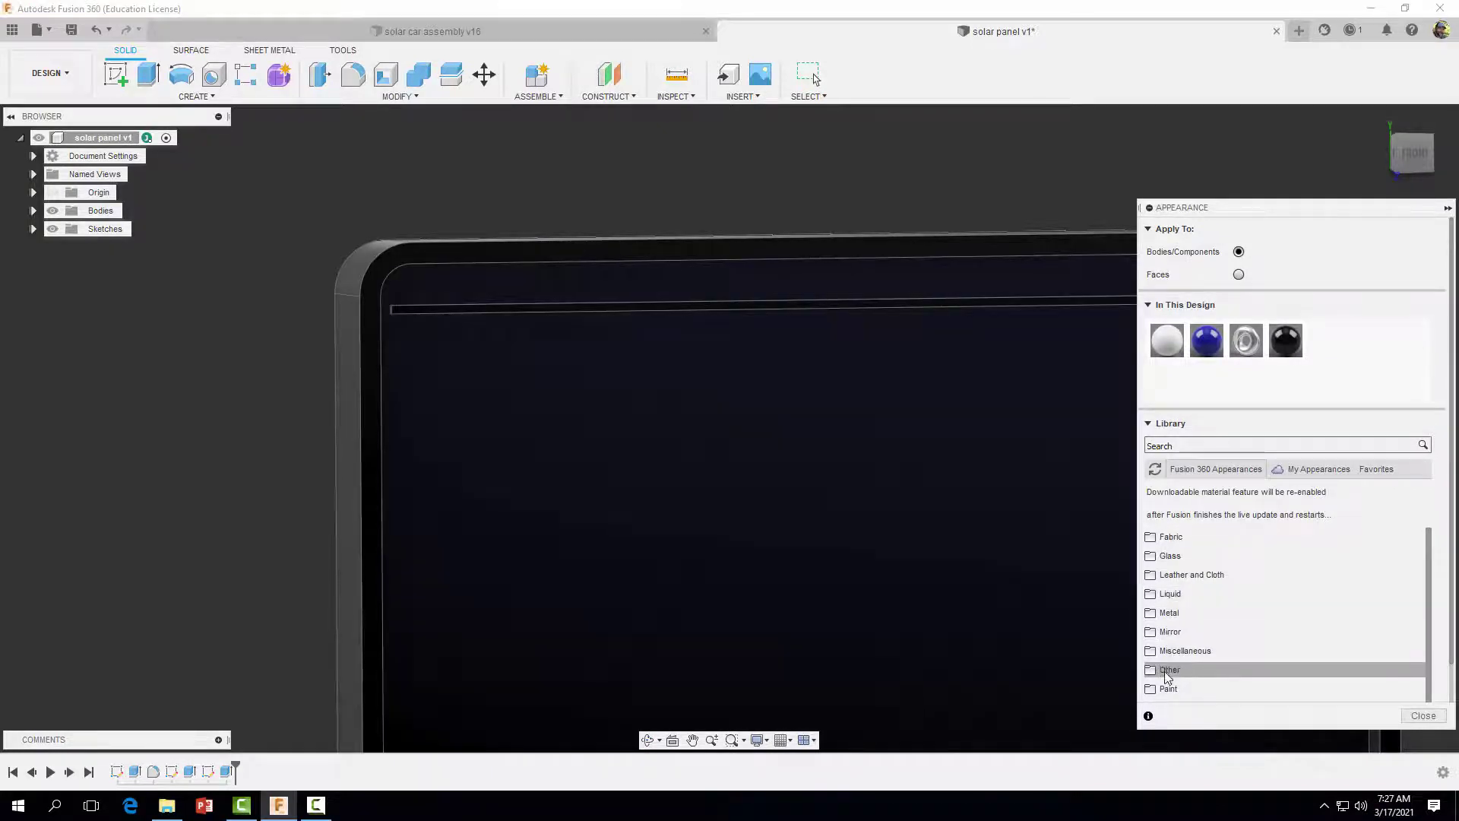
scroll(1175, 669, down, 1)
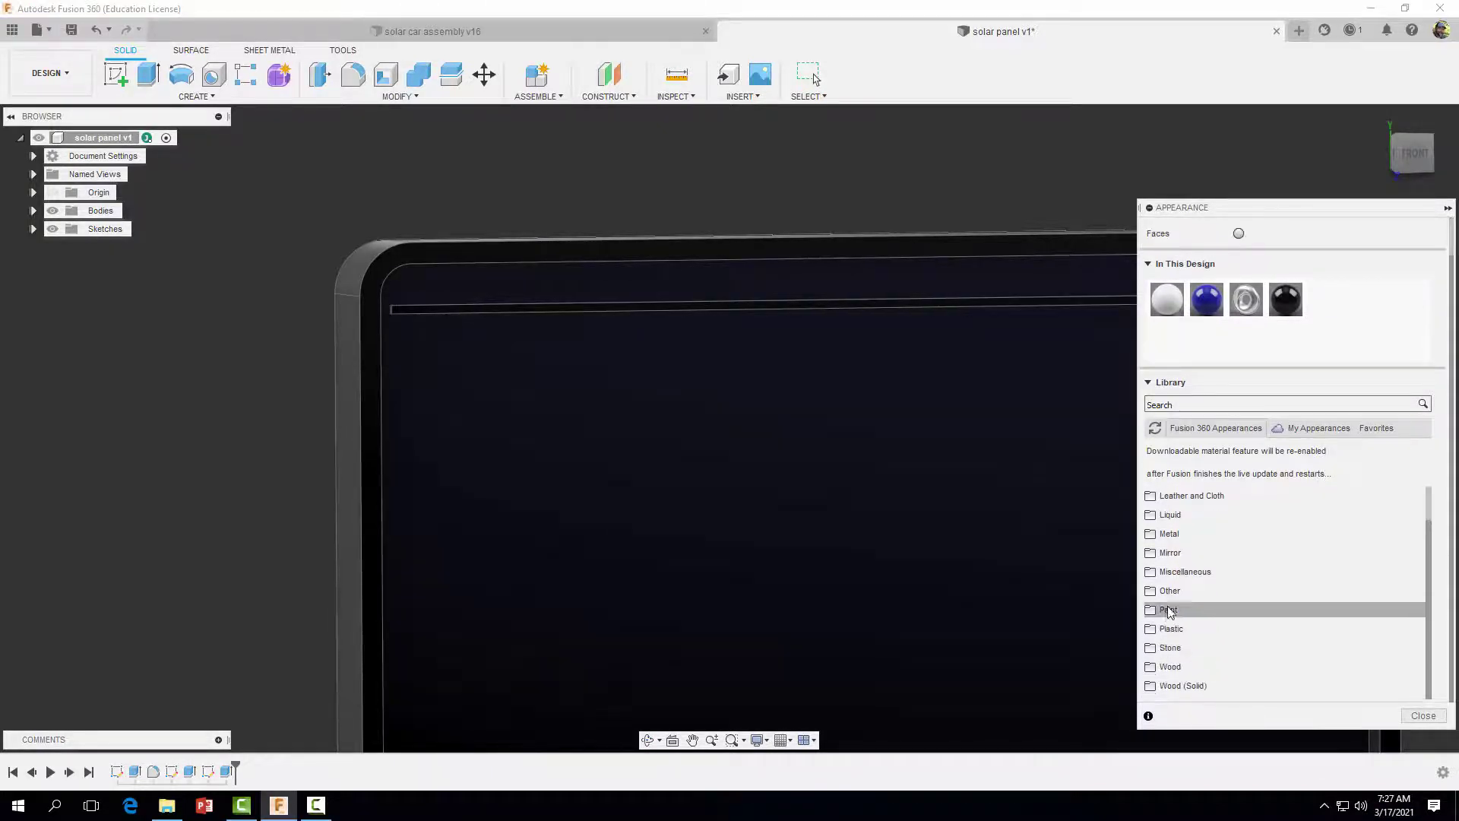
click(1174, 628)
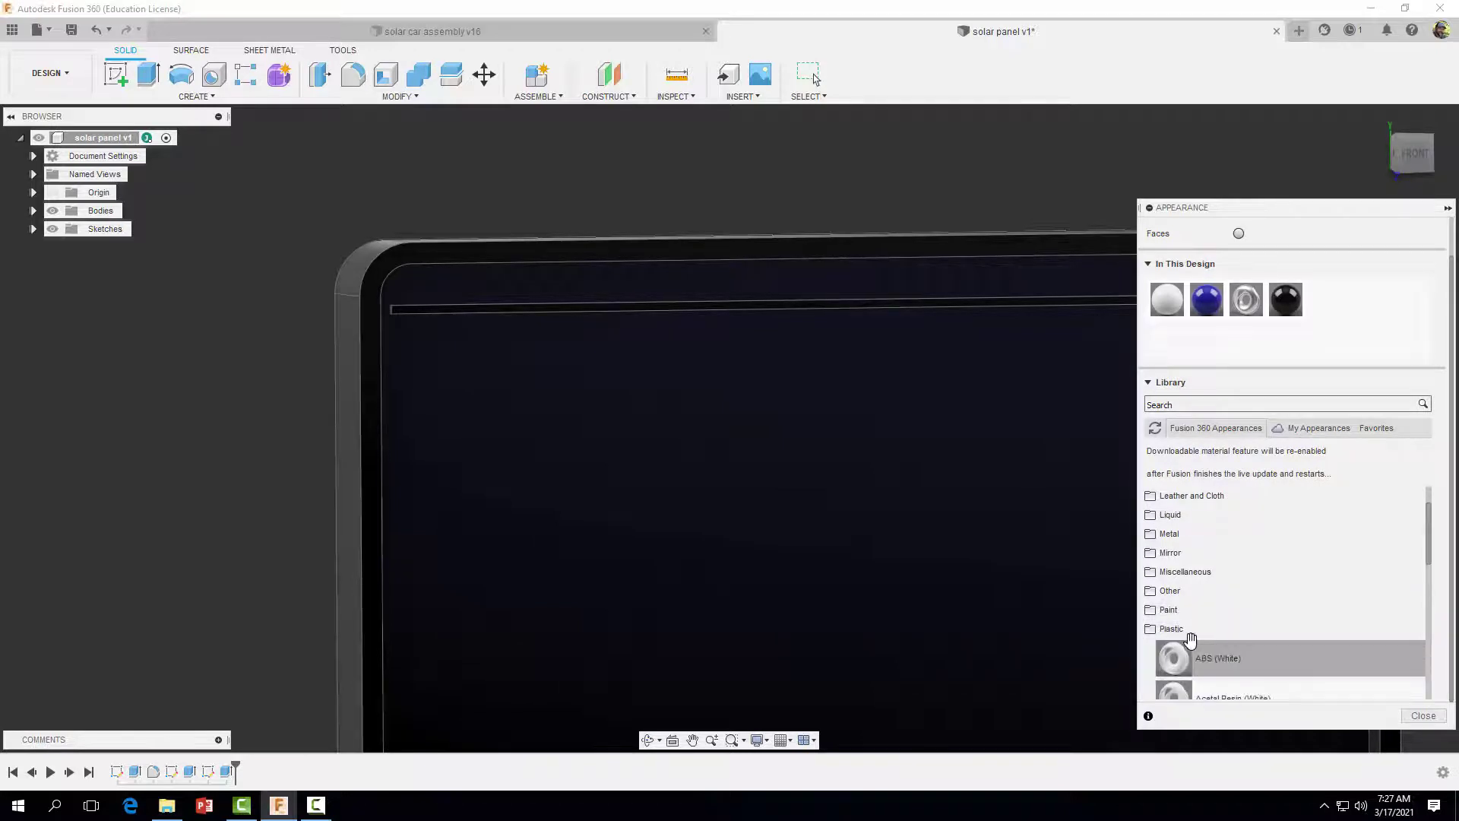
click(1173, 633)
click(1169, 611)
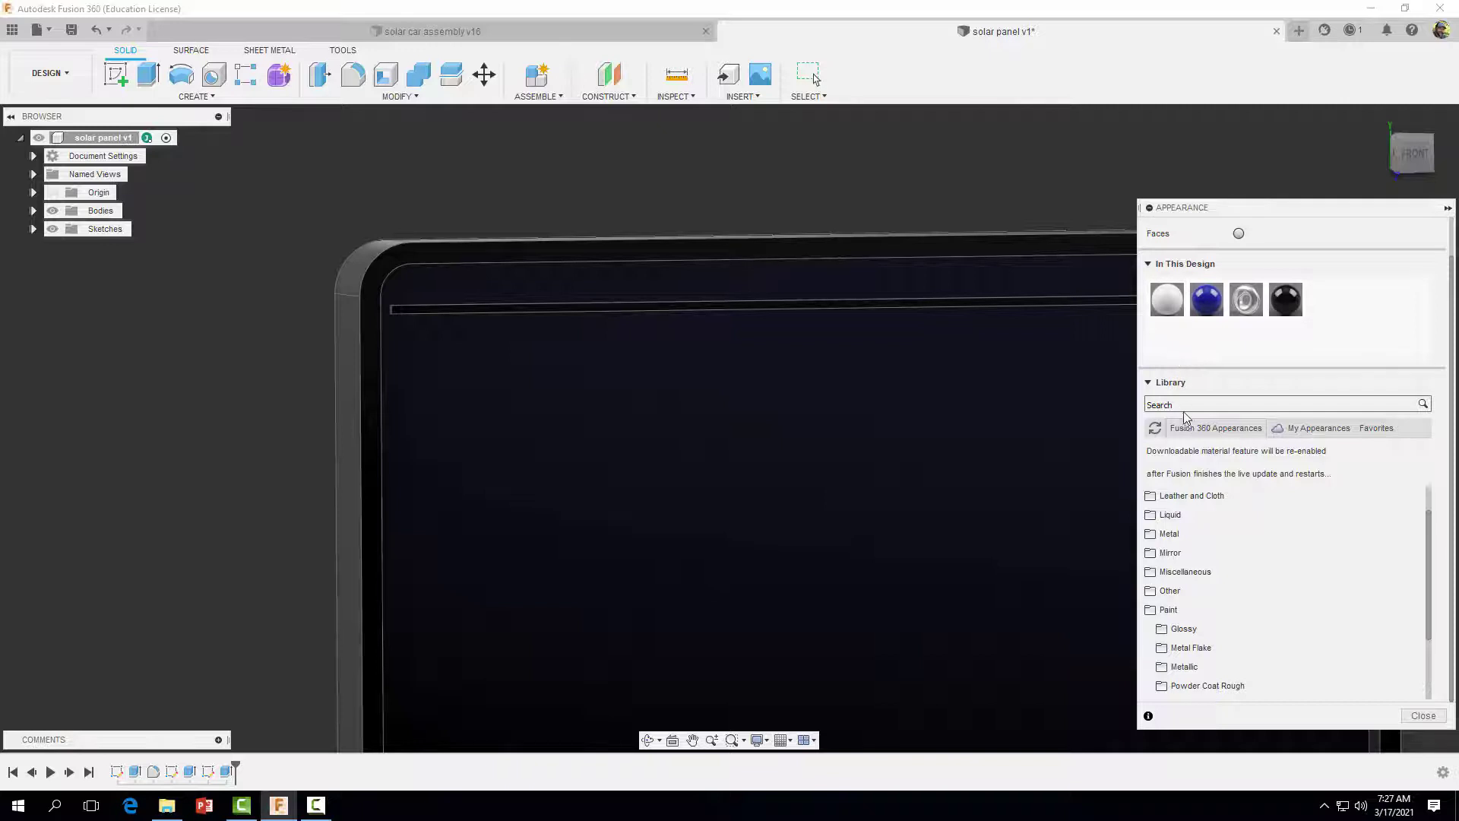
click(1175, 630)
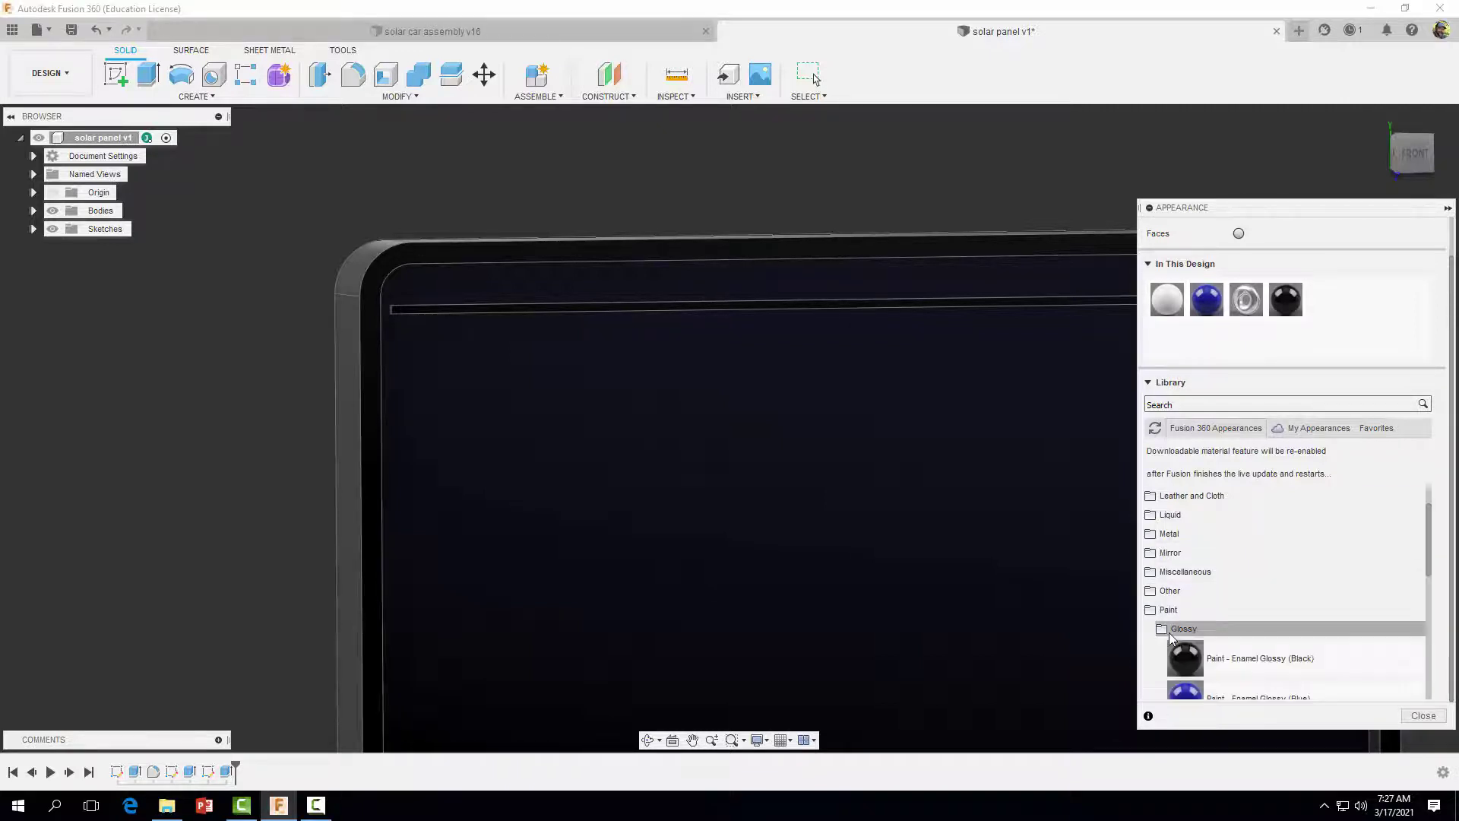
scroll(1201, 627, down, 5)
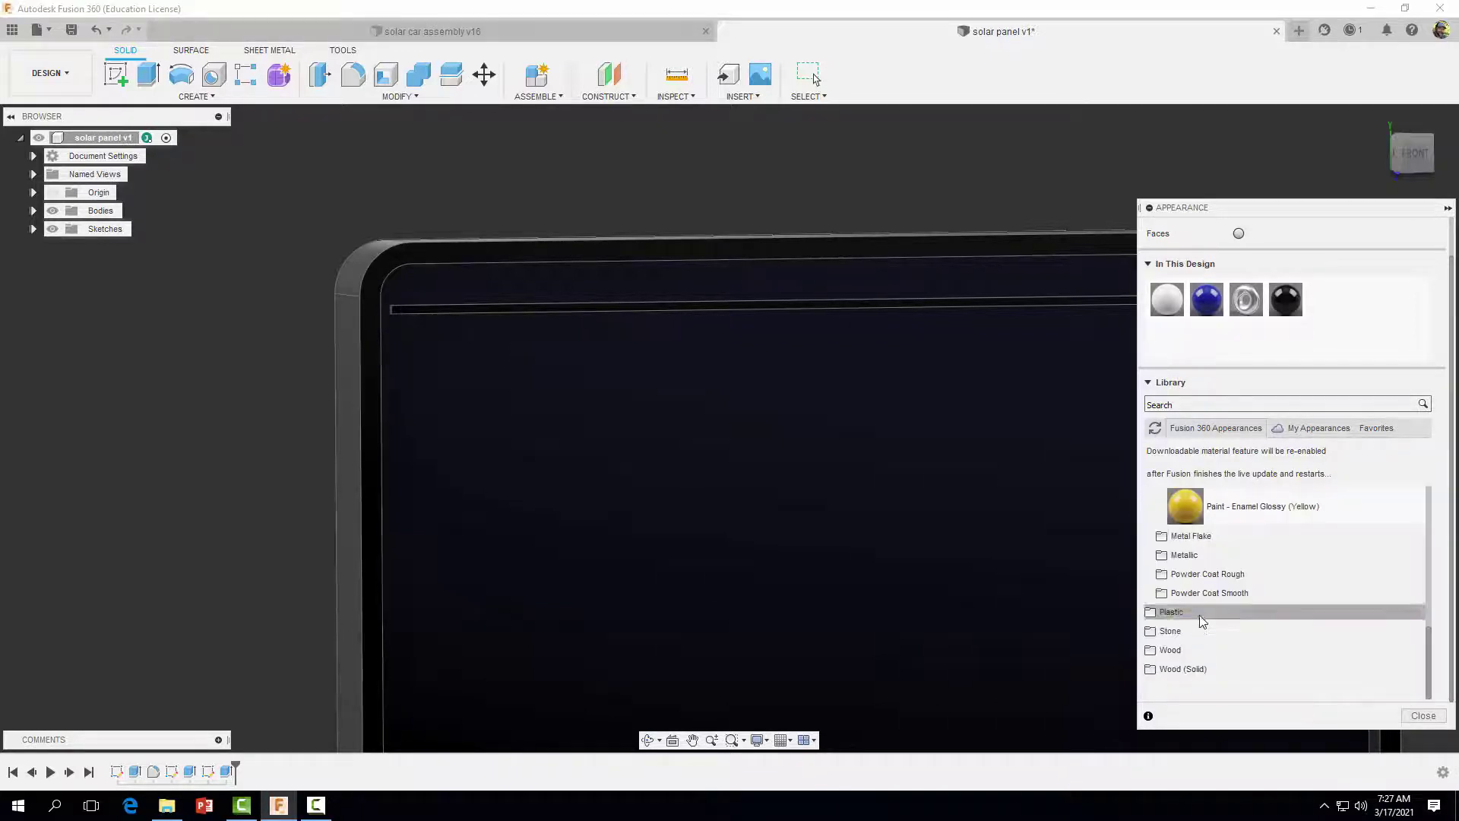
scroll(1208, 617, up, 3)
Try Paint - Enamel Glossy (Grey) on the raised strip and restrict the appearance target to individual faces
drag(1216, 623, 997, 296)
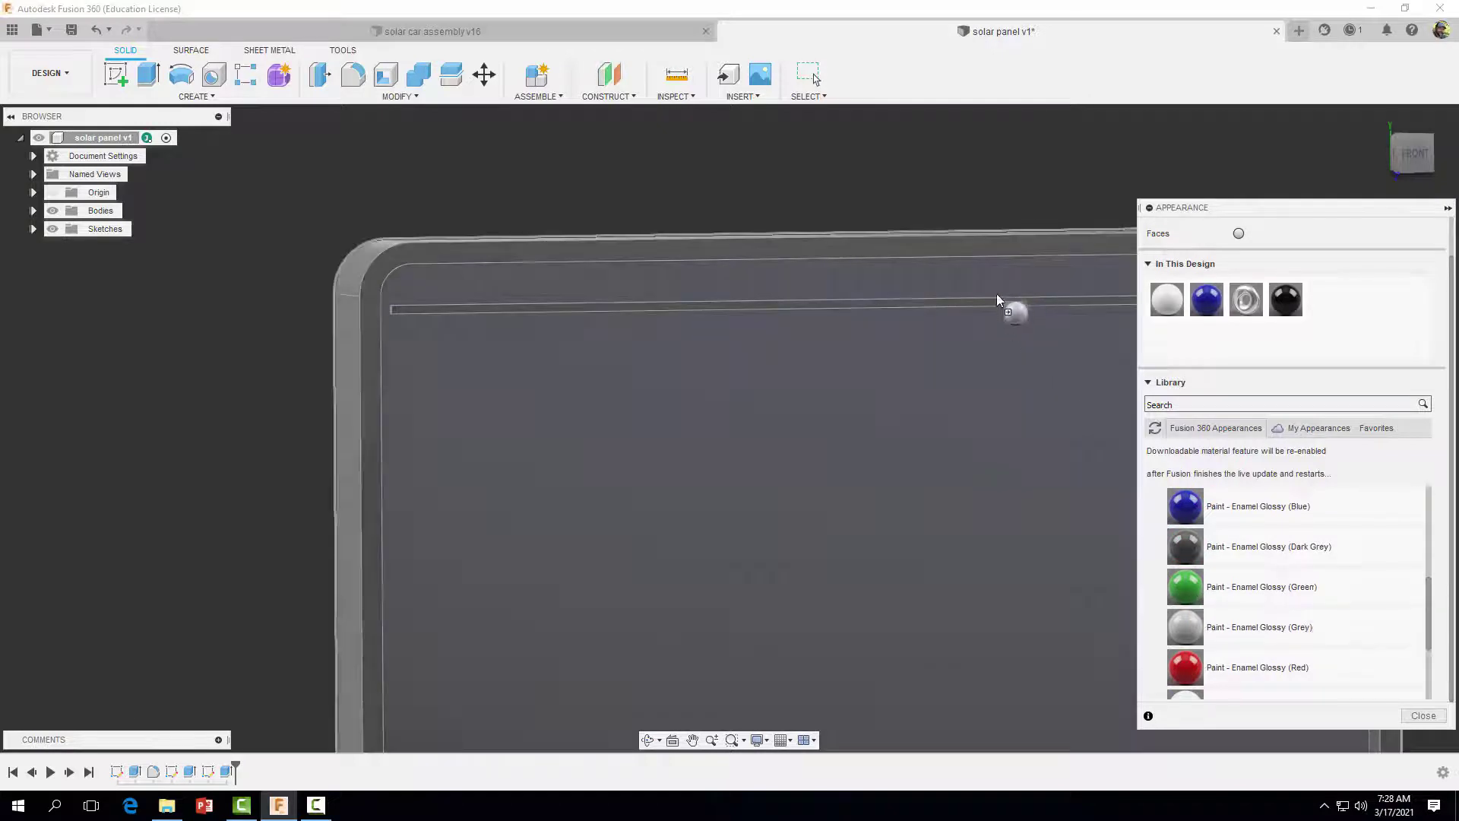
drag(1078, 358, 1184, 616)
drag(1197, 620, 965, 289)
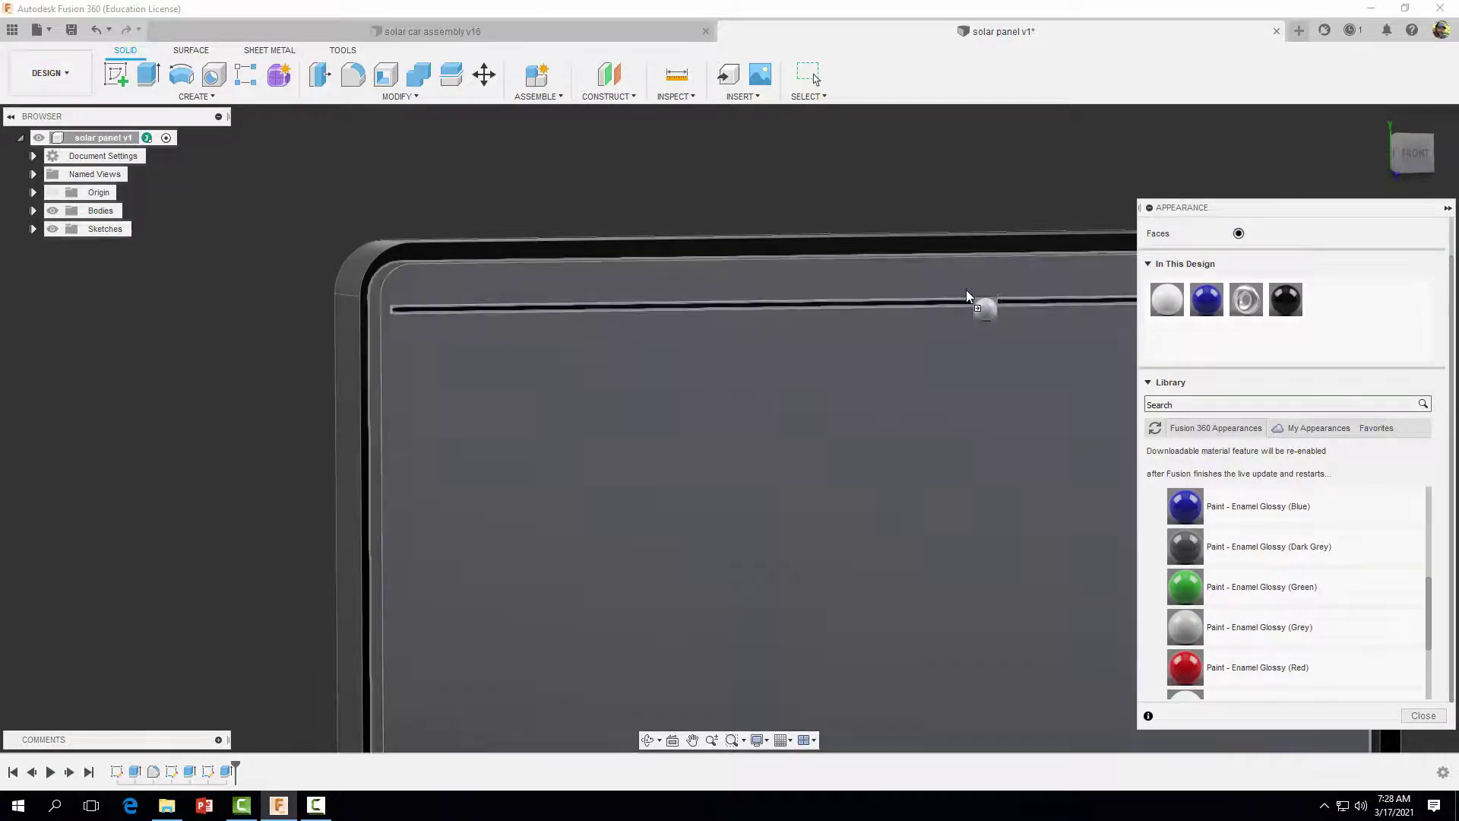
drag(1166, 623, 1168, 624)
Apply Paint - Enamel Glossy (Grey) to the raised strip's front face and close the Appearance settings
scroll(871, 359, up, 4)
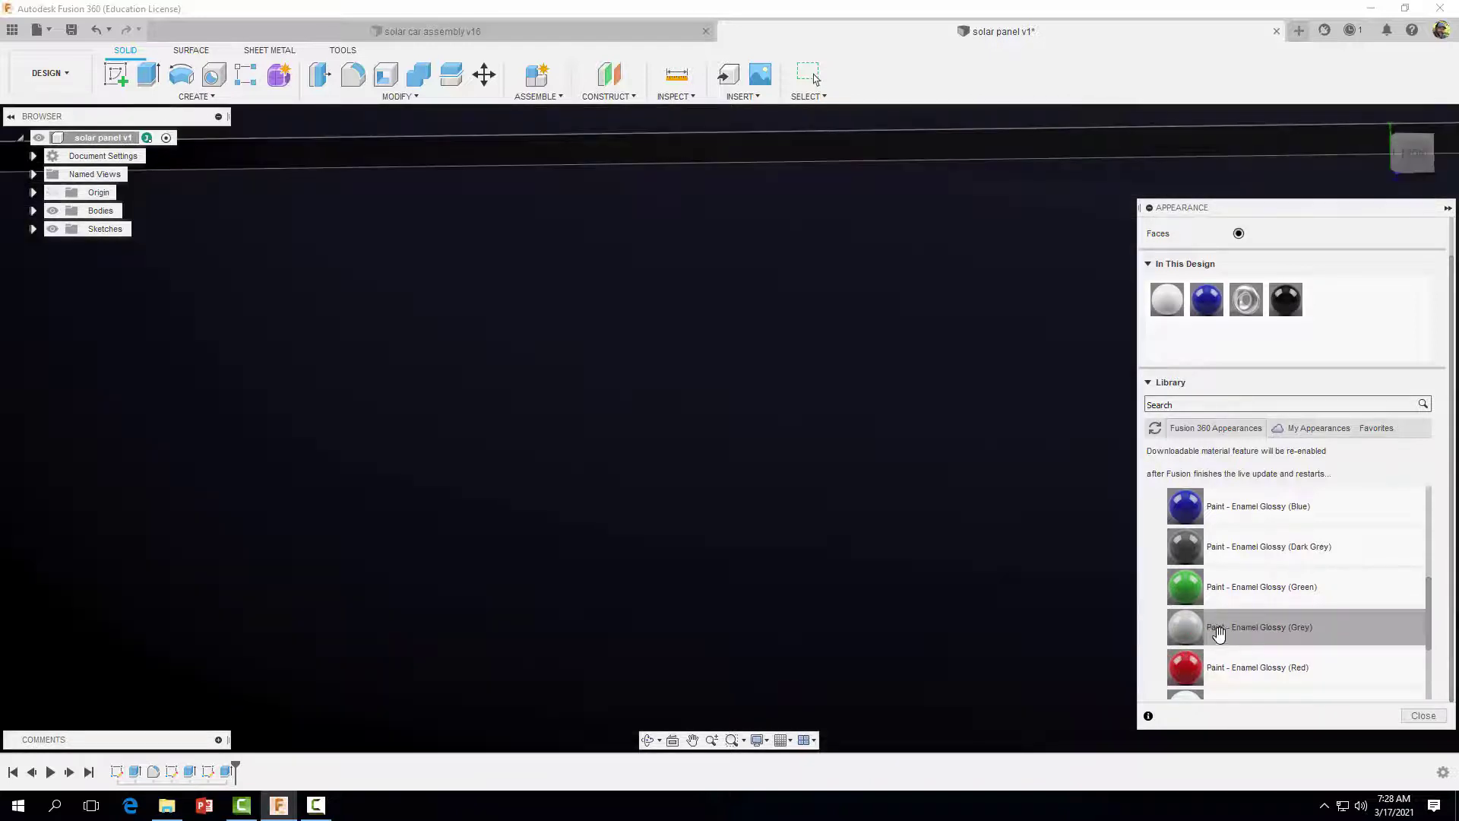
scroll(844, 487, down, 3)
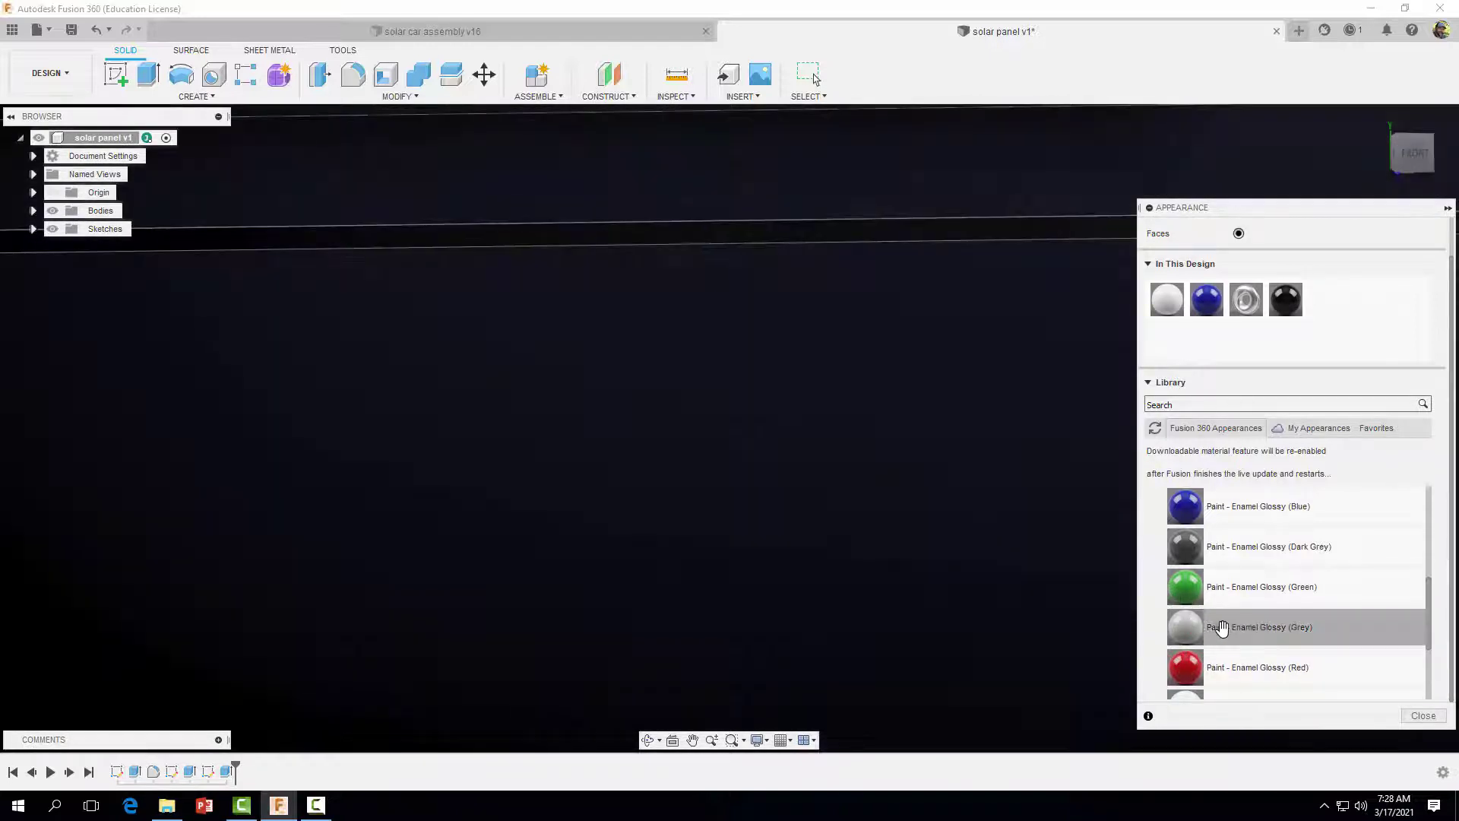
drag(1222, 628, 907, 219)
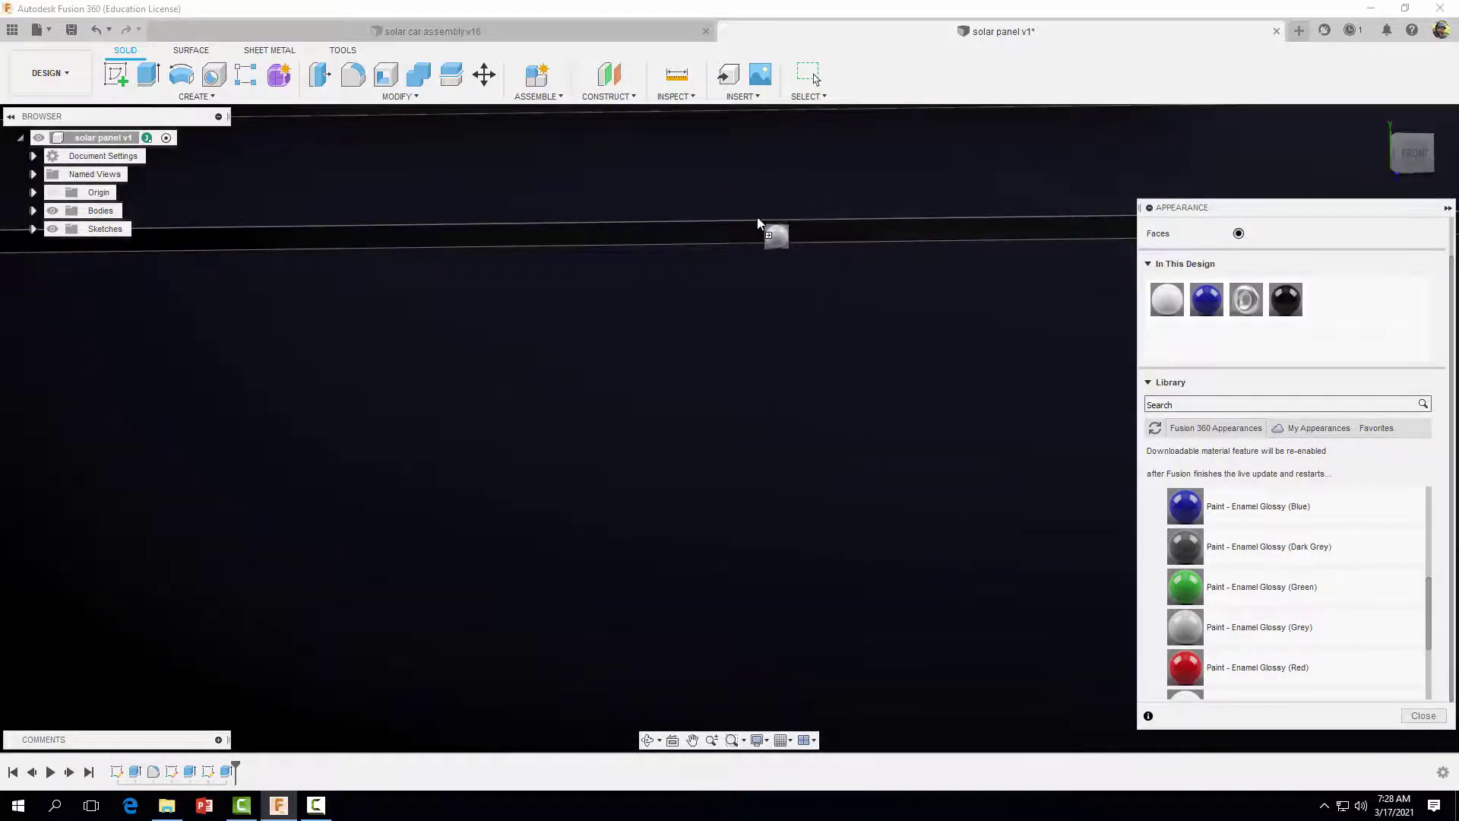
drag(758, 220, 864, 380)
middle_drag(842, 251, 753, 613)
drag(1205, 622, 991, 499)
scroll(991, 502, down, 5)
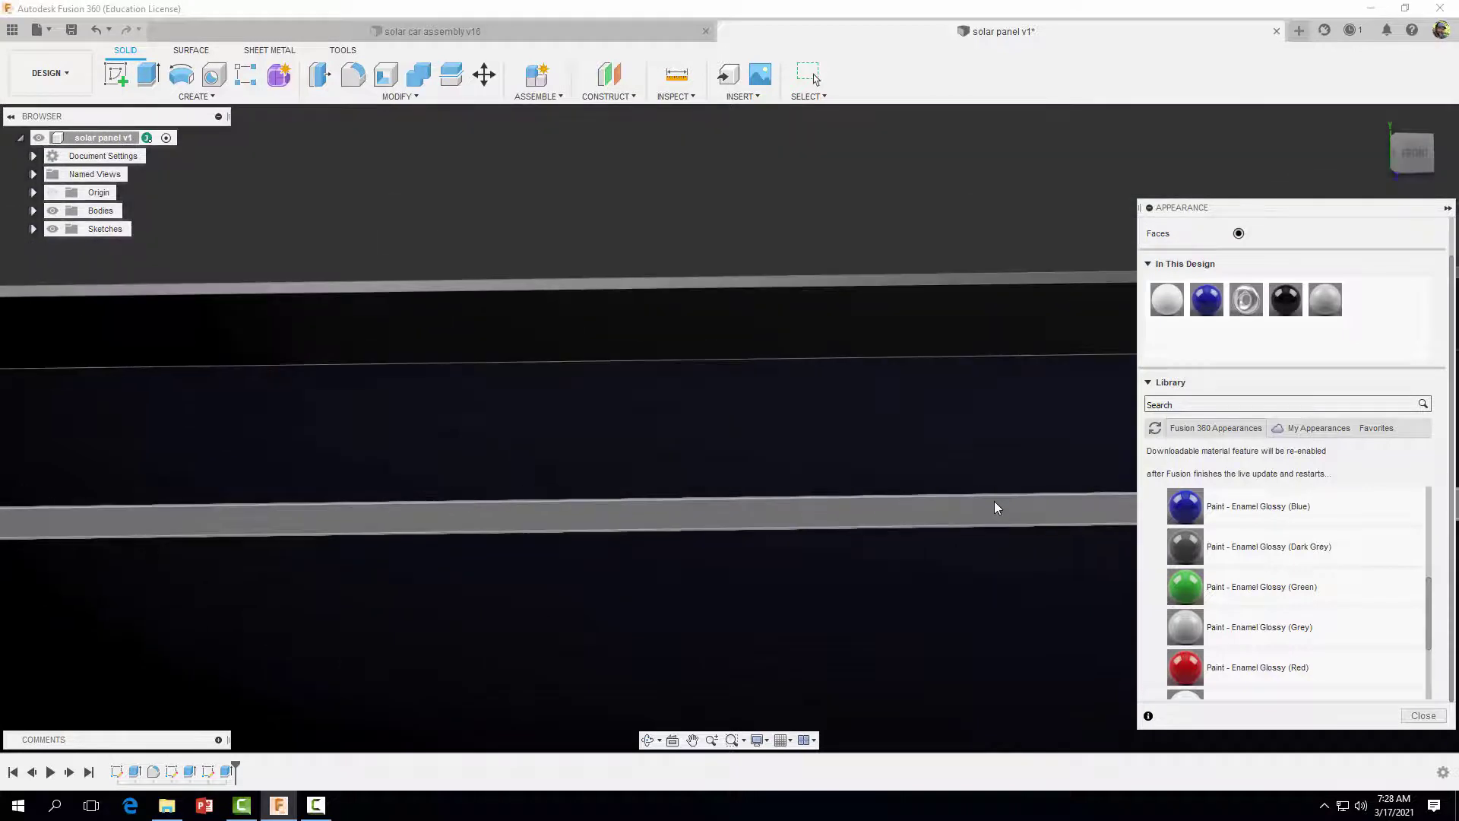
scroll(995, 502, down, 3)
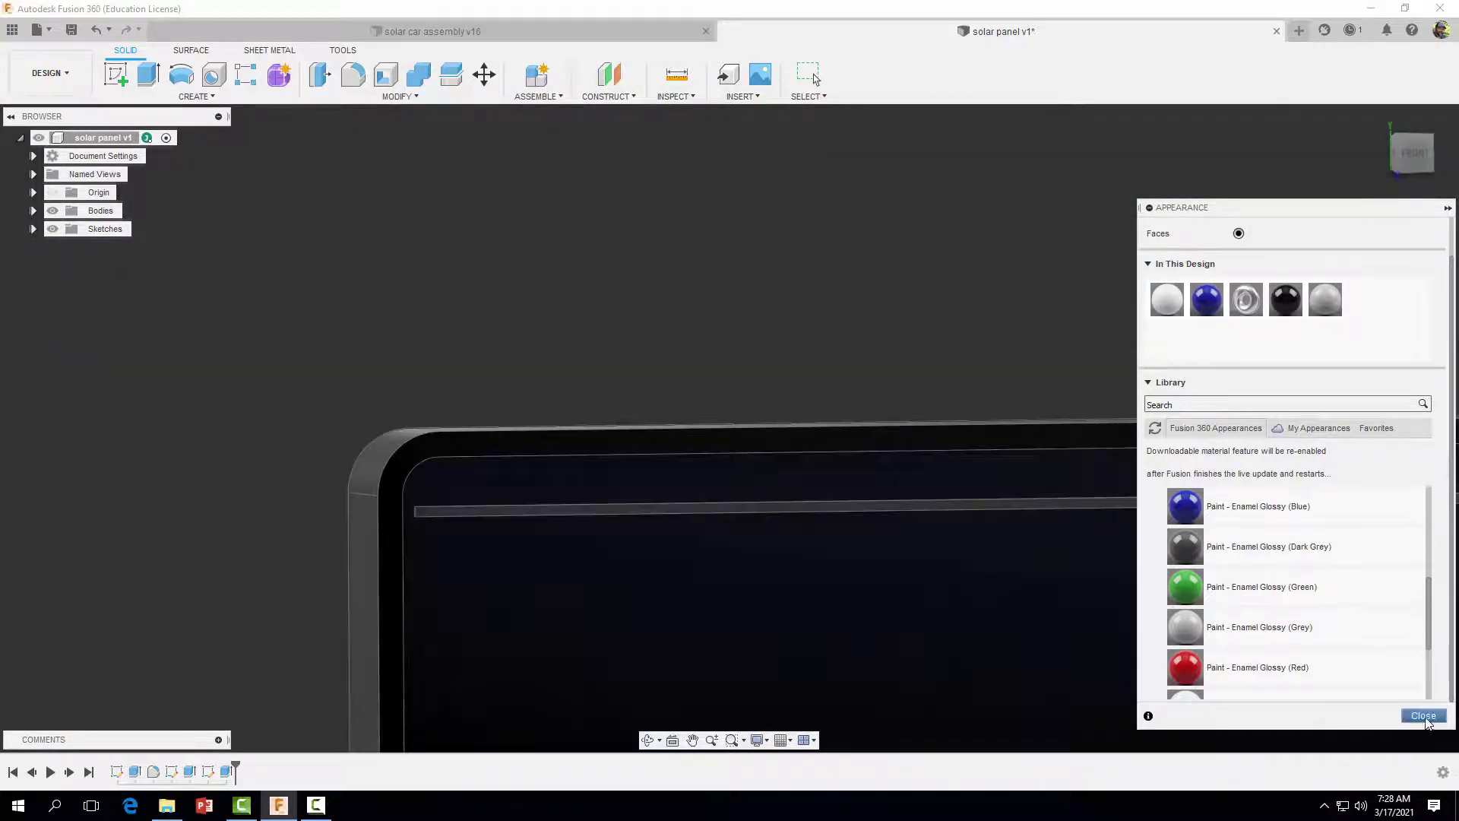
click(1423, 716)
Start a rectangular pattern of type Features, directed along the recess's long left edge
scroll(971, 304, down, 2)
middle_drag(970, 303, 668, 137)
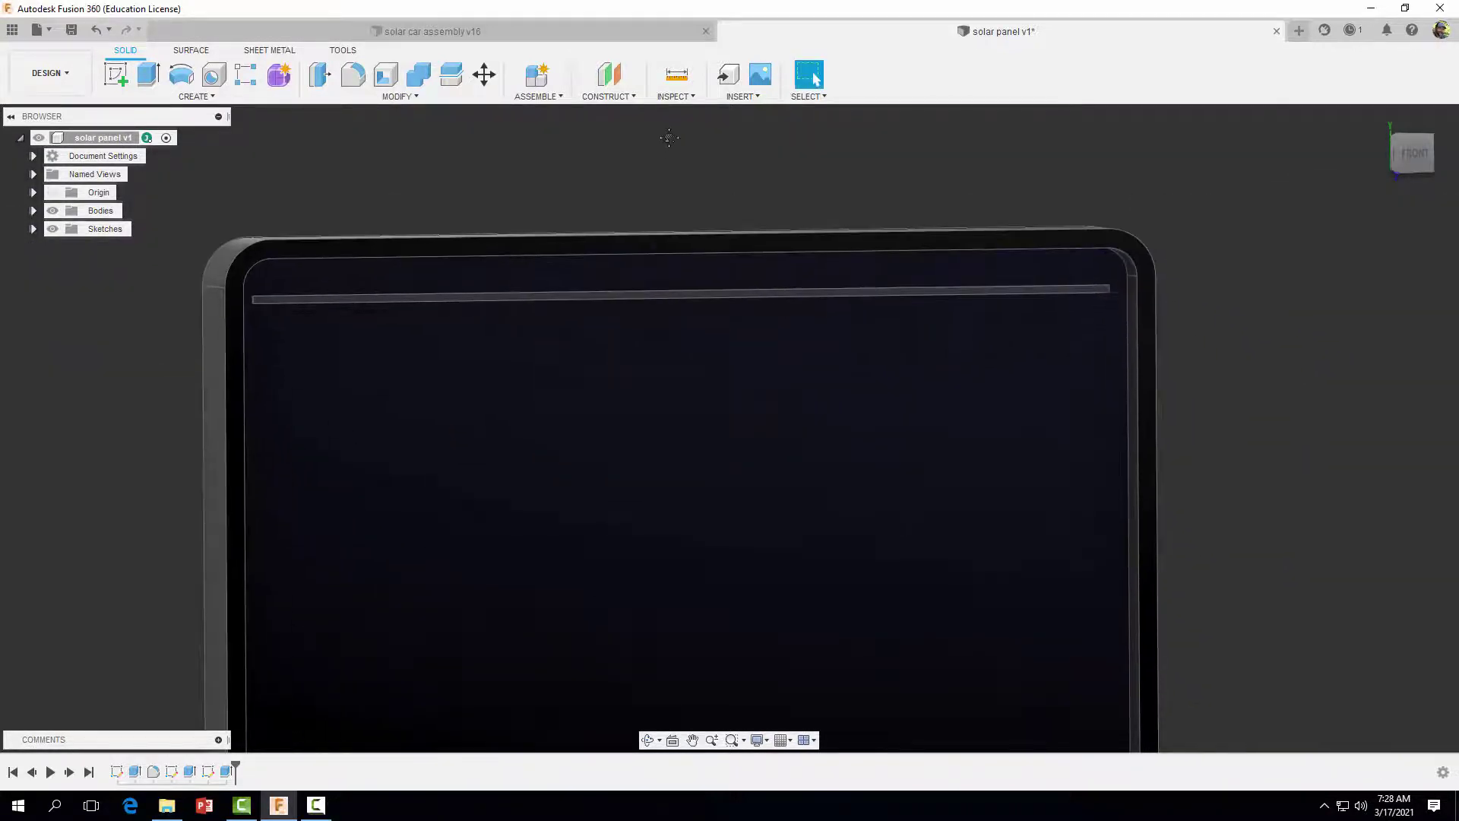
scroll(1306, 381, down, 1)
middle_drag(1316, 466, 1339, 358)
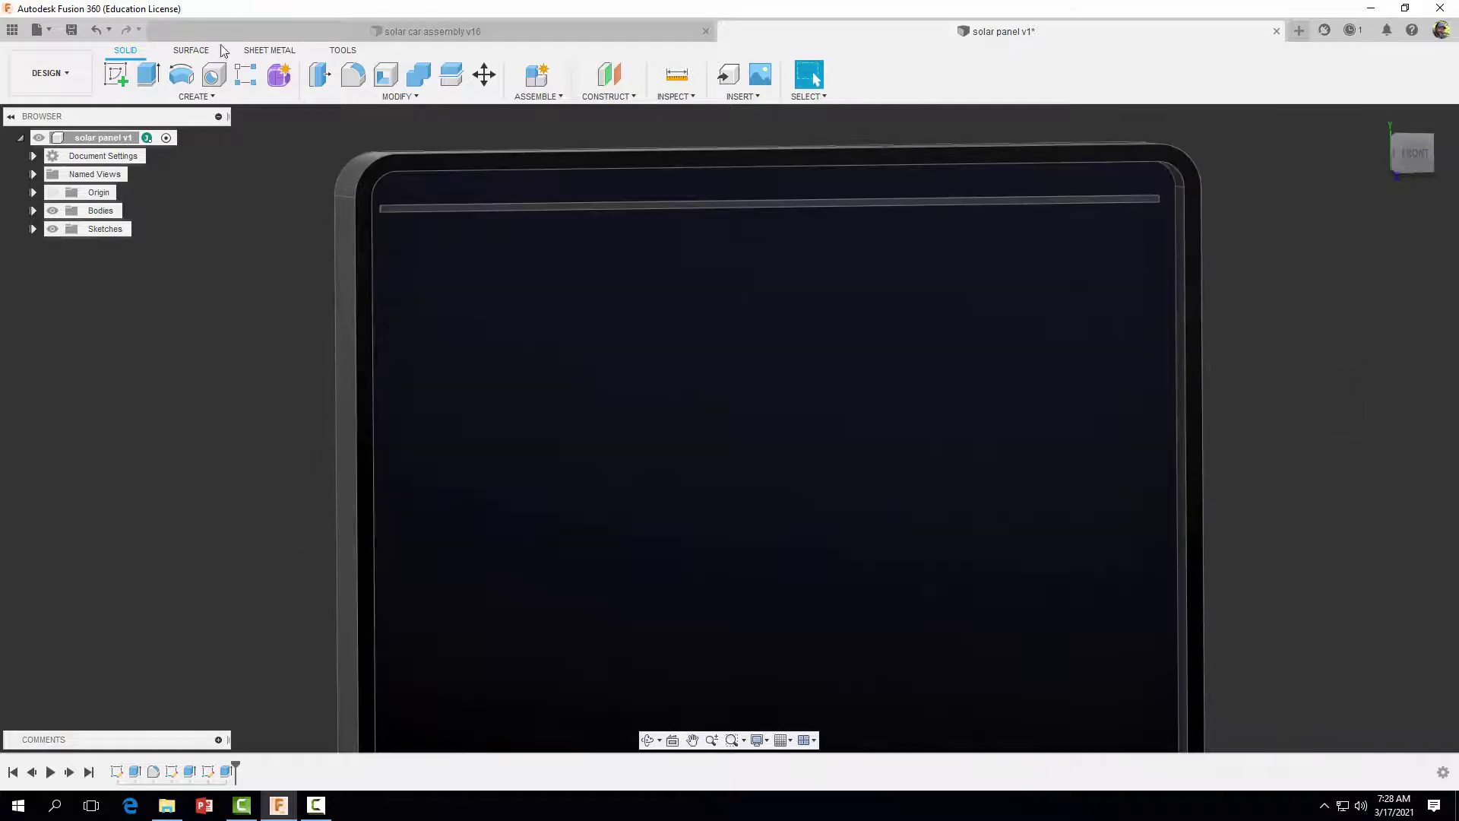
click(196, 97)
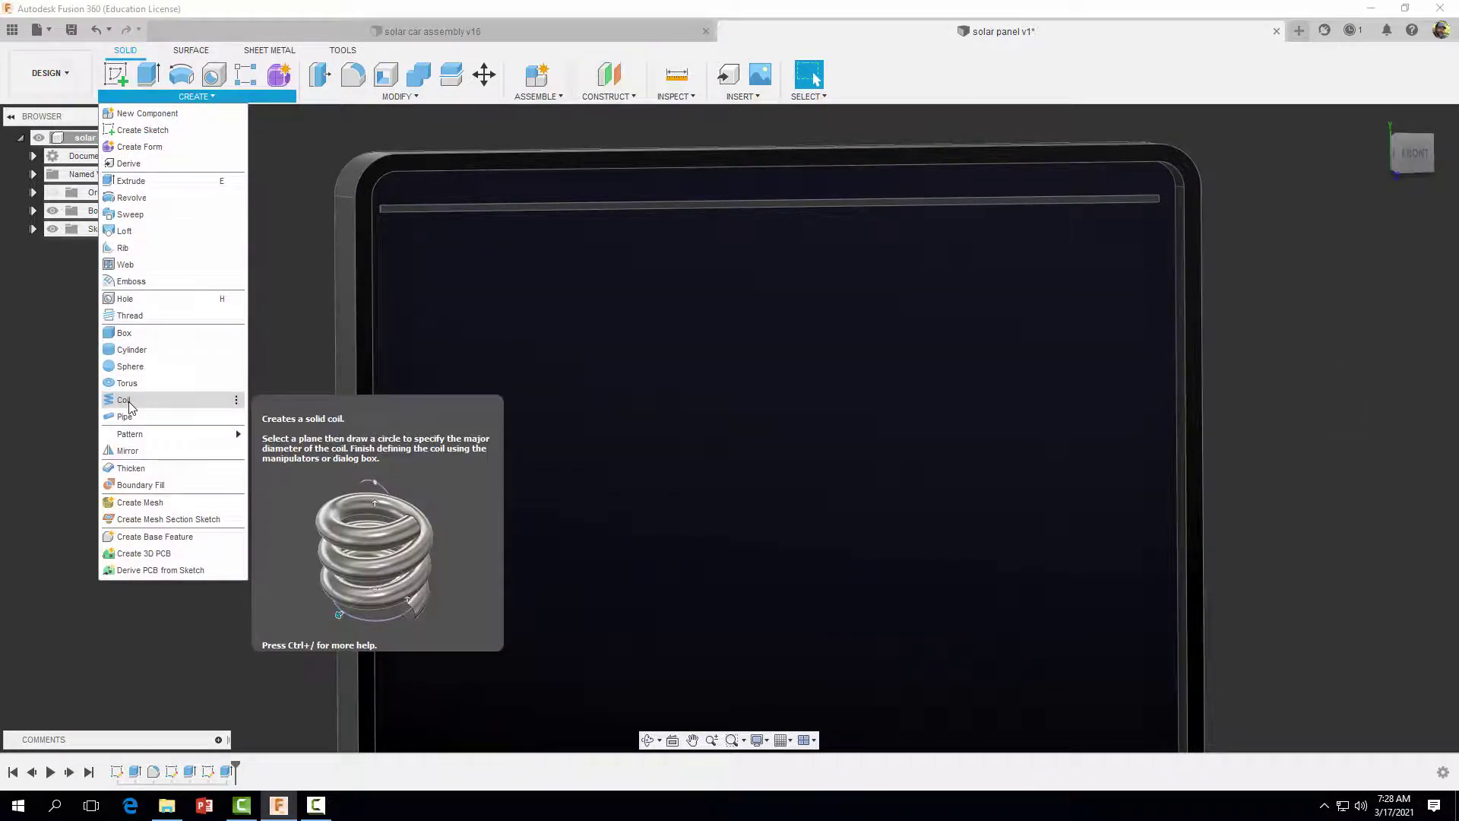
mouse_move(149, 439)
click(262, 436)
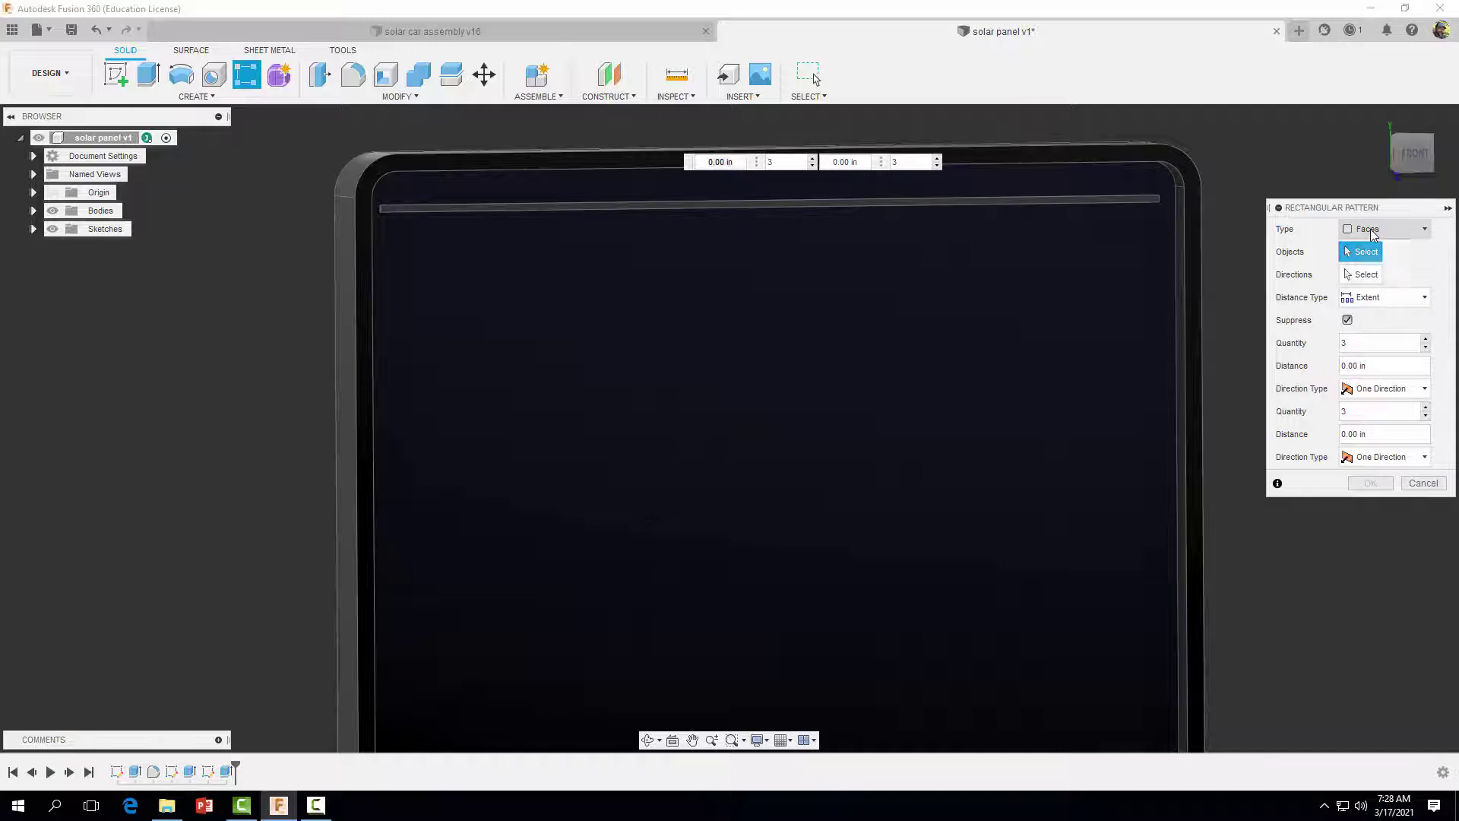
click(1374, 234)
click(1373, 288)
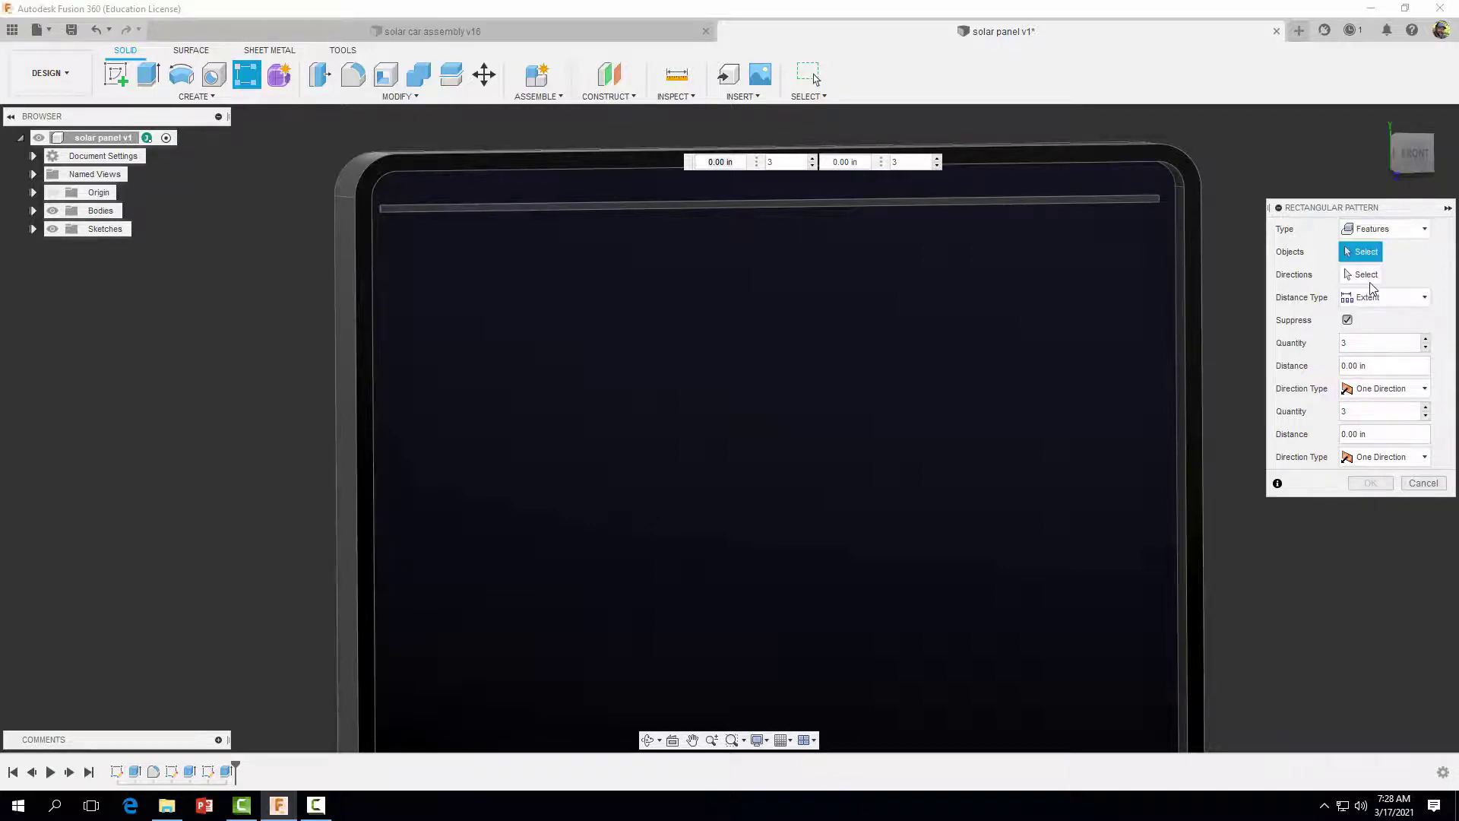
click(1364, 275)
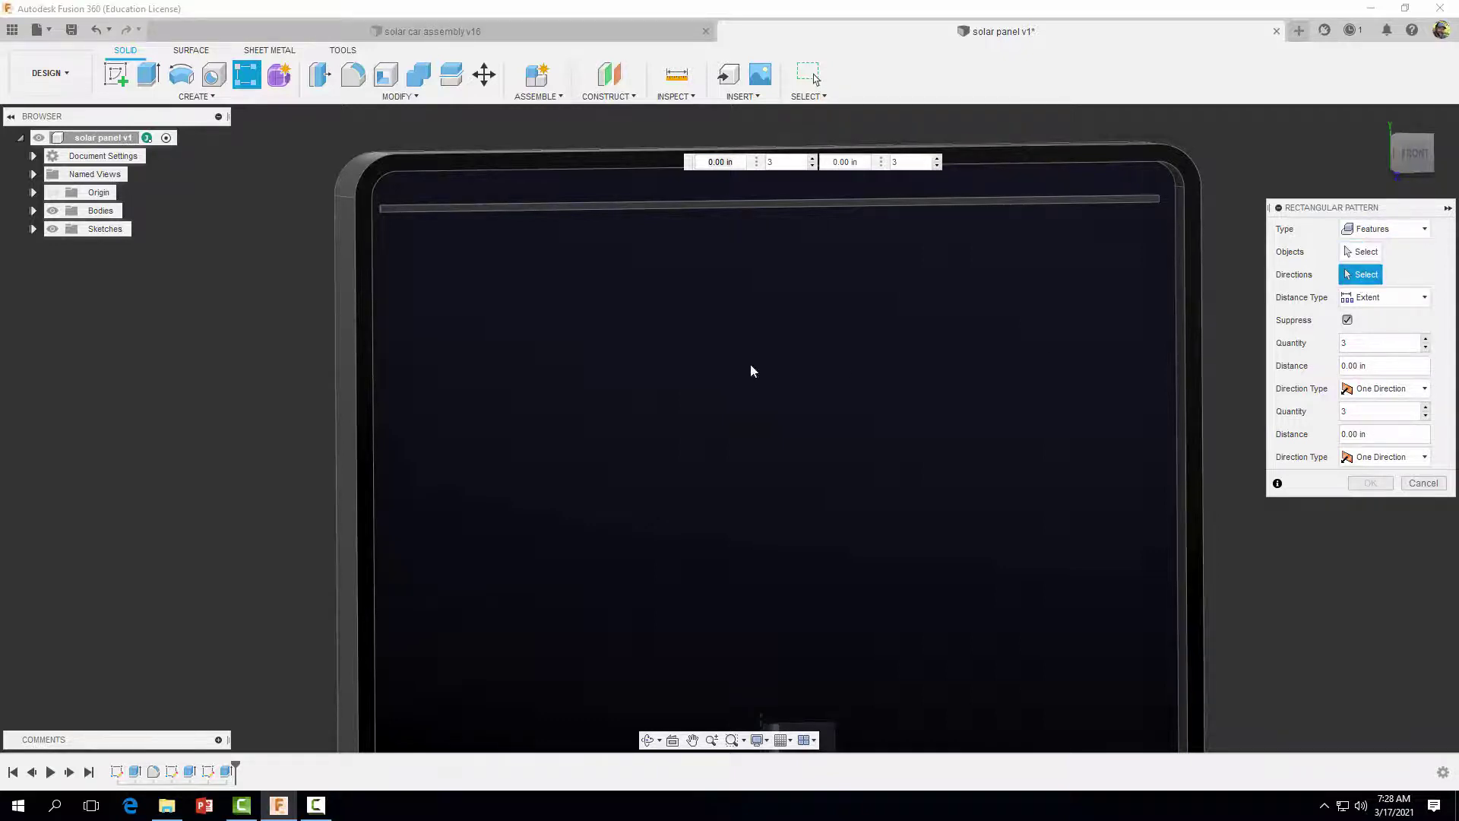
click(373, 314)
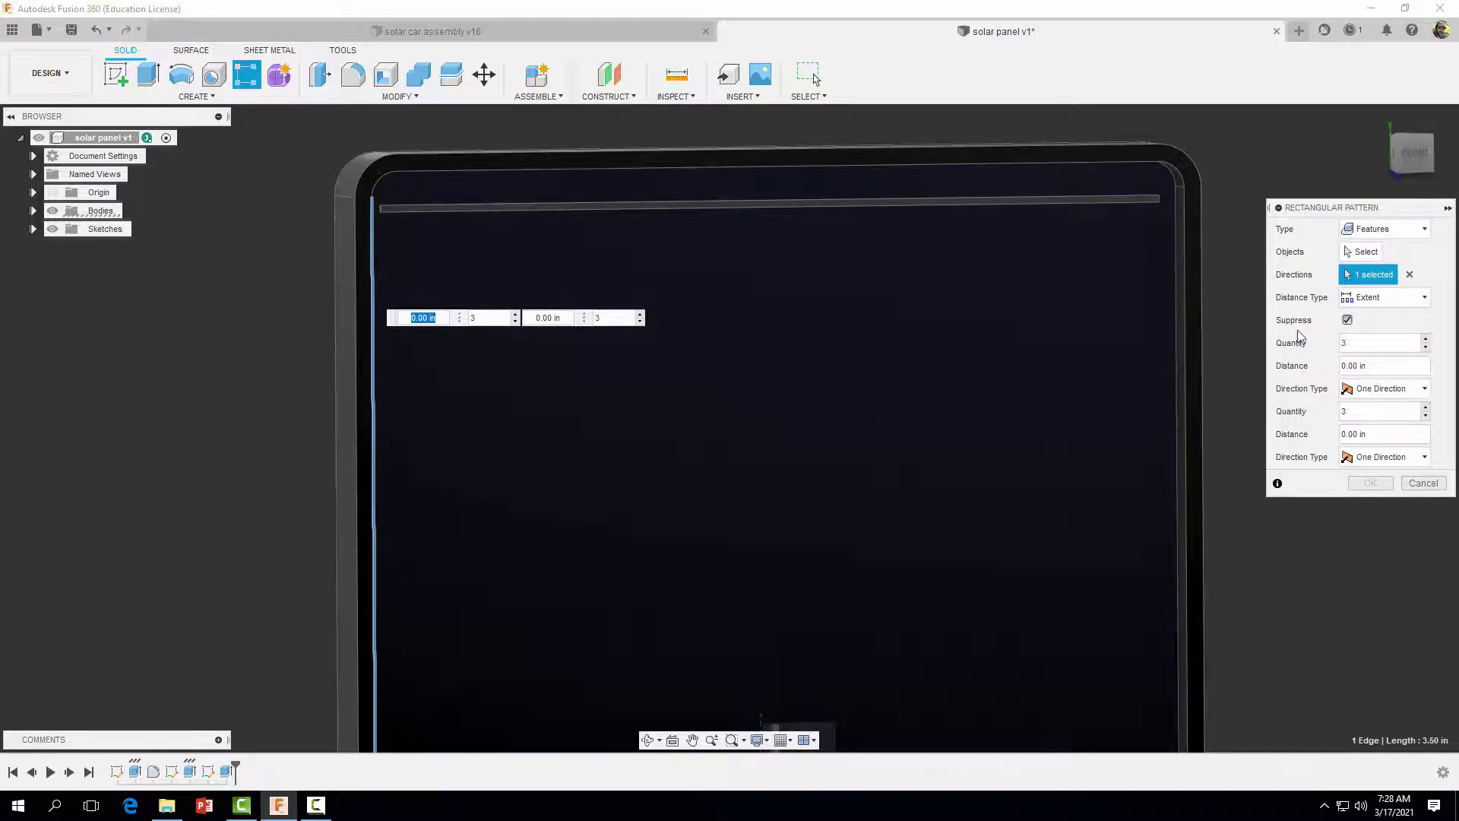
Set the pattern quantity to 8 and choose the raised strip's extrusion as the feature to repeat
text(8)
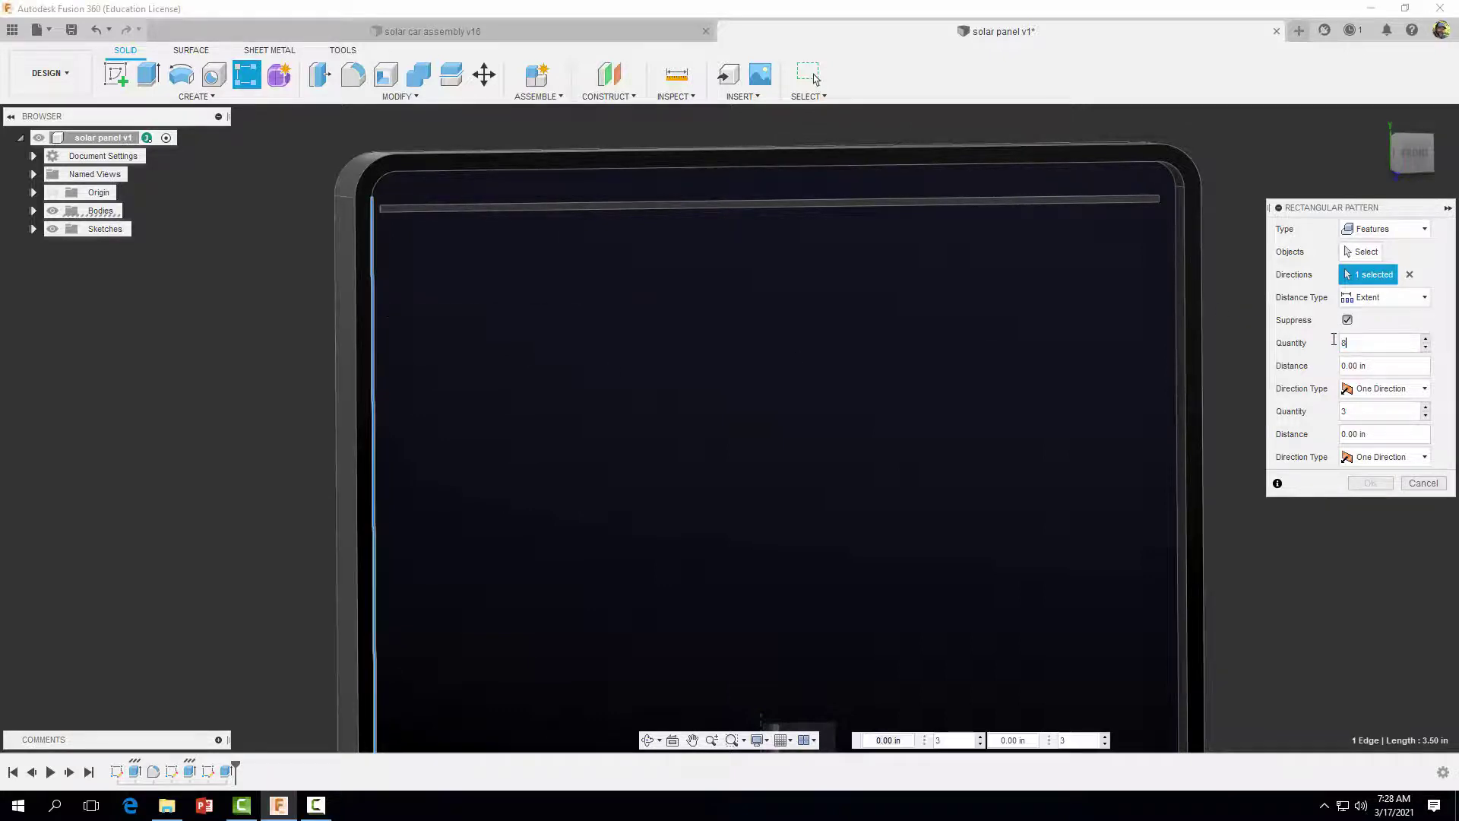
scroll(1216, 410, down, 2)
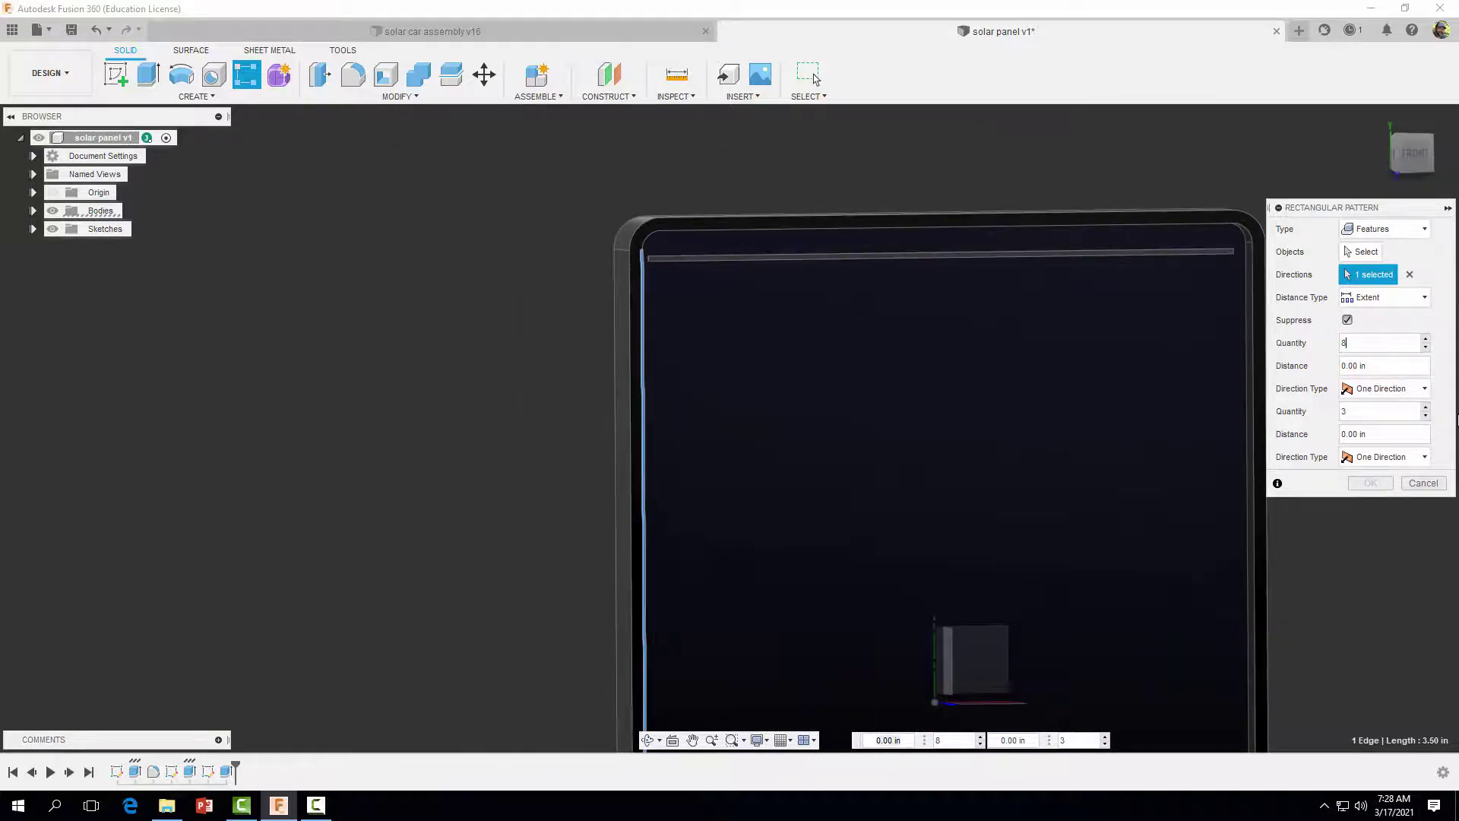
middle_drag(1216, 410, 860, 242)
scroll(1055, 293, down, 1)
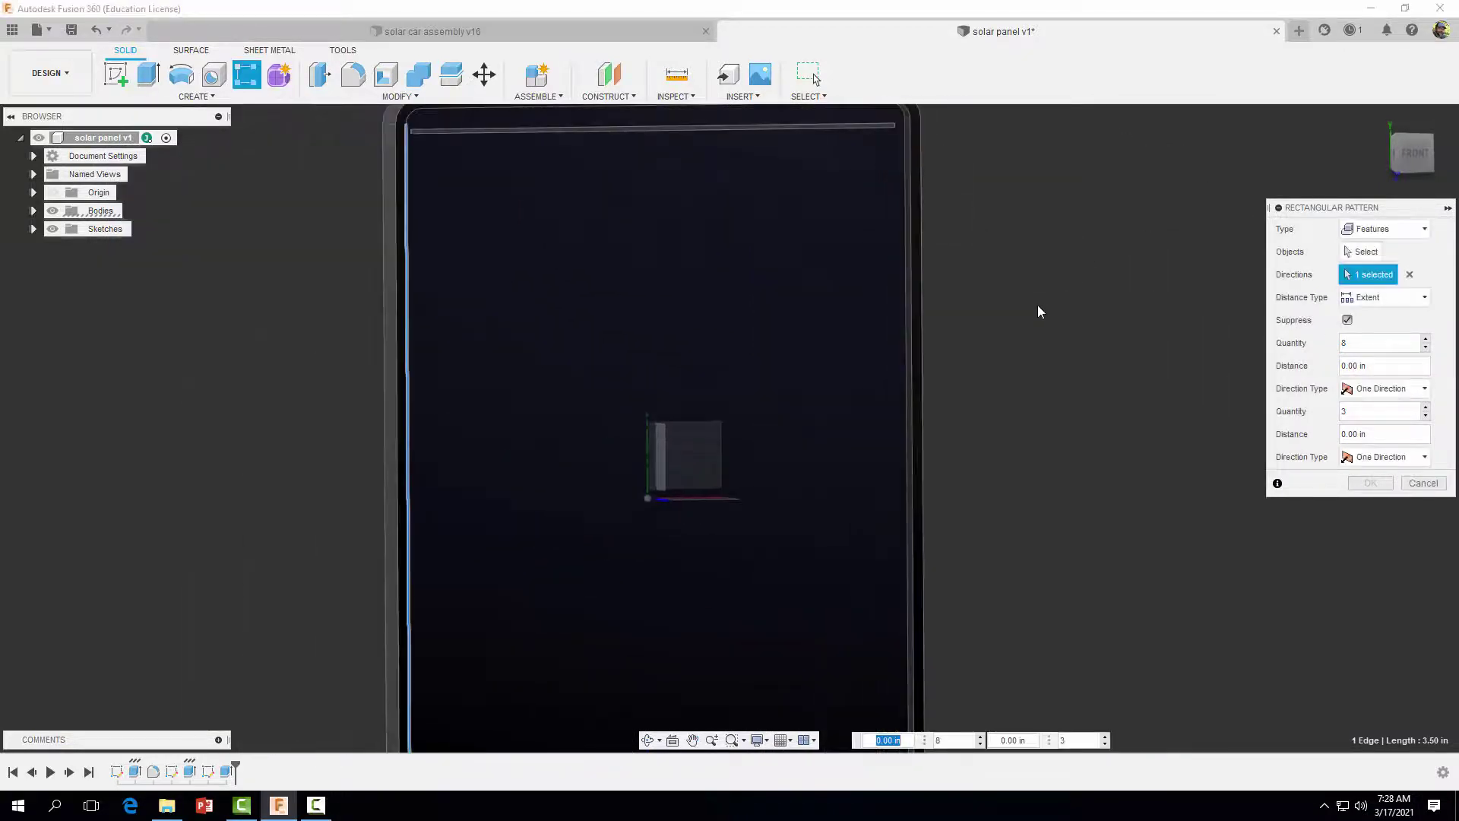
middle_drag(1039, 304, 1149, 406)
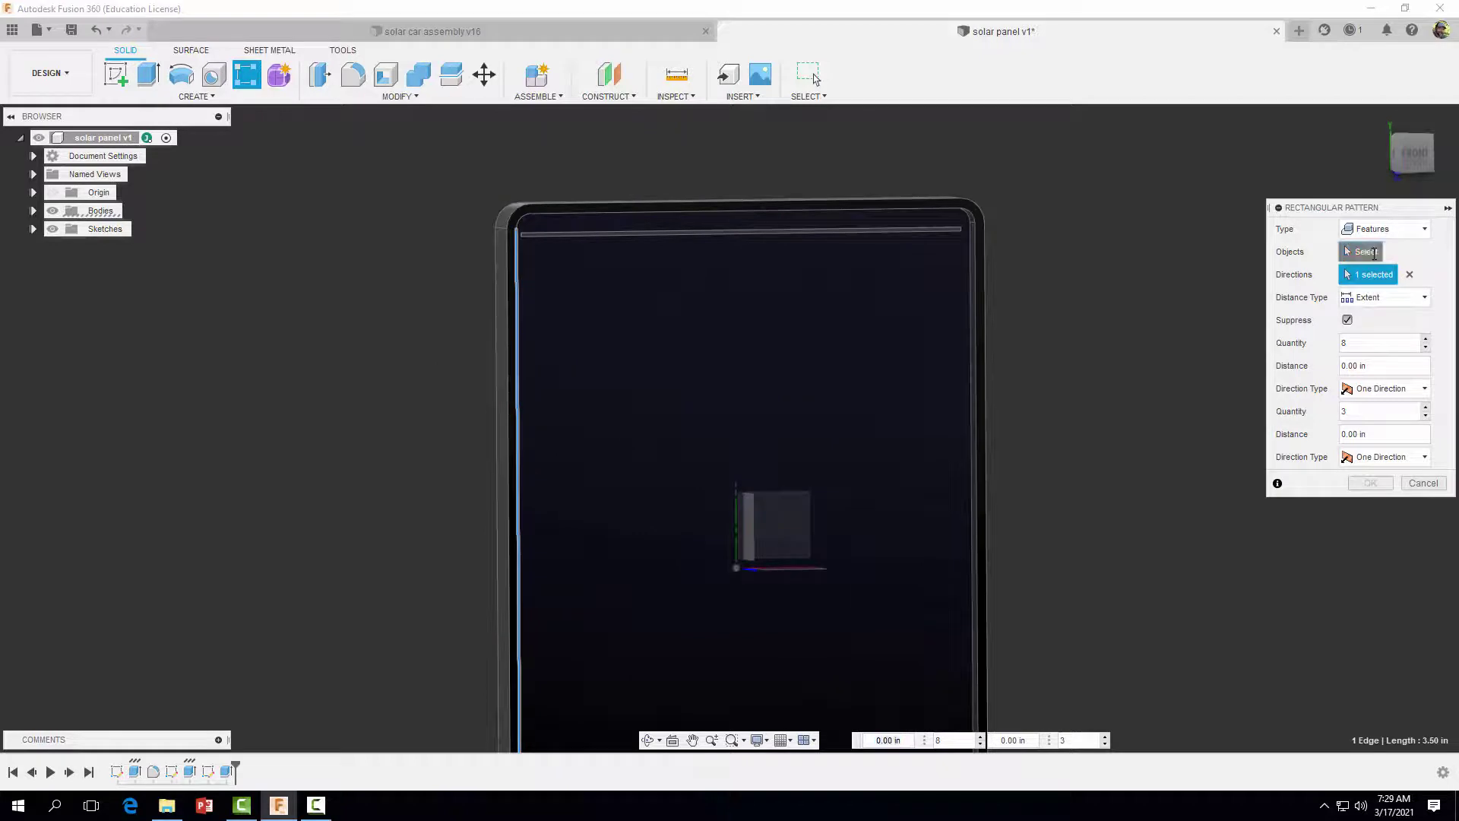
click(1374, 253)
click(792, 230)
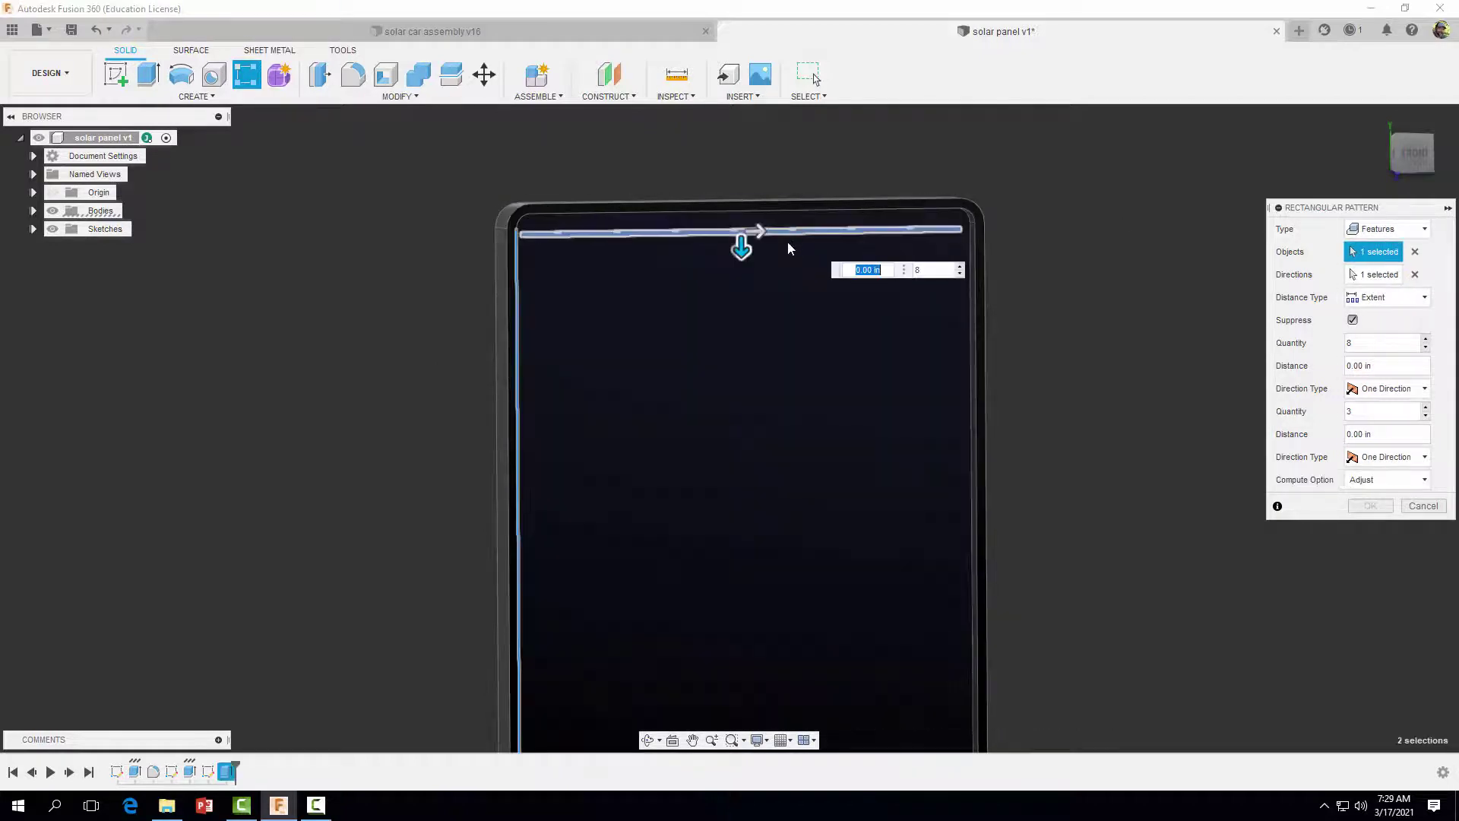
Extend the strip pattern down to the panel's lower end, about 3.383 in, and create it
drag(741, 247, 749, 605)
key(Tab)
scroll(1019, 523, down, 2)
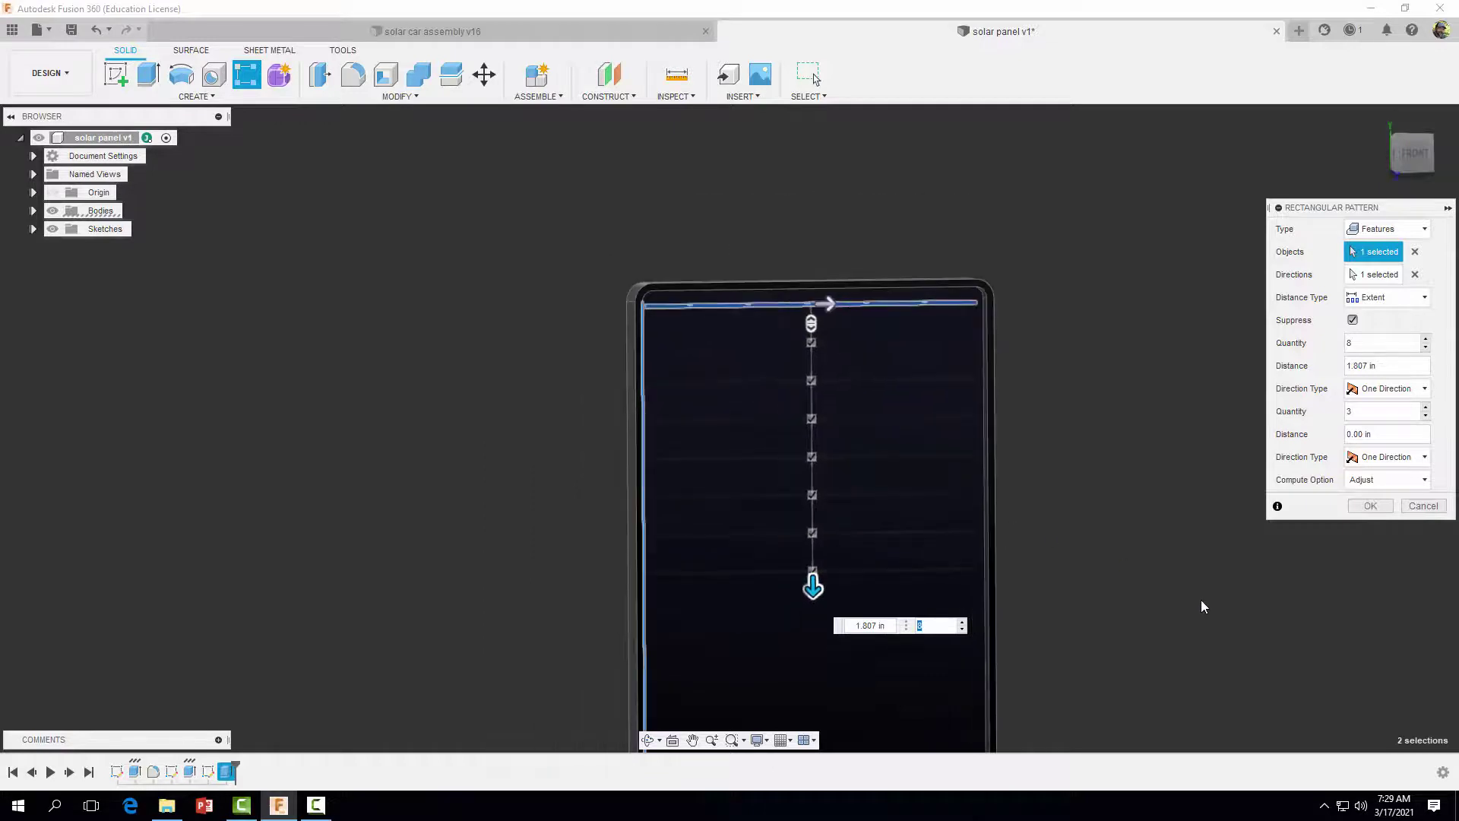
middle_drag(1201, 606, 1134, 372)
key(Tab)
drag(745, 352, 748, 585)
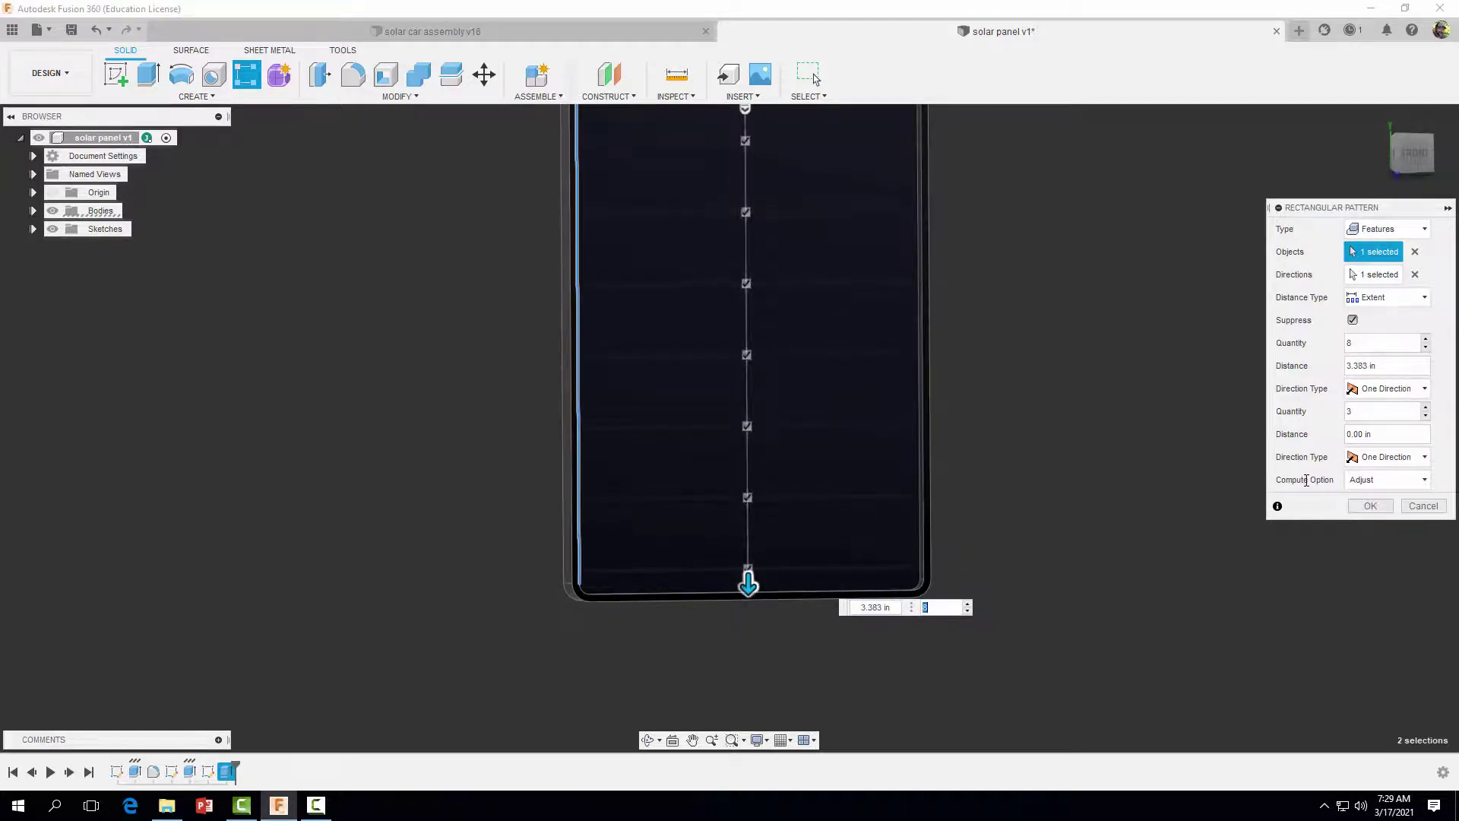
click(1368, 505)
Start a new sketch on the panel's recessed blue front face
scroll(1060, 412, down, 2)
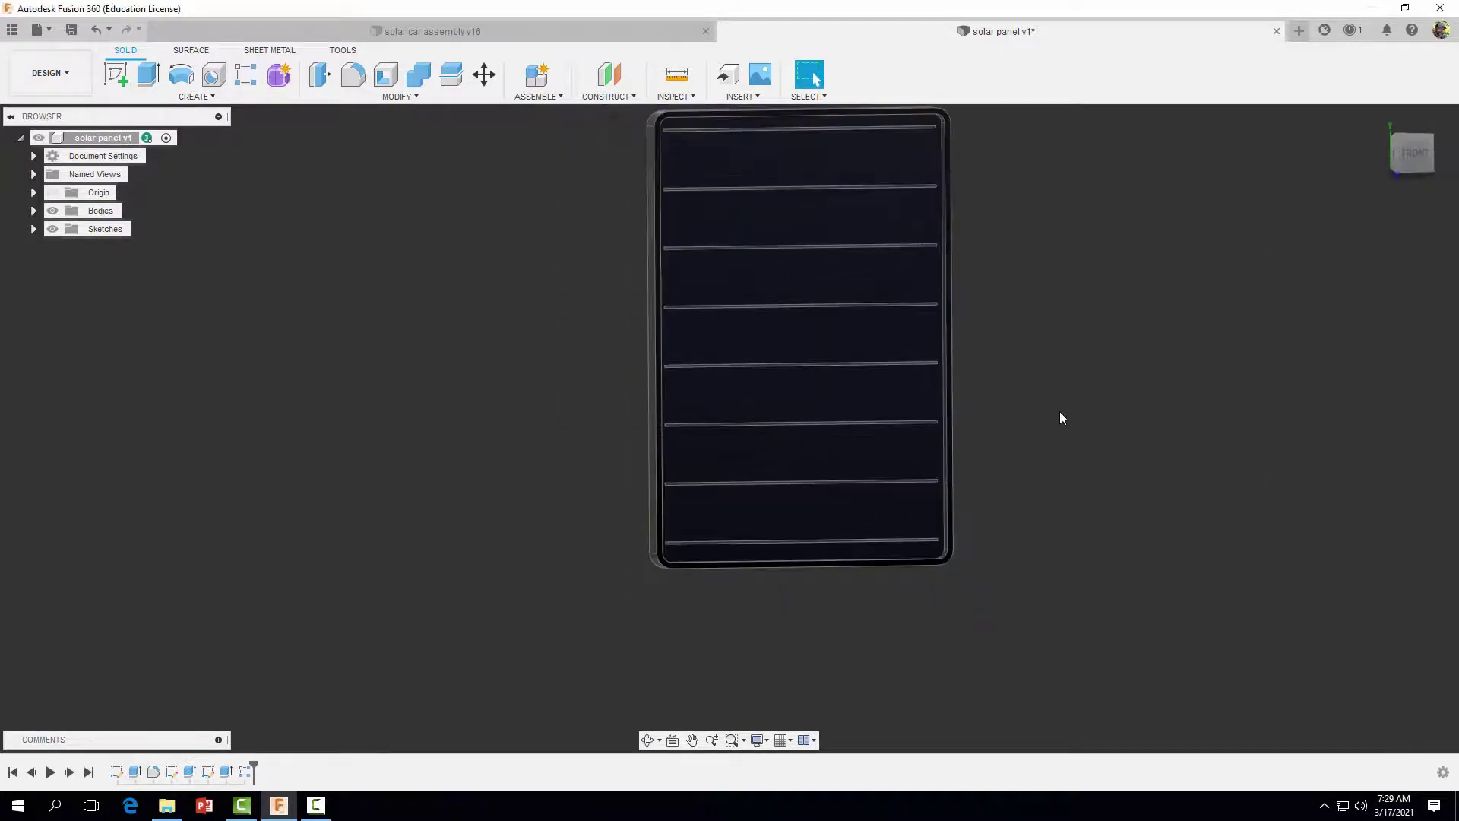
mouse_move(1061, 412)
shift+middle_down()
mouse_move(1102, 409)
mouse_move(1082, 394)
shift+middle_up()
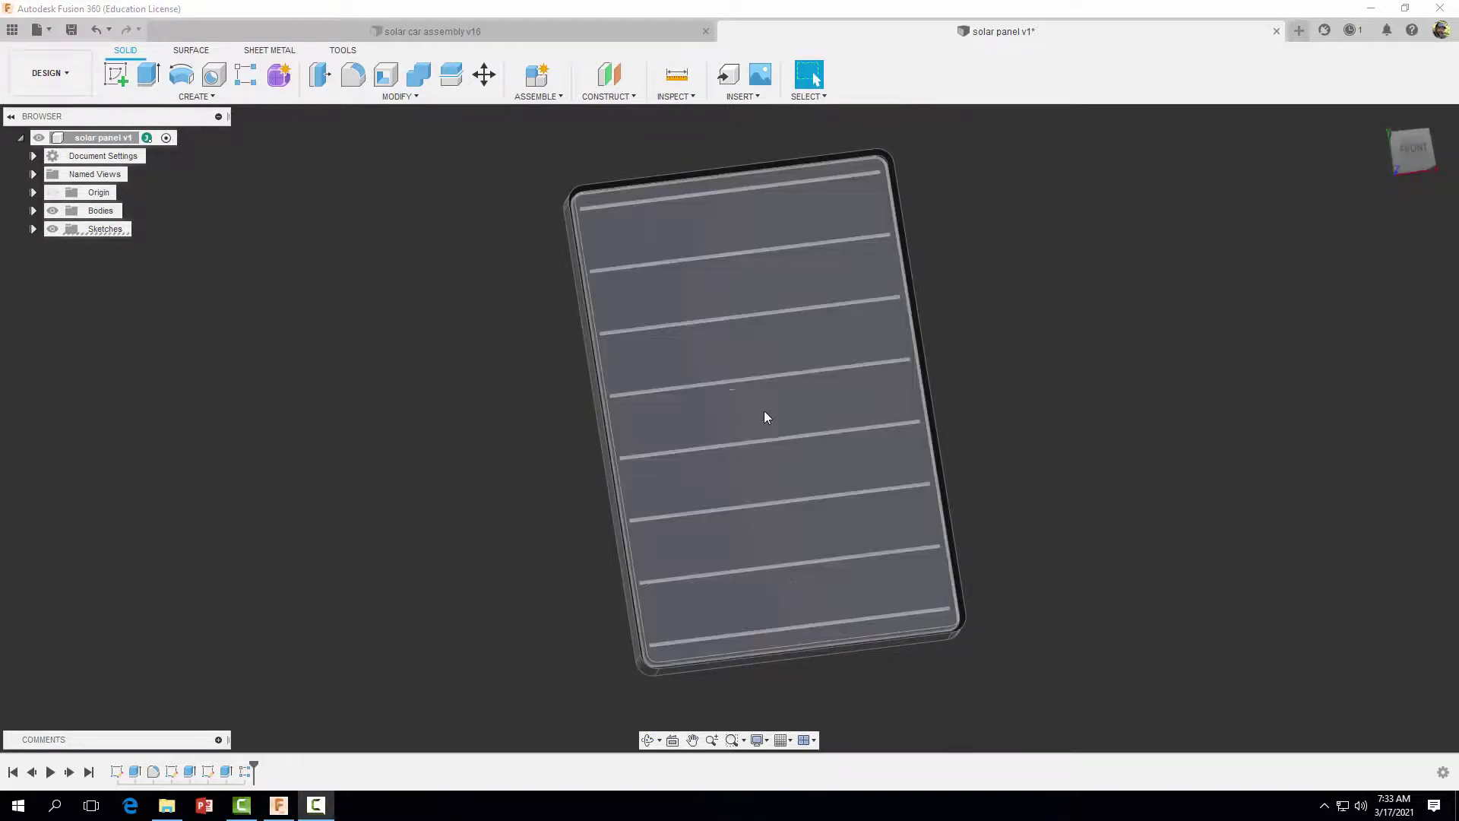
click(114, 74)
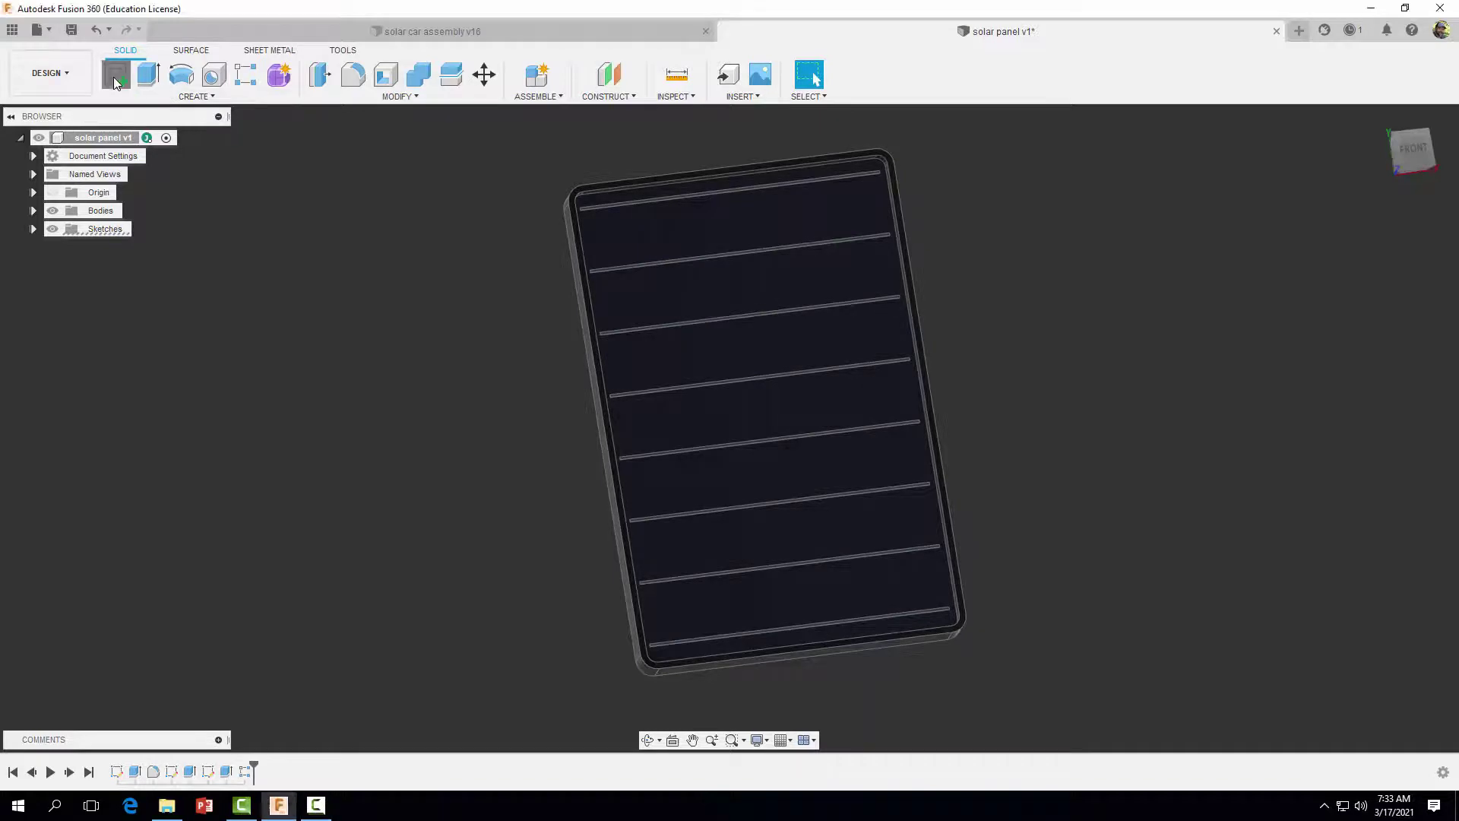
click(648, 222)
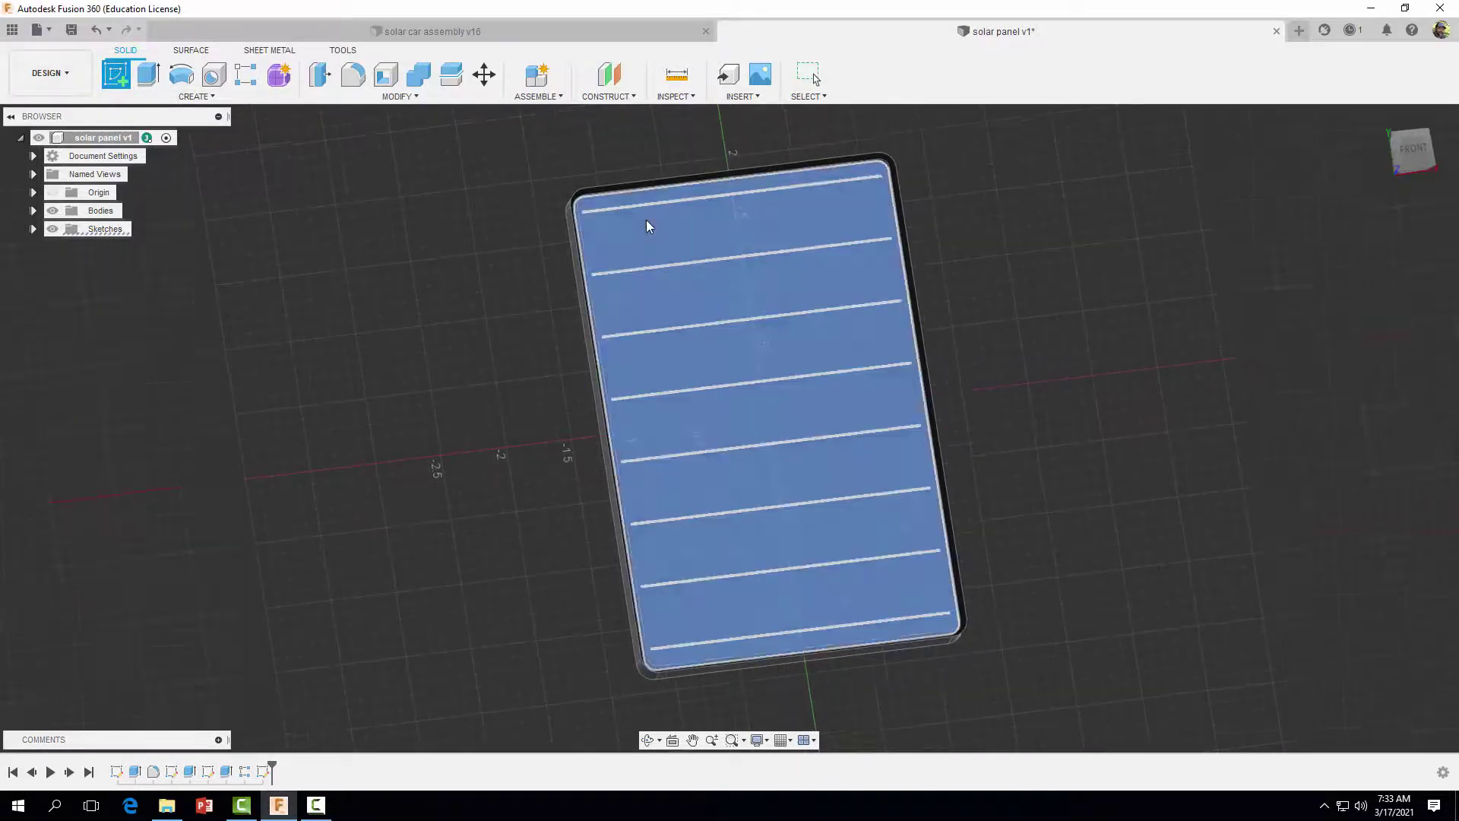
key(Escape)
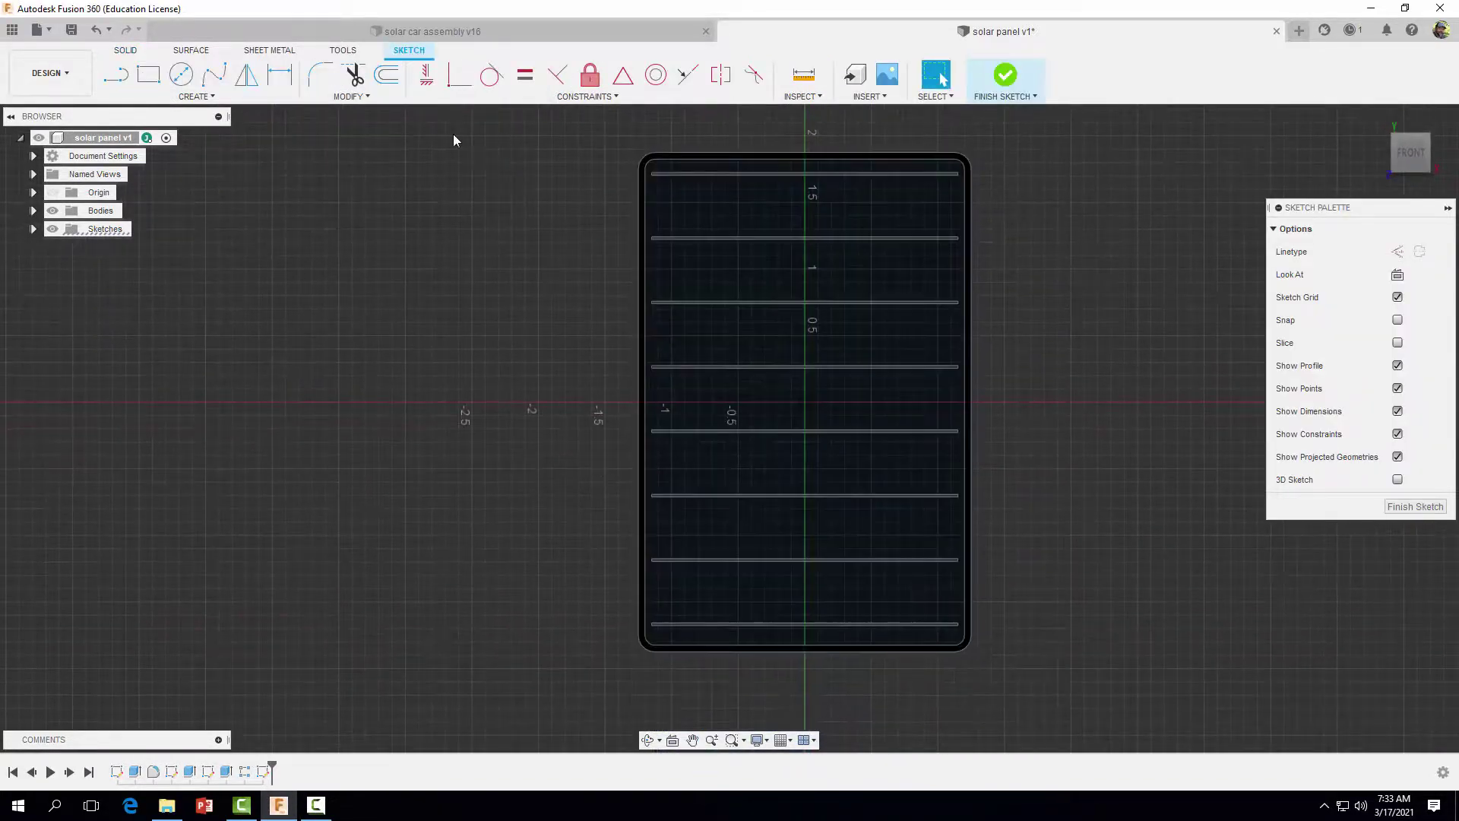
Draw a tall, narrow centre rectangle on the origin, about 3.557 in high and 0.148 in wide
click(196, 96)
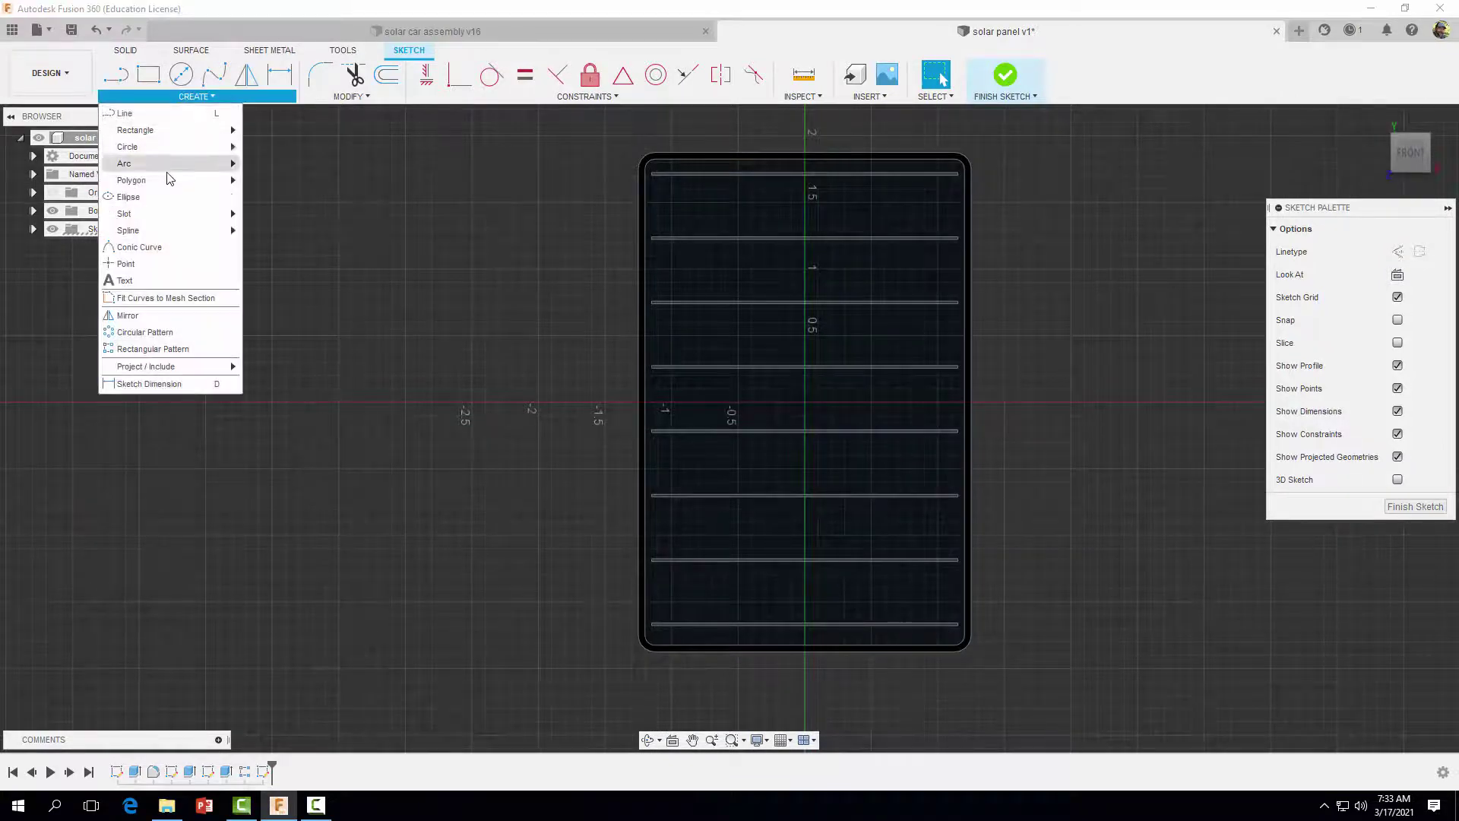
mouse_move(185, 130)
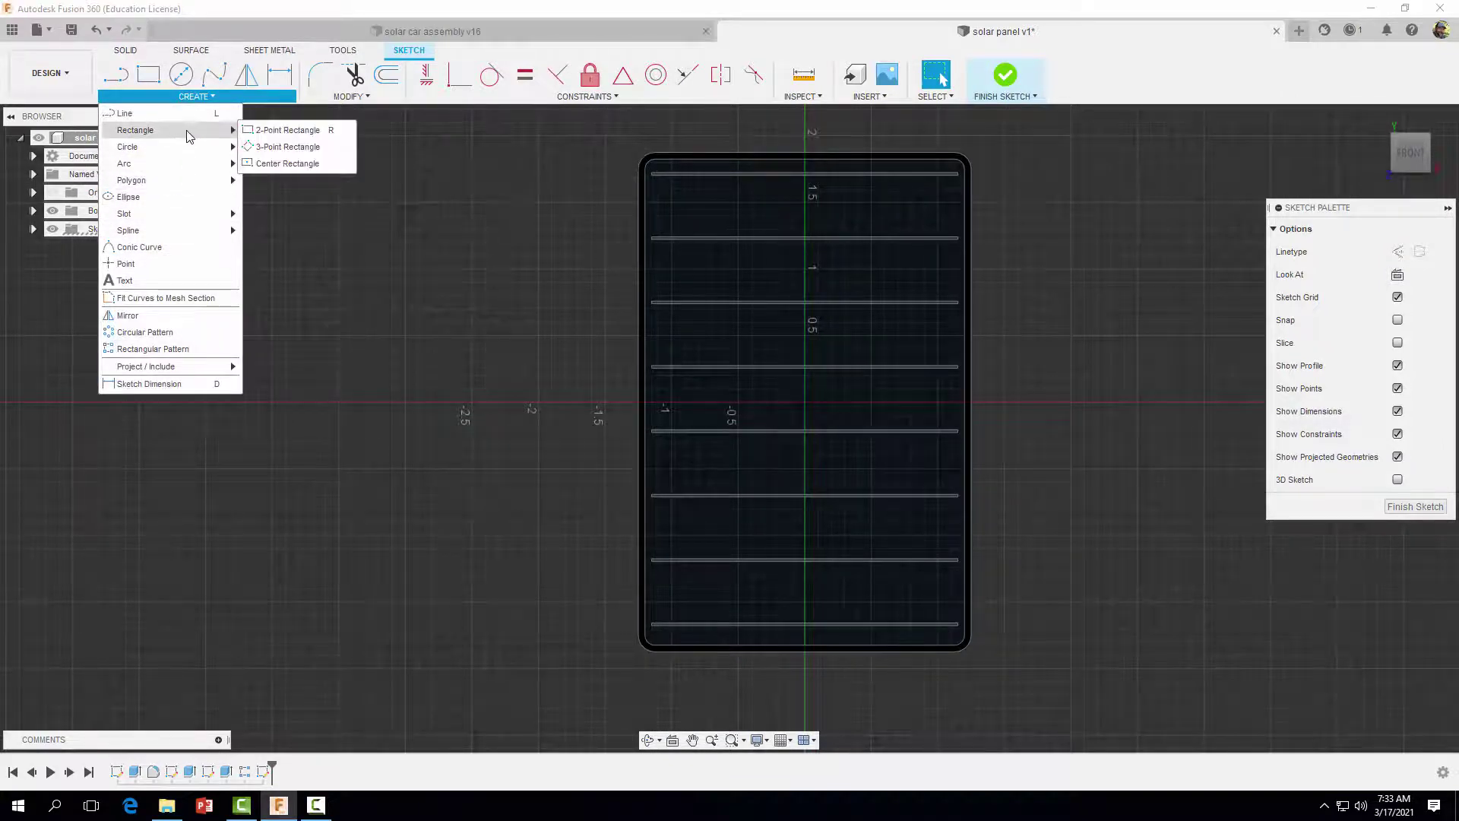
click(261, 164)
scroll(802, 374, up, 1)
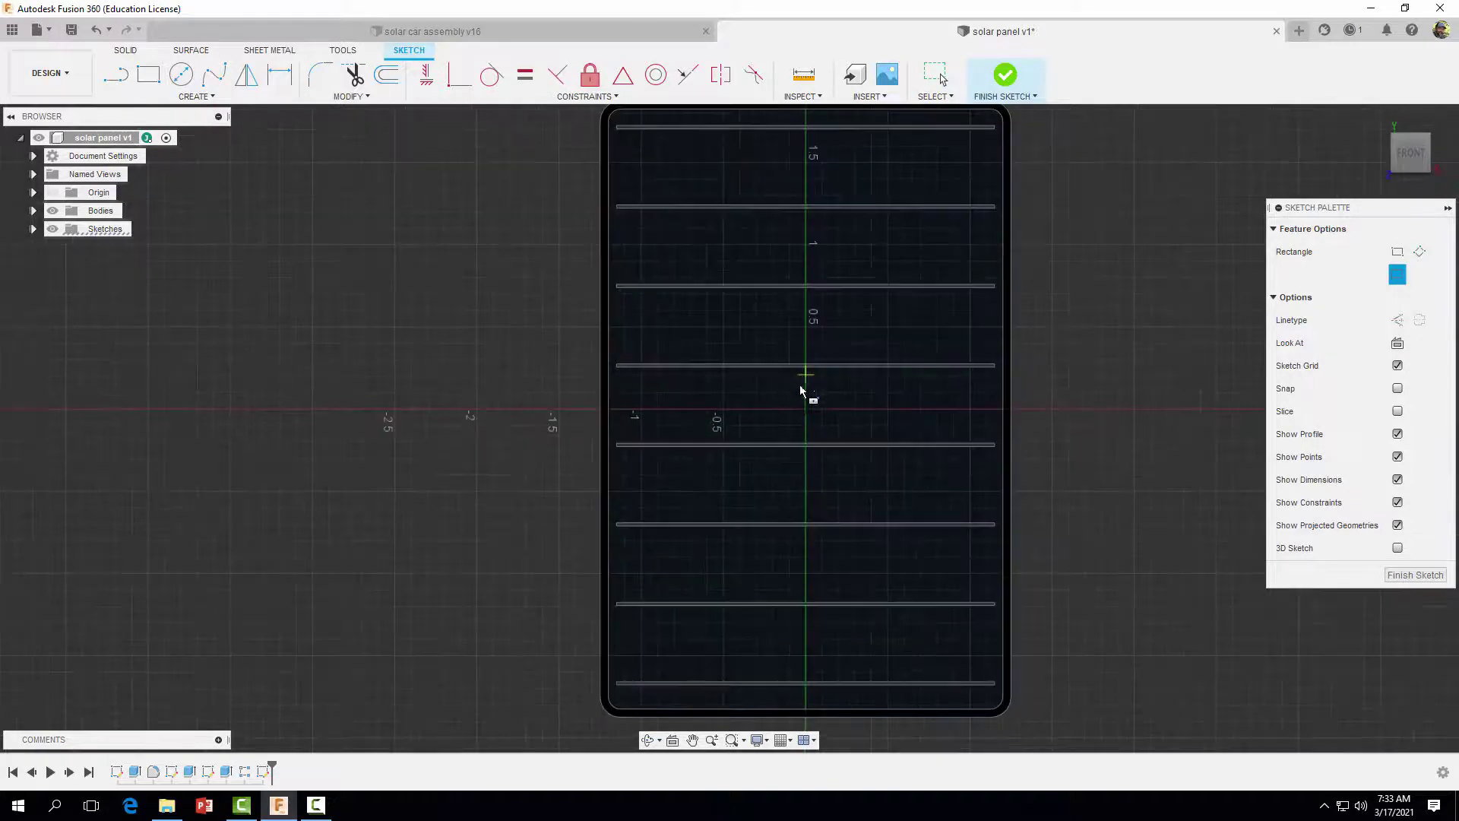
click(806, 410)
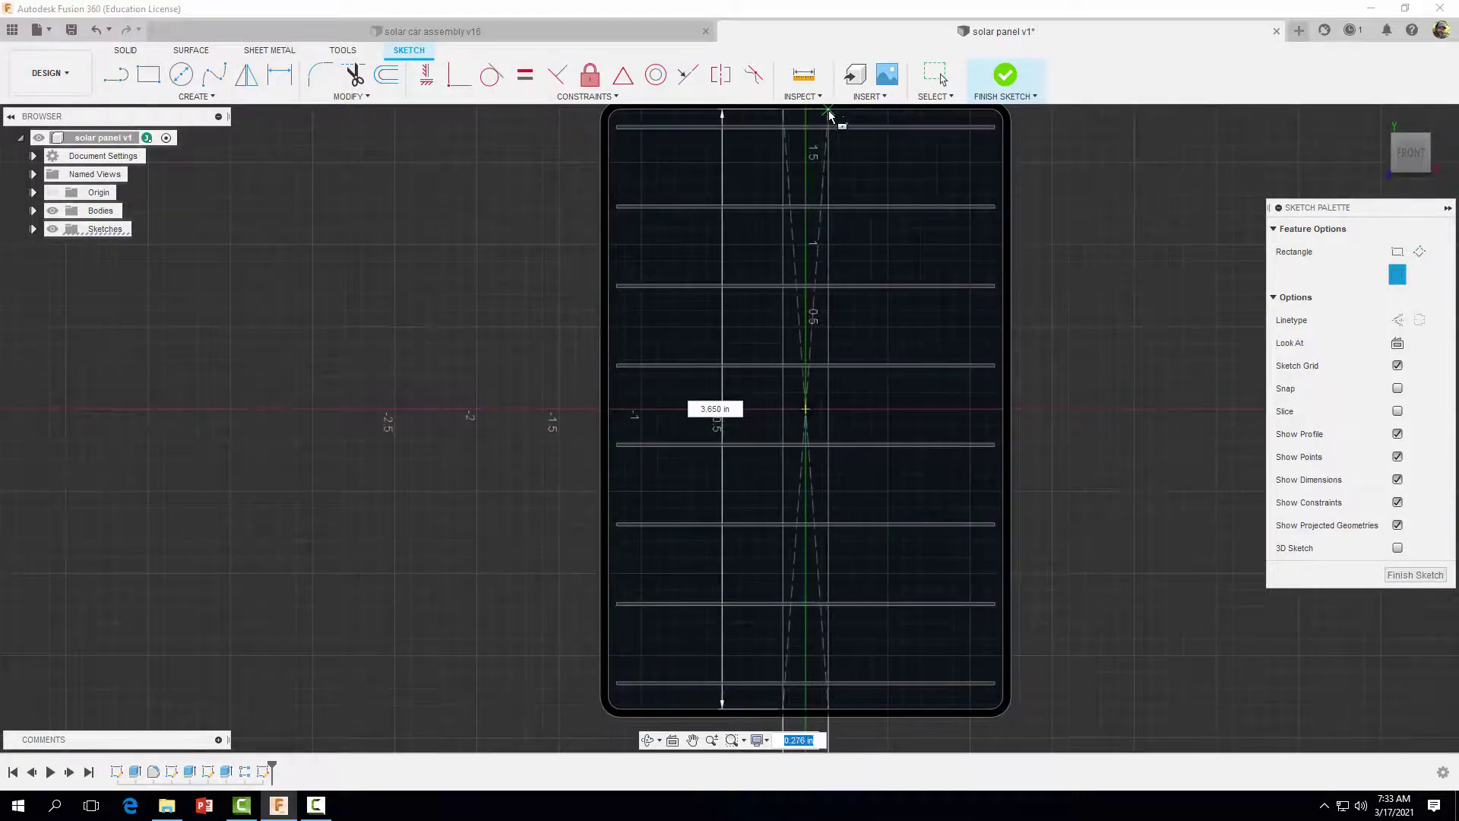
middle_drag(825, 128, 832, 164)
scroll(832, 172, up, 2)
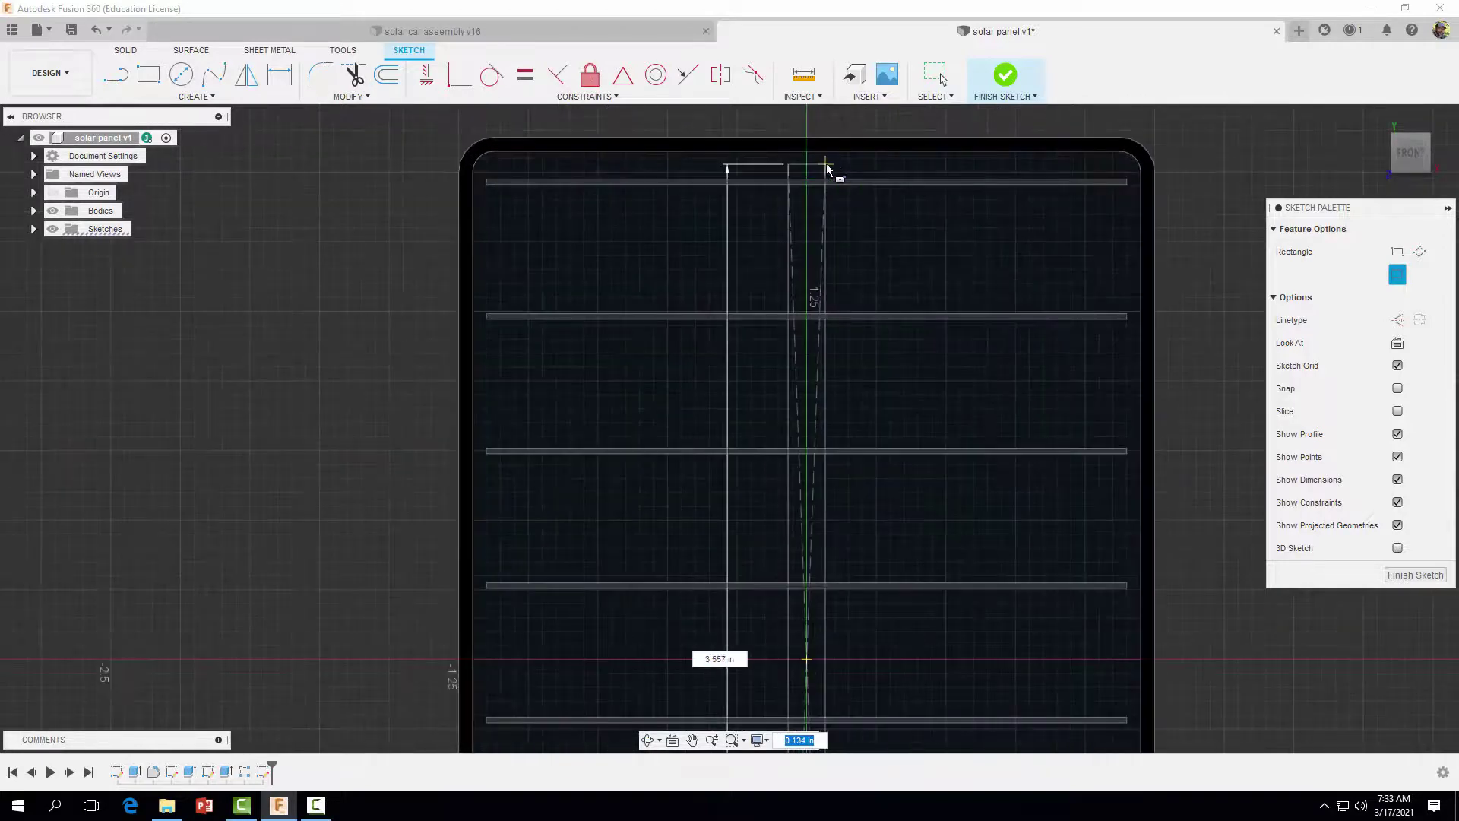
click(828, 167)
Dimension the rectangle's long side and set its length to 3.5 in
key(d)
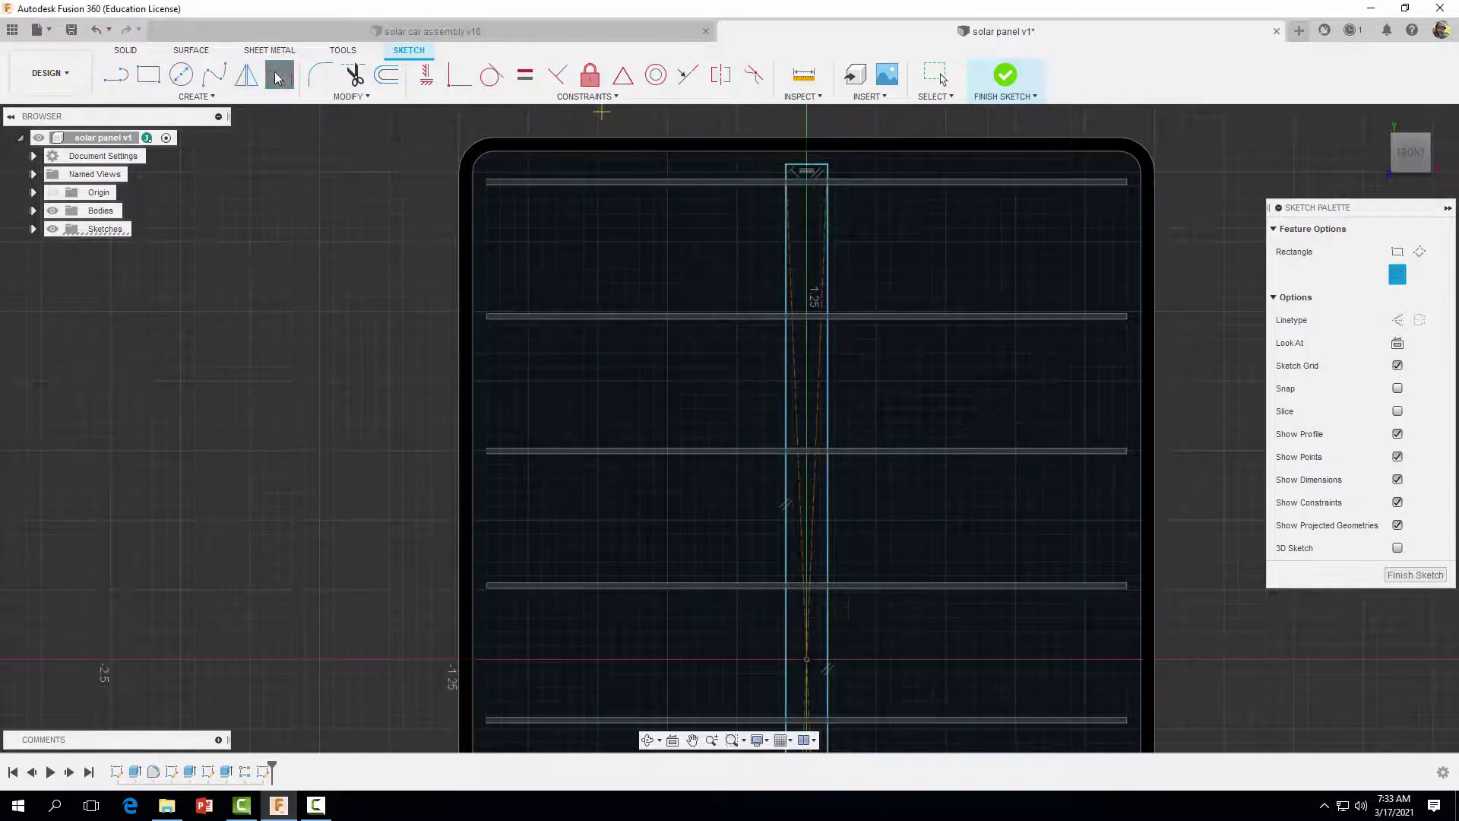
click(828, 384)
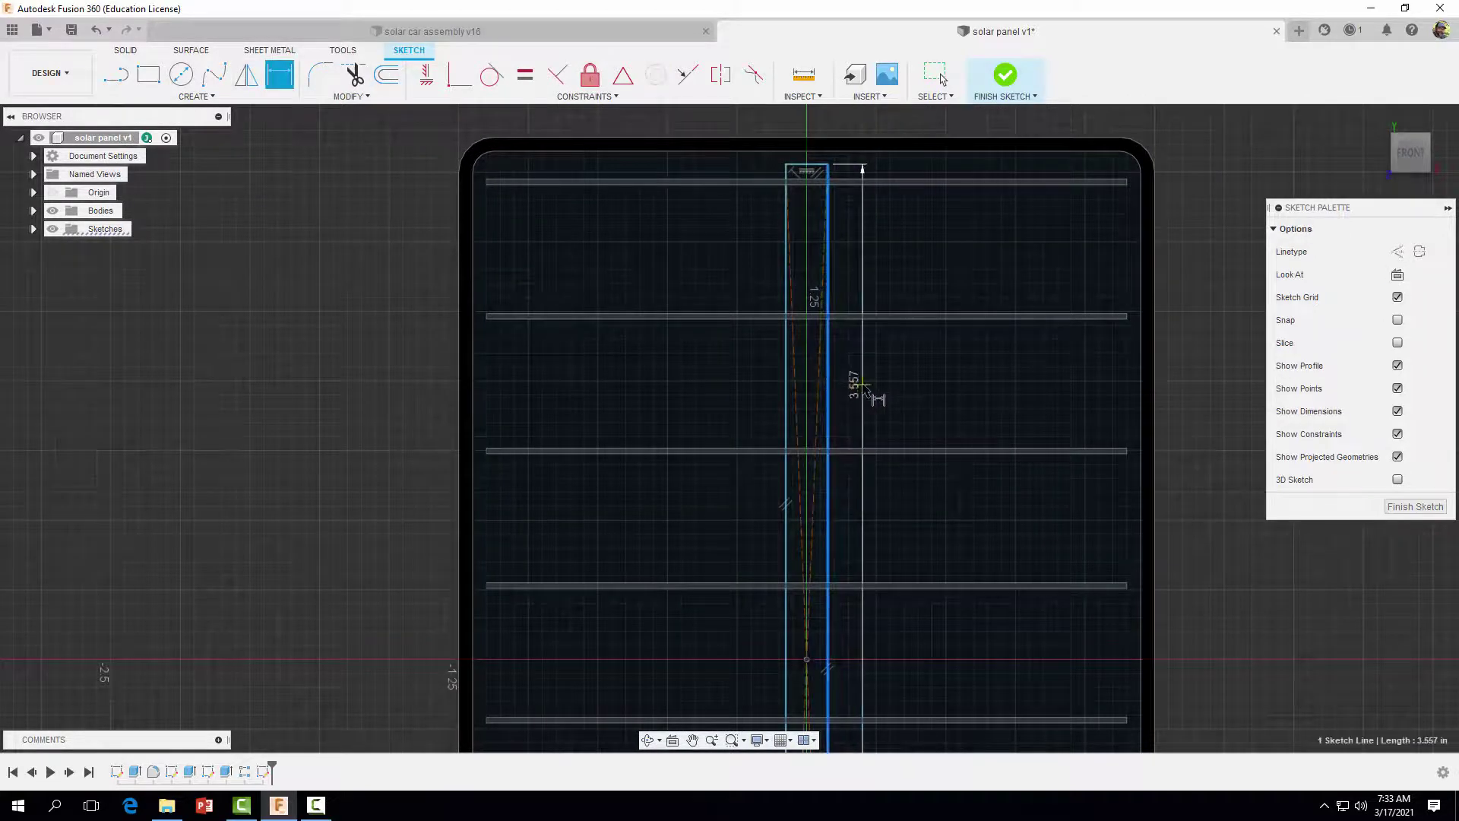
click(863, 384)
text(3.5)
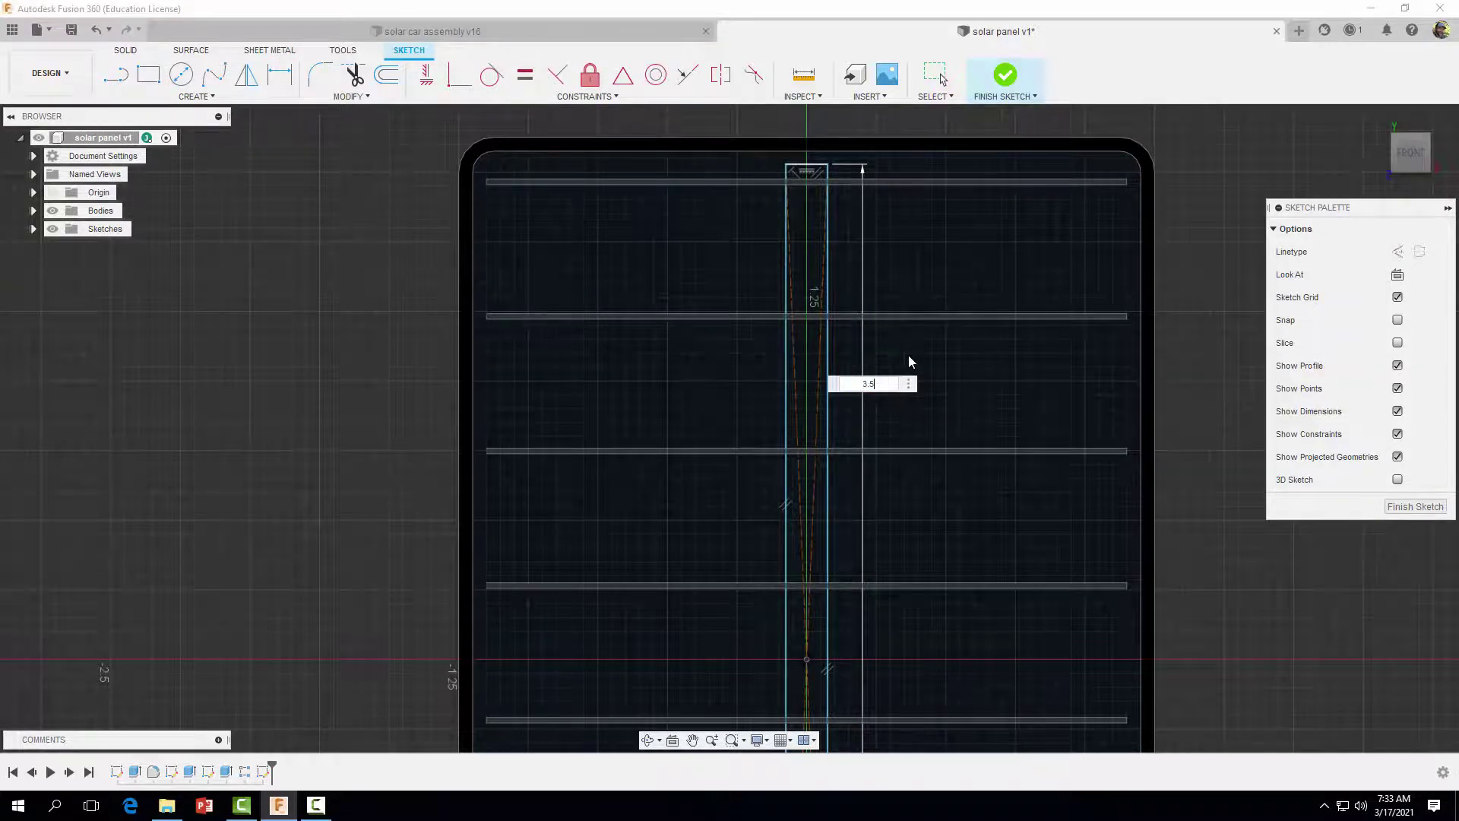
key(Return)
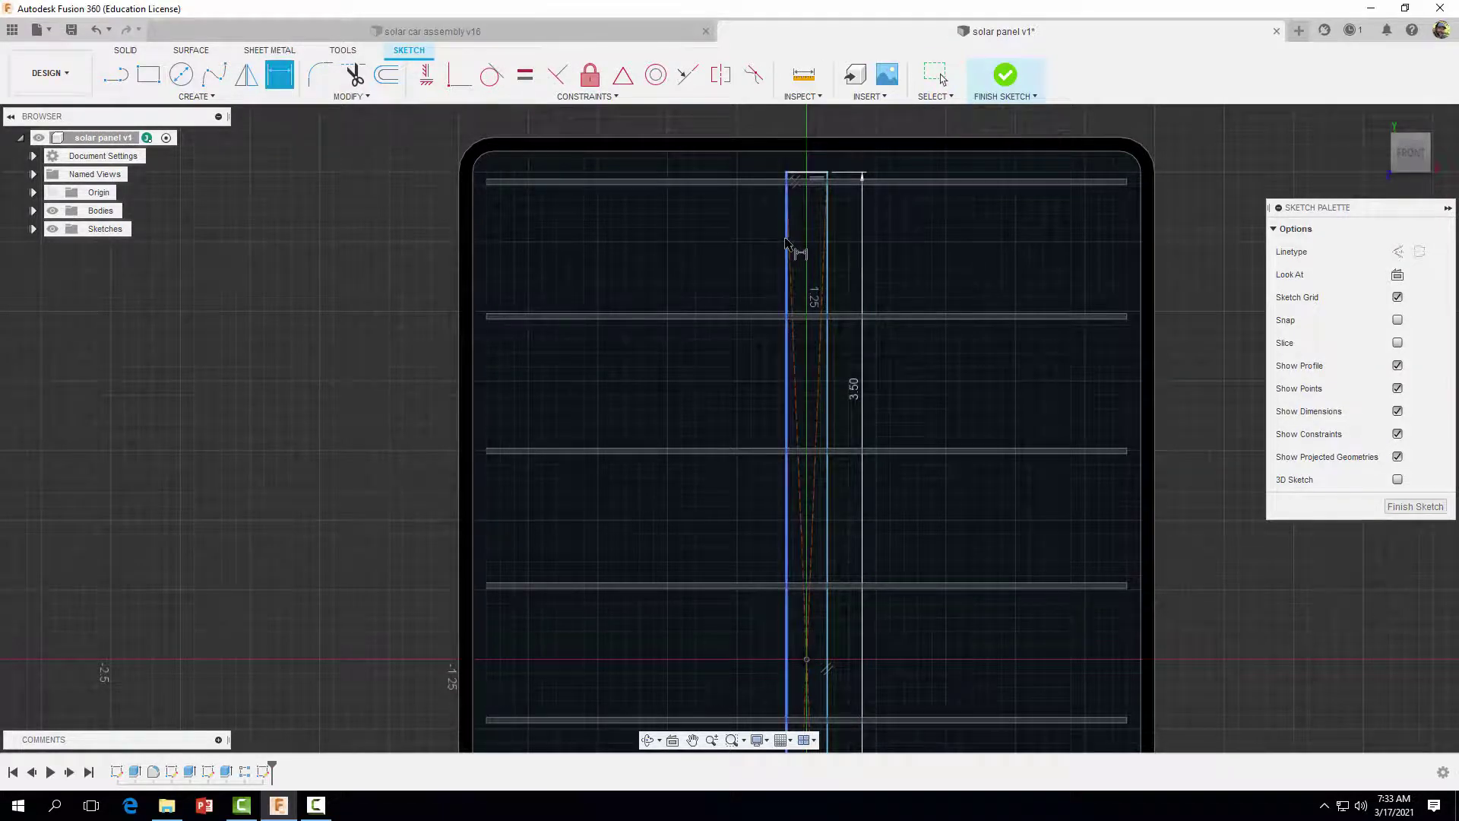
Dimension the distance between the rectangle's long sides, set it to 0.08 in and finish the sketch
click(791, 245)
click(827, 247)
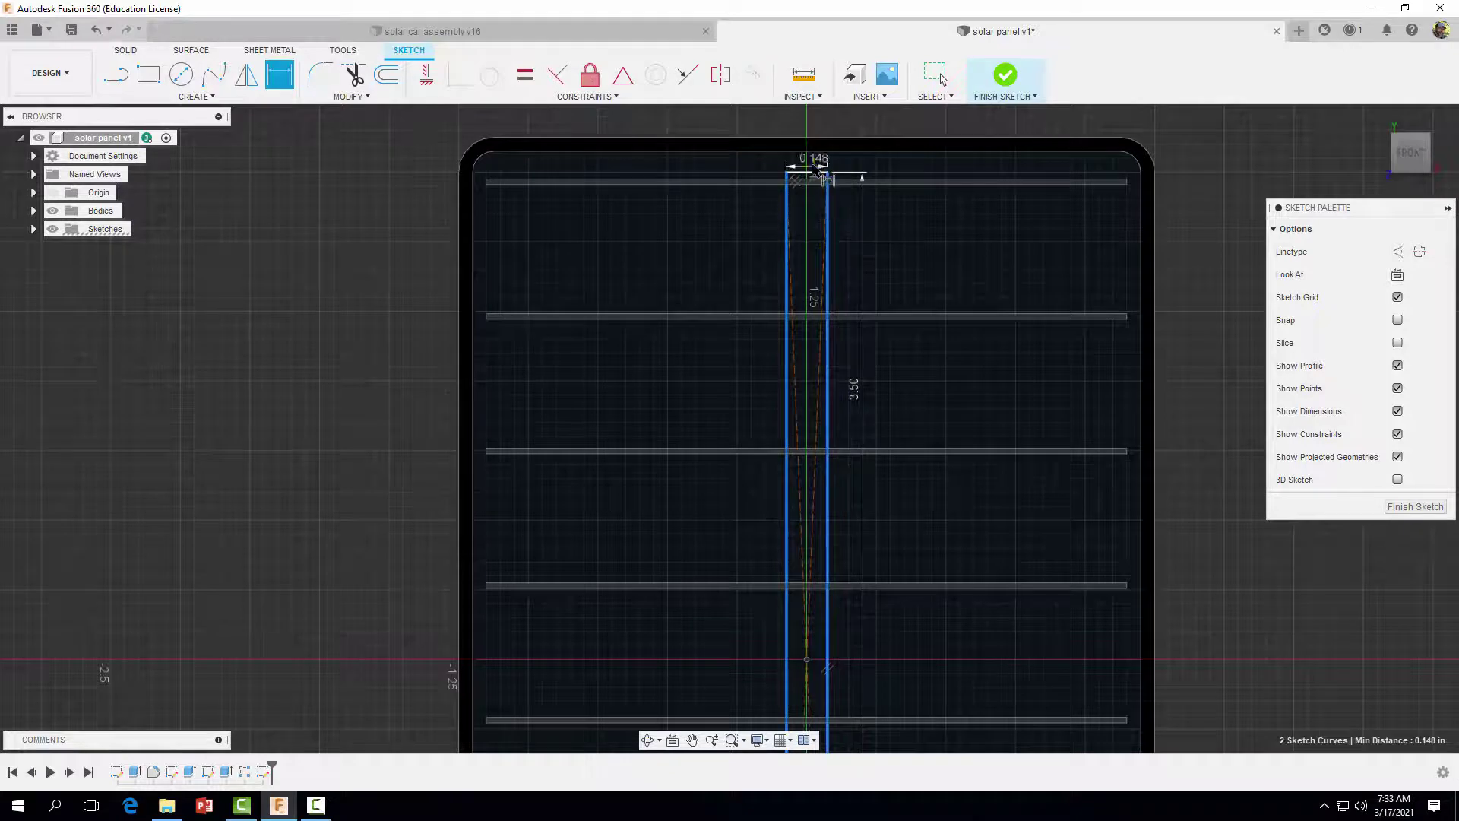
click(812, 166)
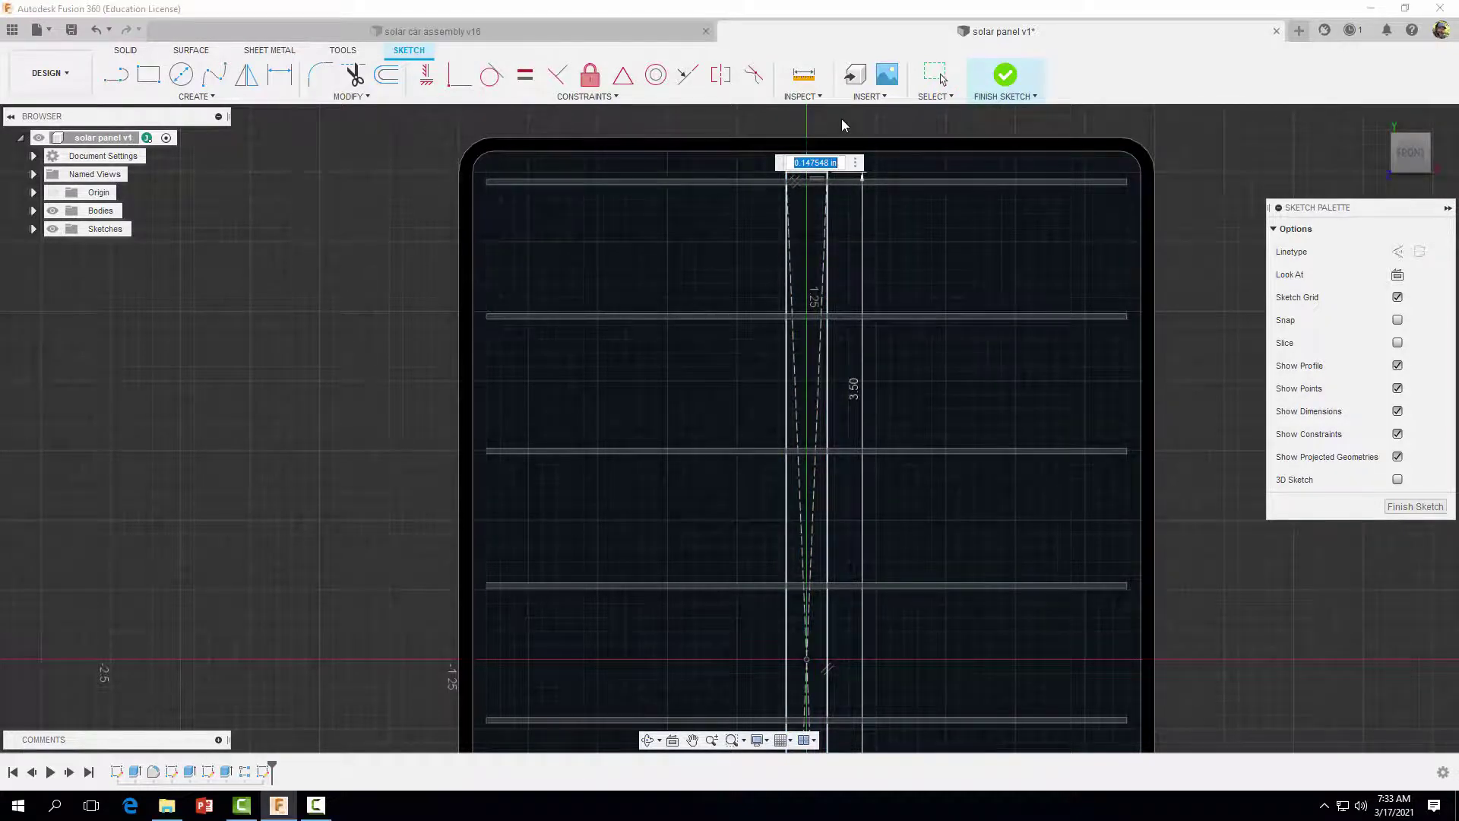
key(BackSpace)
key(Return)
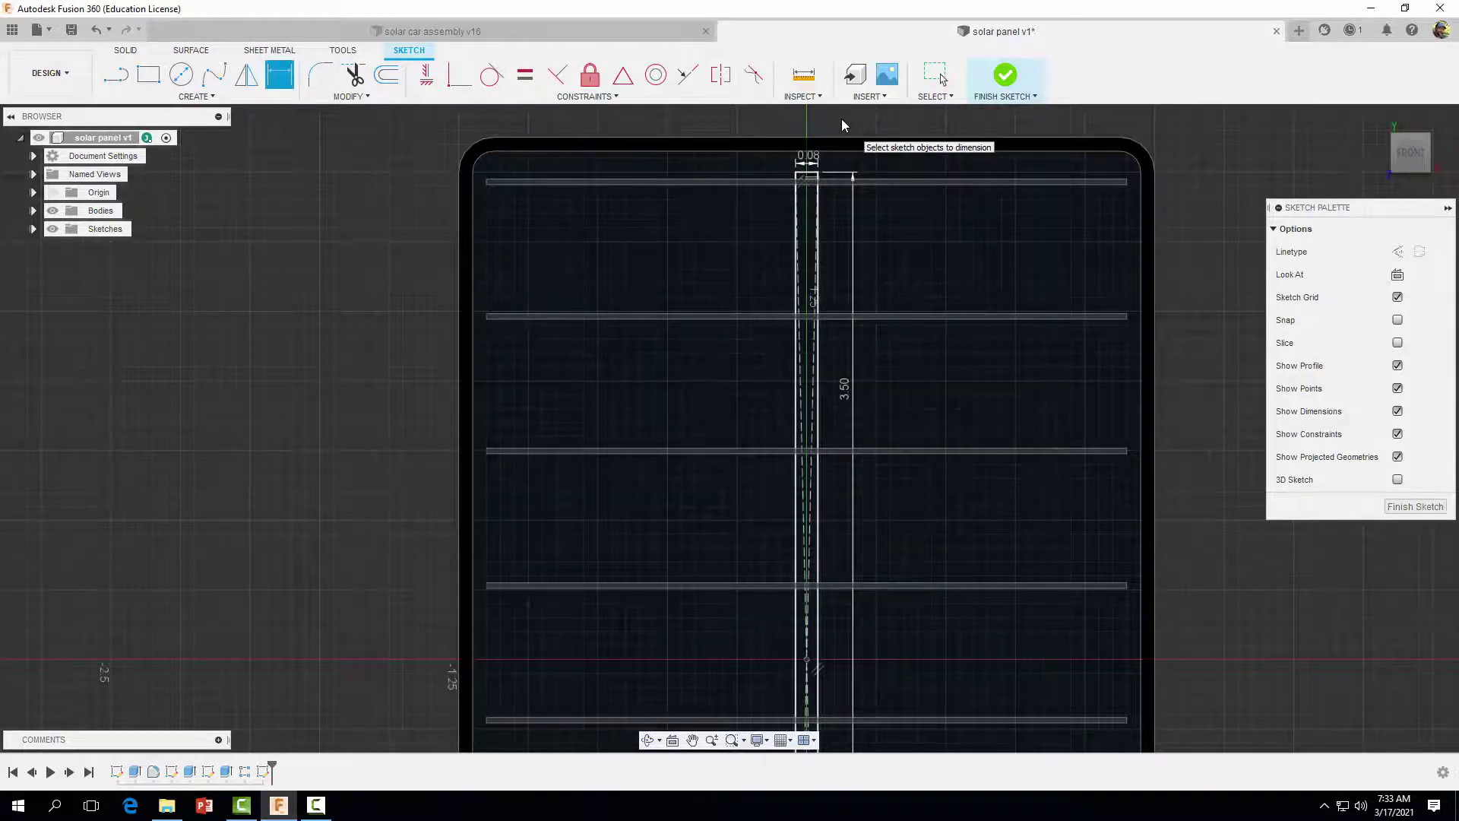
click(1005, 76)
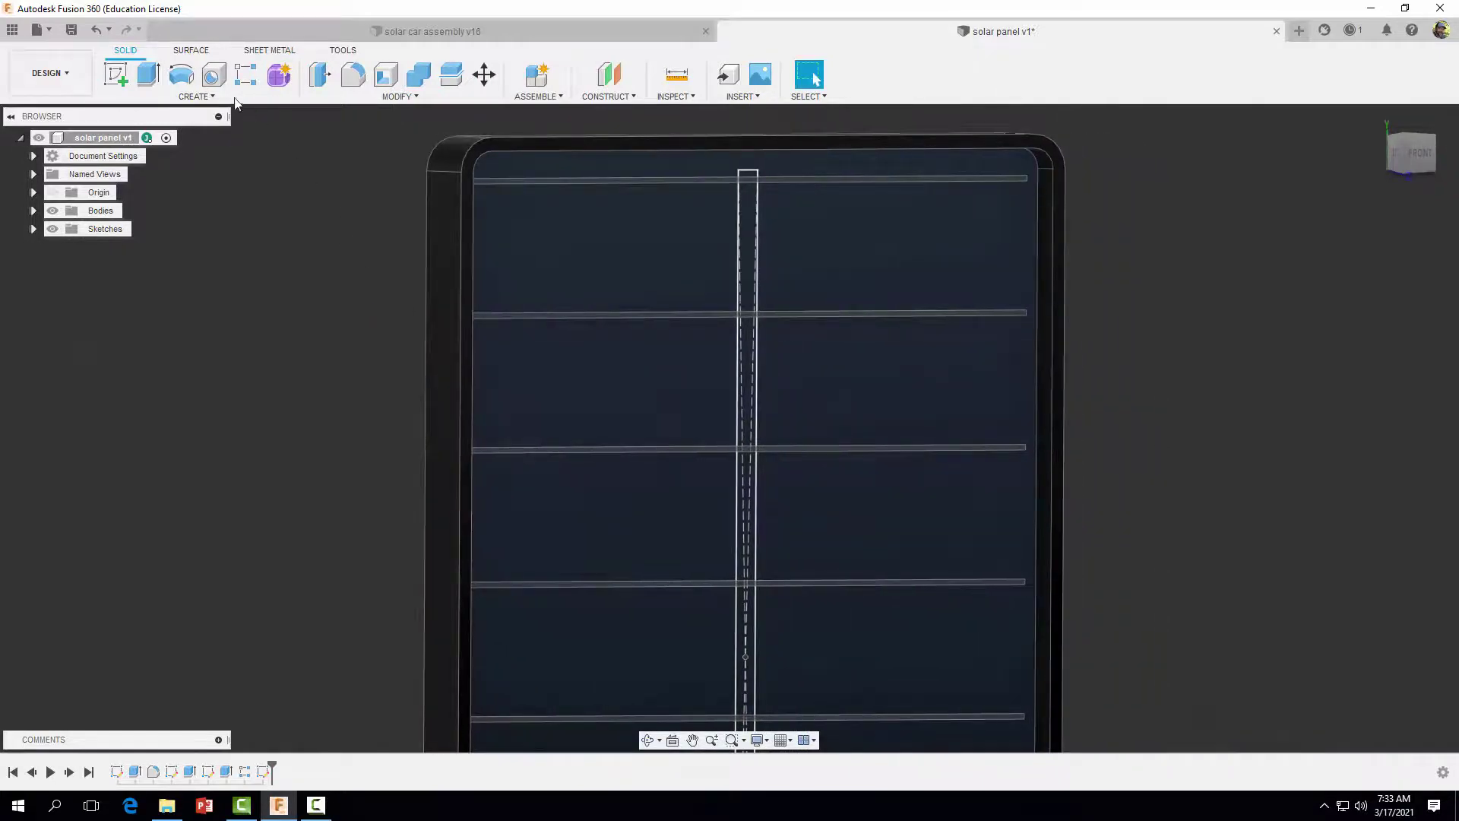
Start an Extrude and select the vertical strip's profile segments from its upper end through the third horizontal strip
click(147, 76)
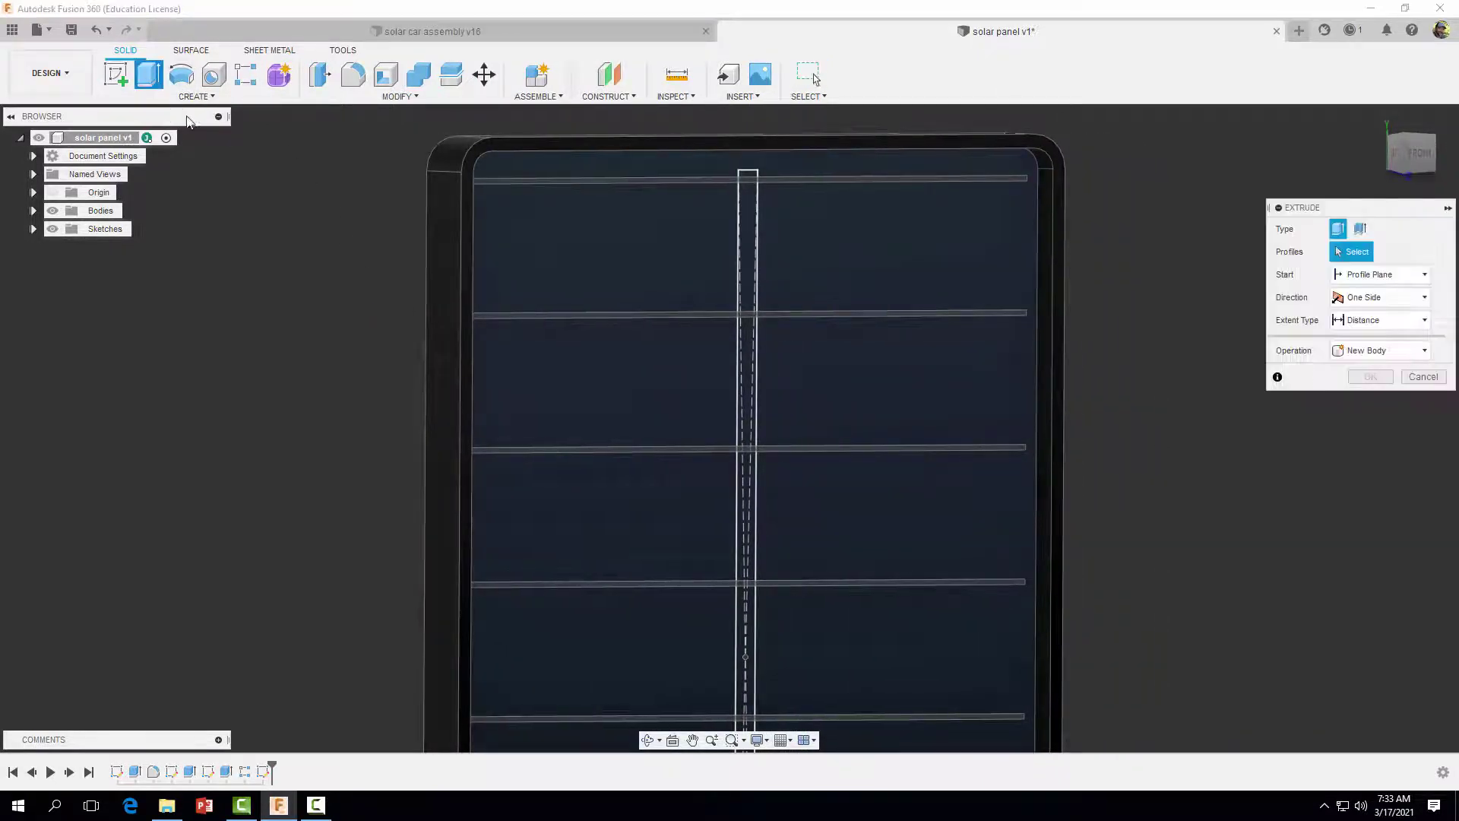
scroll(735, 182, up, 3)
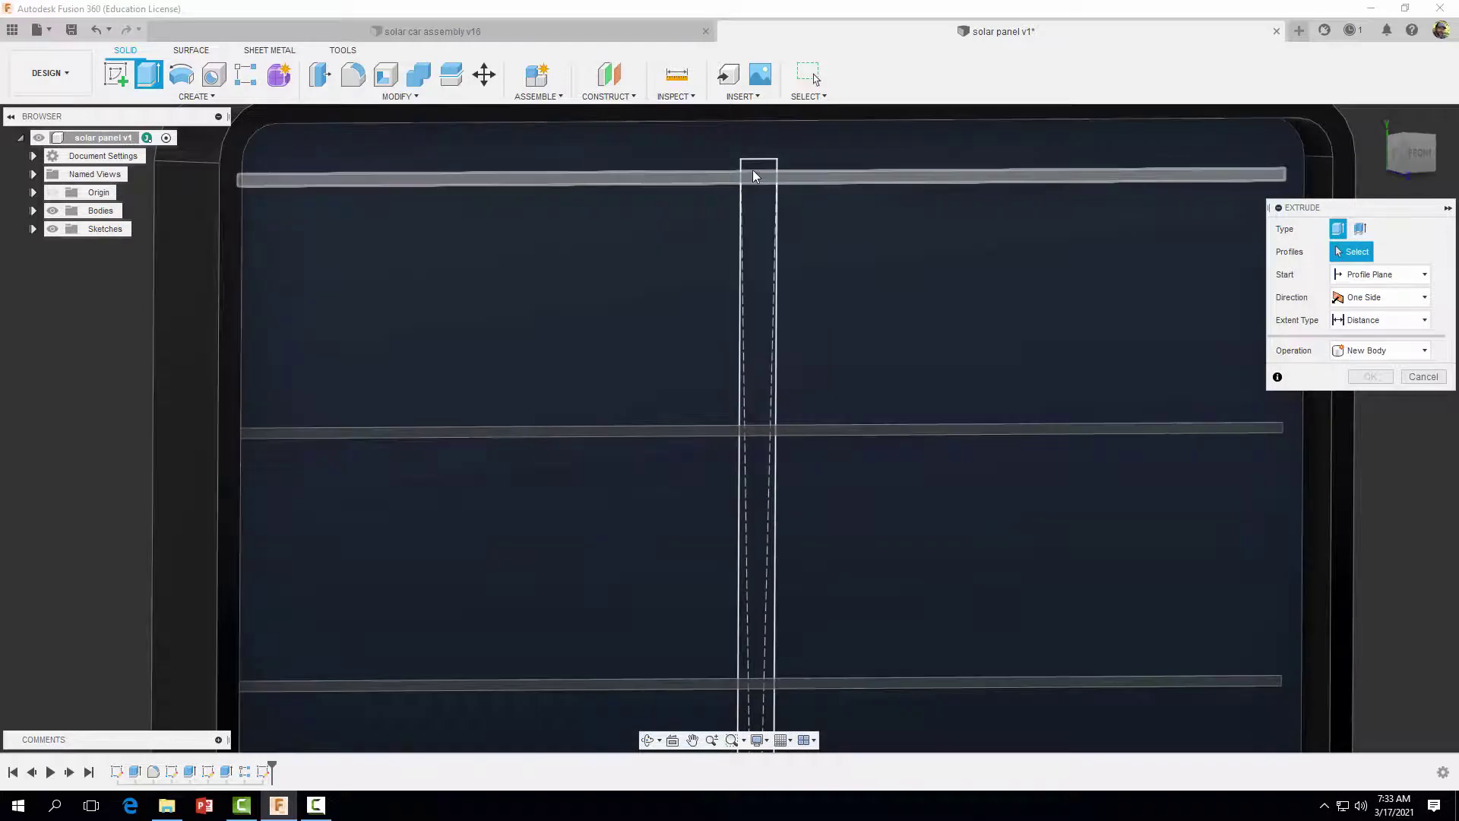
click(754, 166)
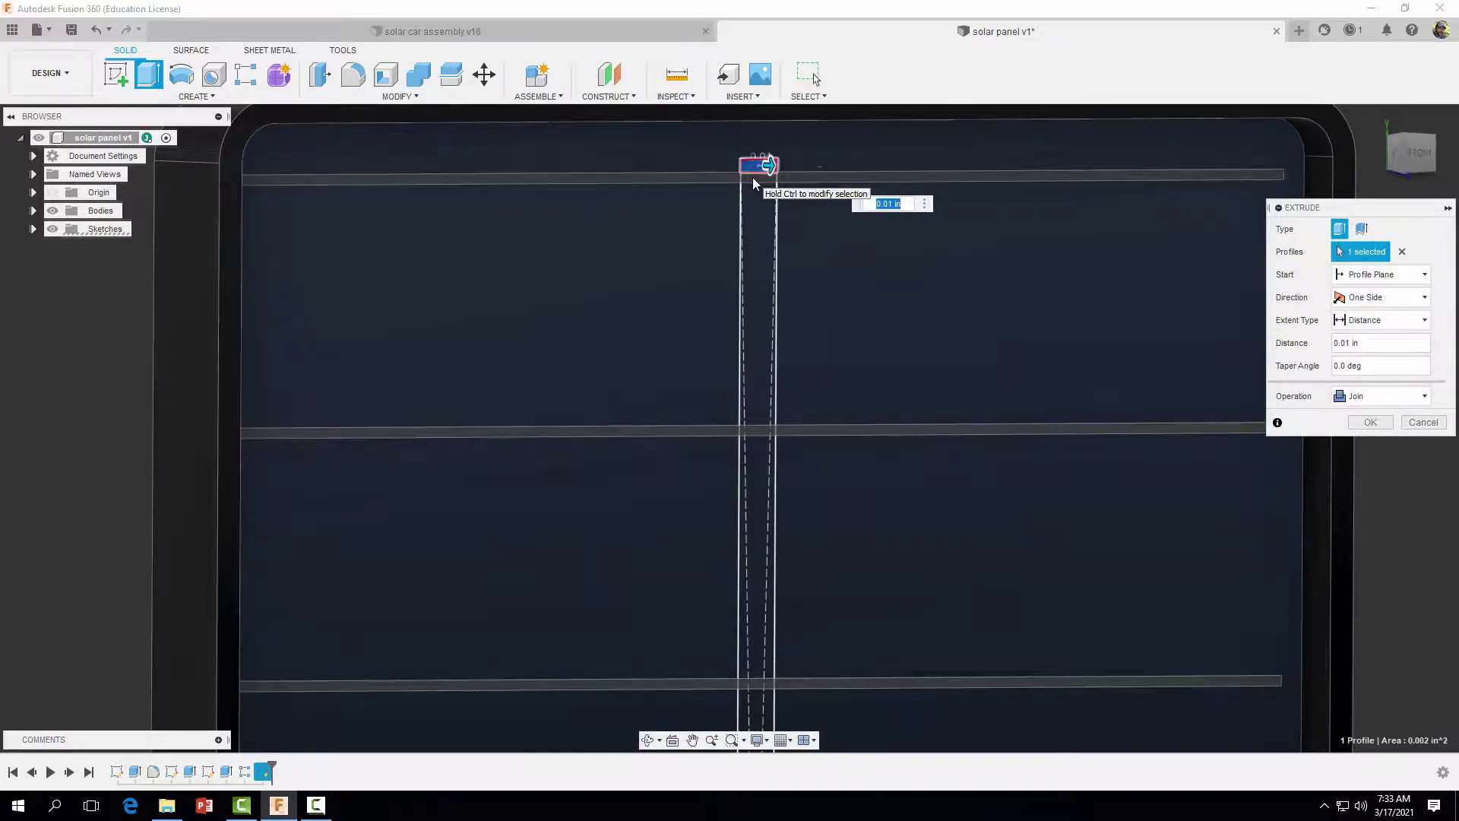
click(753, 176)
click(760, 195)
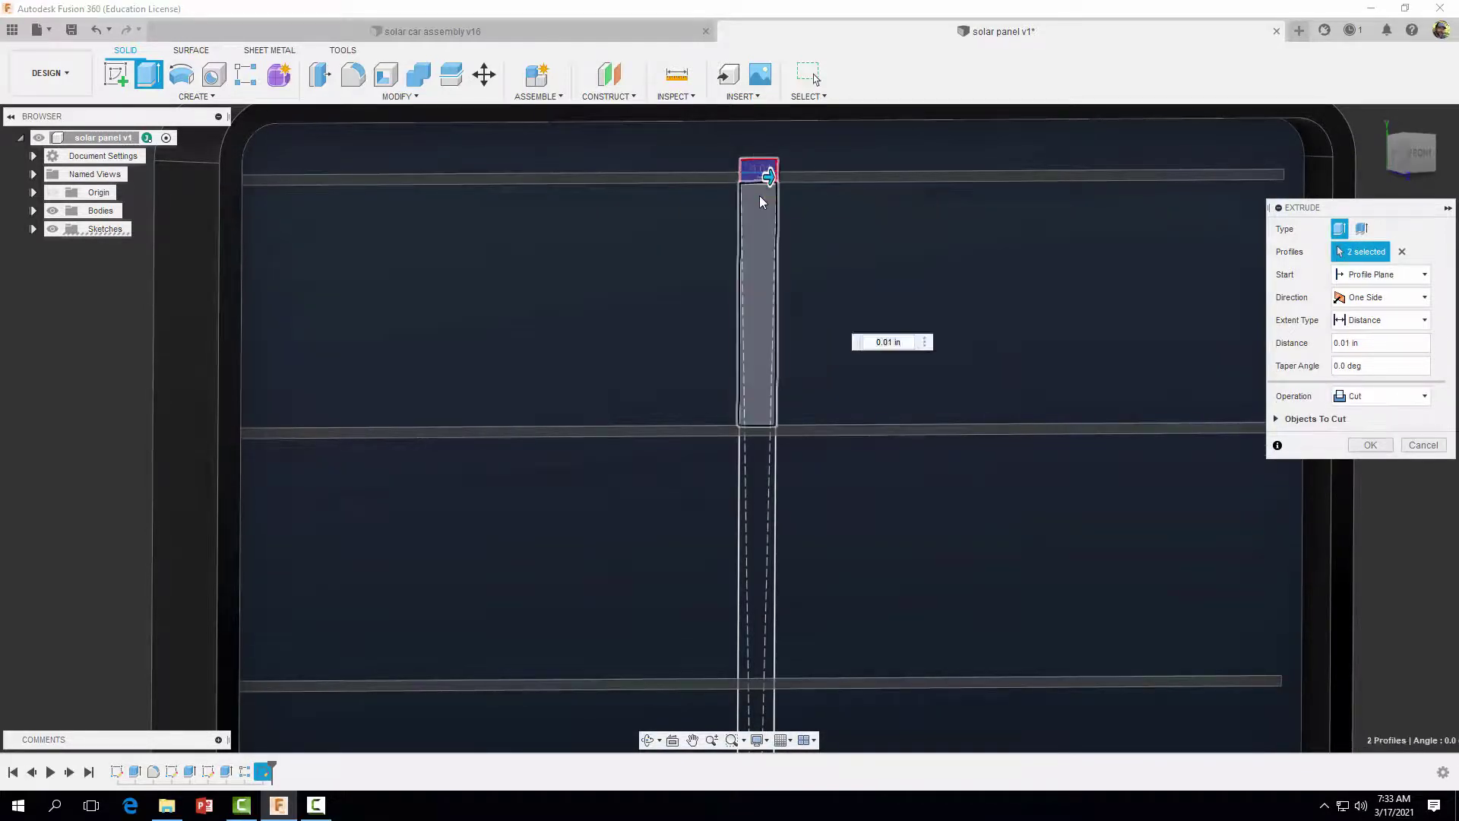
click(769, 415)
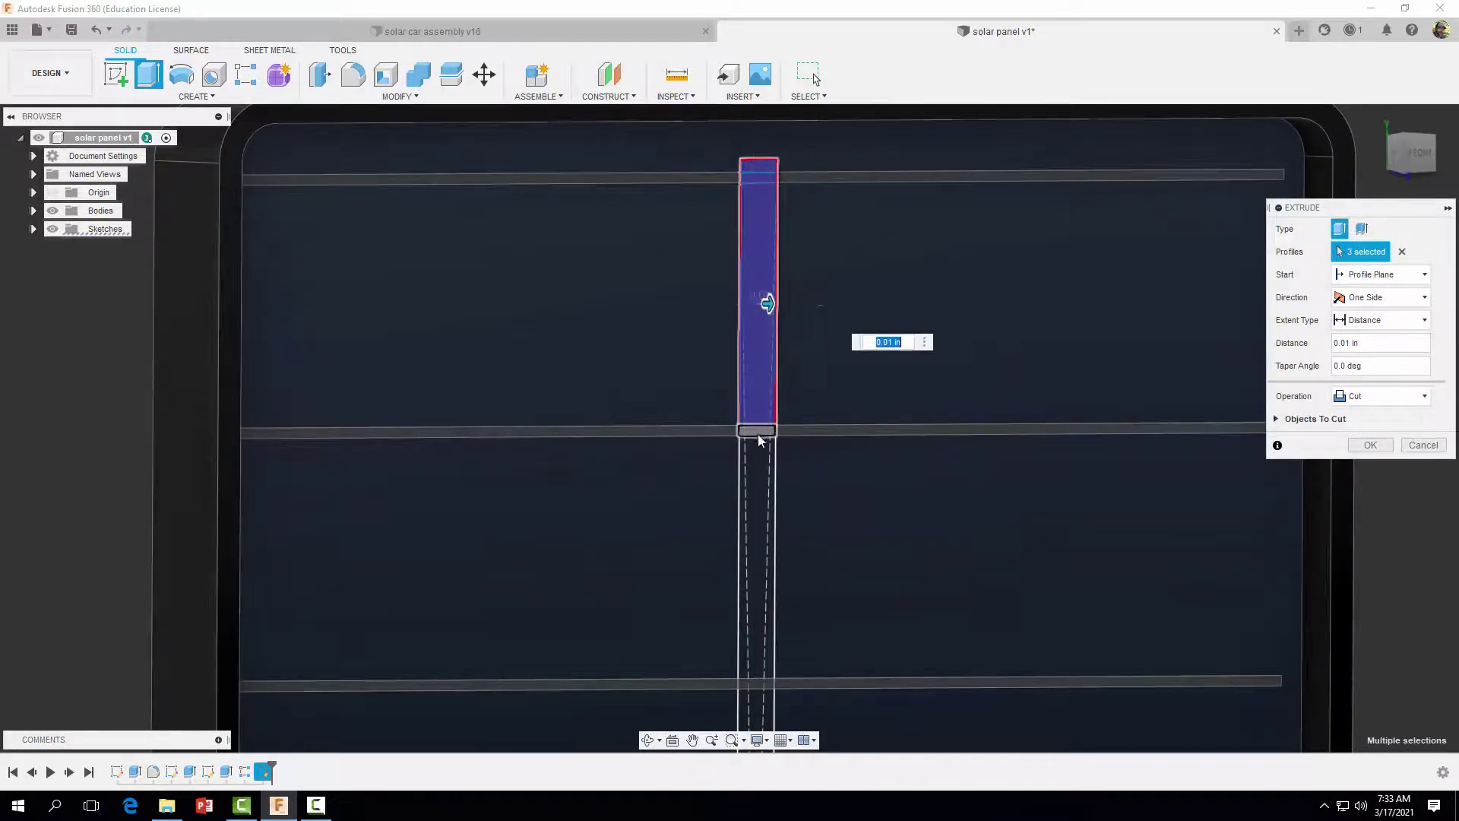
click(755, 667)
click(757, 684)
Add the vertical strip's profile segments between the third and sixth horizontal strips to the extrusion, including the crossings in between
middle_drag(871, 652, 842, 342)
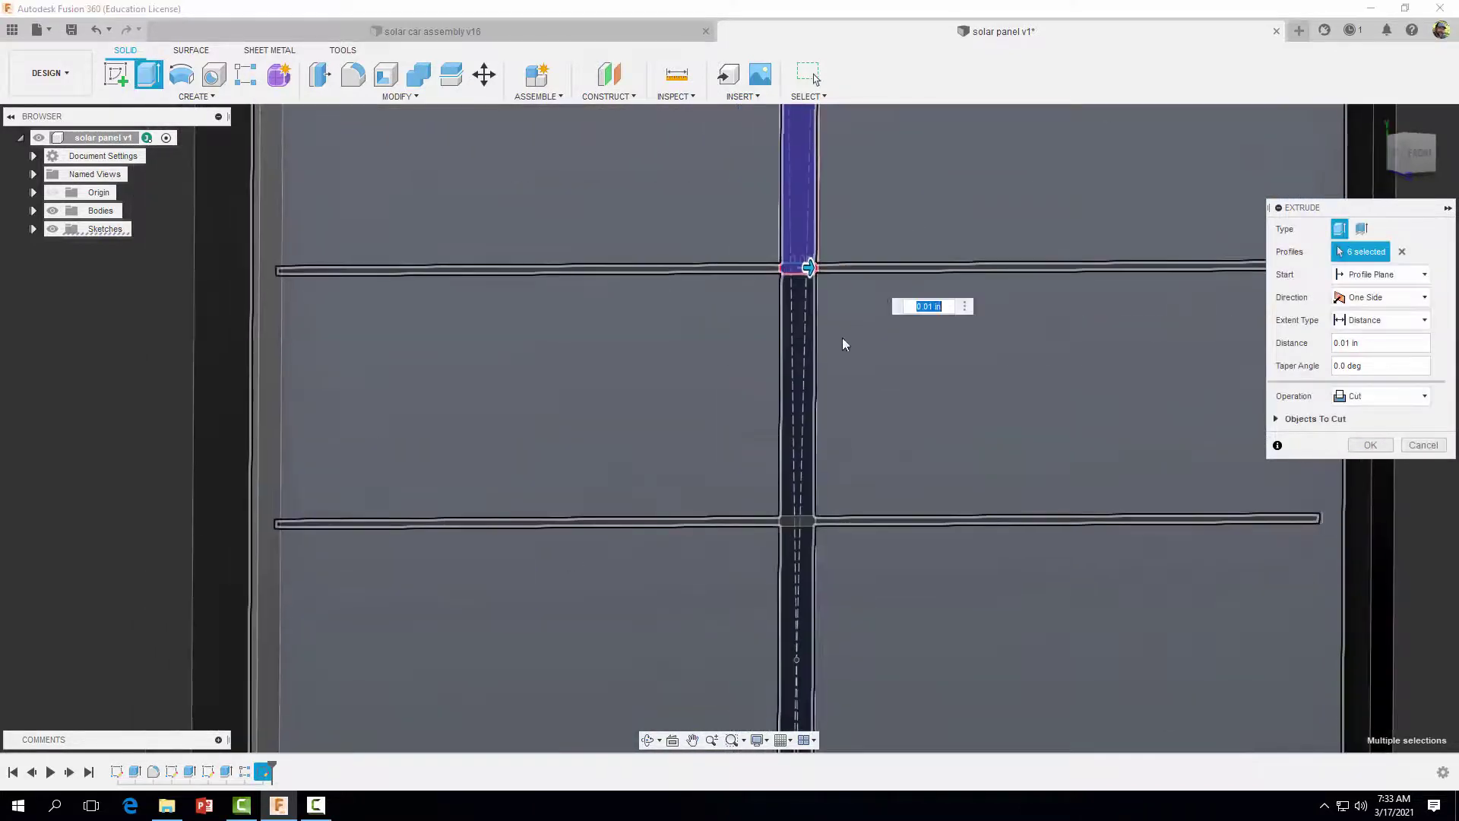
click(804, 369)
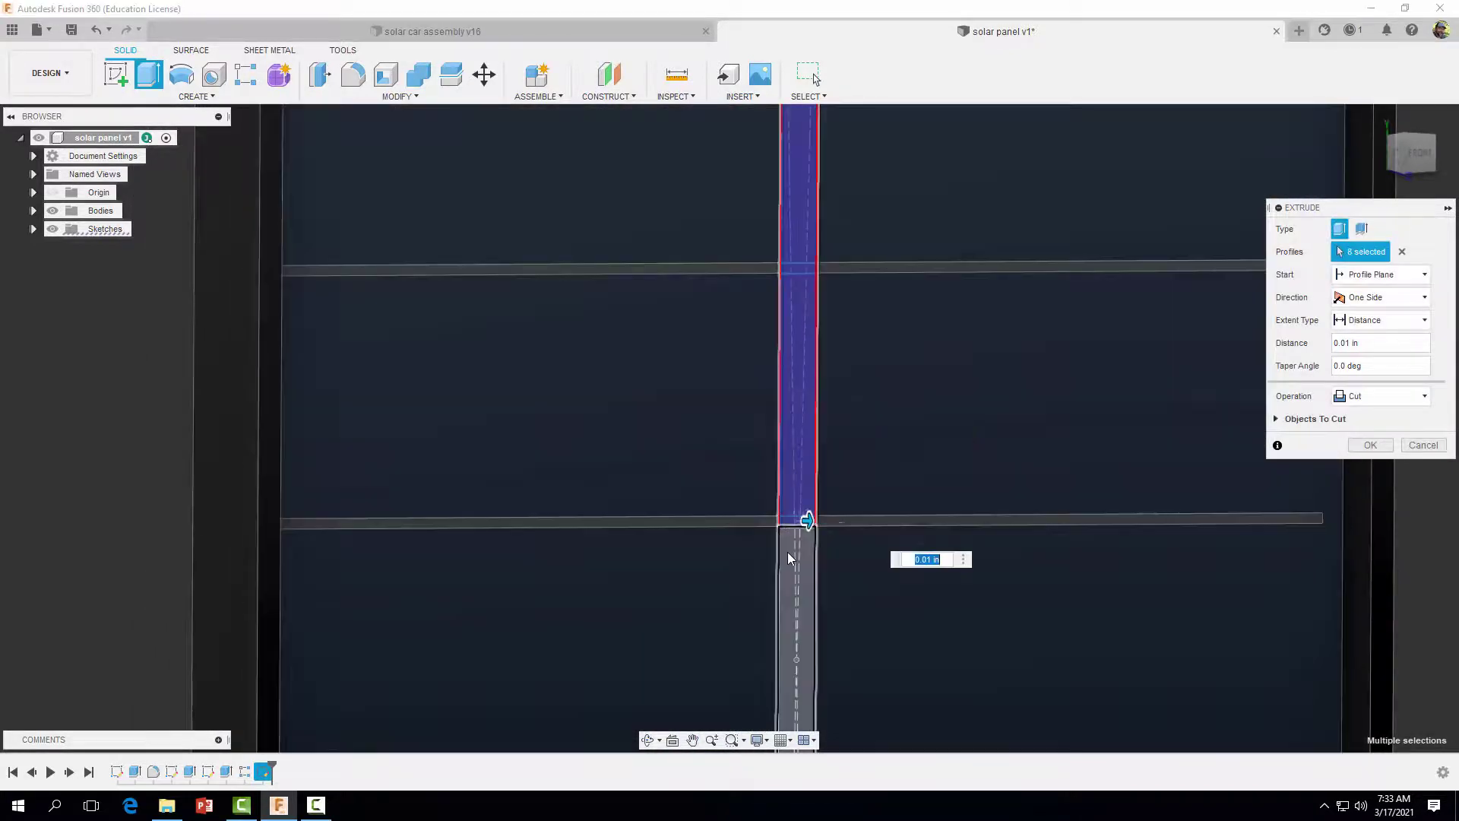
click(787, 552)
click(799, 557)
scroll(874, 551, down, 2)
middle_drag(790, 623, 805, 512)
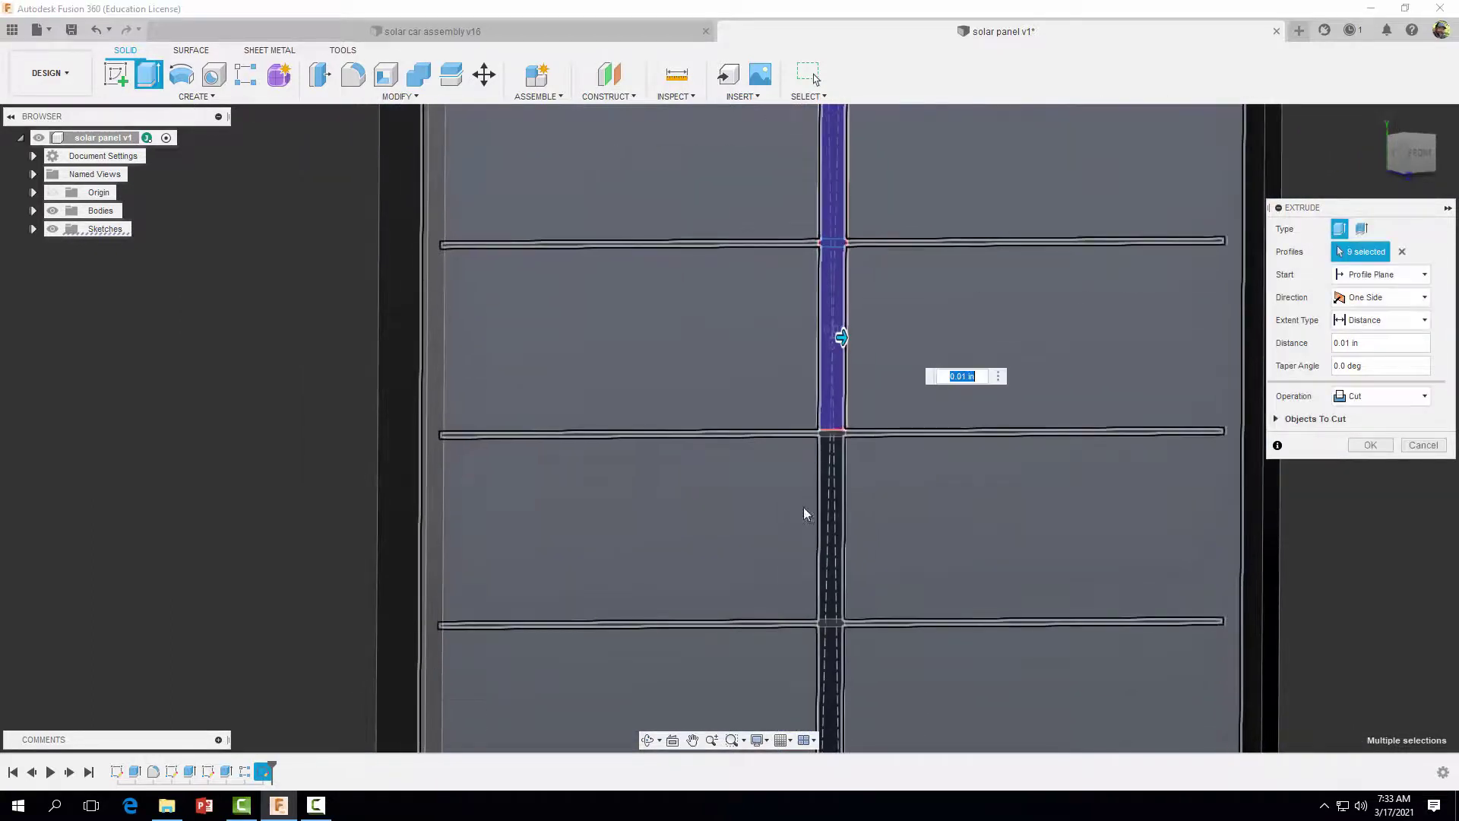
scroll(805, 512, up, 3)
click(859, 368)
click(865, 434)
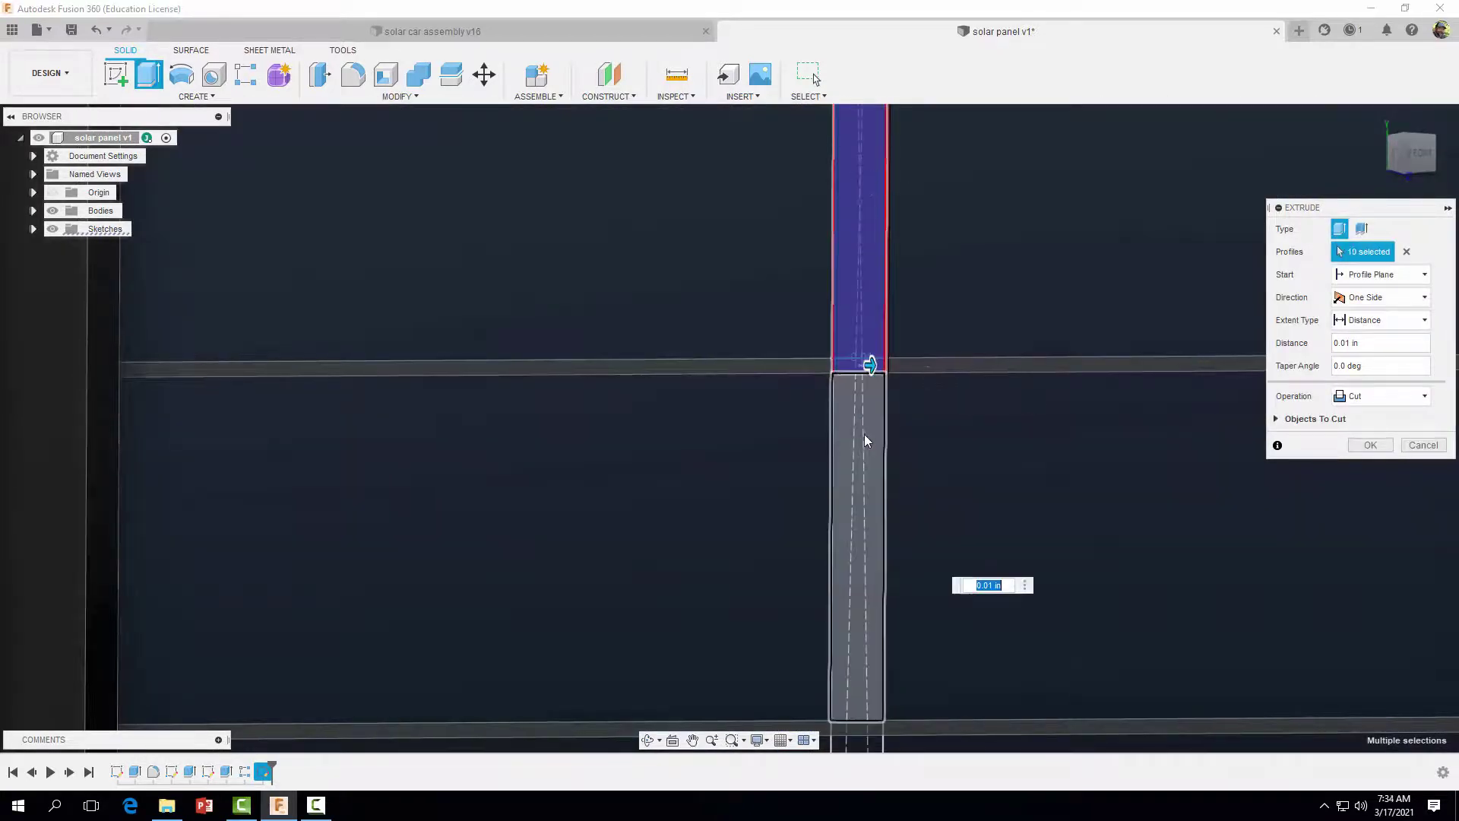
Add the remaining vertical strip segments, from the sixth horizontal strip's crossing down to the lower end, to the extrusion
scroll(997, 526, down, 2)
middle_drag(997, 526, 989, 352)
scroll(900, 491, up, 2)
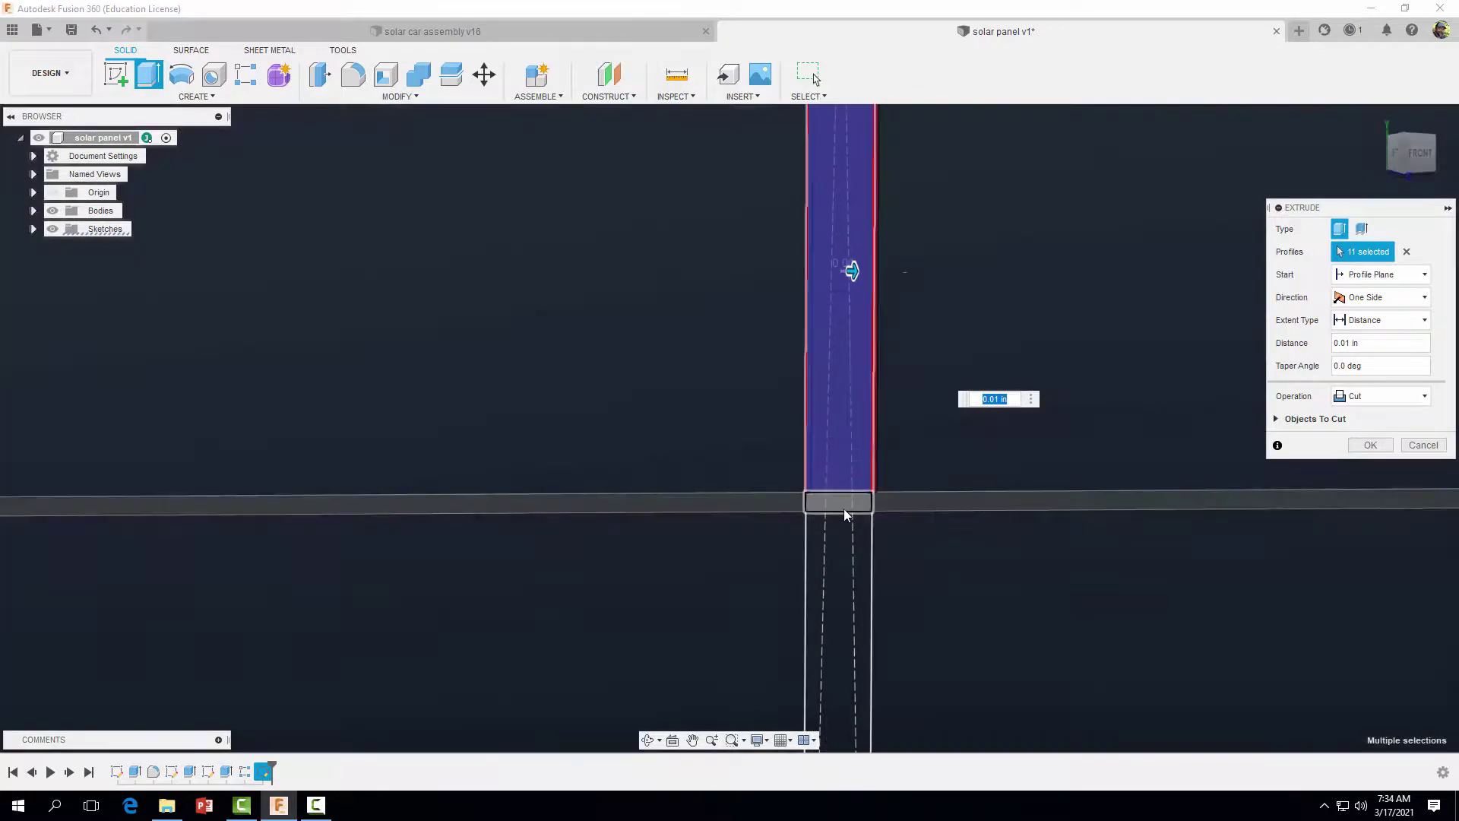
click(841, 504)
click(831, 580)
scroll(975, 462, down, 2)
middle_drag(991, 590, 887, 632)
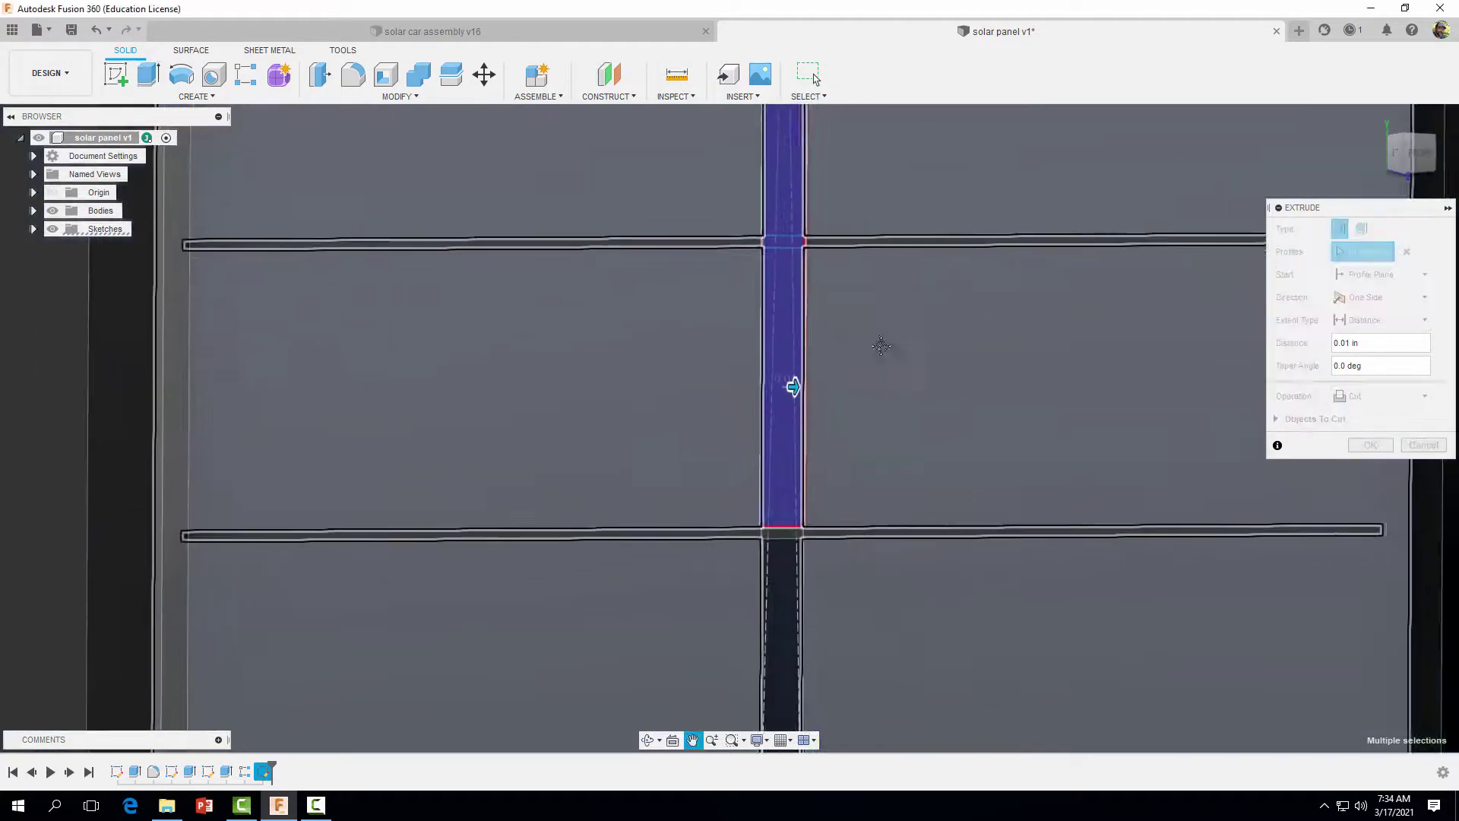
click(786, 535)
click(785, 570)
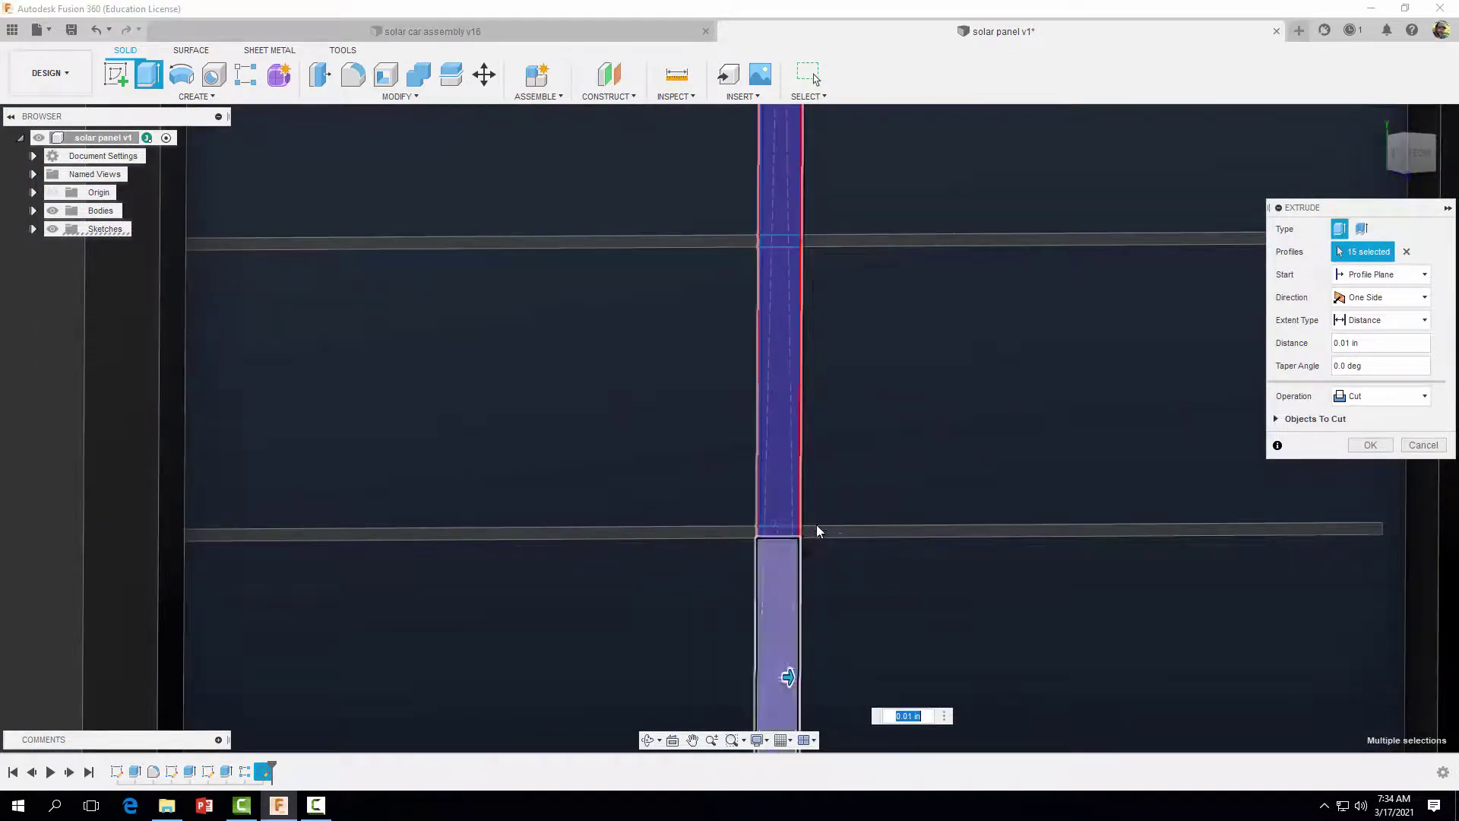
scroll(915, 560, down, 3)
middle_drag(915, 560, 872, 399)
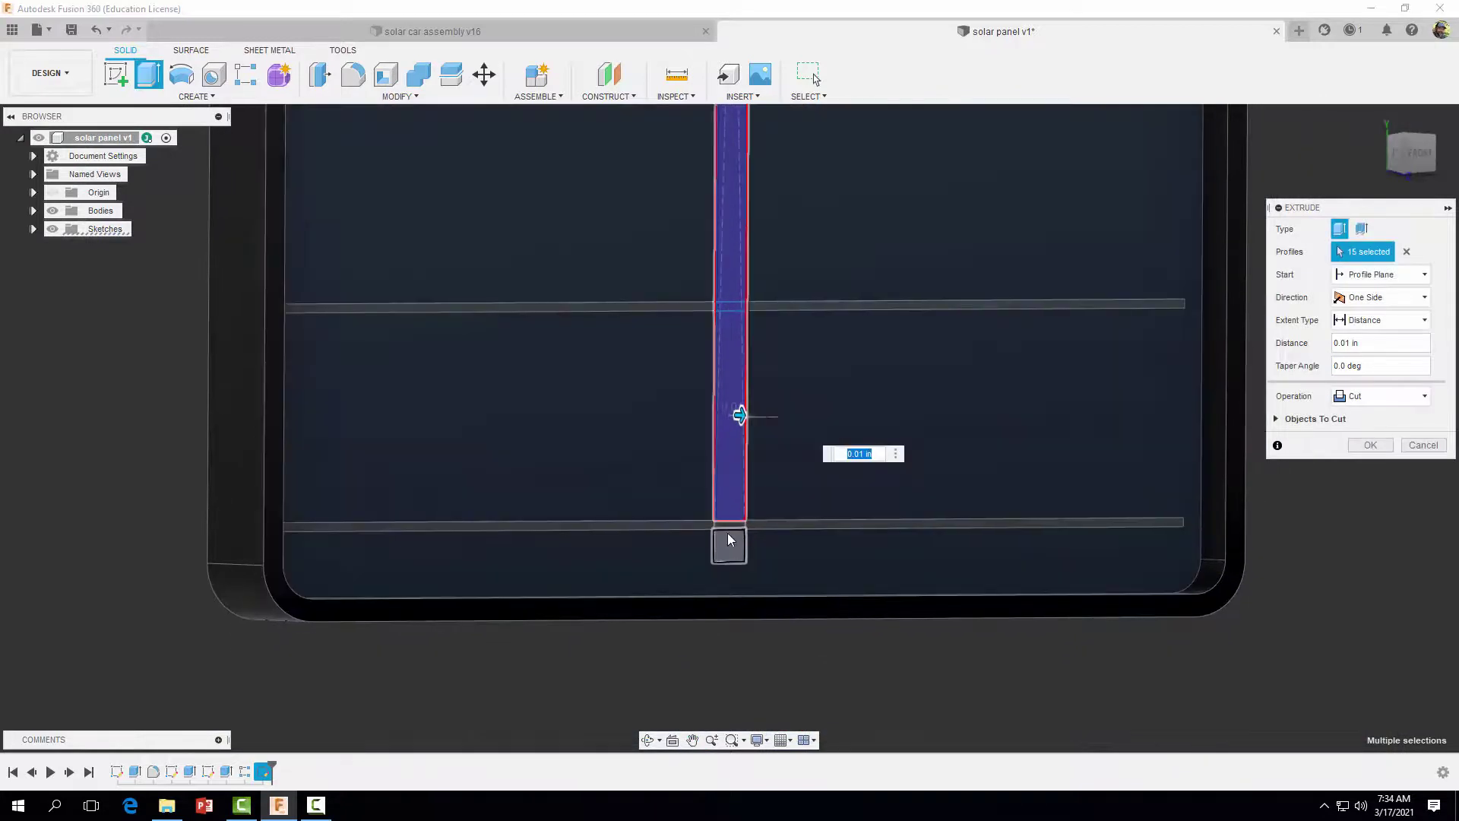
click(732, 546)
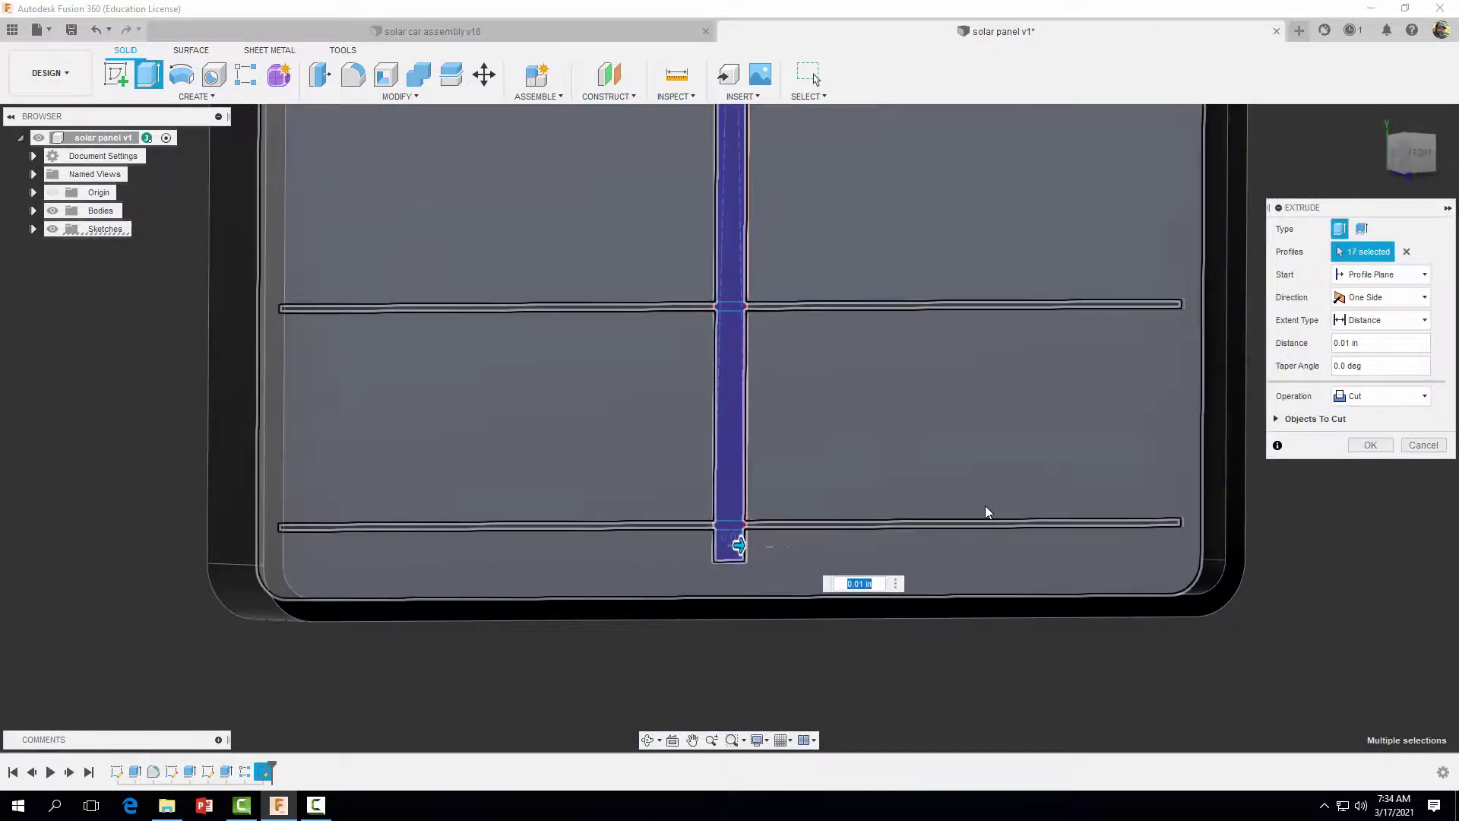
Extrude the selected vertical strip profiles by 0.01 in, joining them to the panel body
text(.01)
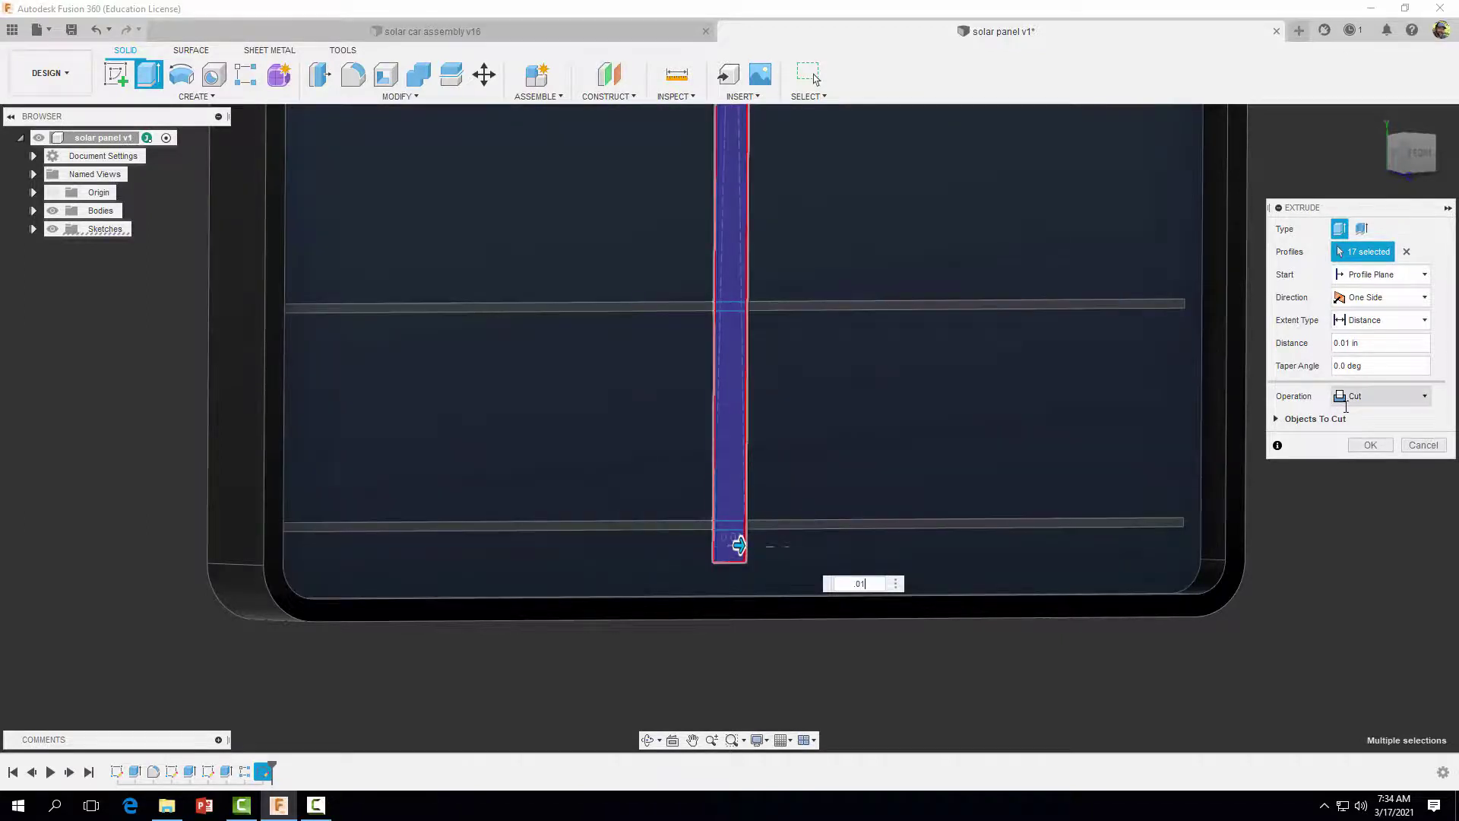
click(1347, 396)
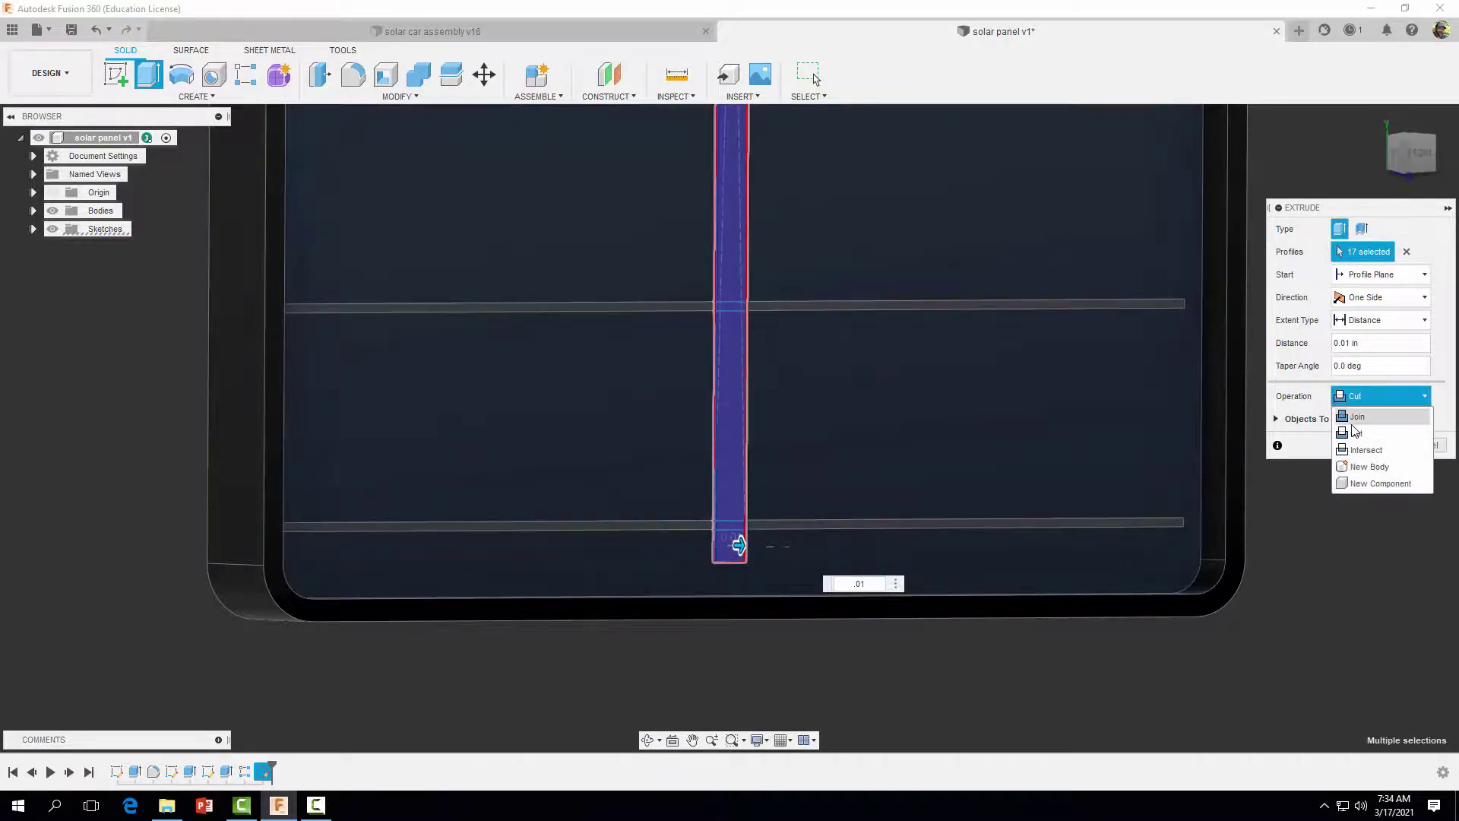
click(1358, 416)
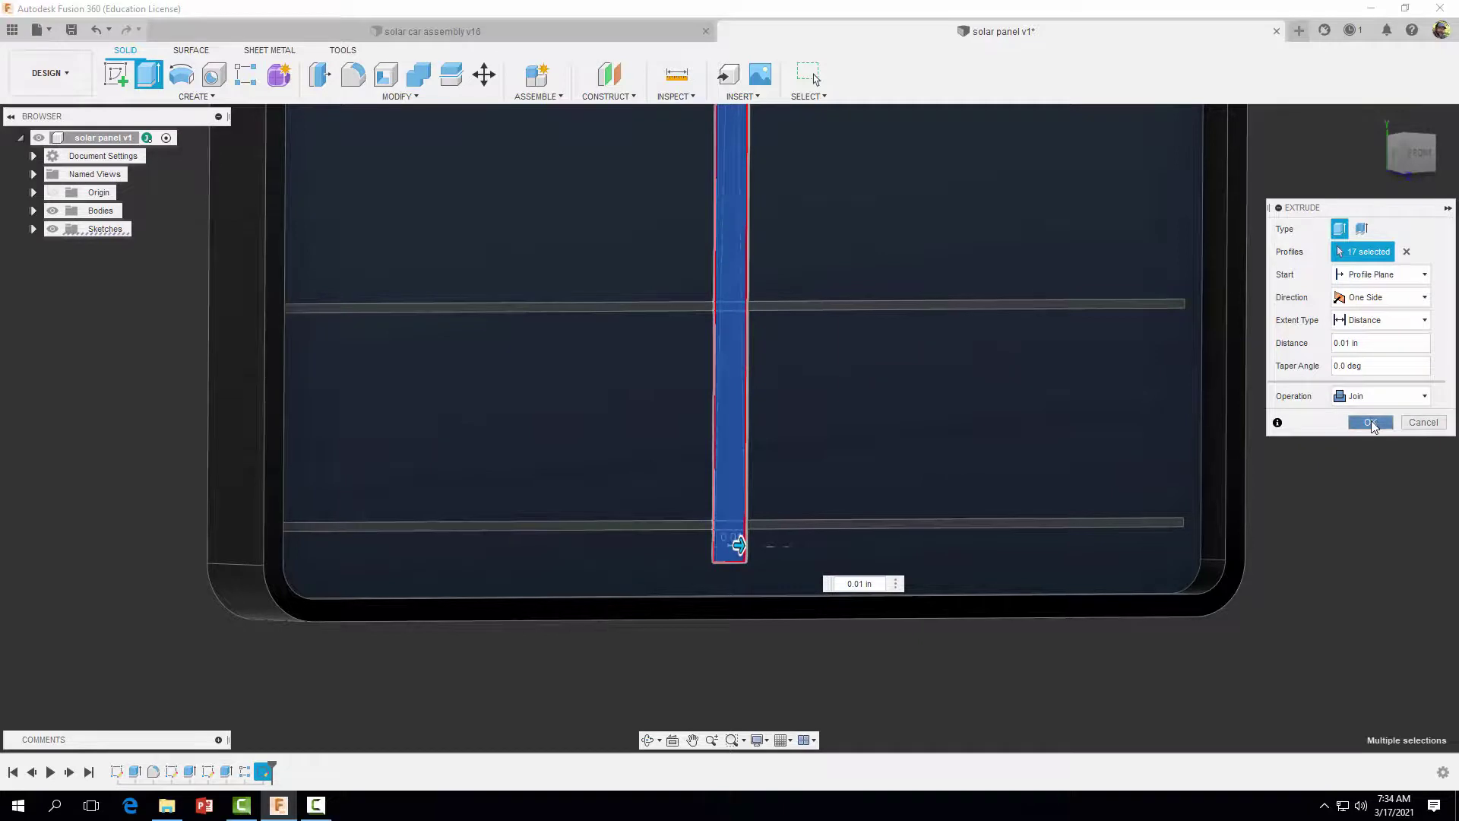
click(1369, 421)
scroll(1345, 418, down, 4)
scroll(1347, 419, down, 5)
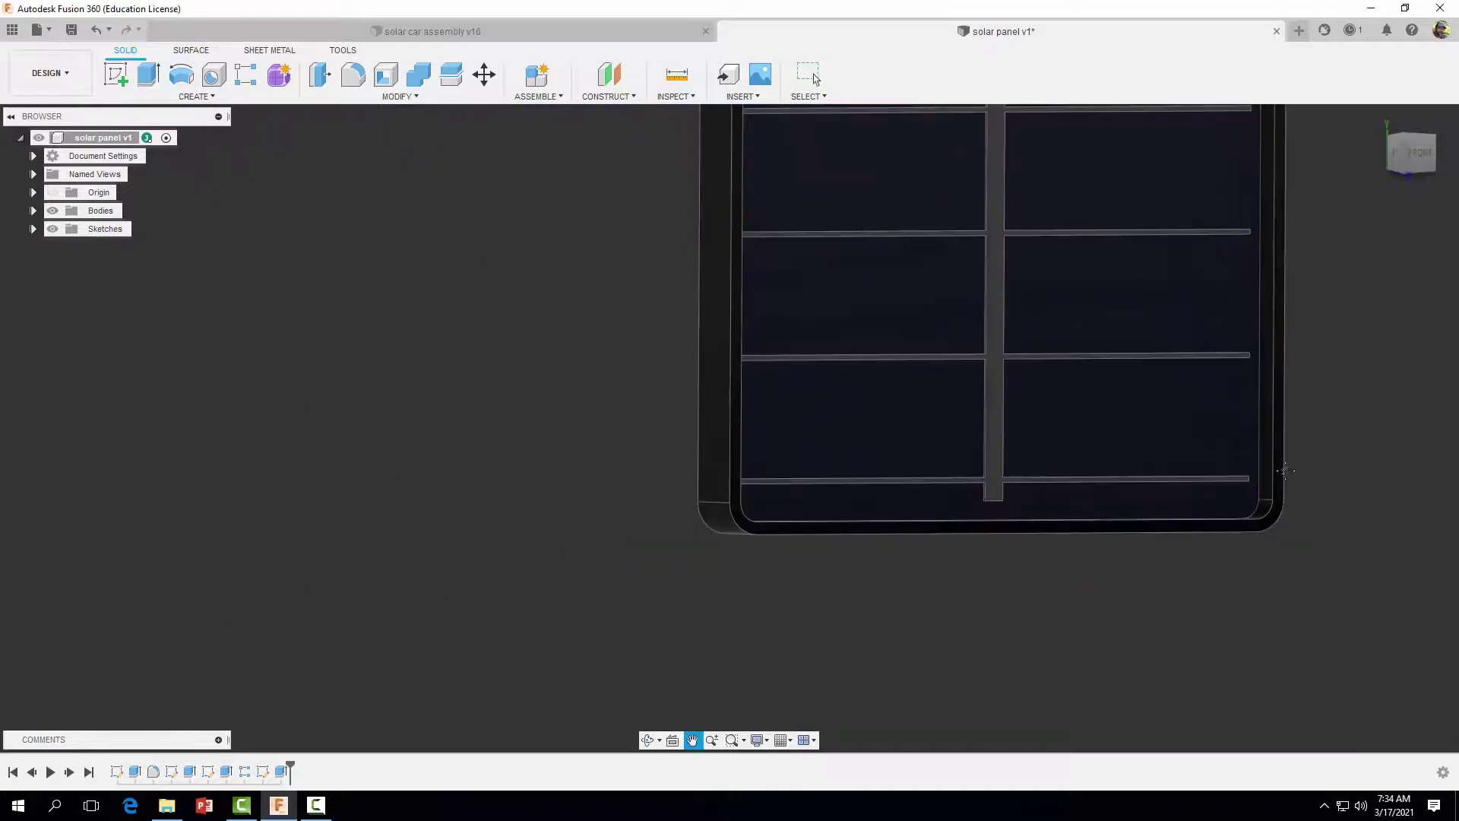
middle_drag(1290, 432, 989, 463)
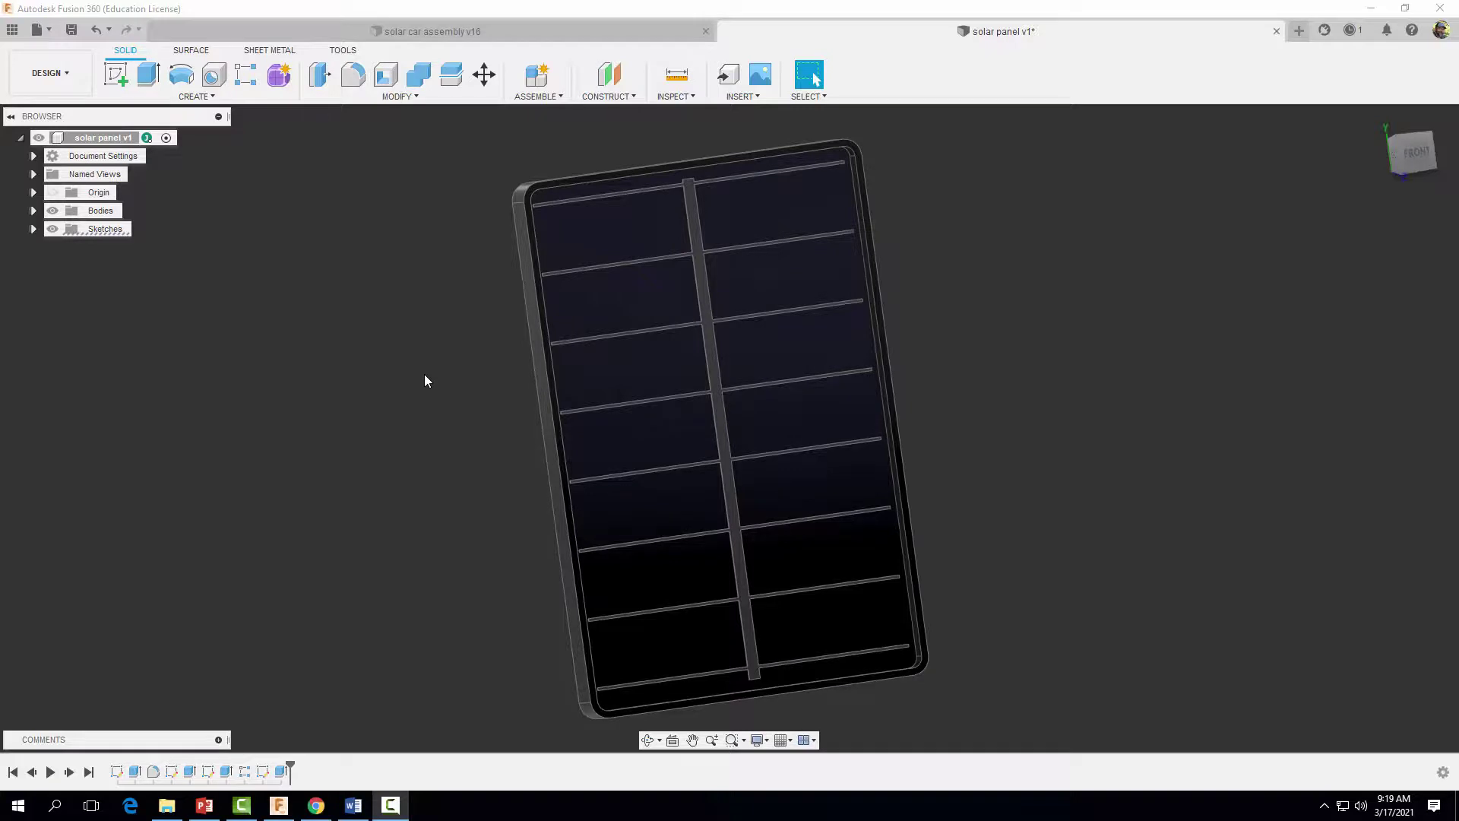
Start a sketch on the front face of the black frame's rim
click(117, 76)
scroll(517, 202, up, 3)
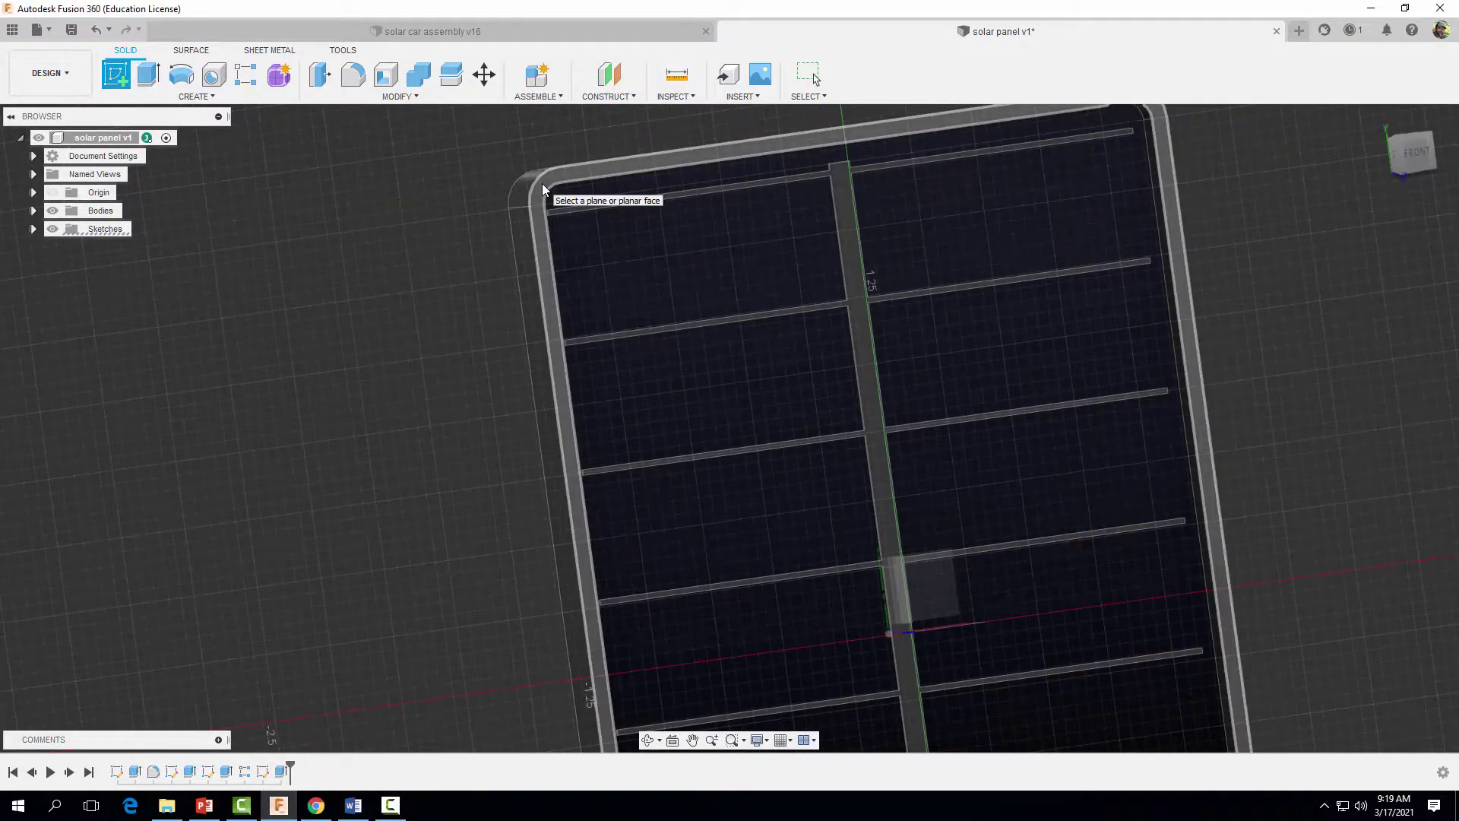
click(540, 191)
scroll(563, 483, down, 3)
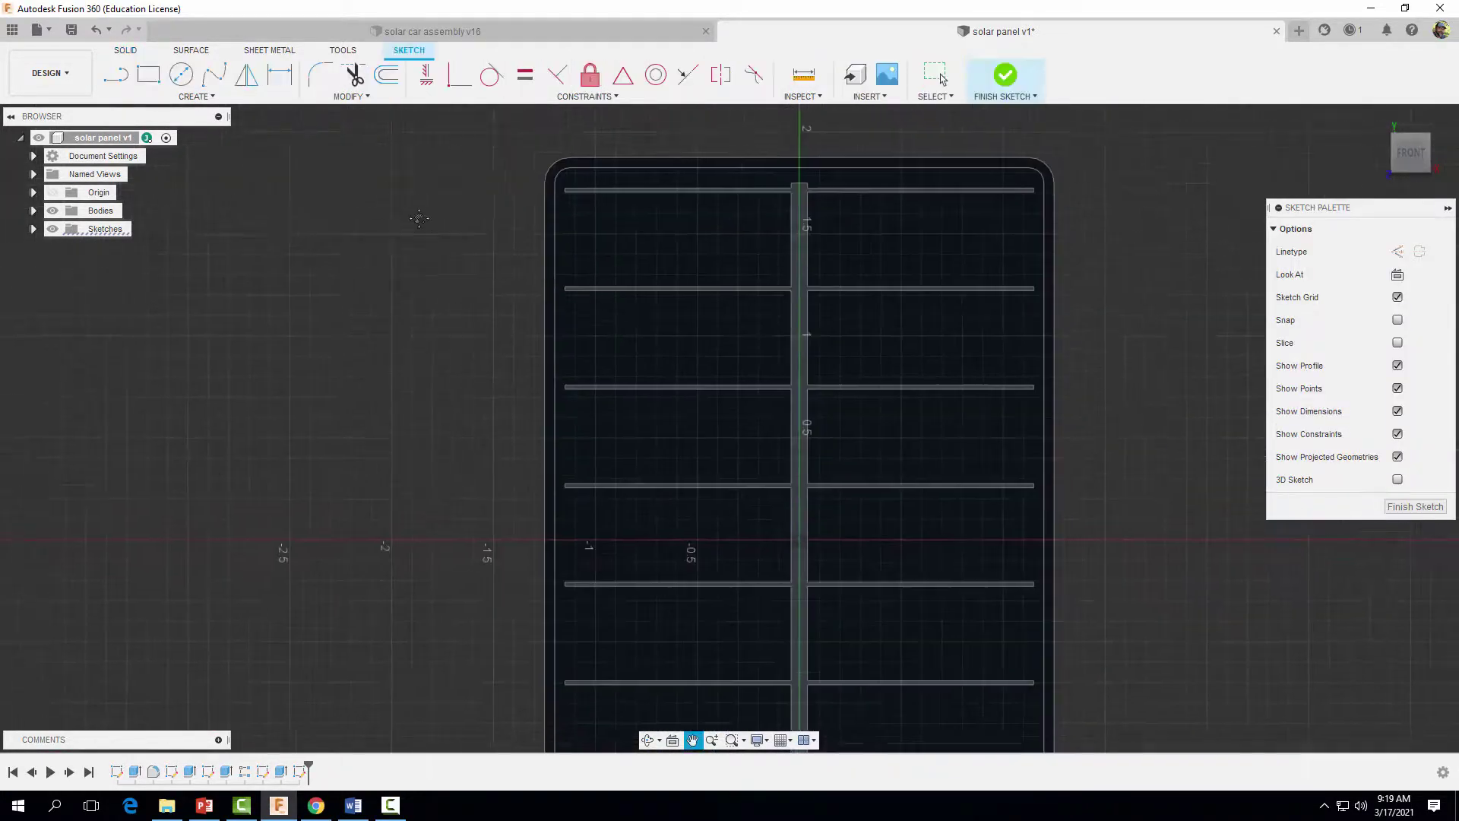
middle_drag(407, 481, 498, 447)
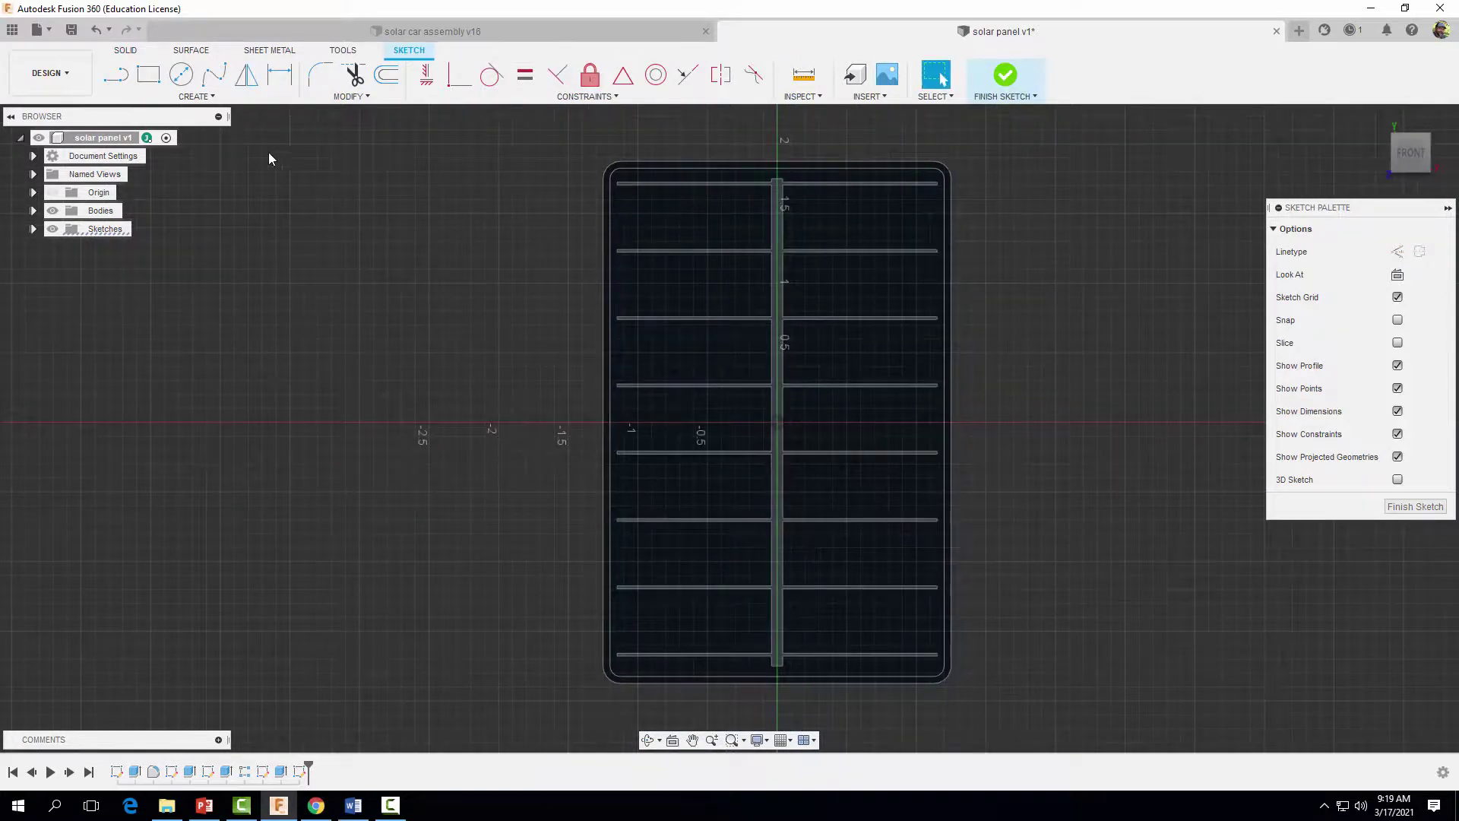
Start a Project and select the frame's inner top edge, both upper corner arcs and the two long side edges
click(201, 102)
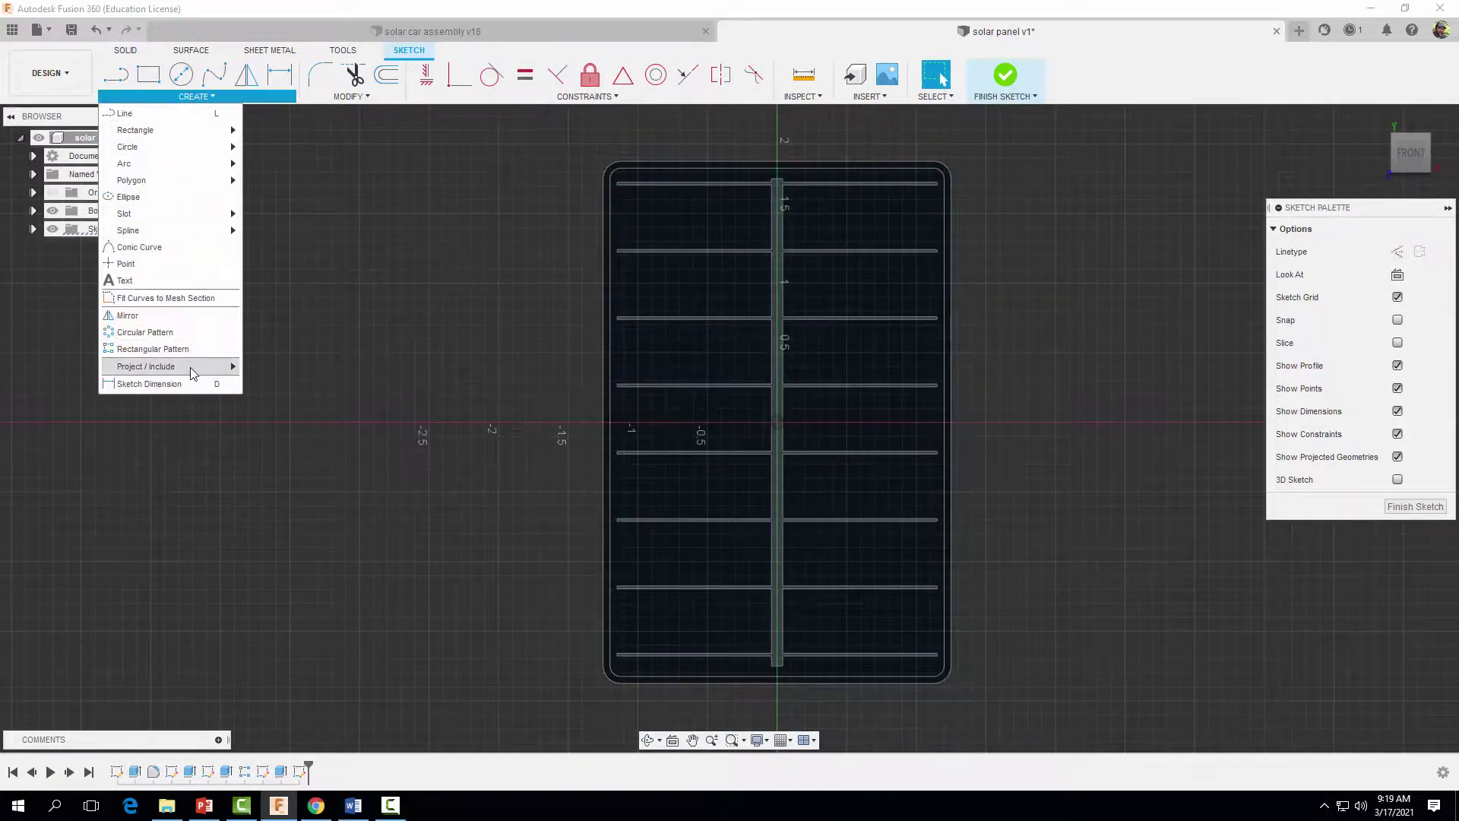
mouse_move(140, 372)
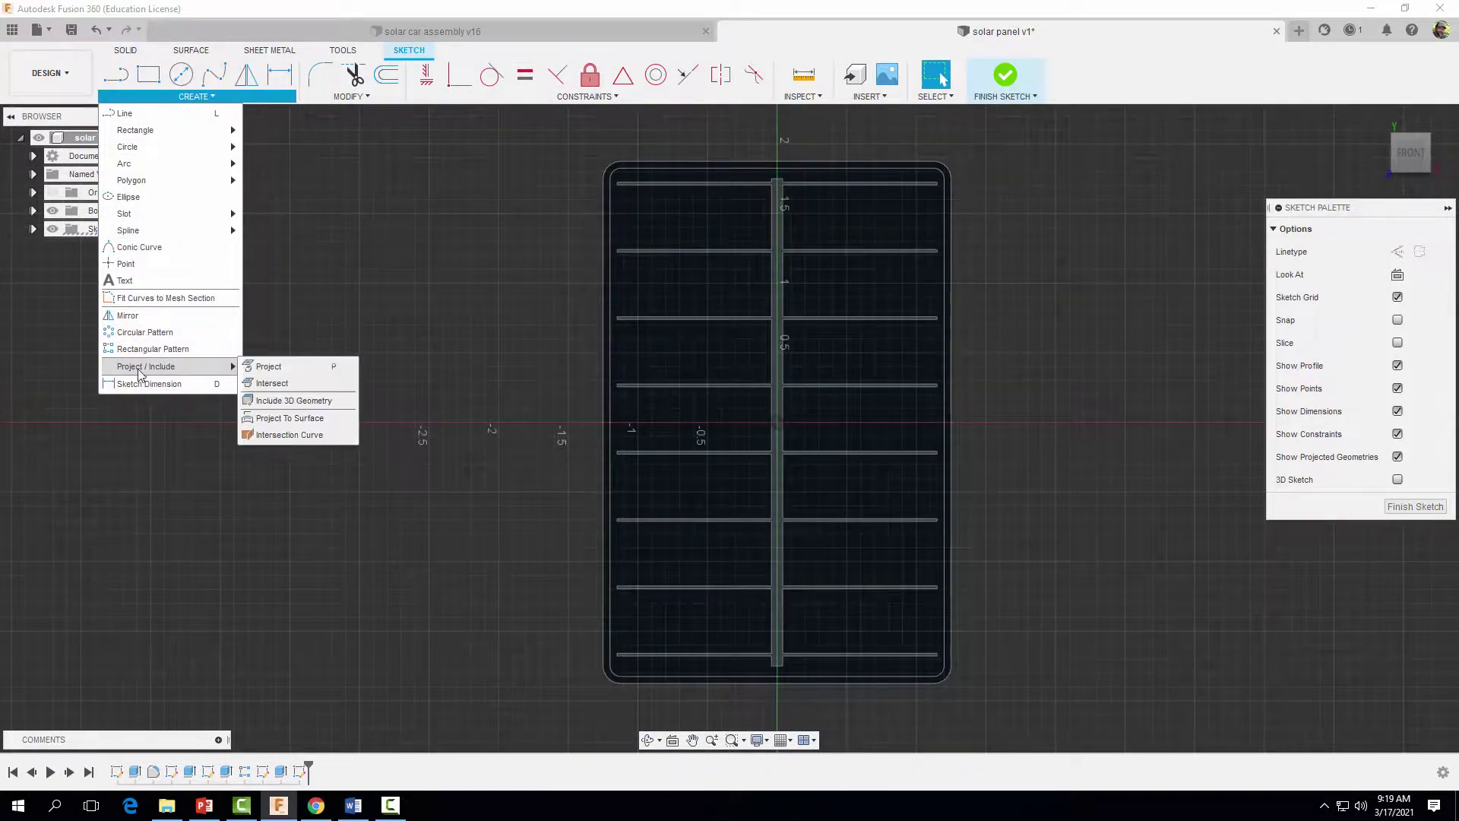
click(271, 371)
scroll(638, 172, up, 4)
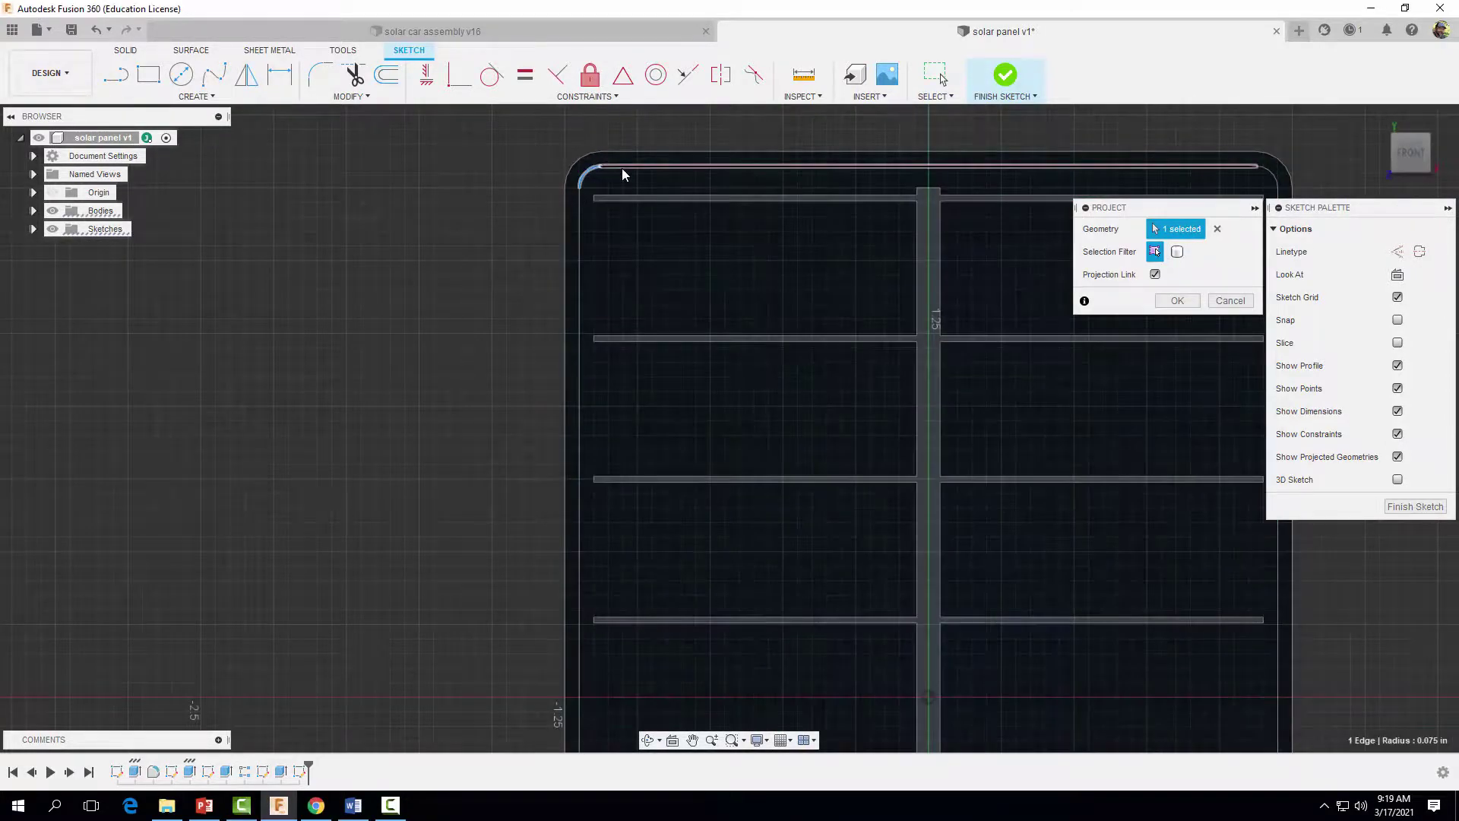
click(584, 199)
click(580, 228)
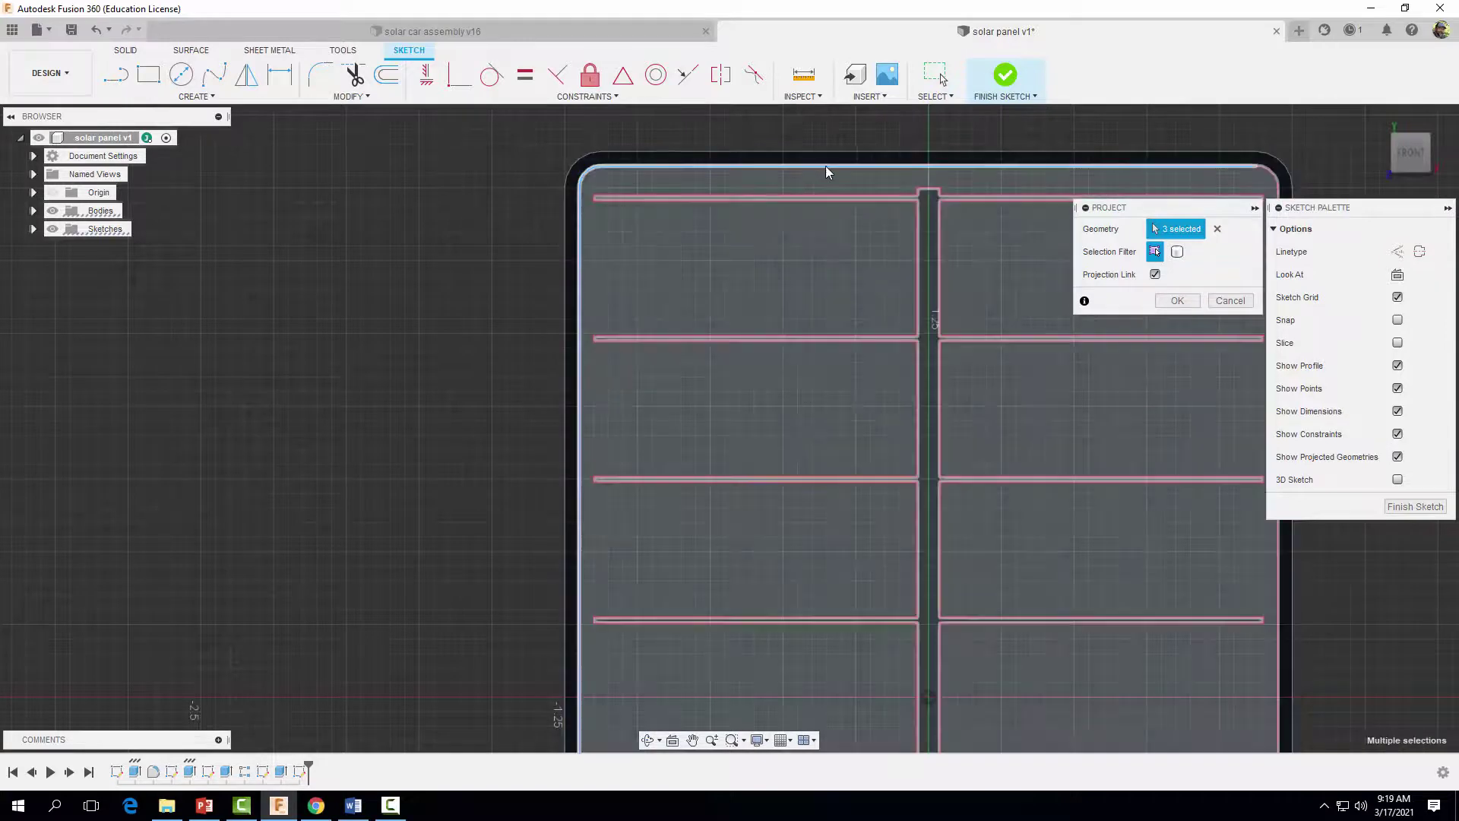
click(1266, 175)
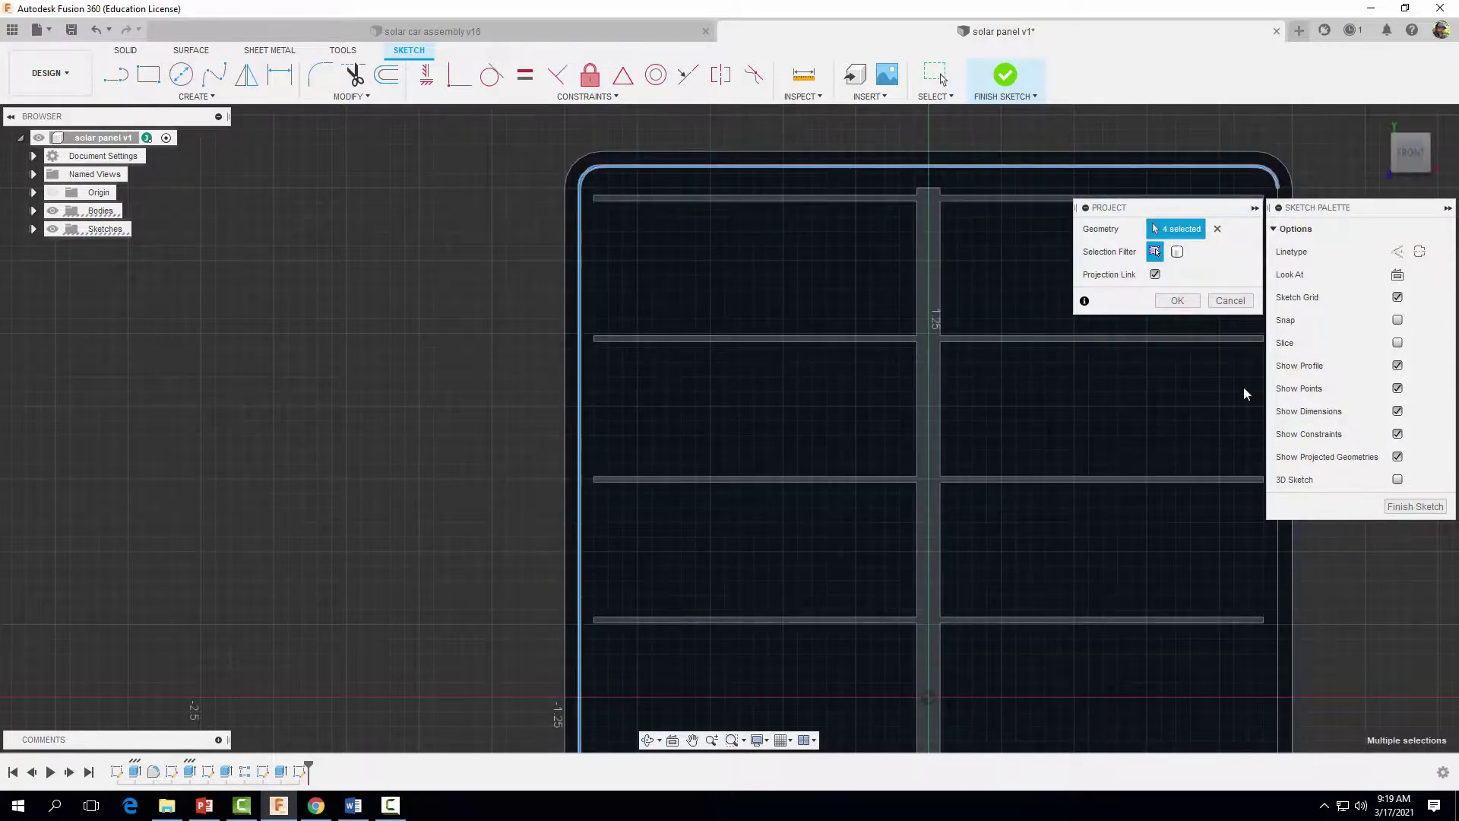
click(1282, 553)
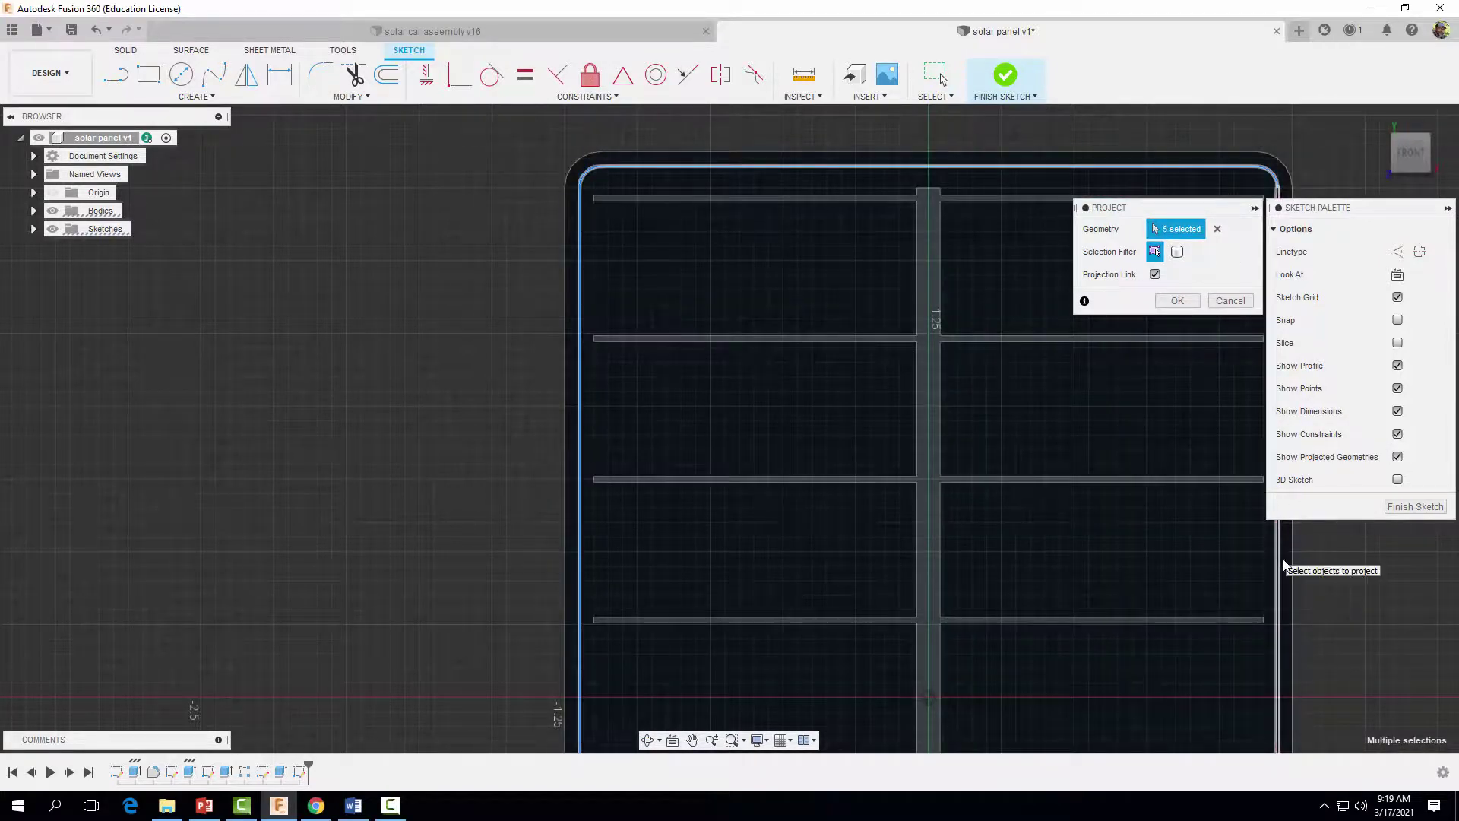
Add the inner lower corner arcs and bottom edge to the projection, apply it and finish the sketch
scroll(1338, 632, down, 2)
mouse_move(1350, 629)
middle_down()
mouse_move(1011, 524)
mouse_move(1013, 472)
mouse_move(1023, 481)
middle_up()
scroll(1020, 532, down, 2)
scroll(912, 652, up, 2)
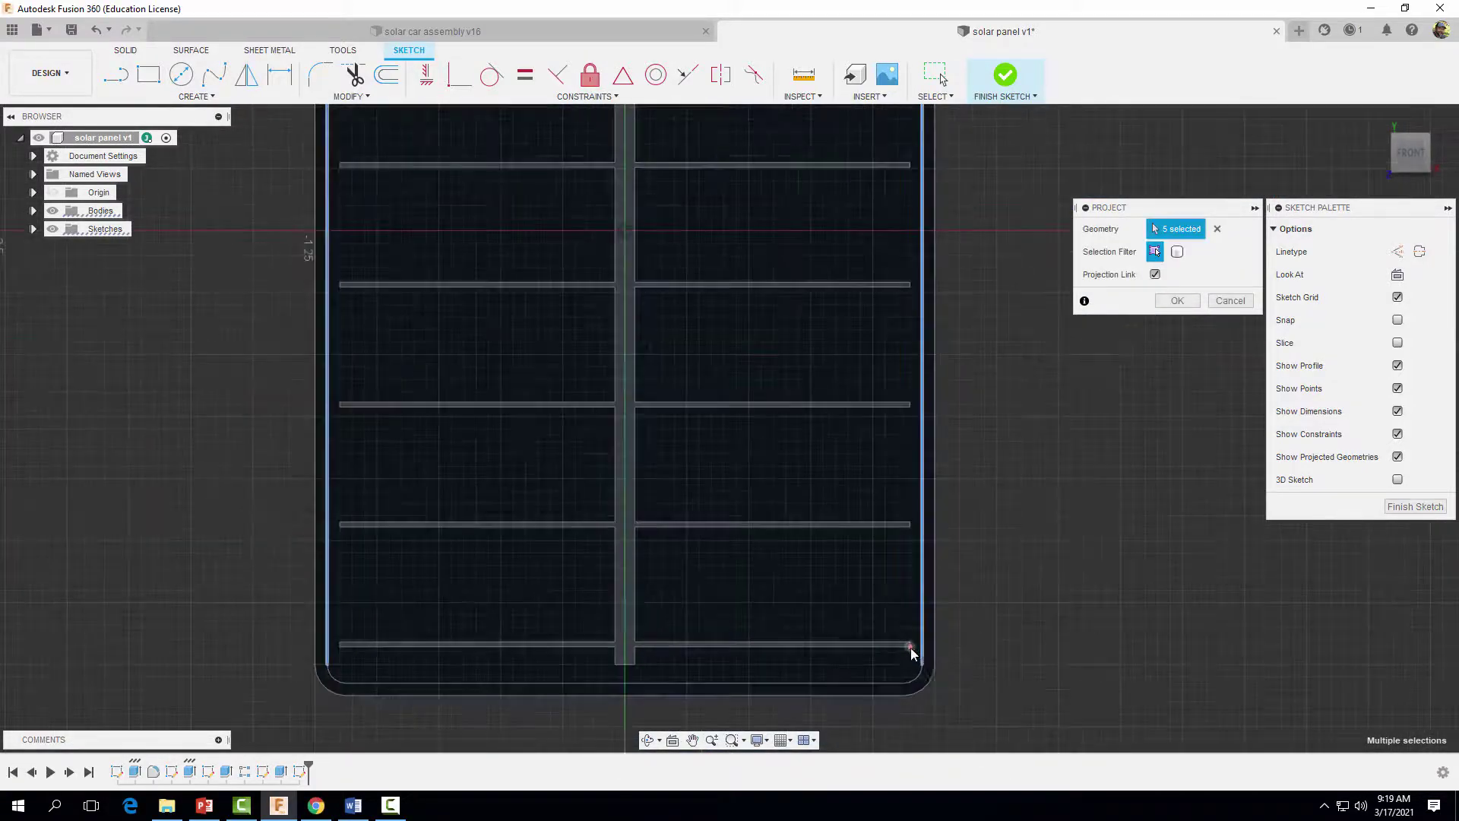
click(908, 682)
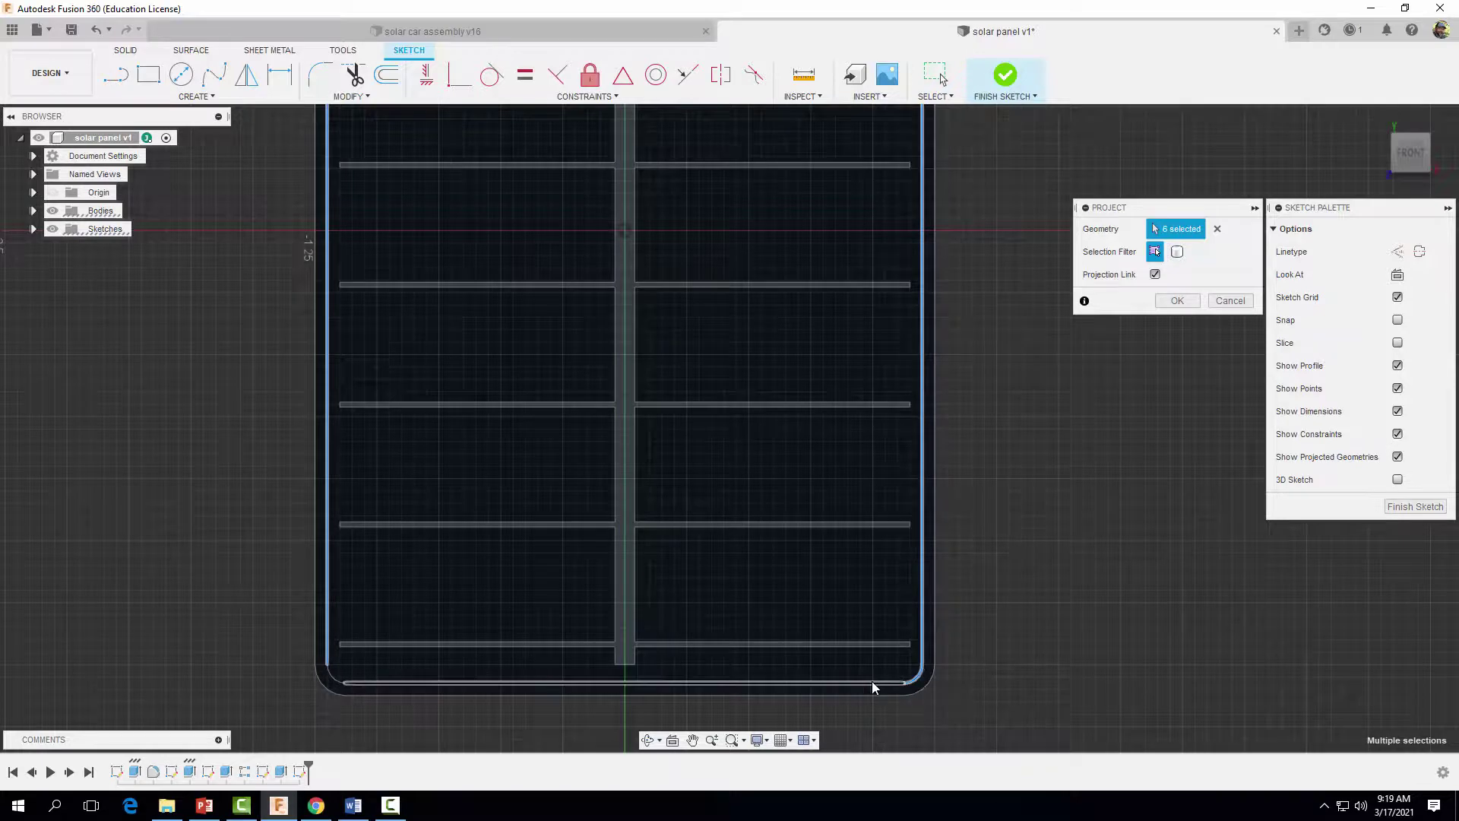
click(333, 679)
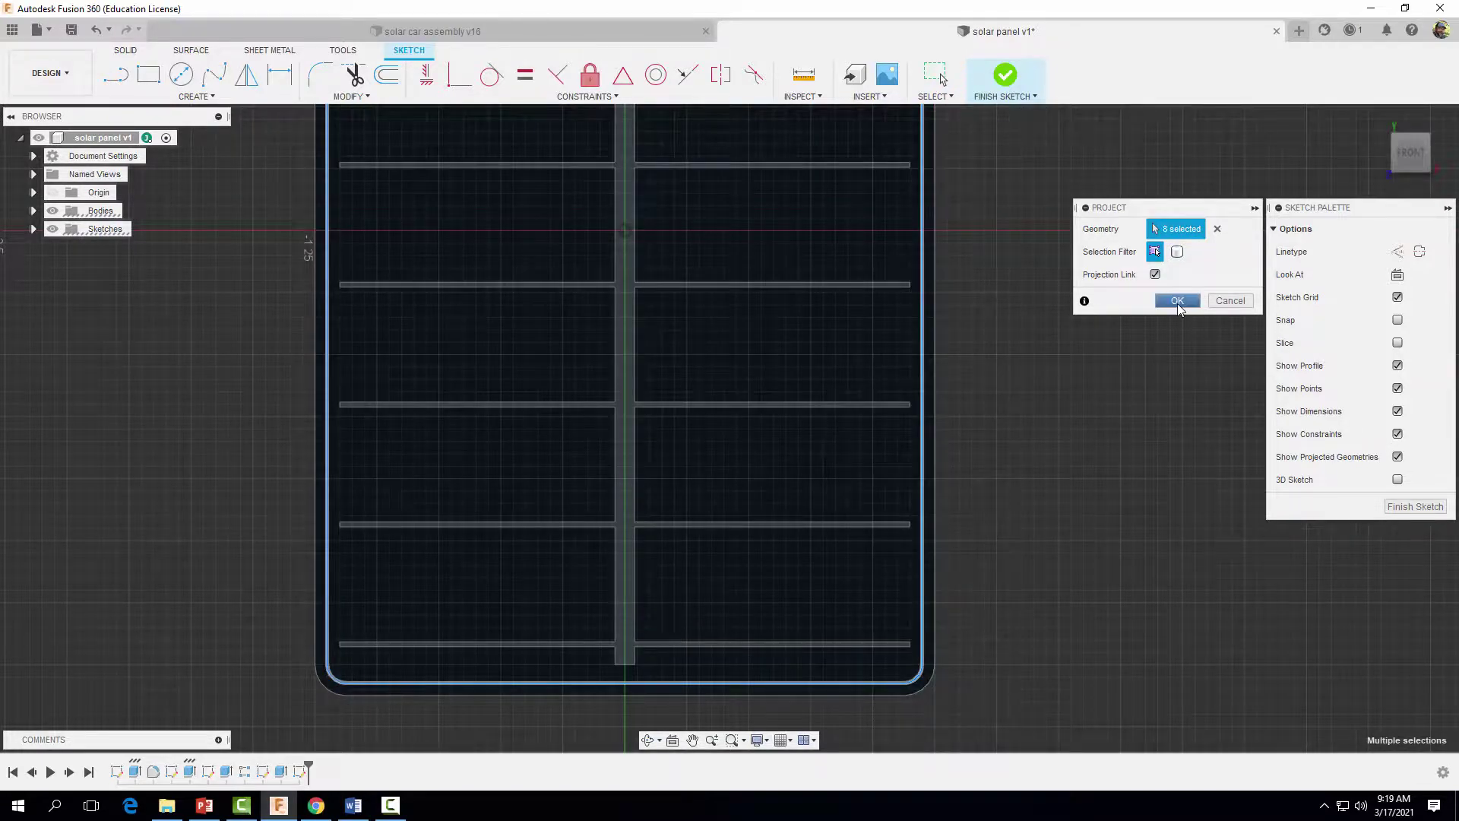
click(1179, 301)
scroll(1099, 381, down, 4)
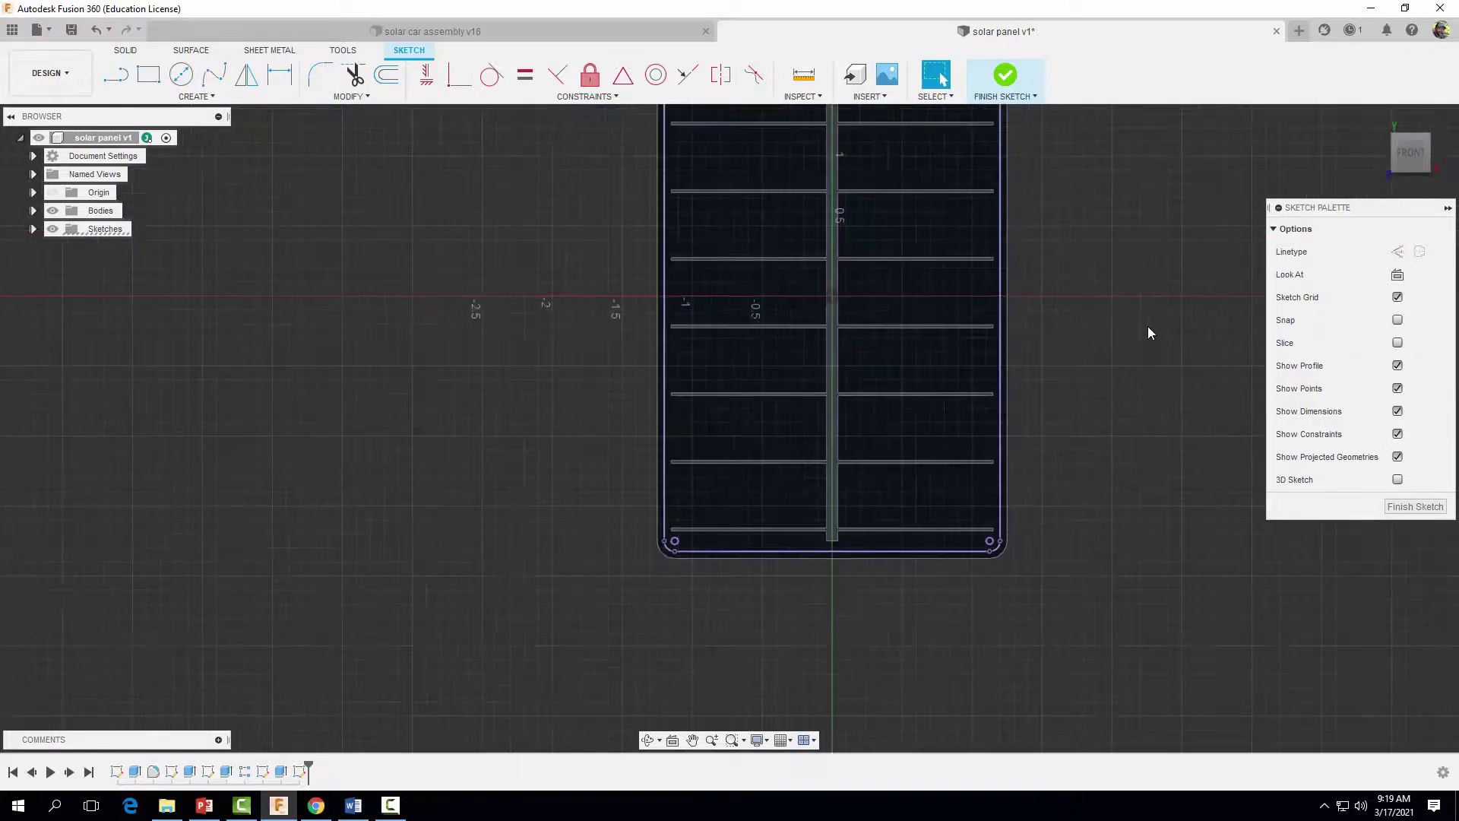
middle_drag(1149, 332, 1046, 455)
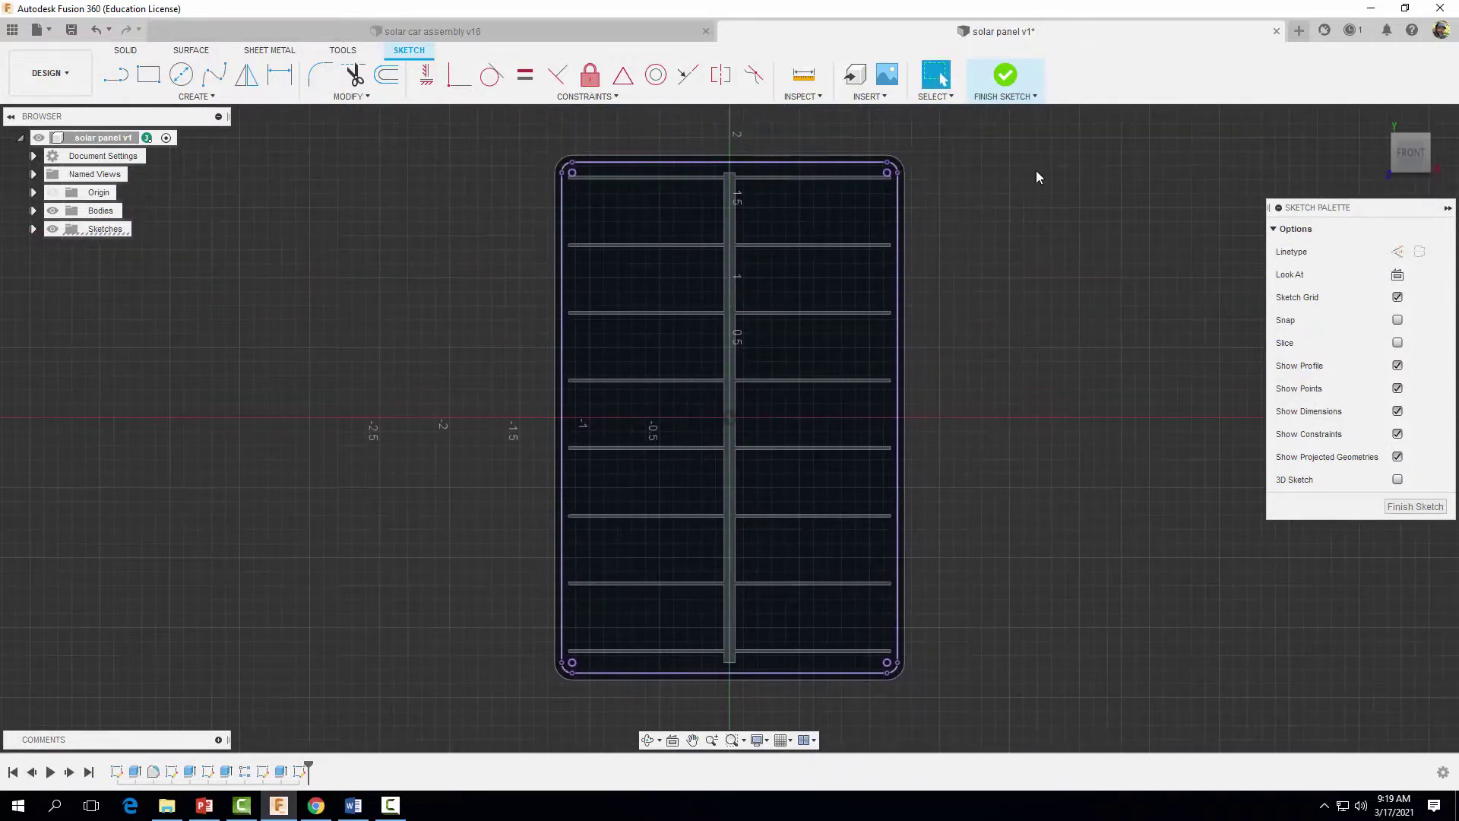
click(1003, 76)
Start an Extrude with a symmetric direction, distance extent and whole-length measurement
scroll(1221, 381, up, 5)
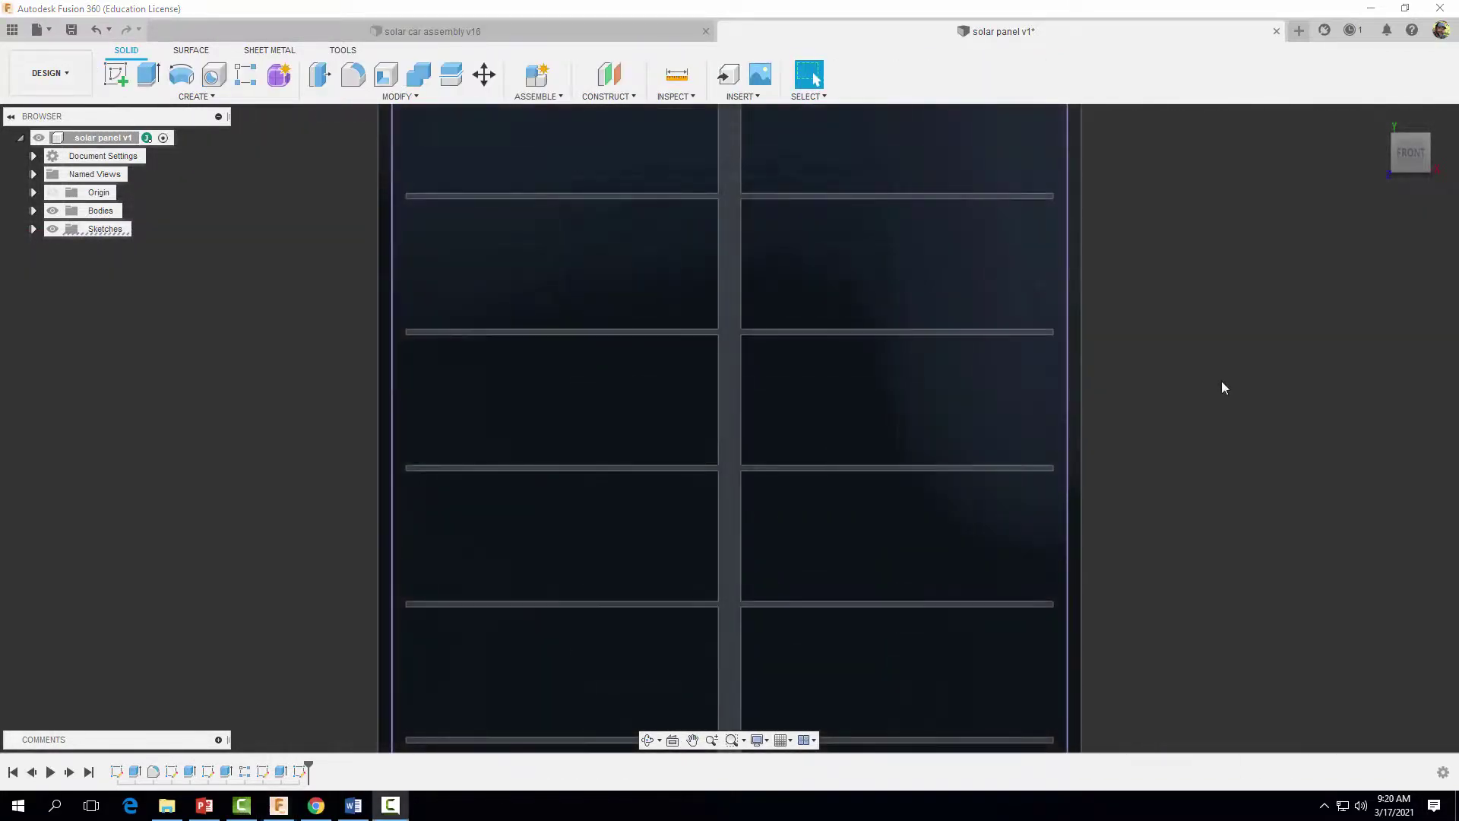
scroll(1221, 383, down, 4)
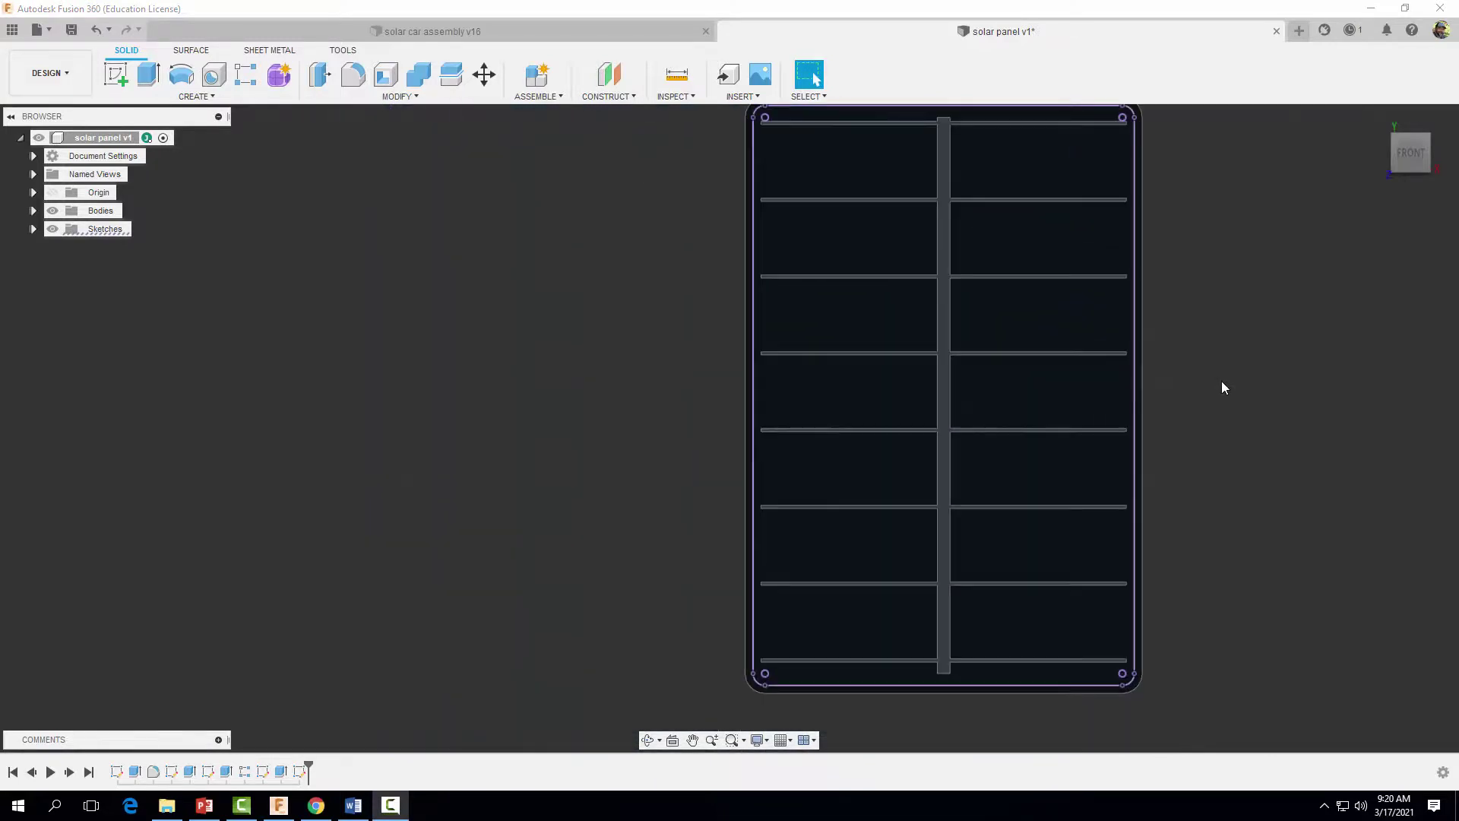
middle_drag(1221, 380, 965, 409)
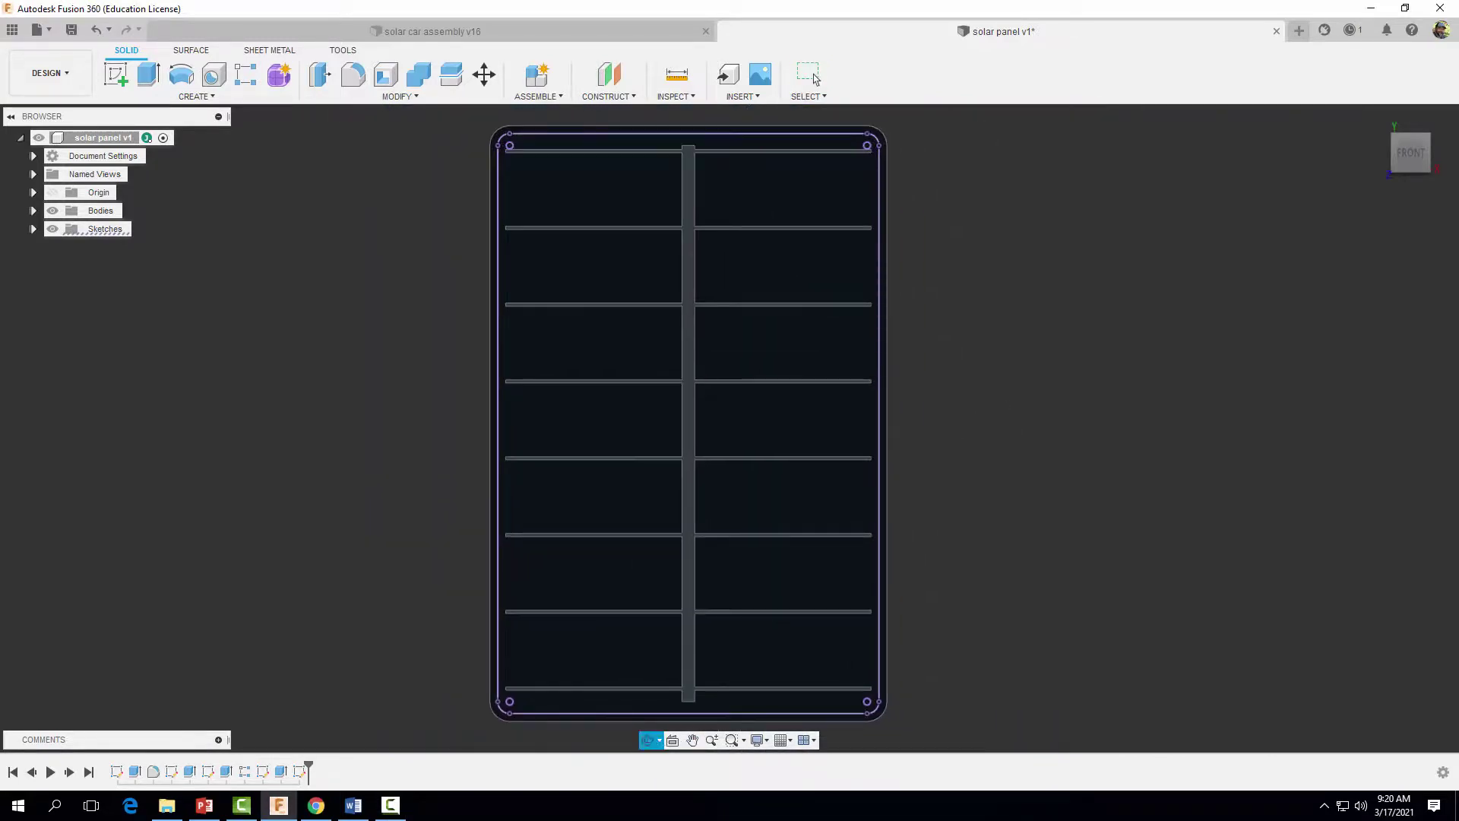
shift+middle_drag(912, 334, 1031, 332)
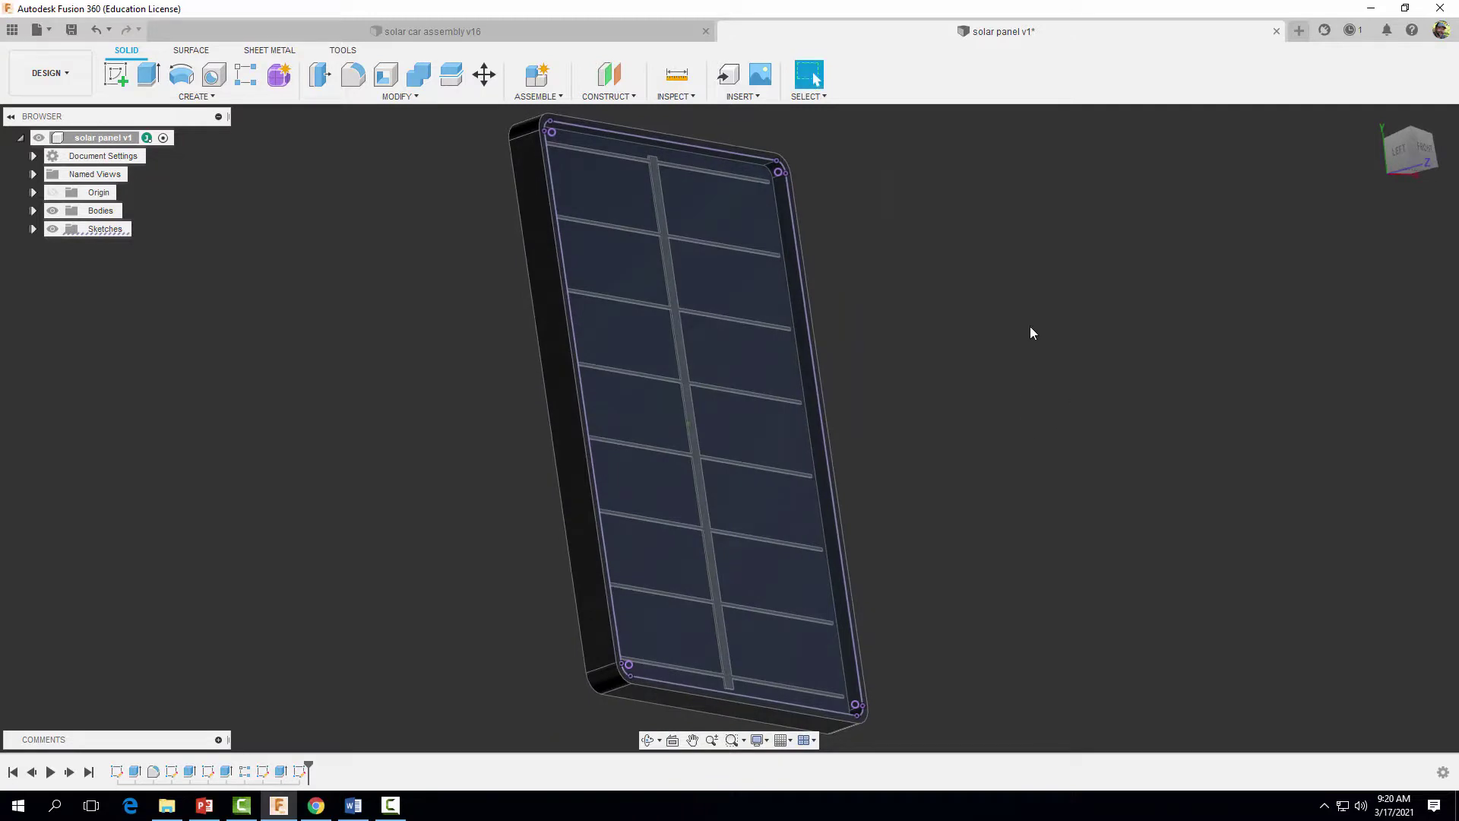
click(148, 74)
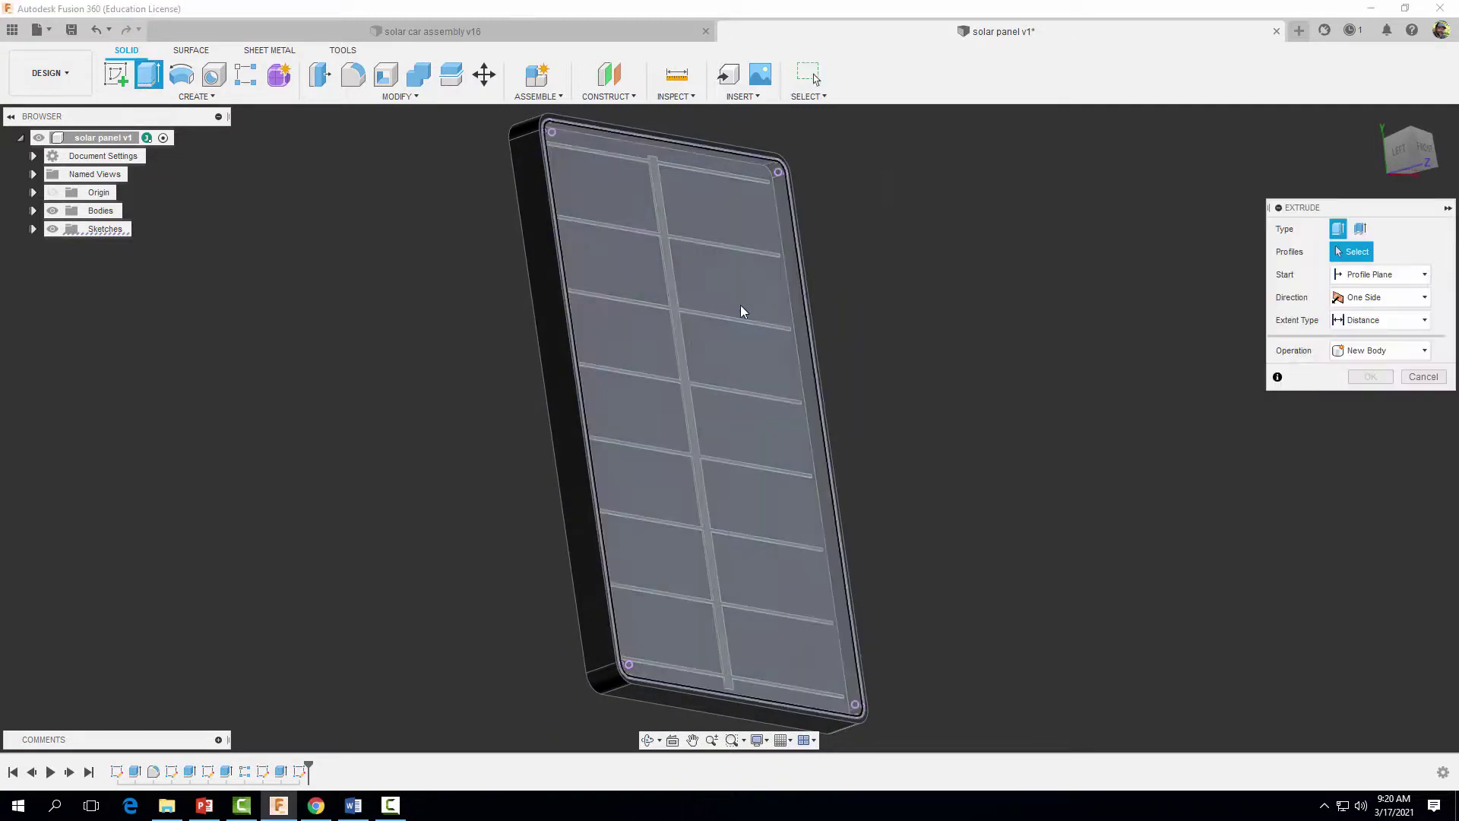
click(1354, 301)
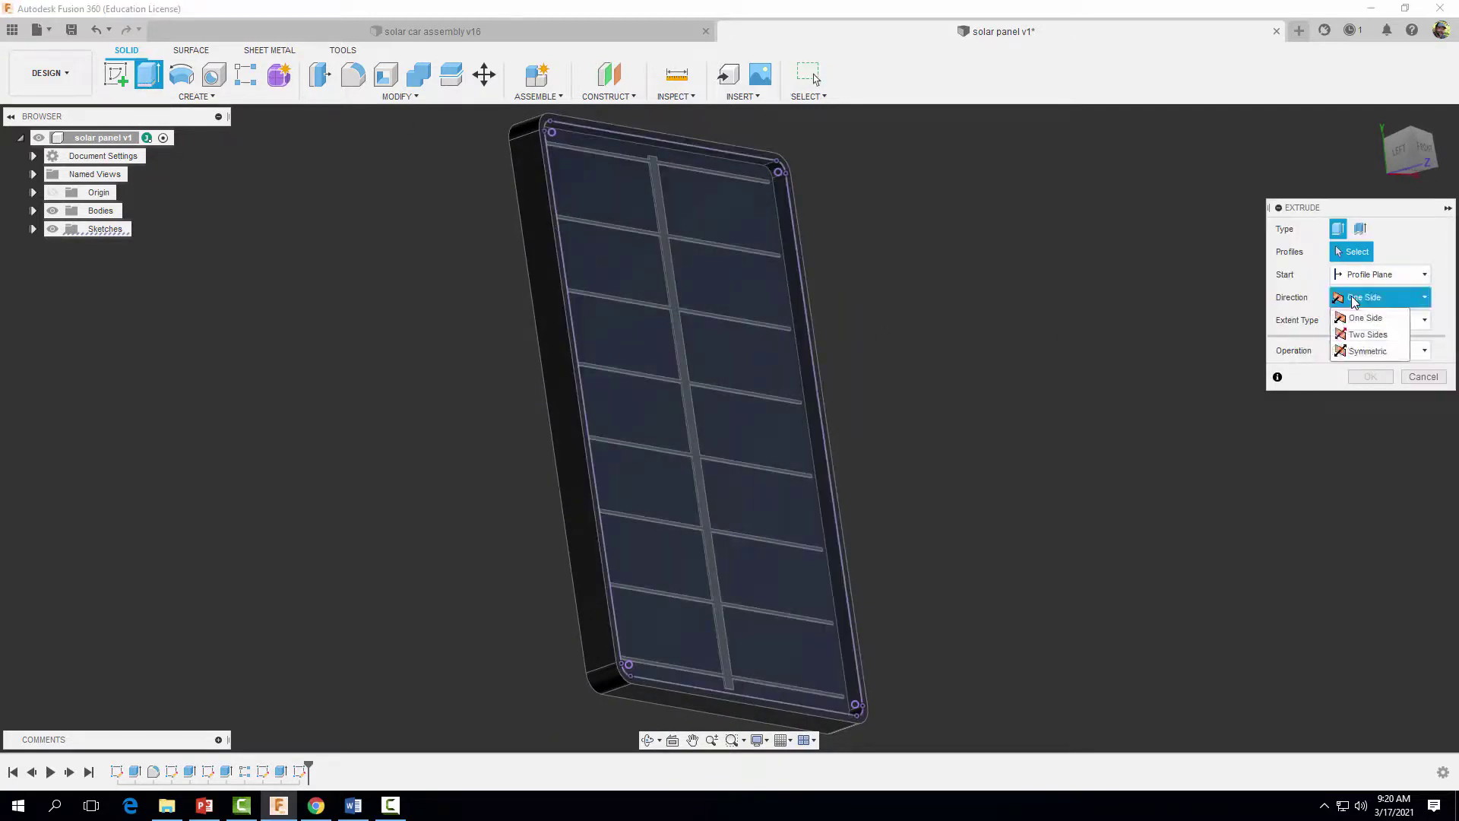
click(1362, 349)
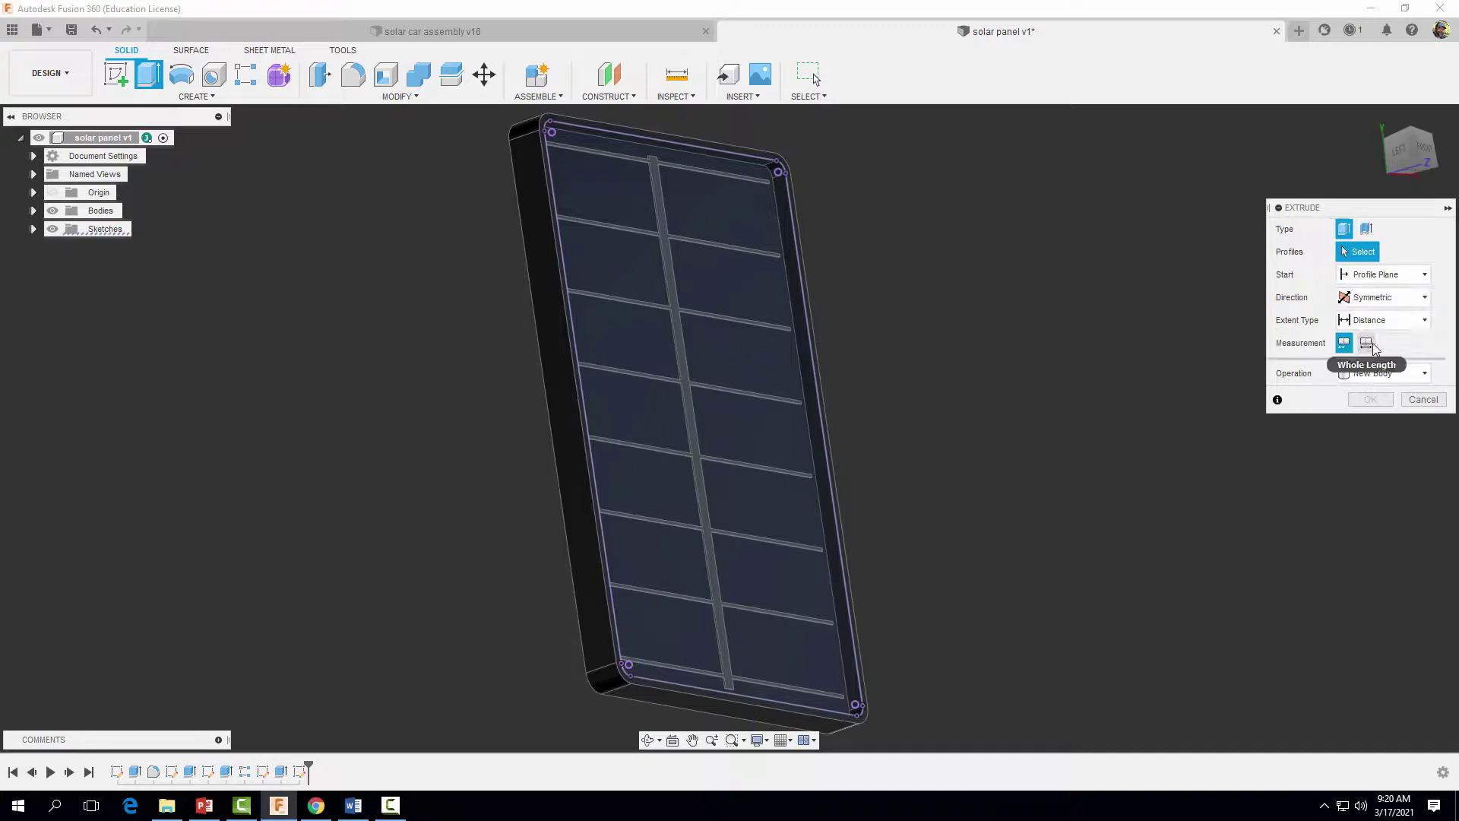
click(1367, 343)
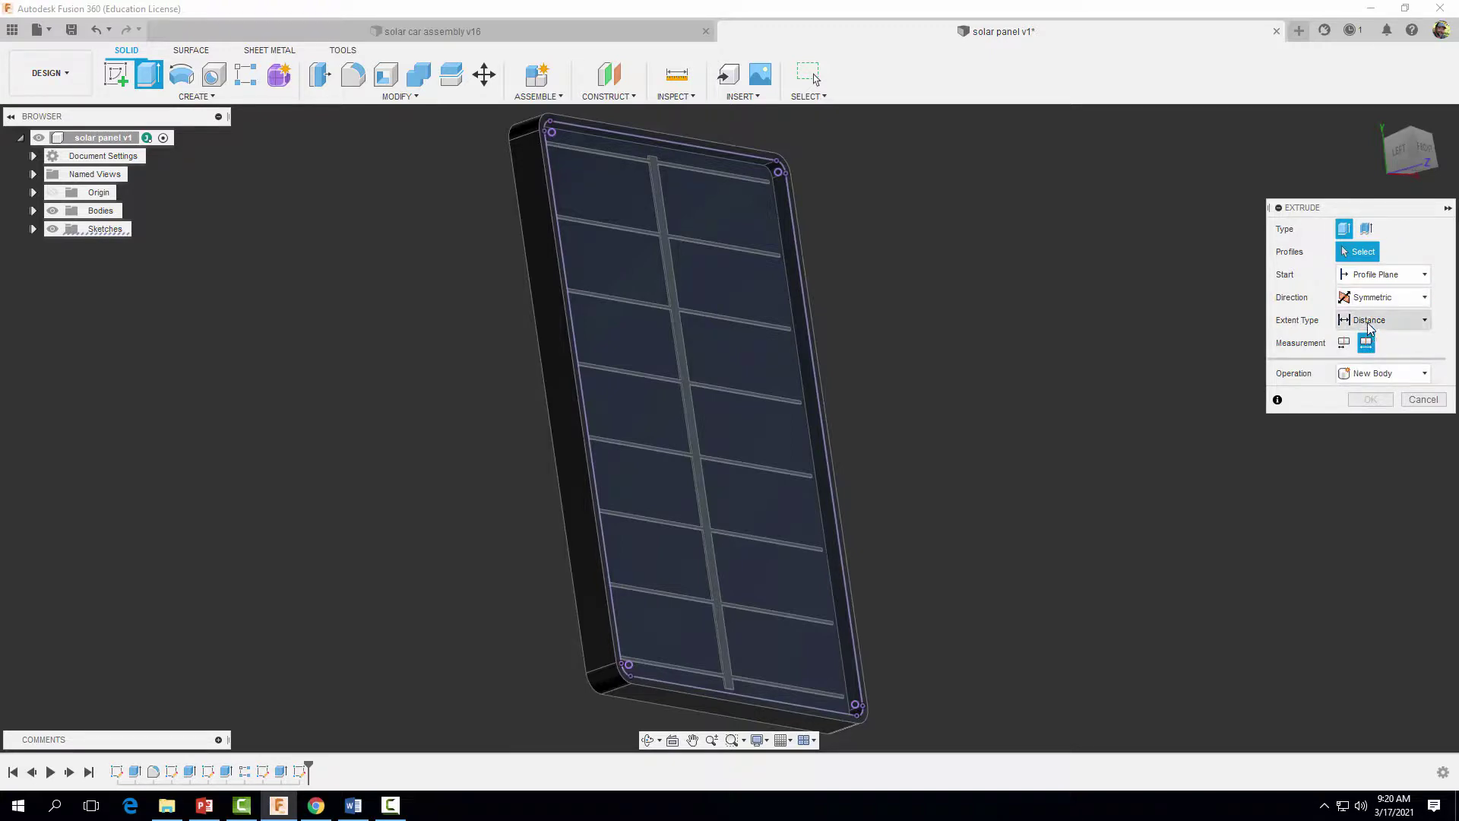
click(1369, 327)
click(1369, 327)
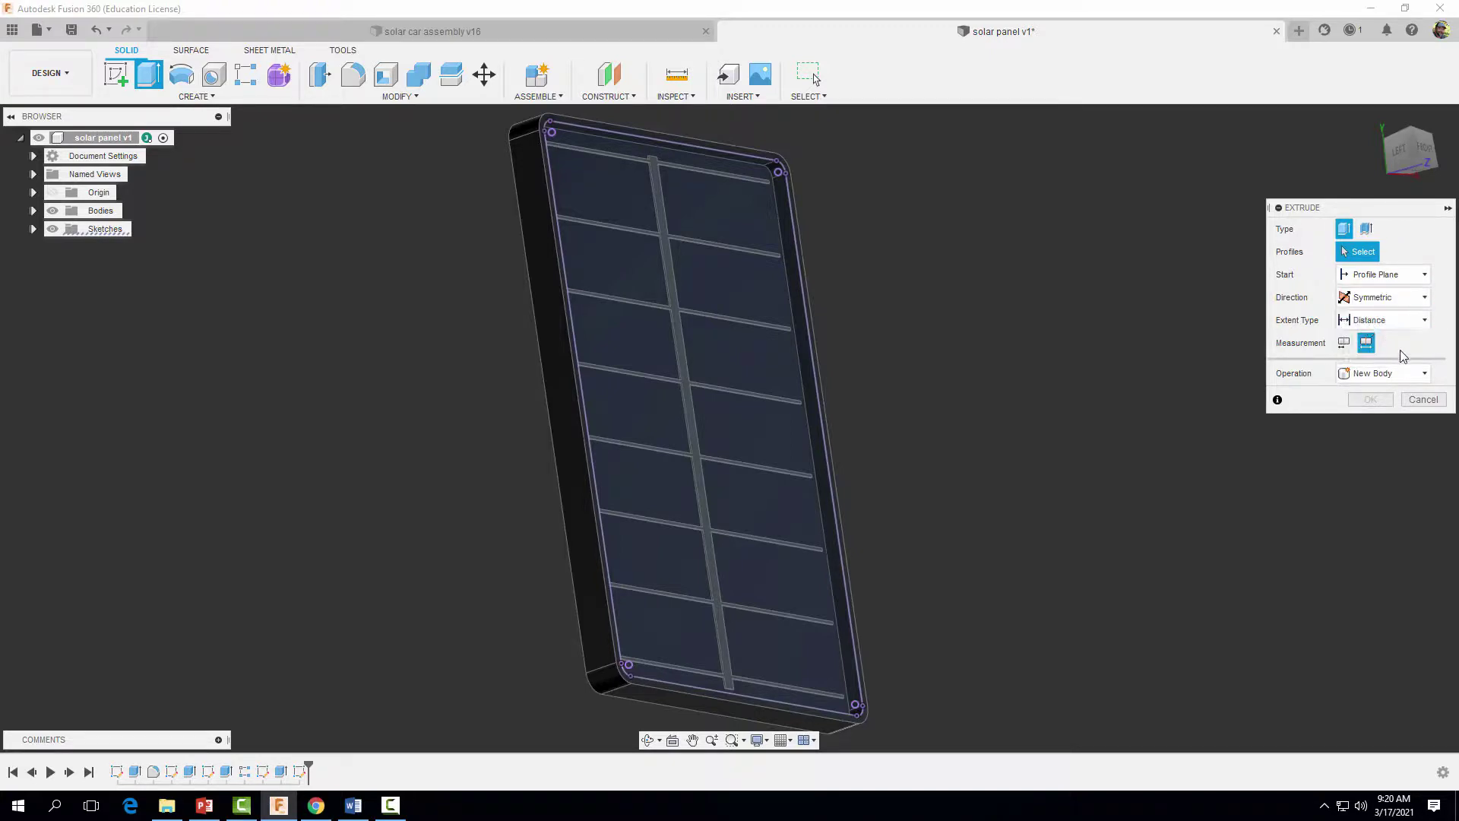
Select the projected profile inside the frame rim and extrude it by 0.0625 in
click(588, 139)
click(1337, 365)
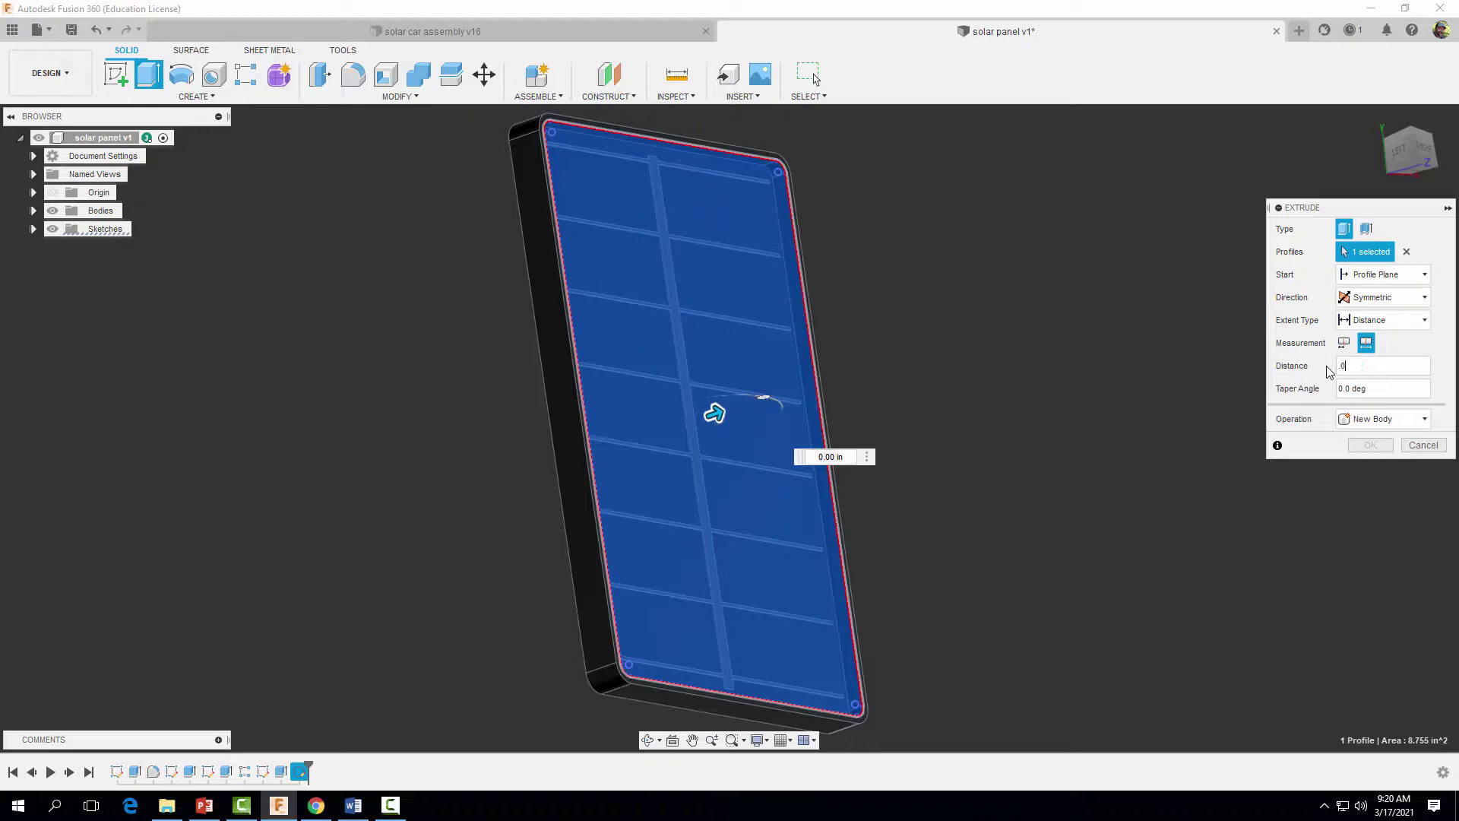
key(Return)
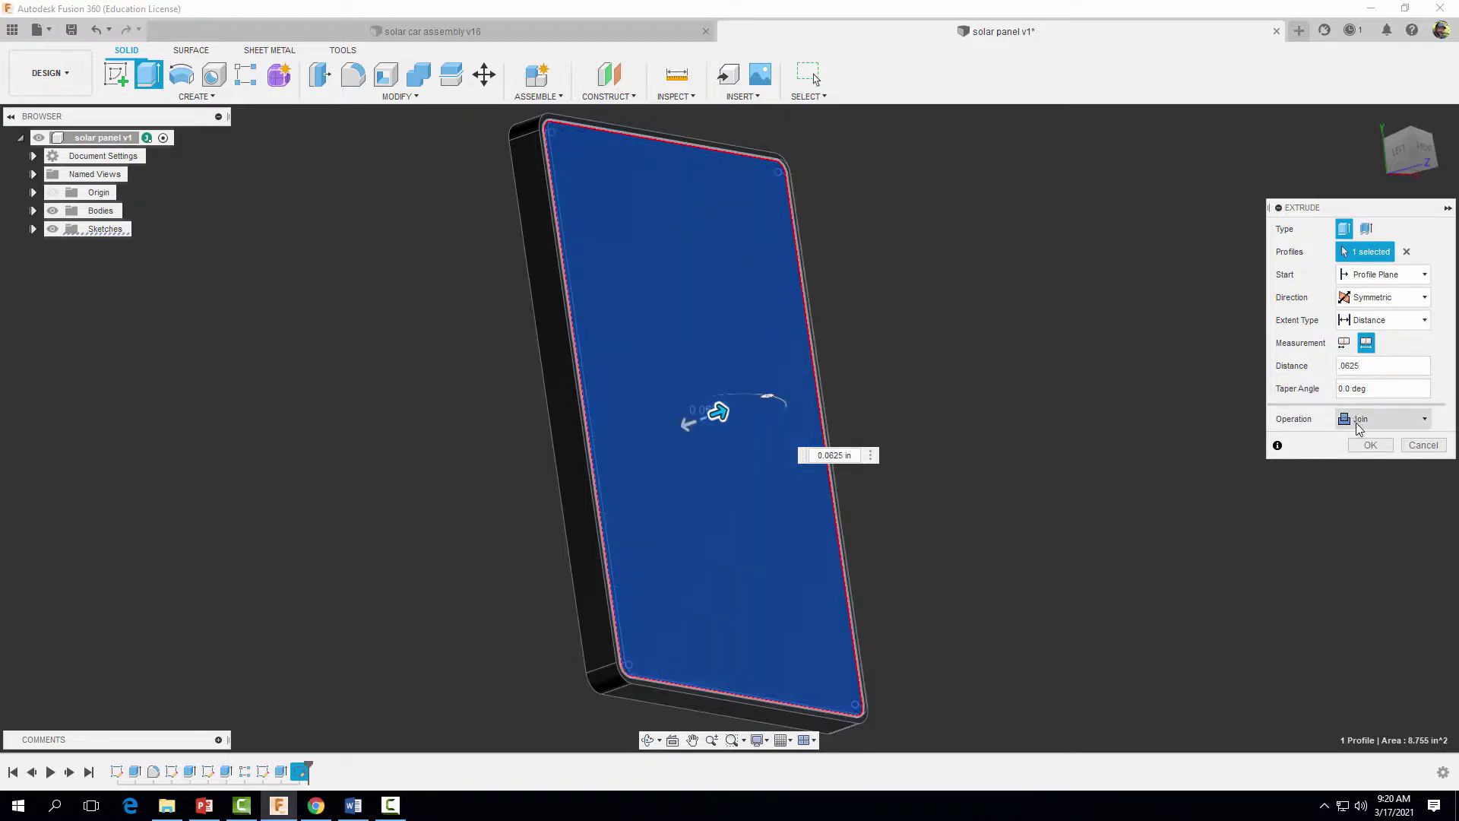
click(1371, 445)
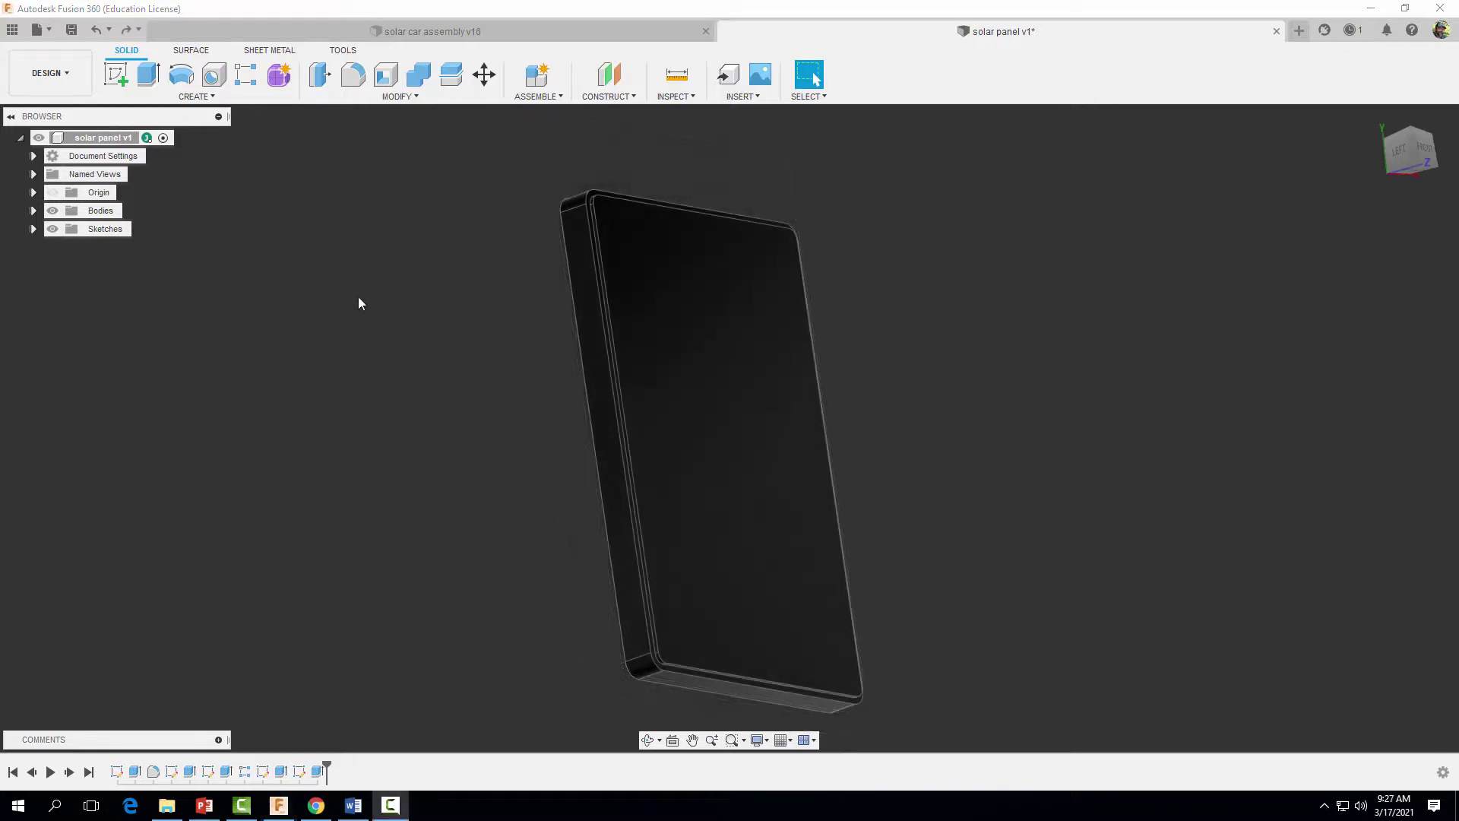
Apply the Acrylic (Clear) appearance from the transparent plastics library to the thin front cover body
click(387, 104)
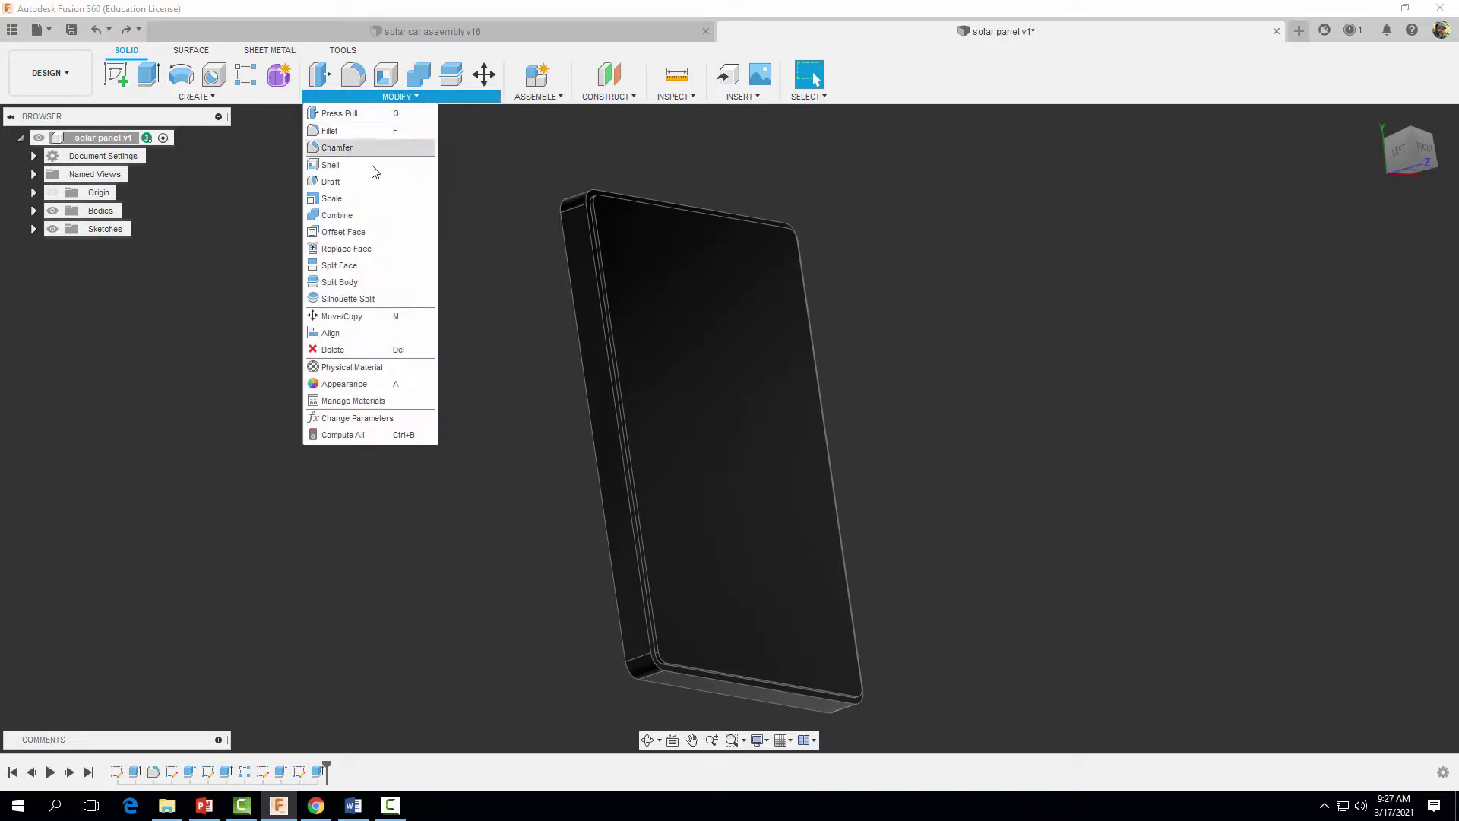
click(339, 398)
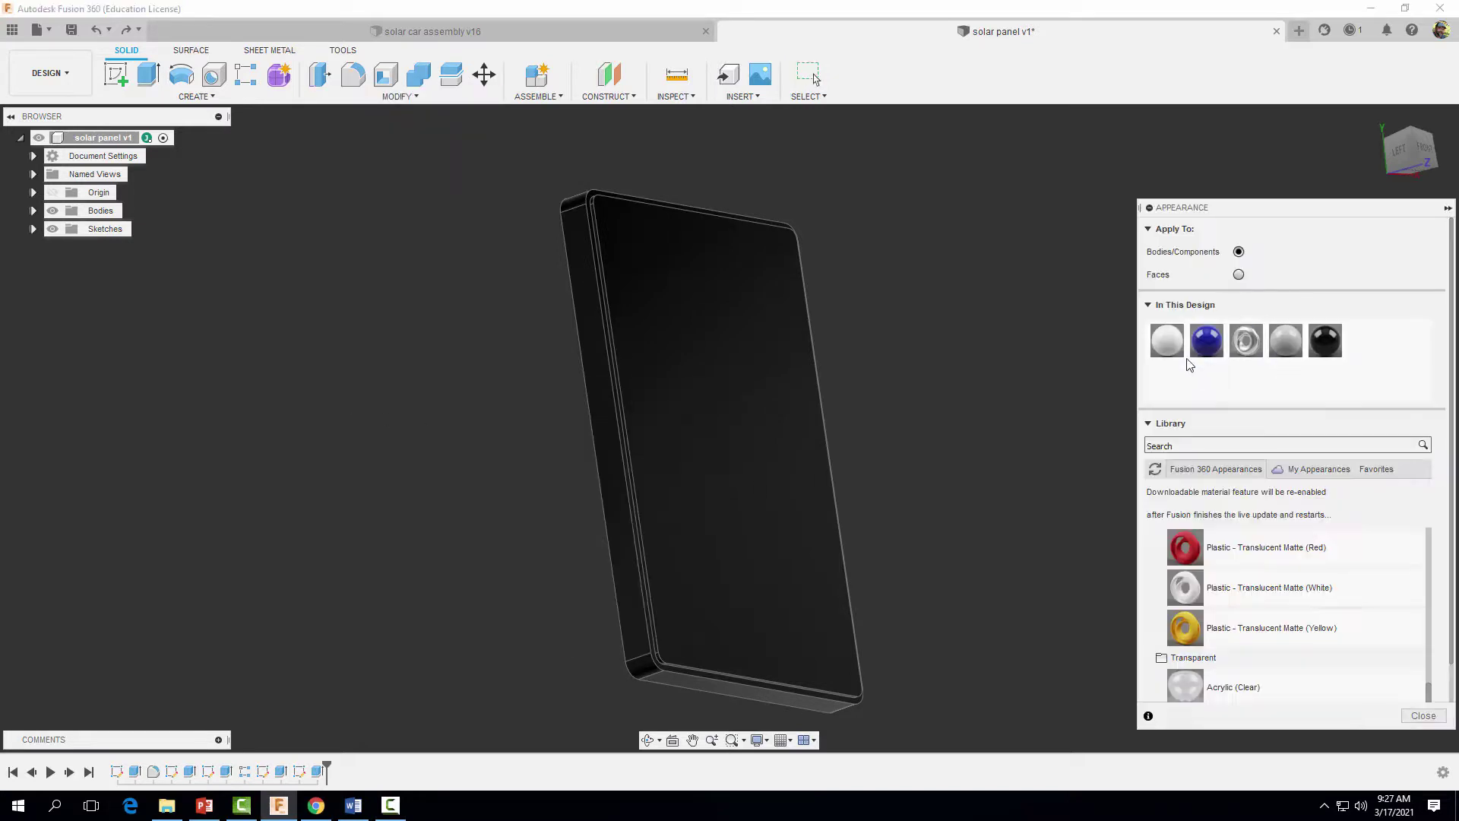
scroll(1256, 570, down, 3)
scroll(1250, 562, down, 2)
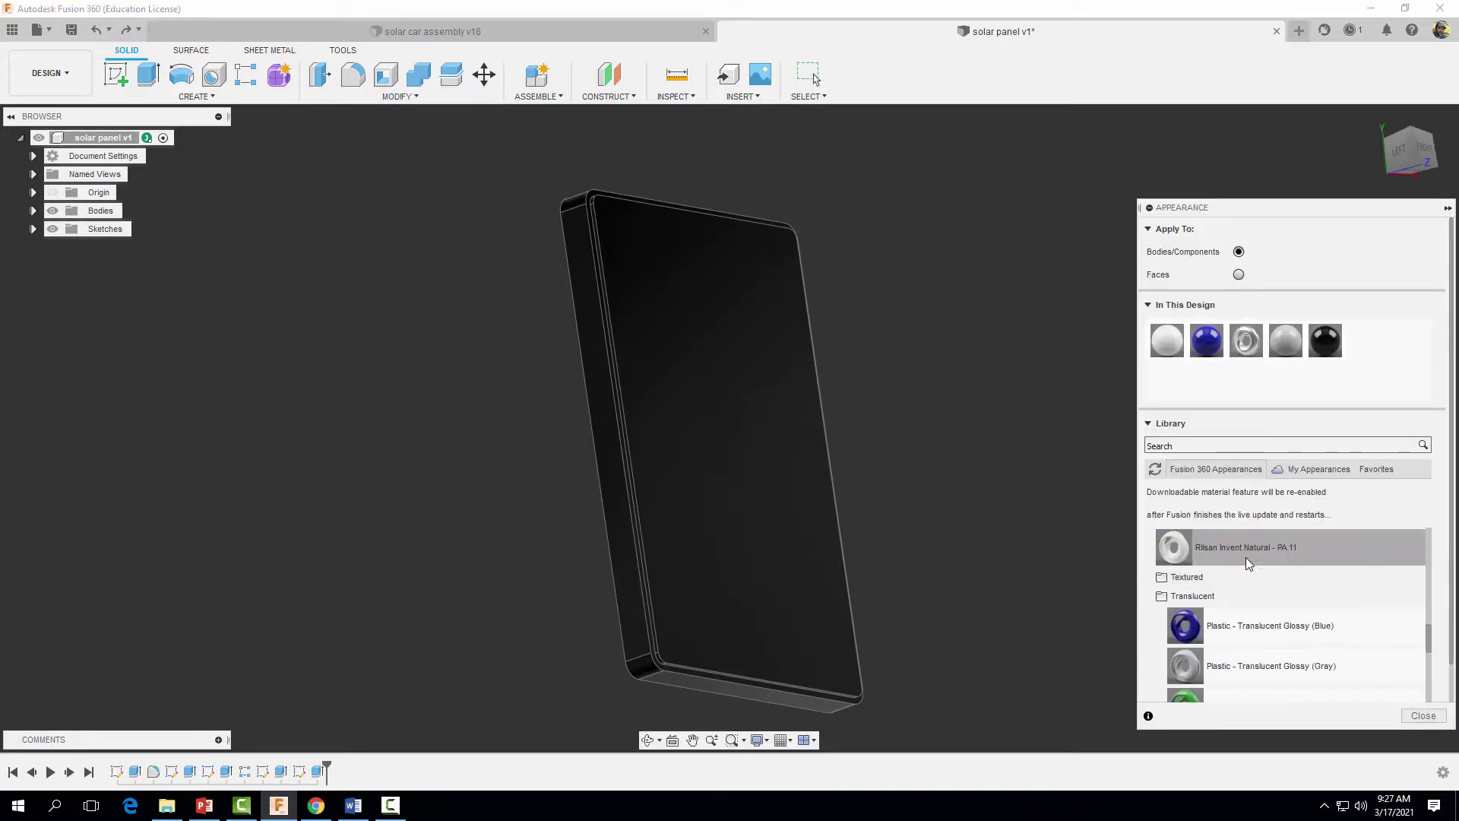
scroll(1216, 593, up, 10)
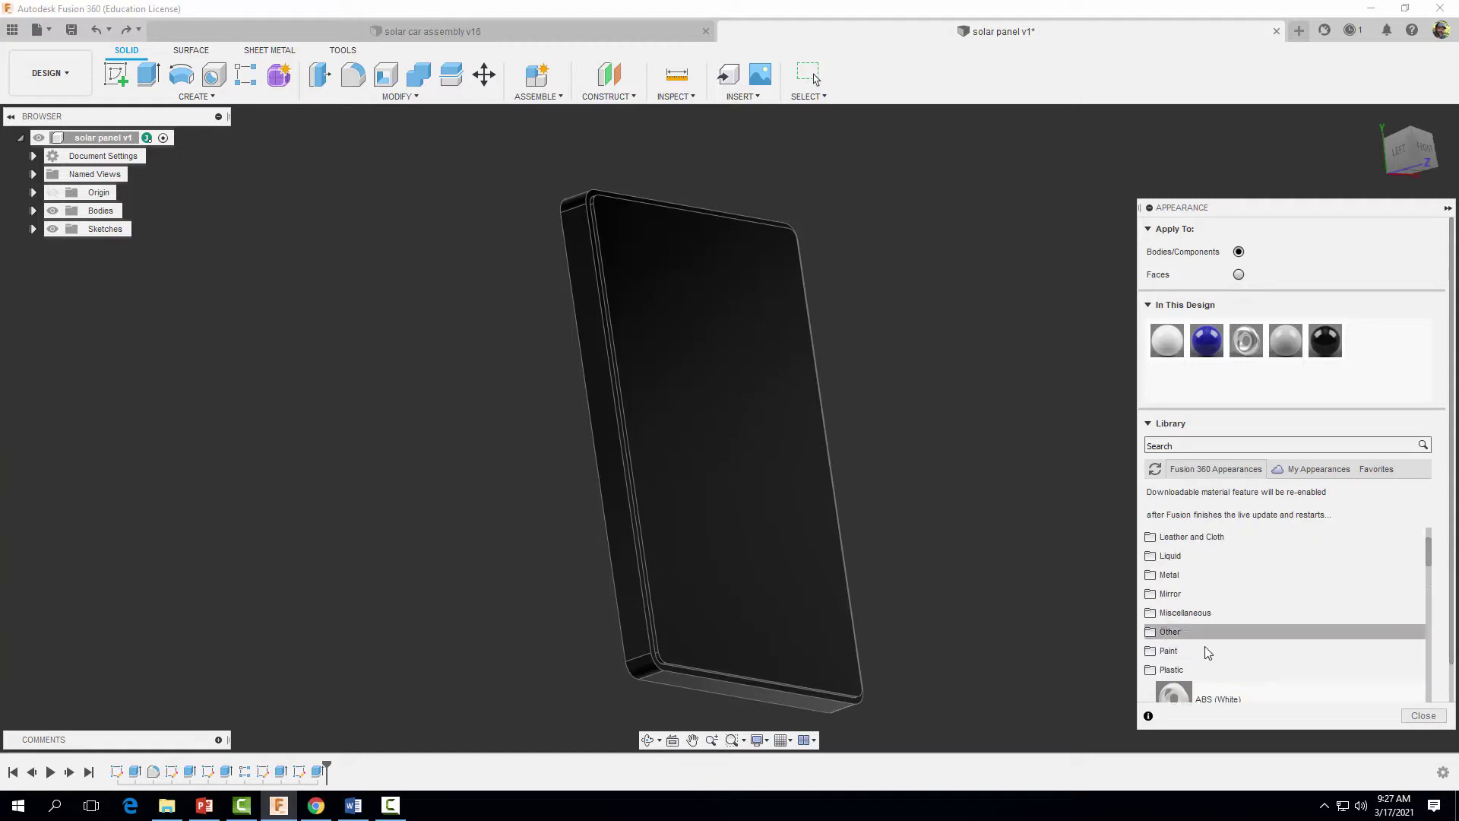
scroll(1208, 667, down, 5)
scroll(1208, 667, down, 5)
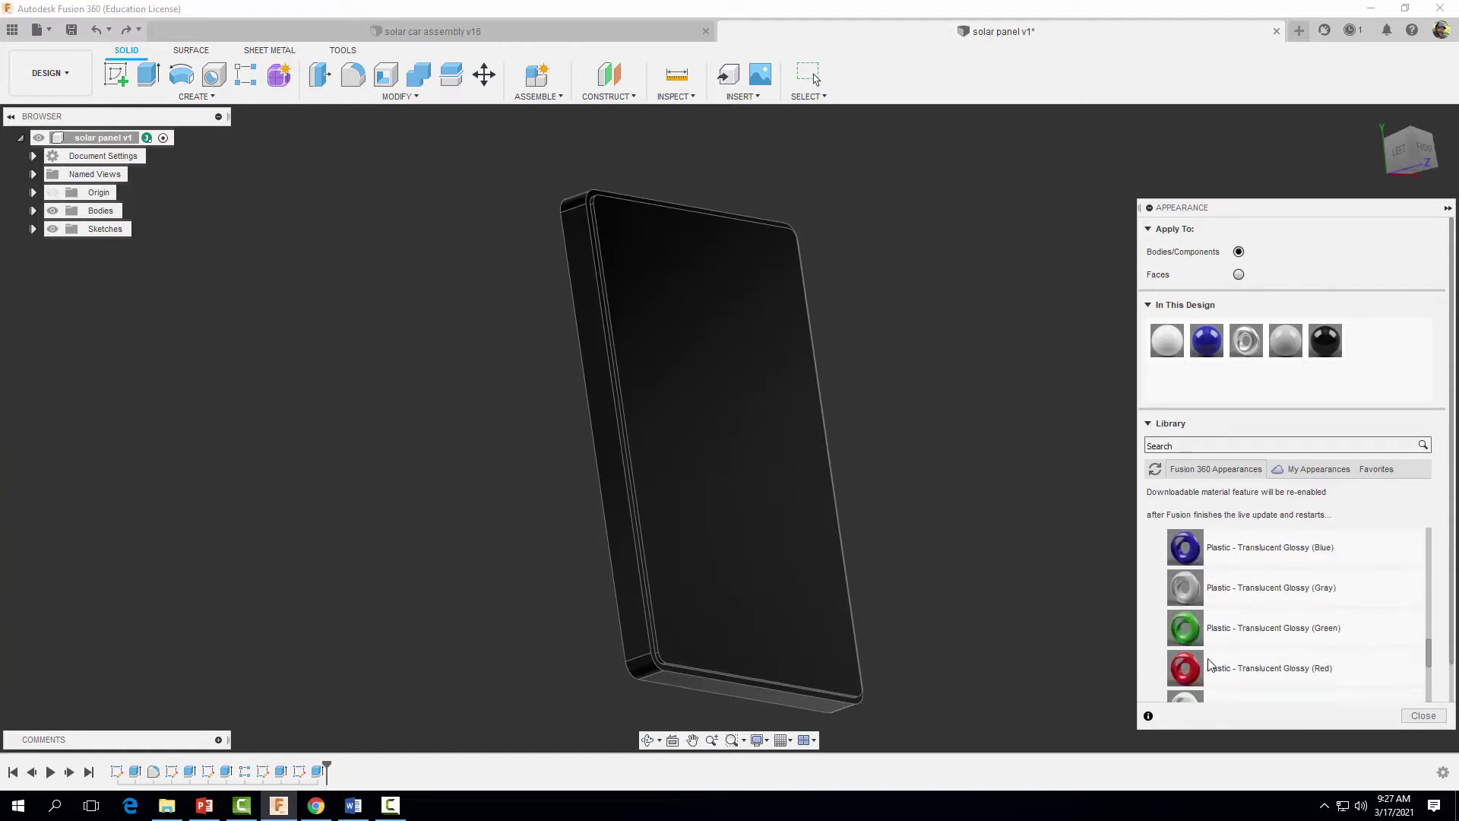
scroll(1239, 642, down, 2)
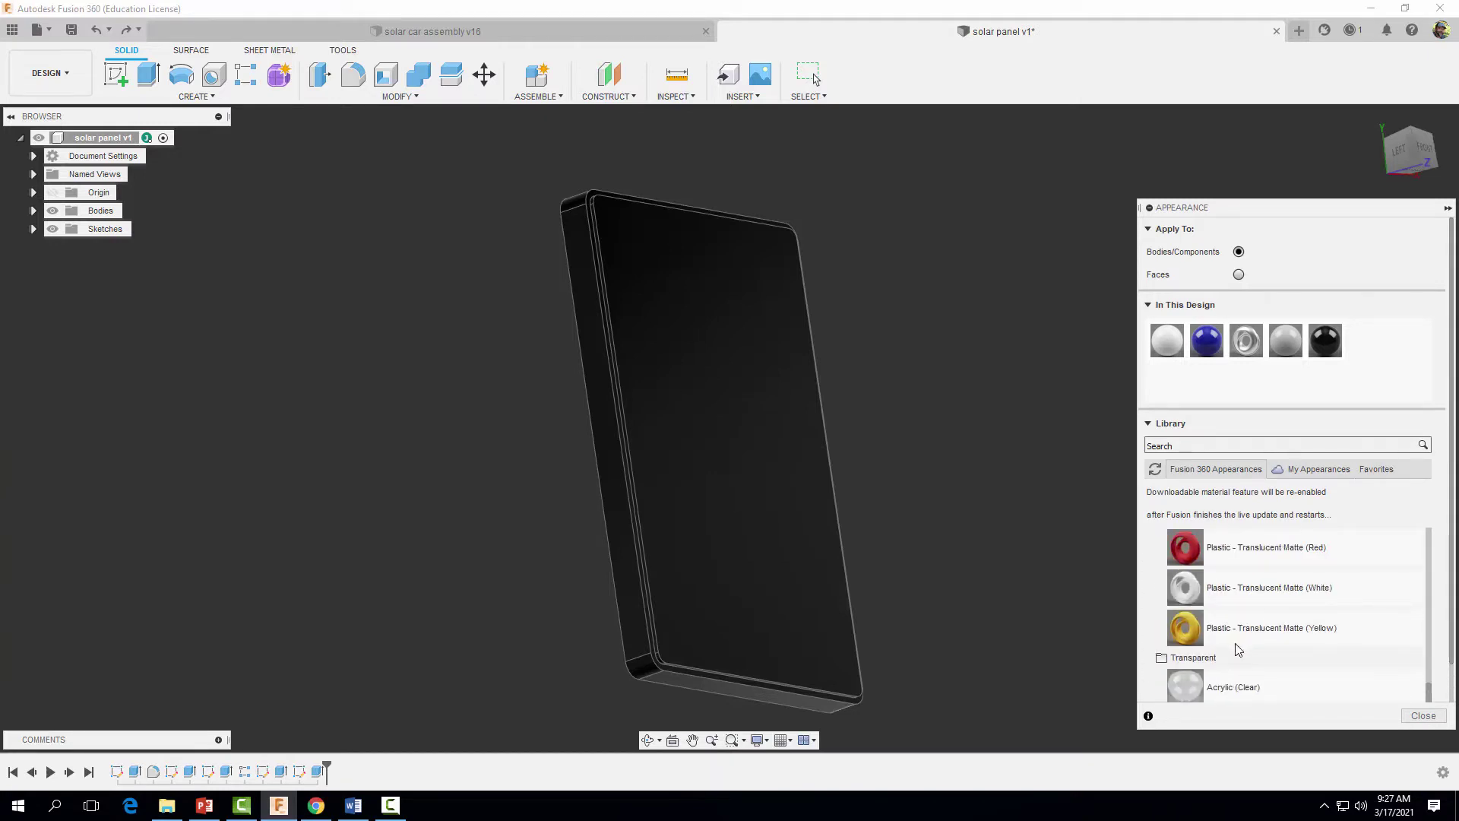
scroll(1247, 649, down, 3)
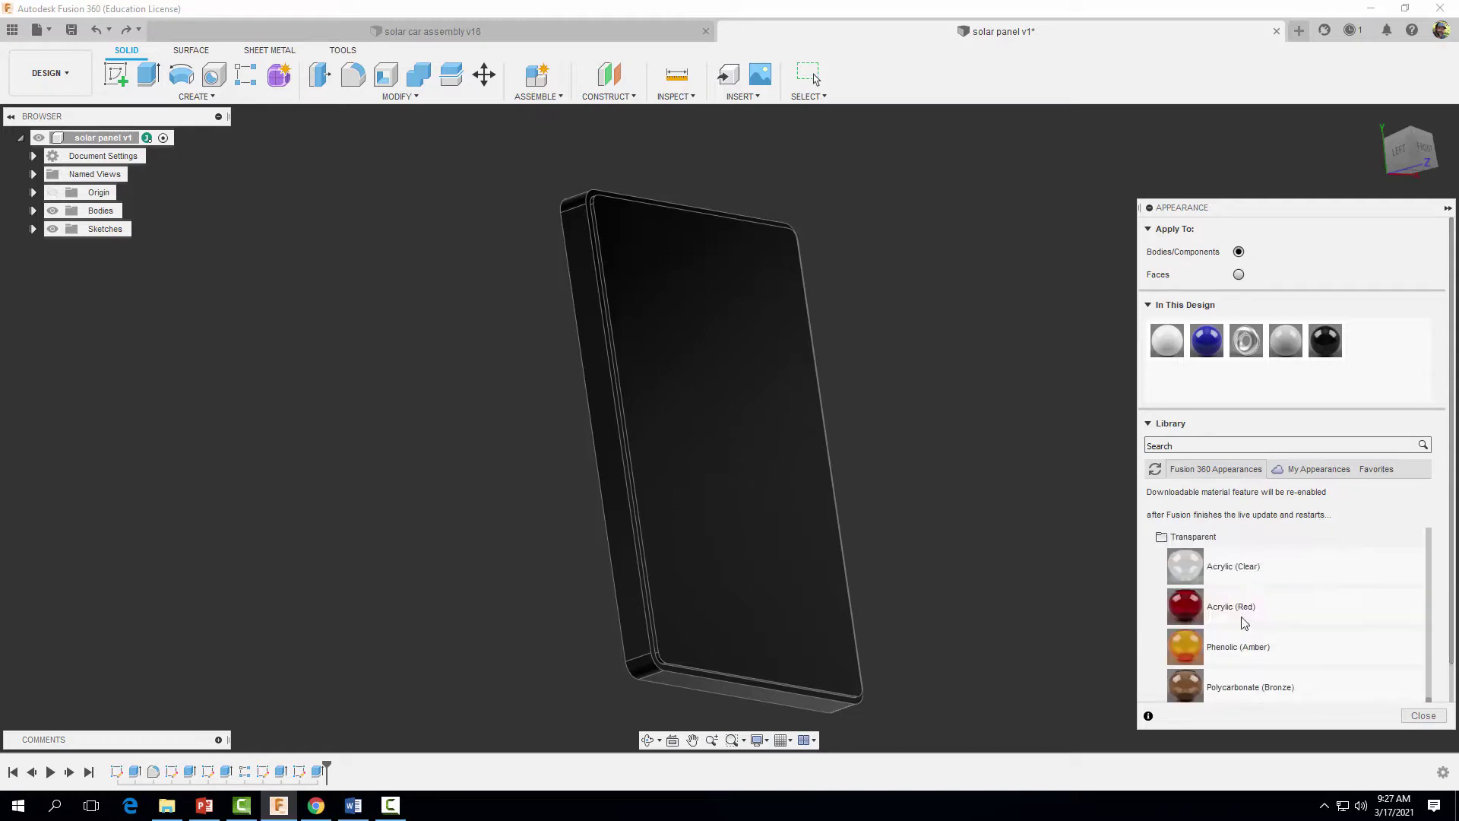
drag(1218, 571, 785, 584)
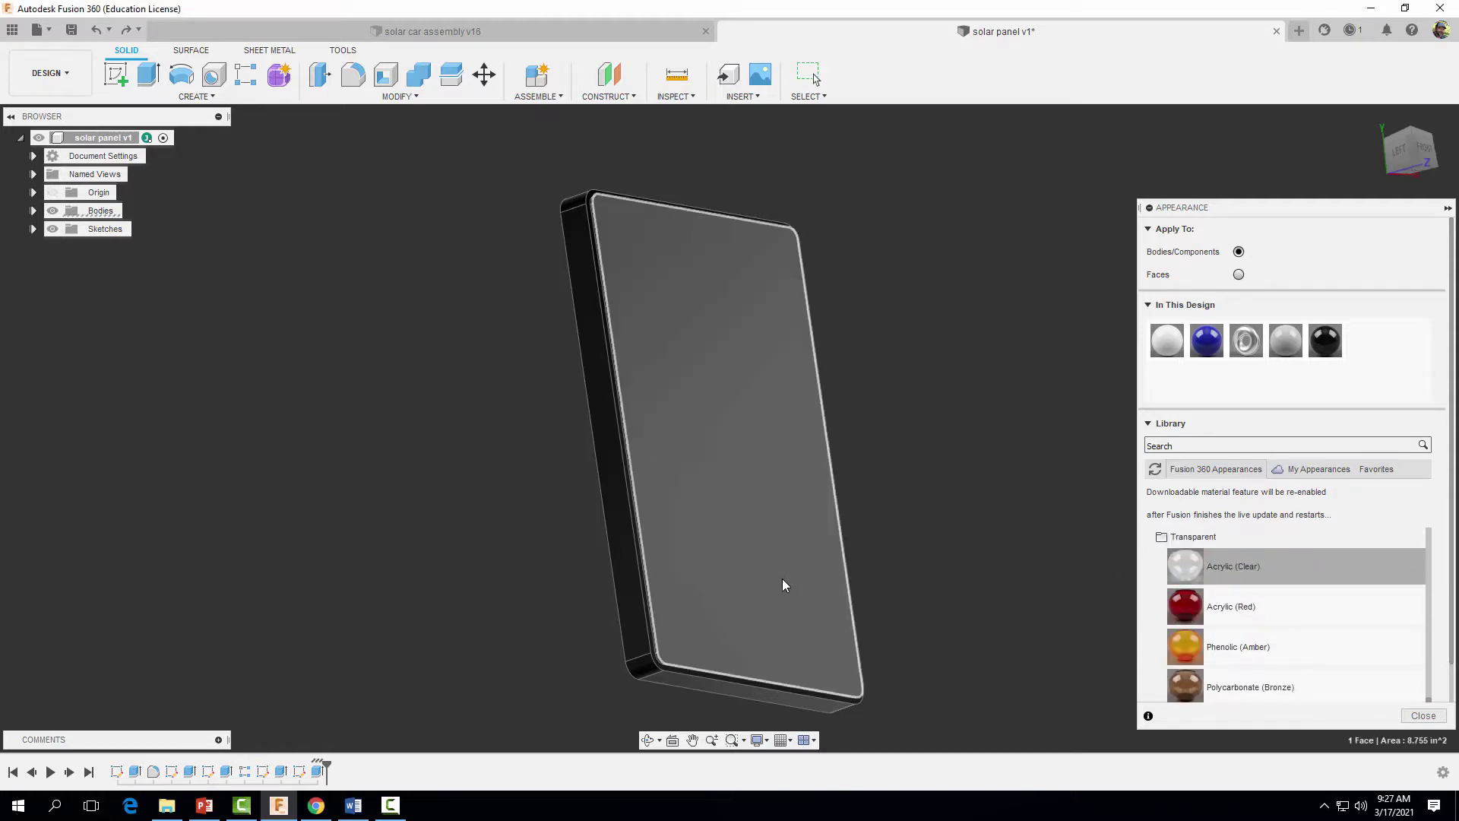
drag(1239, 569, 761, 584)
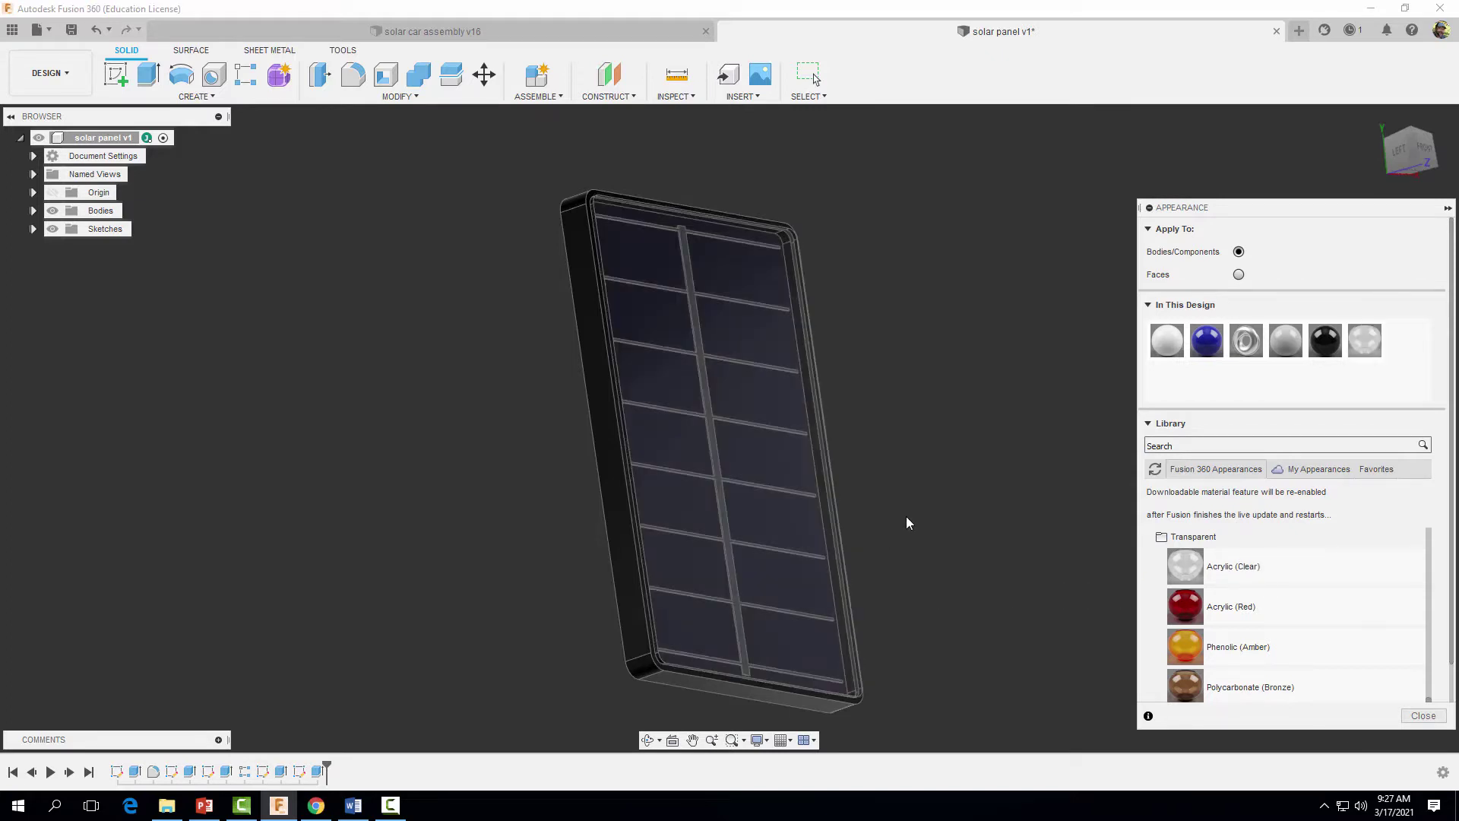
click(1423, 717)
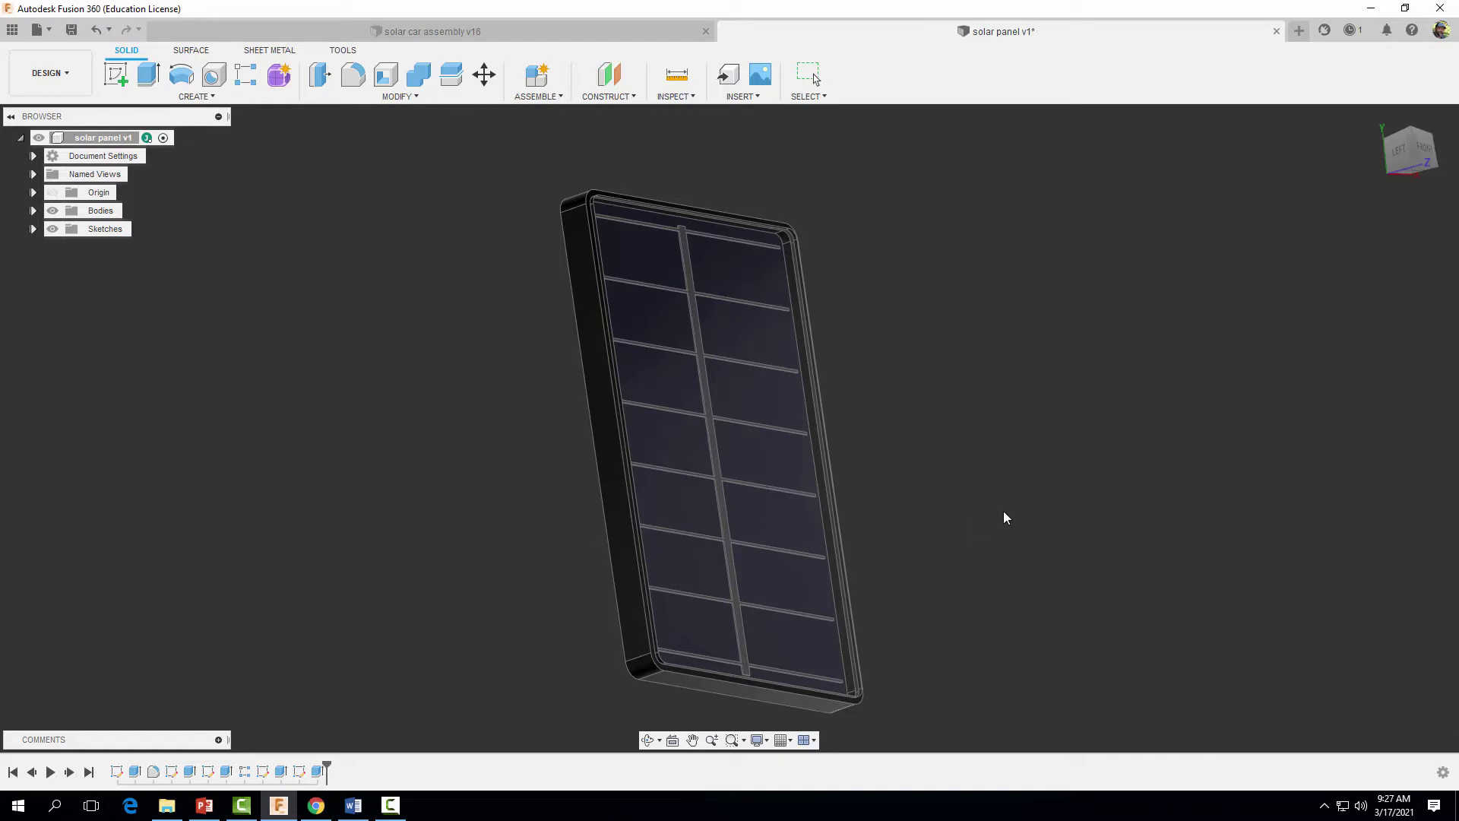
Save the solar panel design as a new version with the description "User Saved"
shift+middle_drag(1005, 518, 977, 491)
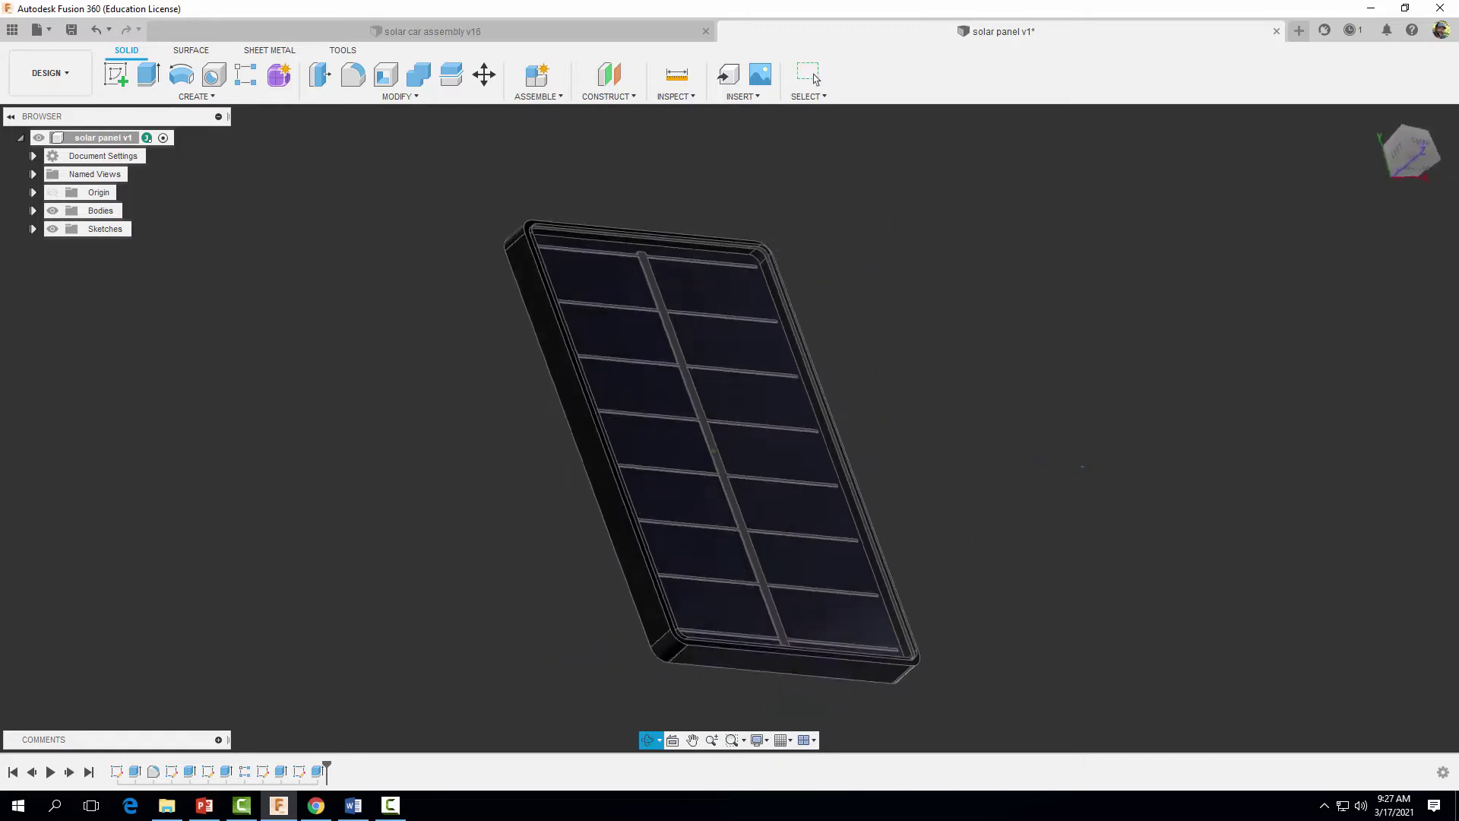
shift+middle_drag(1082, 466, 1045, 520)
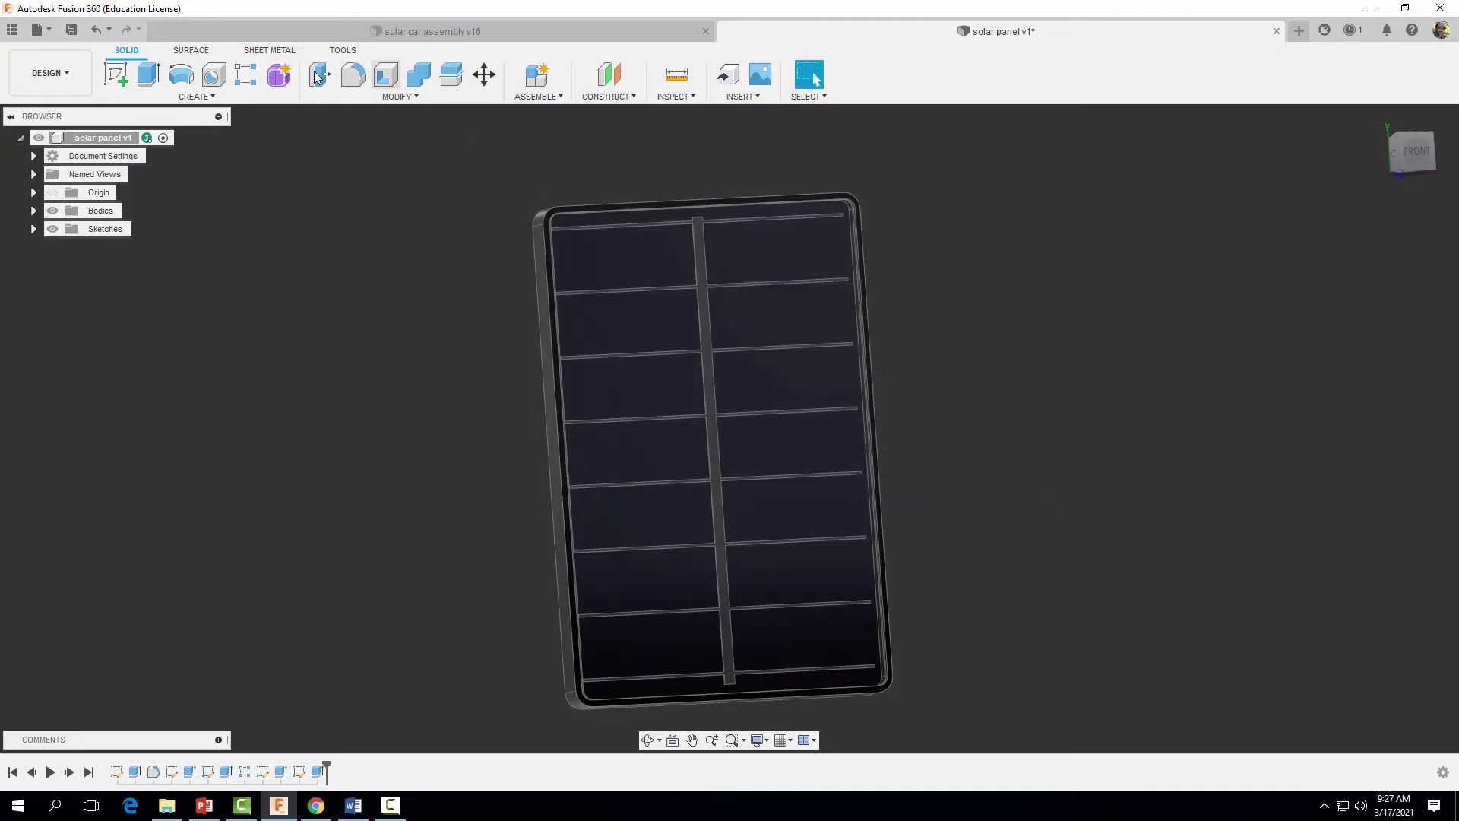
click(71, 30)
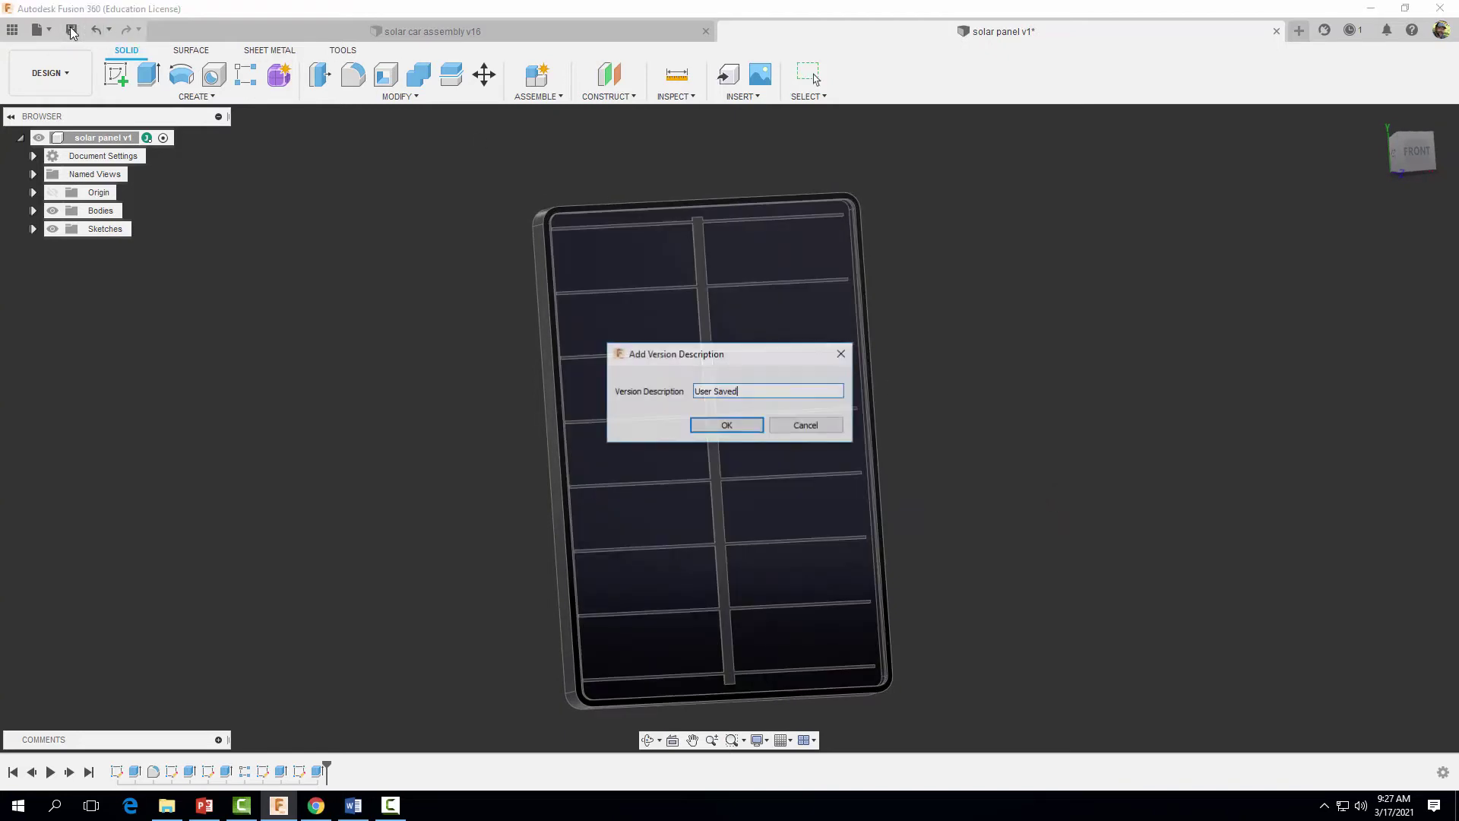
click(725, 425)
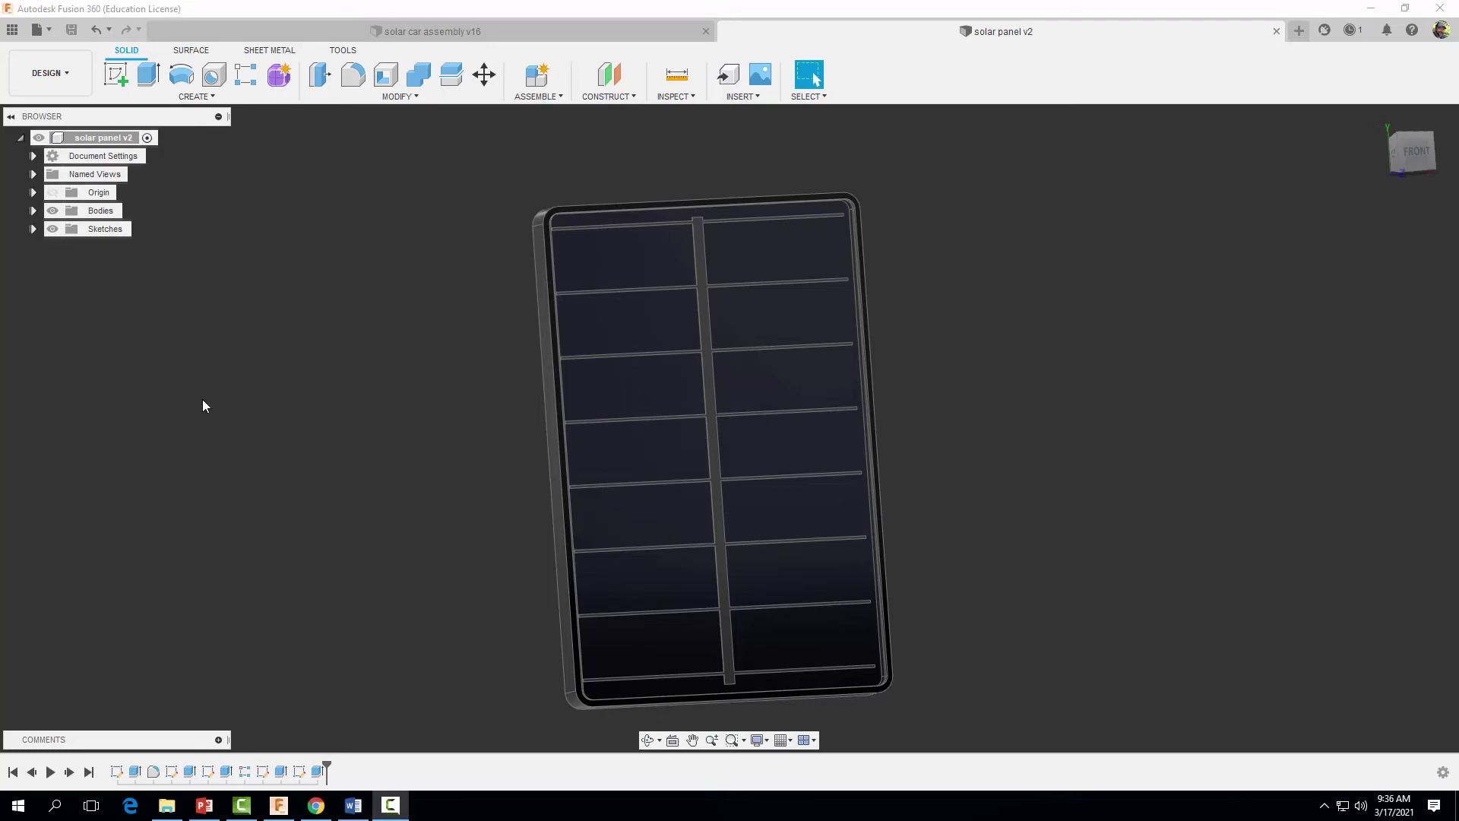